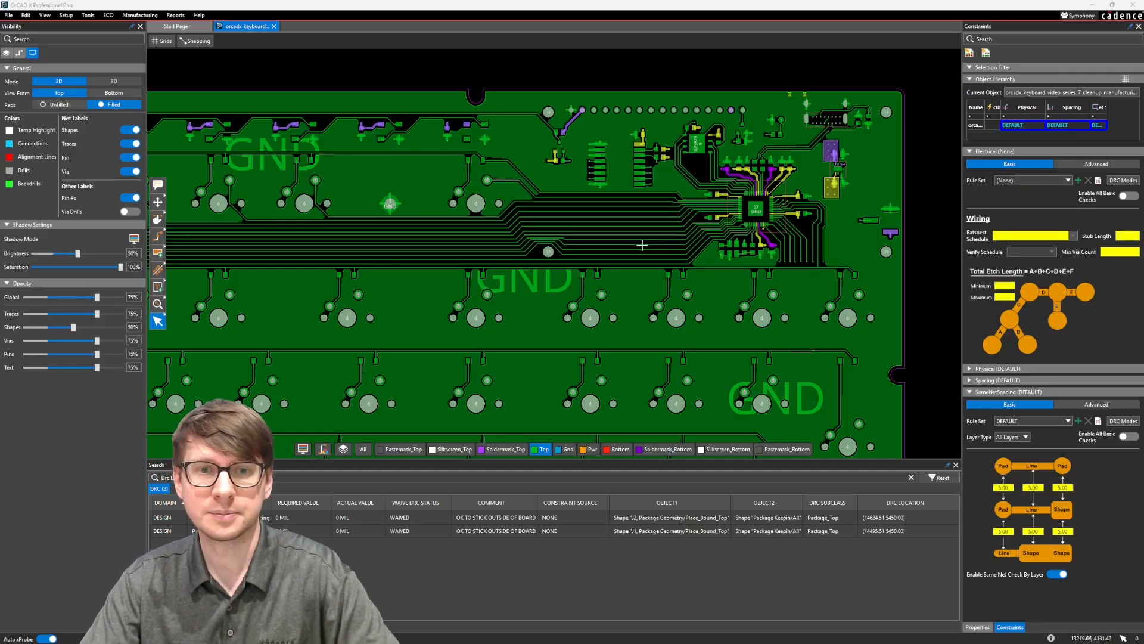
Examine the top-layer routing and copper around the microcontroller and the adjacent power components.
scroll(649, 244, up, 3)
scroll(626, 246, down, 4)
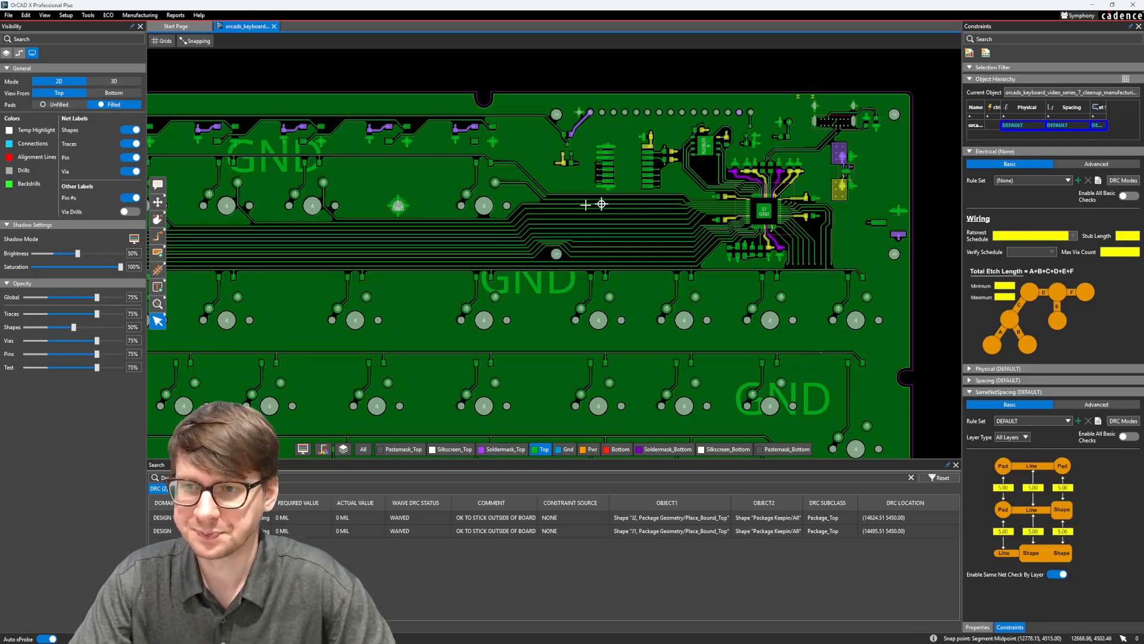
middle_drag(614, 268, 633, 221)
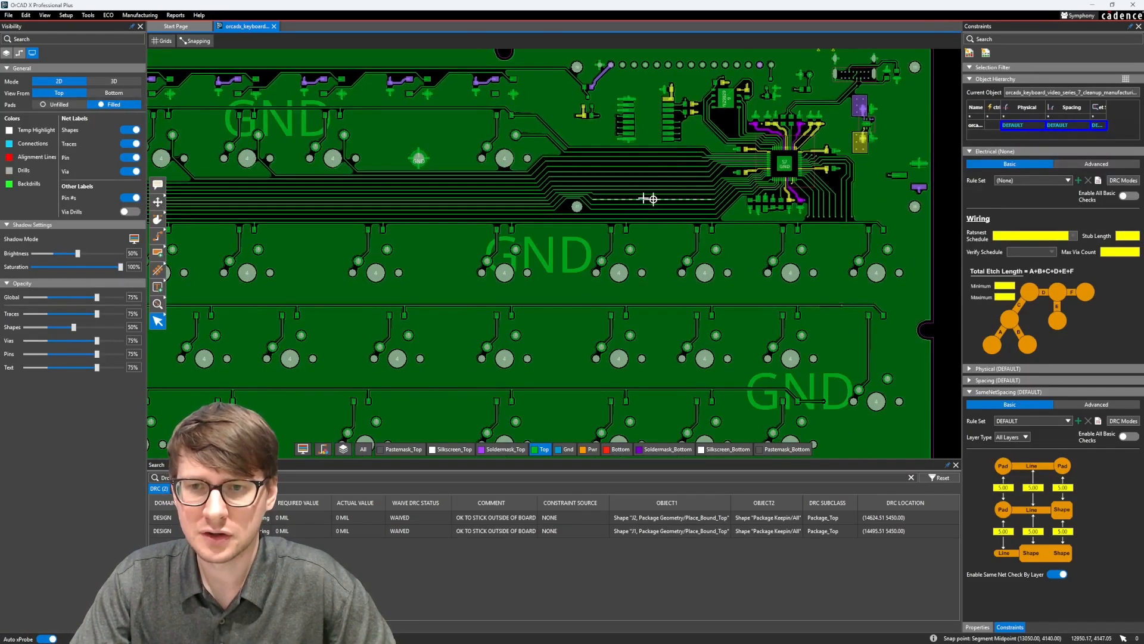
scroll(518, 221, down, 2)
scroll(518, 221, up, 4)
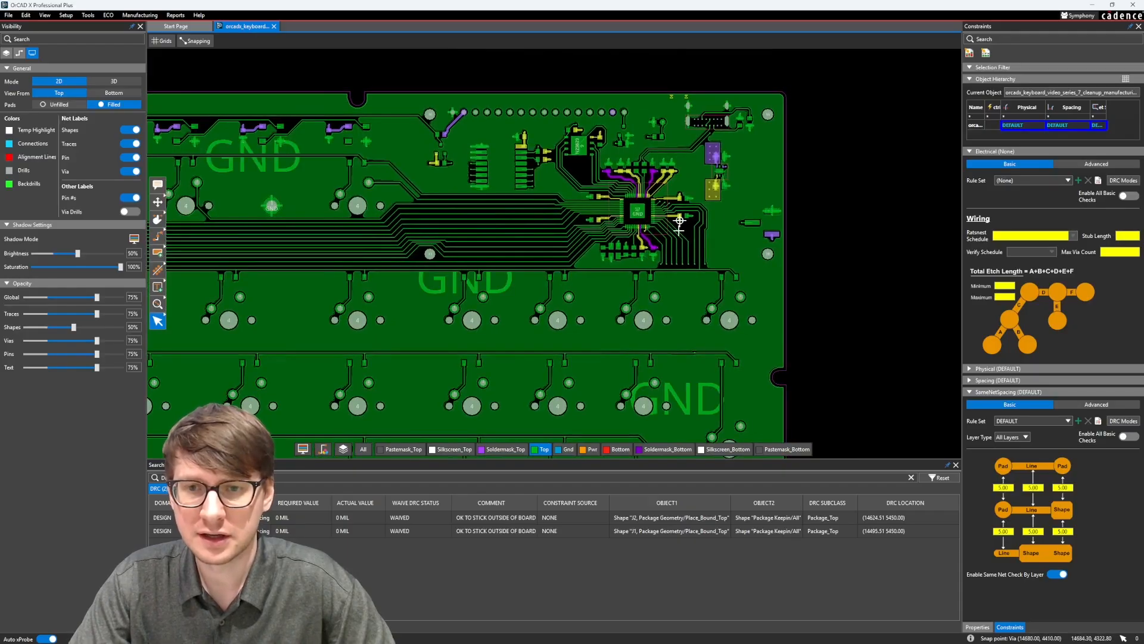
middle_drag(592, 280, 435, 310)
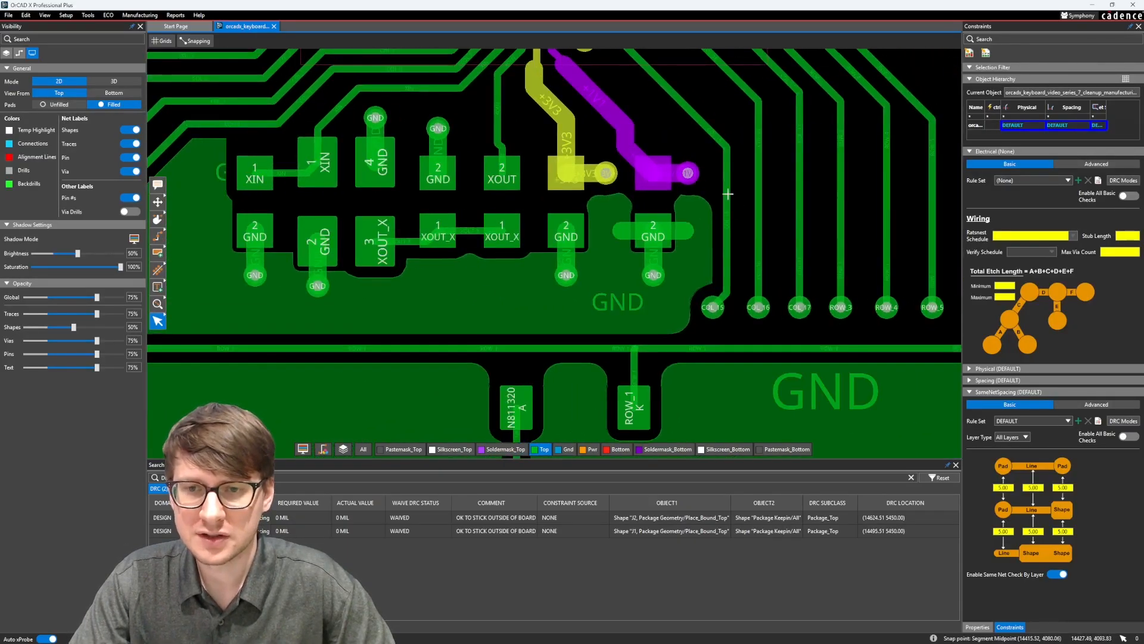
scroll(436, 310, down, 2)
middle_drag(591, 219, 555, 338)
middle_drag(594, 192, 530, 314)
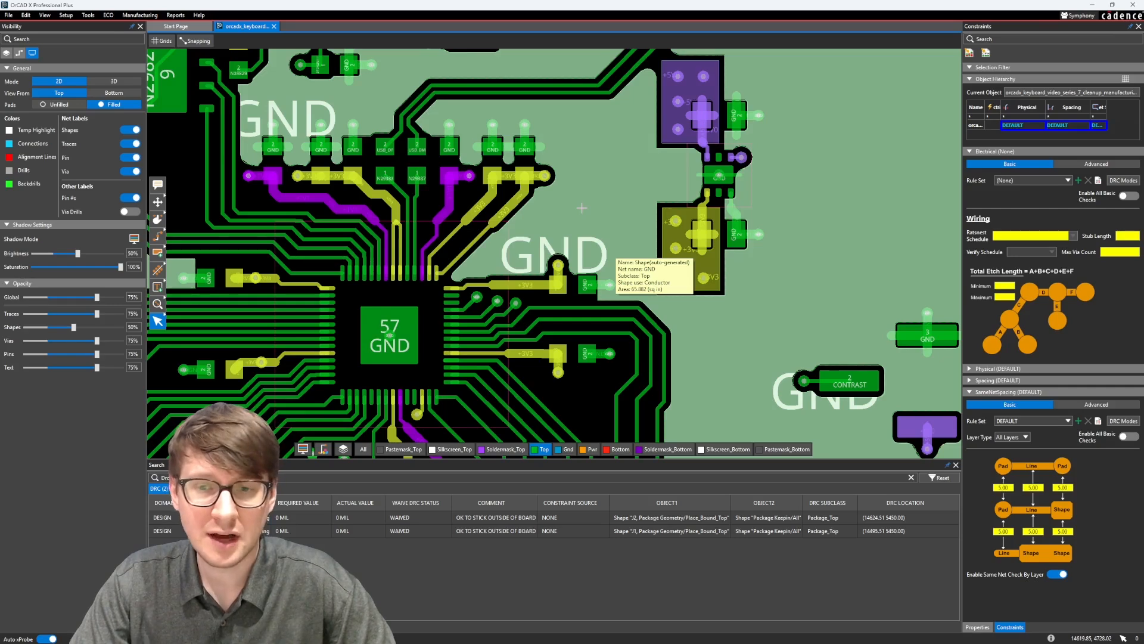
scroll(749, 233, up, 4)
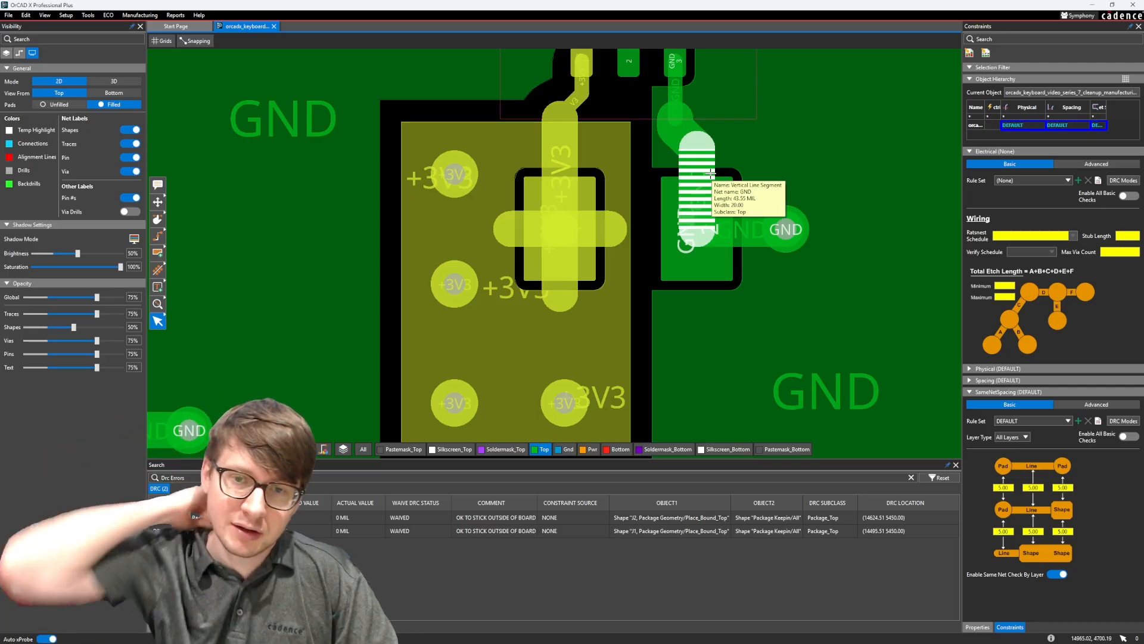
Examine how the GND pads and vias of the parts above the microcontroller connect to the top-layer GND copper shape.
scroll(730, 166, down, 6)
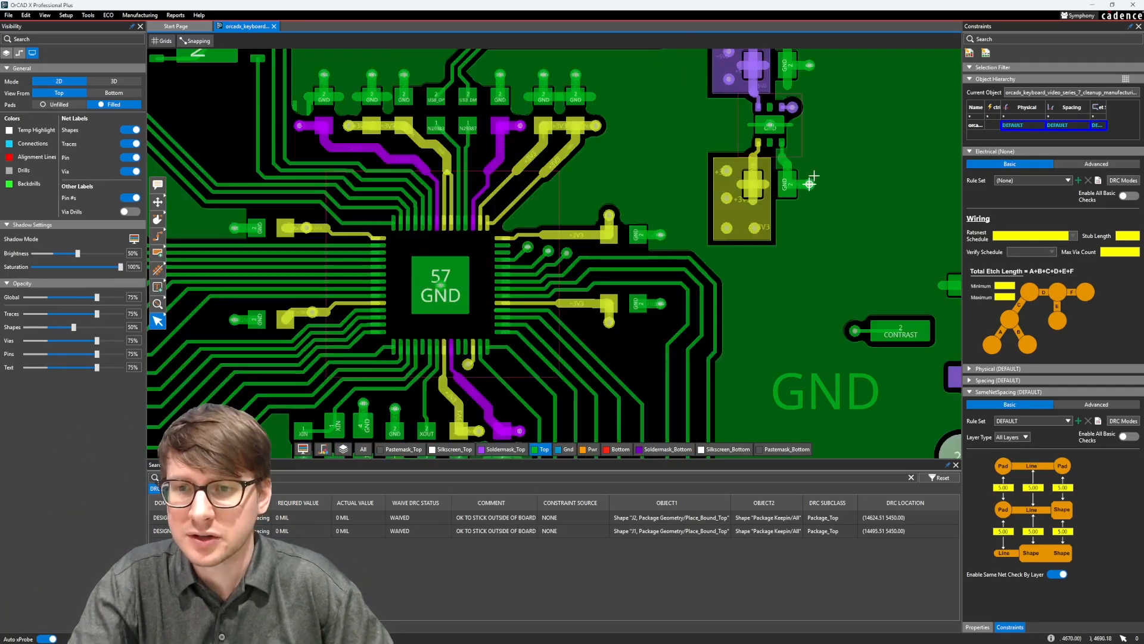
scroll(543, 286, up, 6)
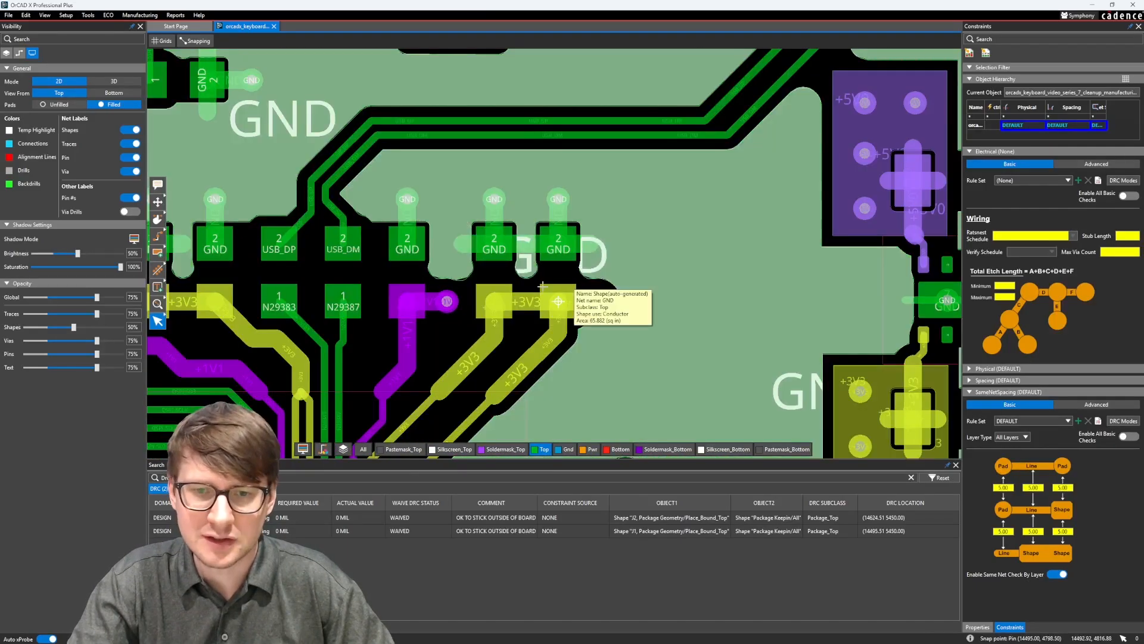
middle_drag(495, 273, 718, 235)
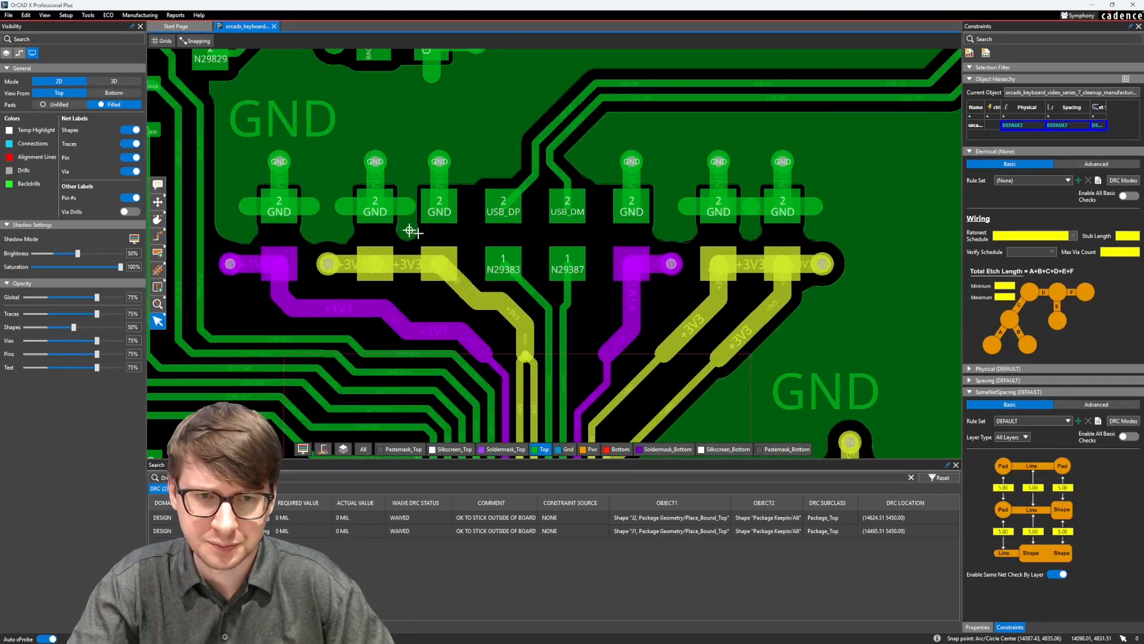
middle_drag(414, 236, 516, 220)
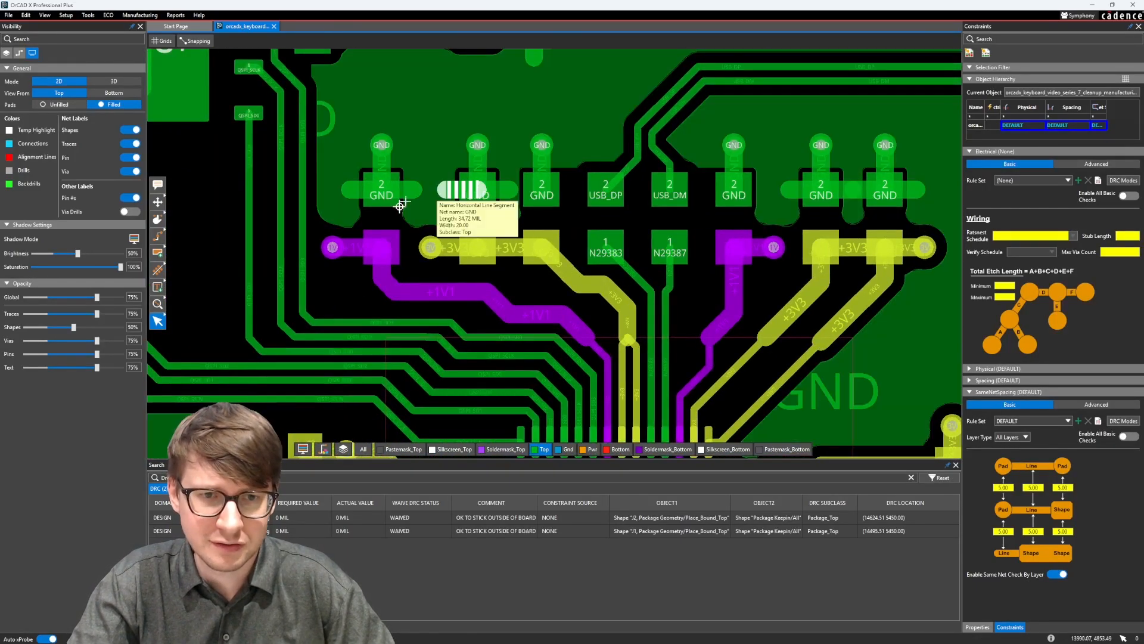
scroll(509, 214, down, 3)
middle_drag(483, 261, 513, 209)
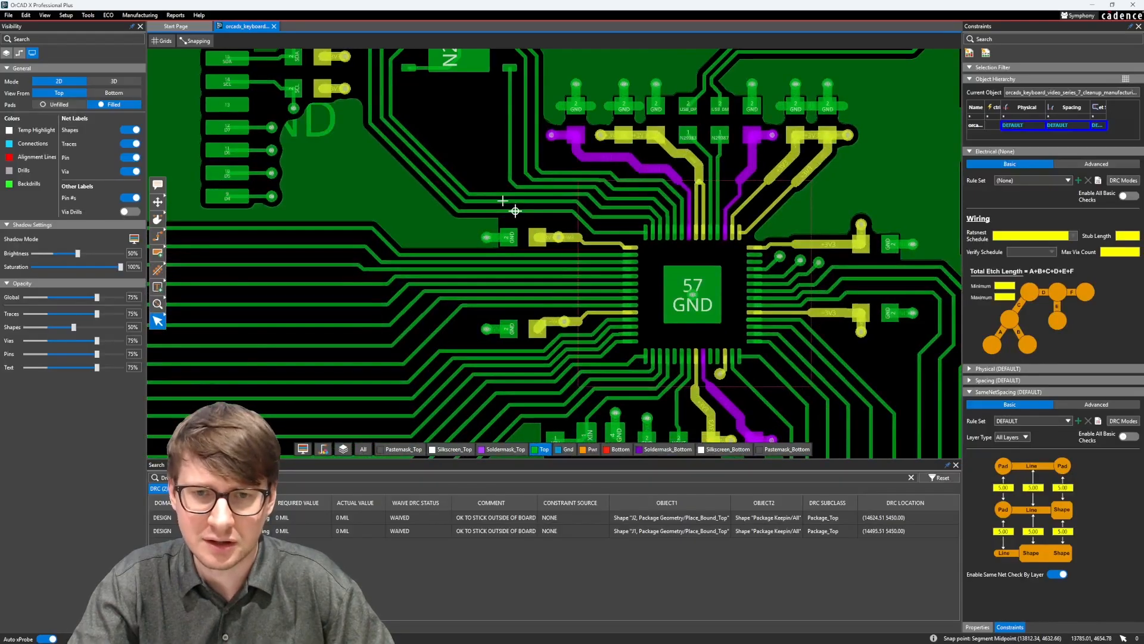
middle_drag(465, 139, 808, 272)
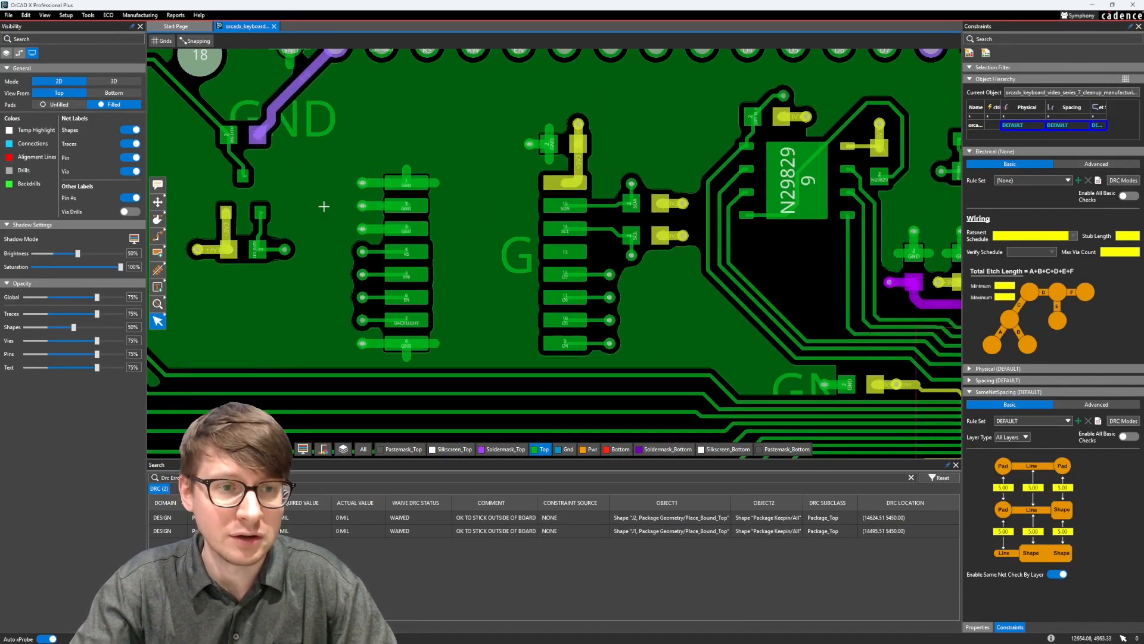
middle_drag(322, 202, 126, 287)
middle_drag(767, 206, 546, 214)
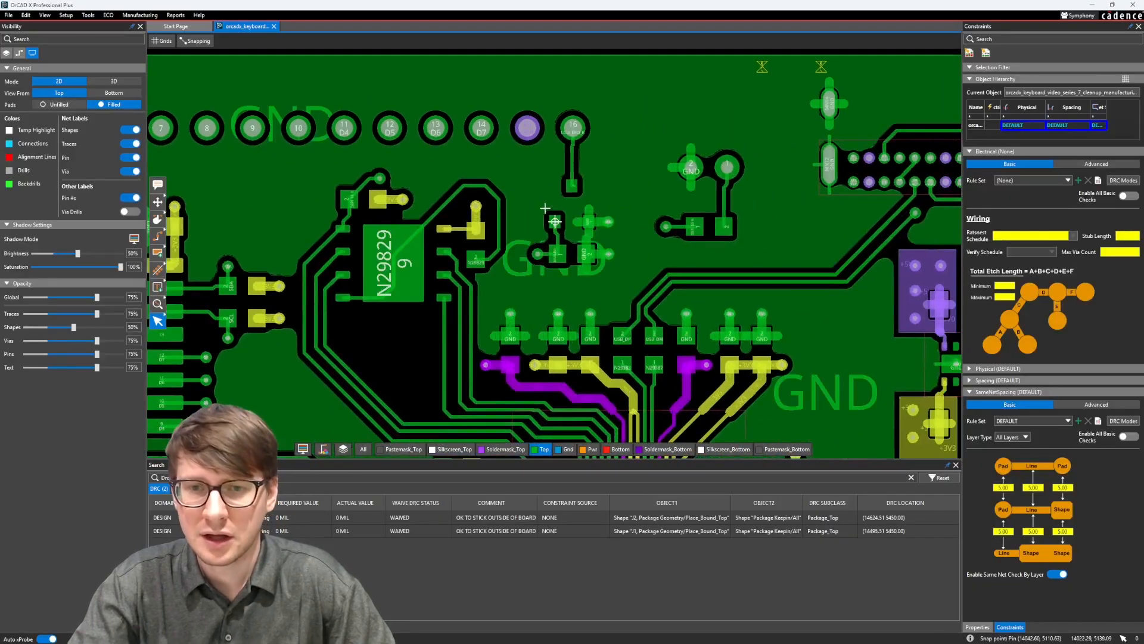
scroll(608, 235, up, 1)
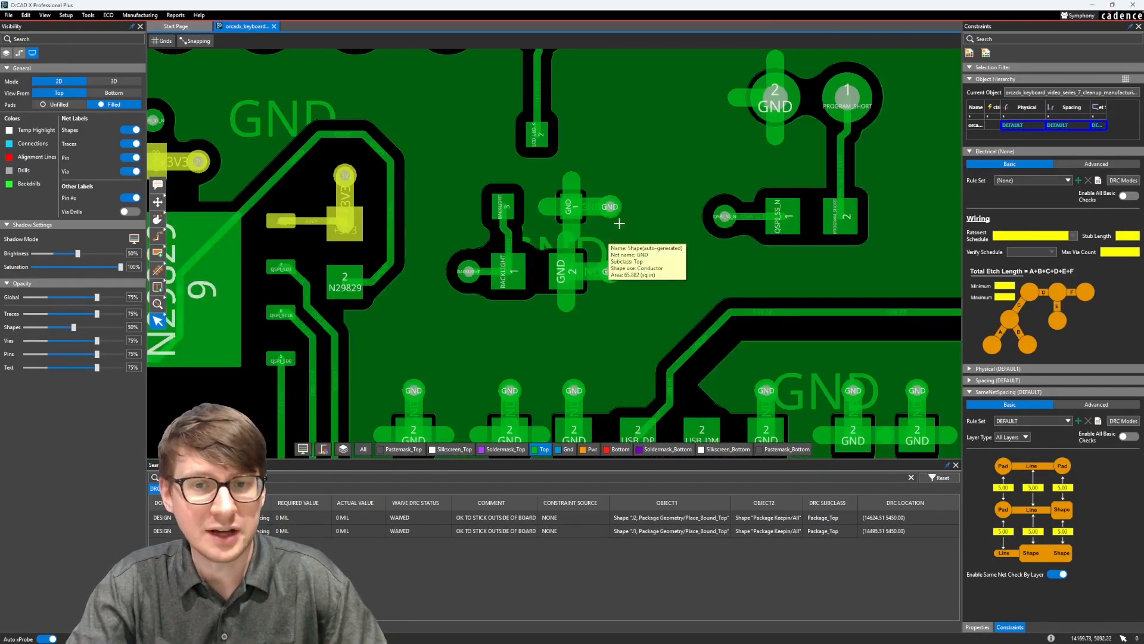
scroll(661, 203, down, 1)
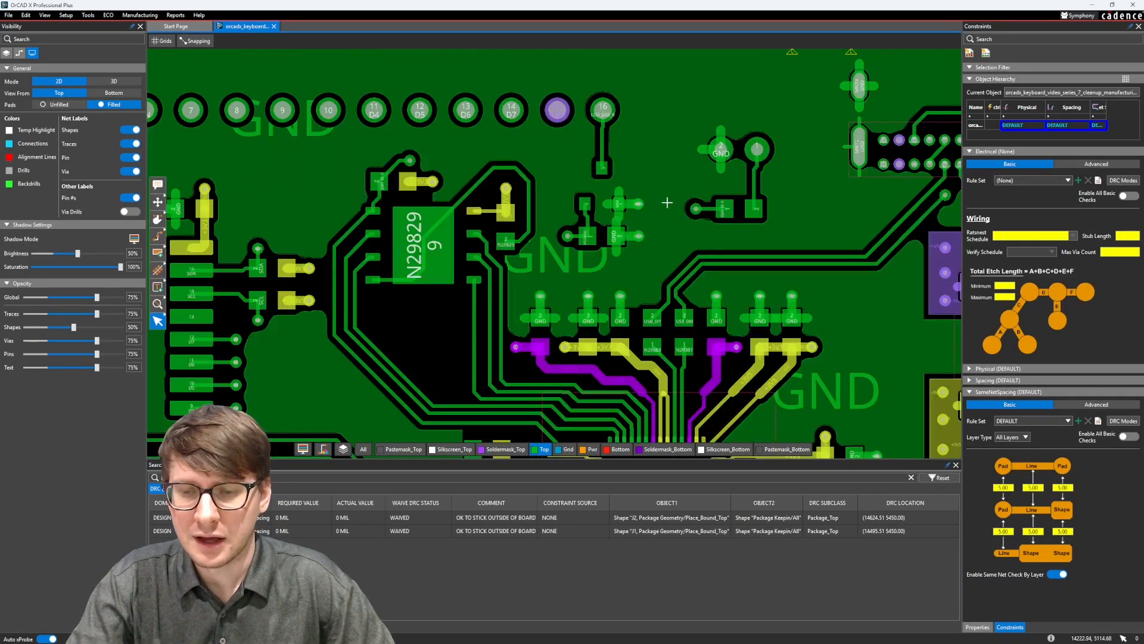
scroll(738, 296, up, 1)
middle_drag(738, 296, 666, 229)
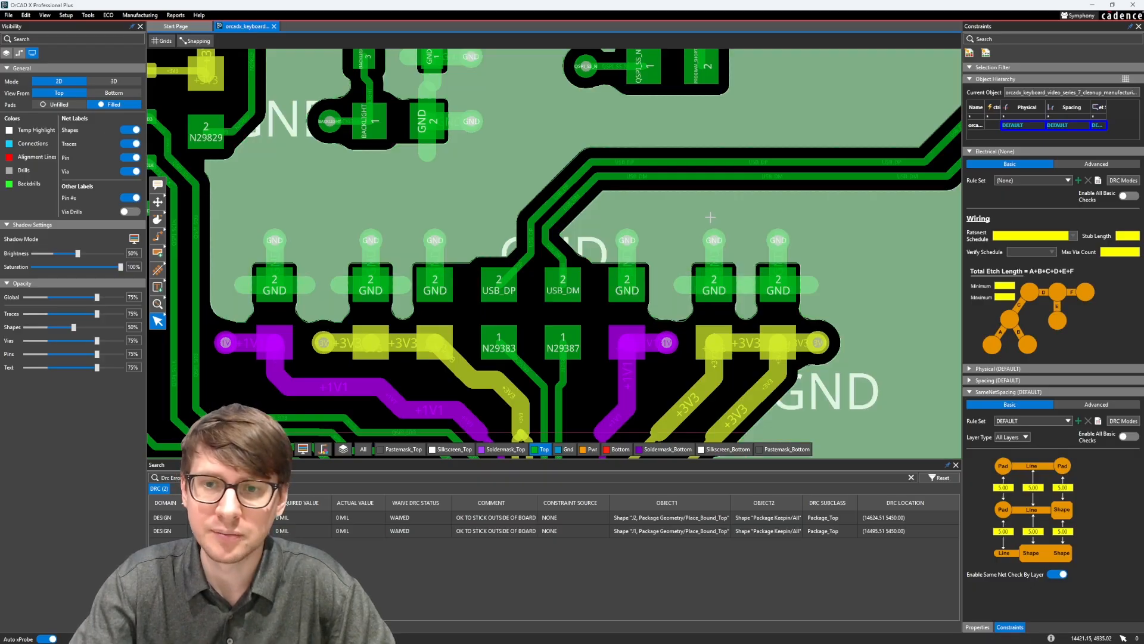
Select the top-layer GND shape and set its thermal relief type to Orthogonal for all pin and via types.
click(927, 229)
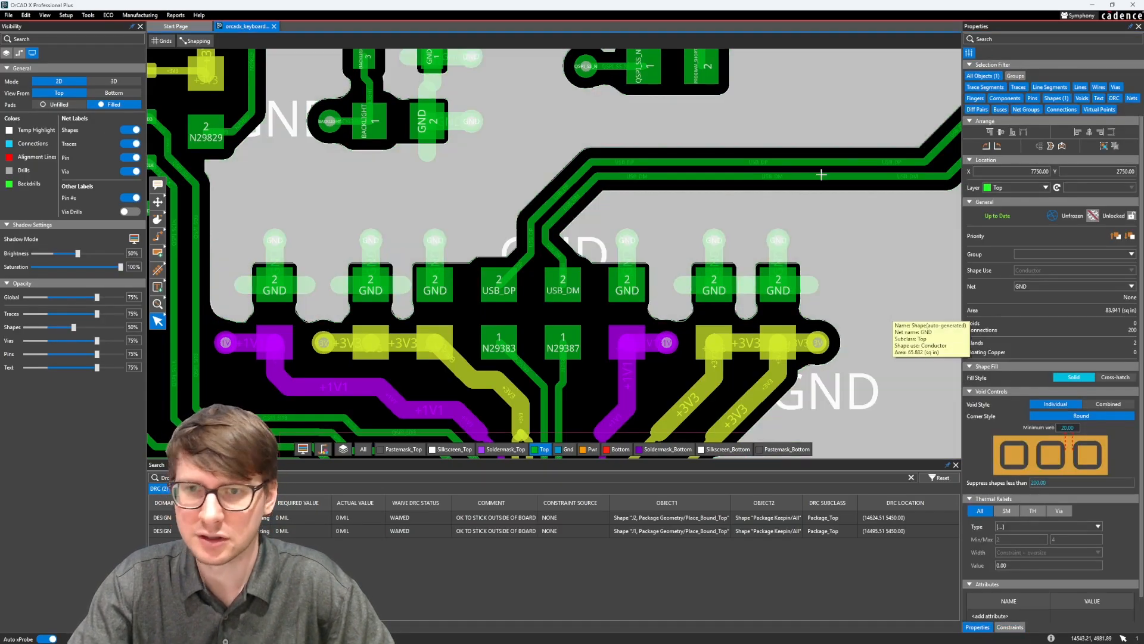
scroll(890, 315, down, 5)
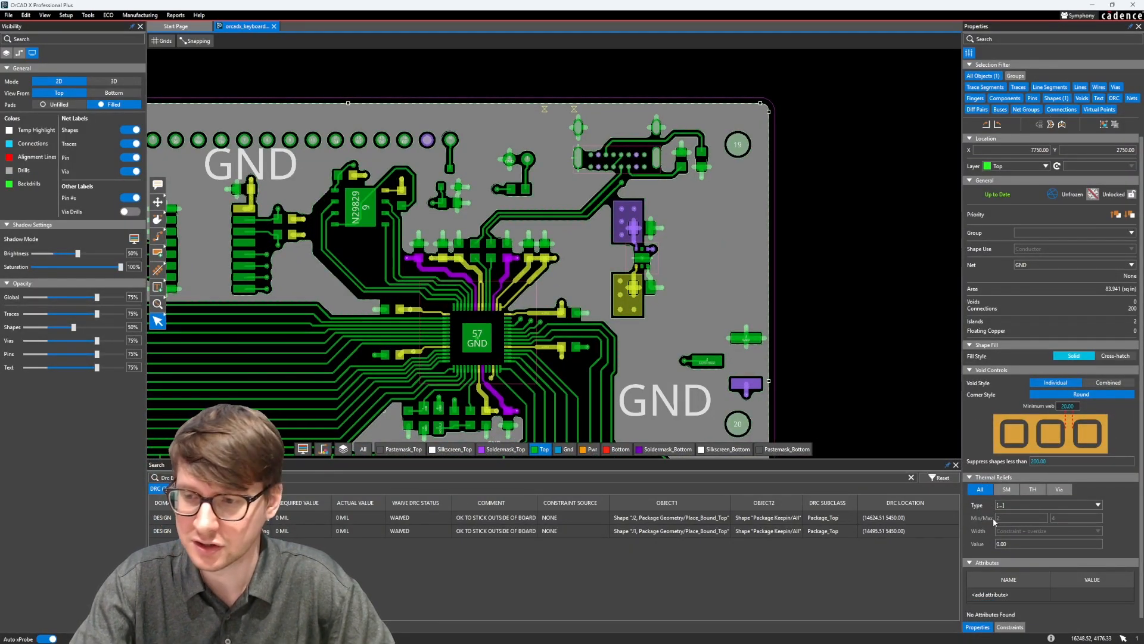
click(1013, 505)
click(1024, 515)
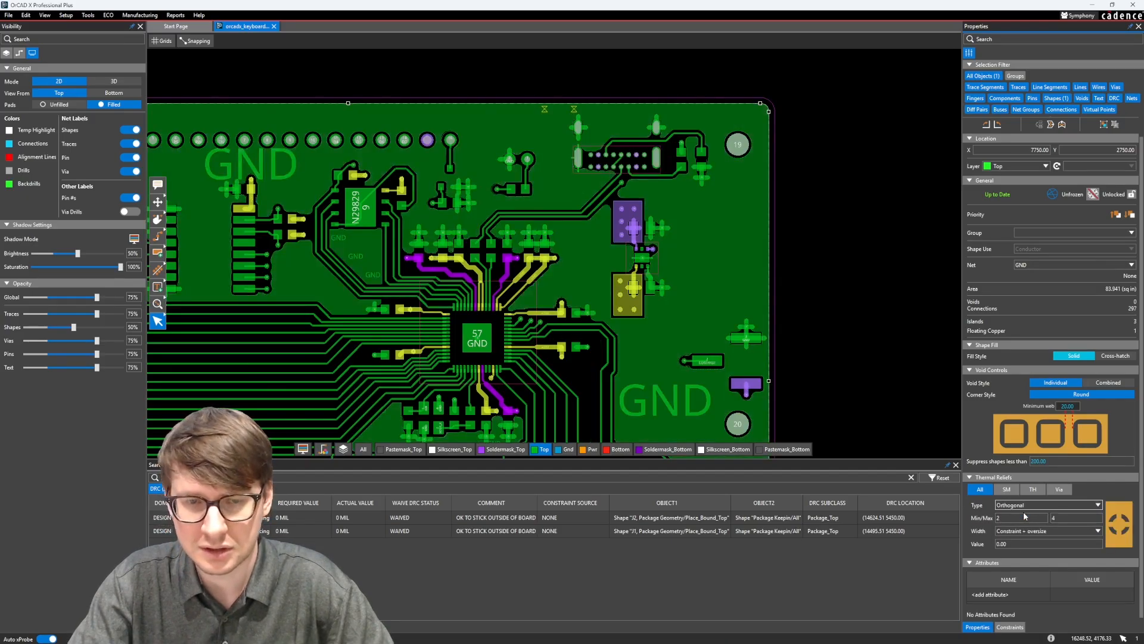
Set the GND shape's maximum number of thermal relief connections to 2.
double_click(1007, 517)
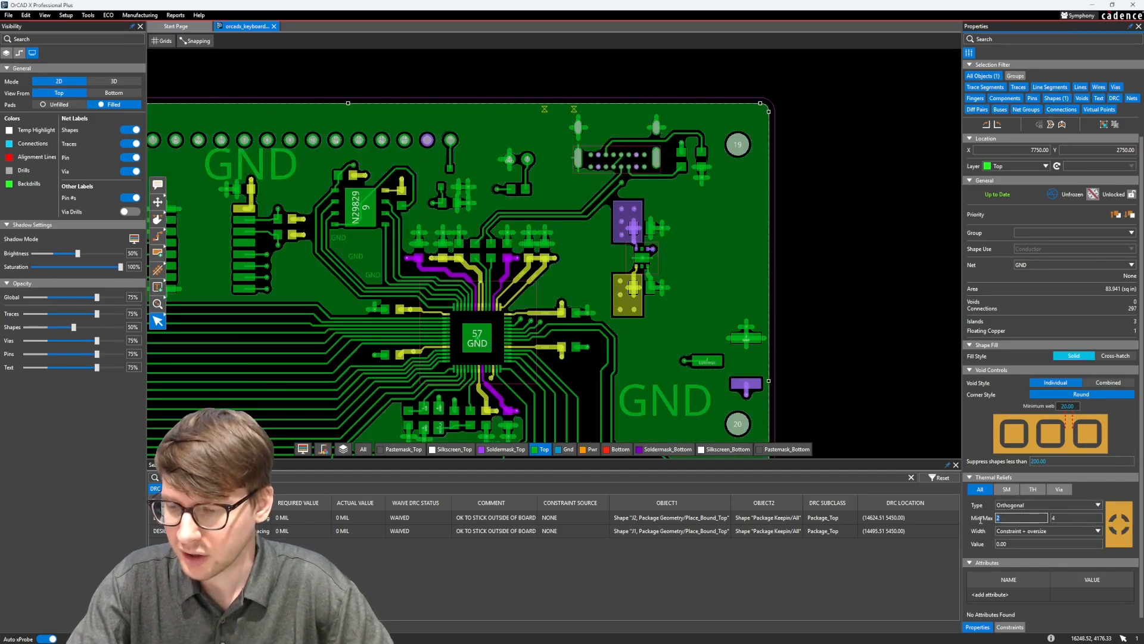
key(Tab)
text(2)
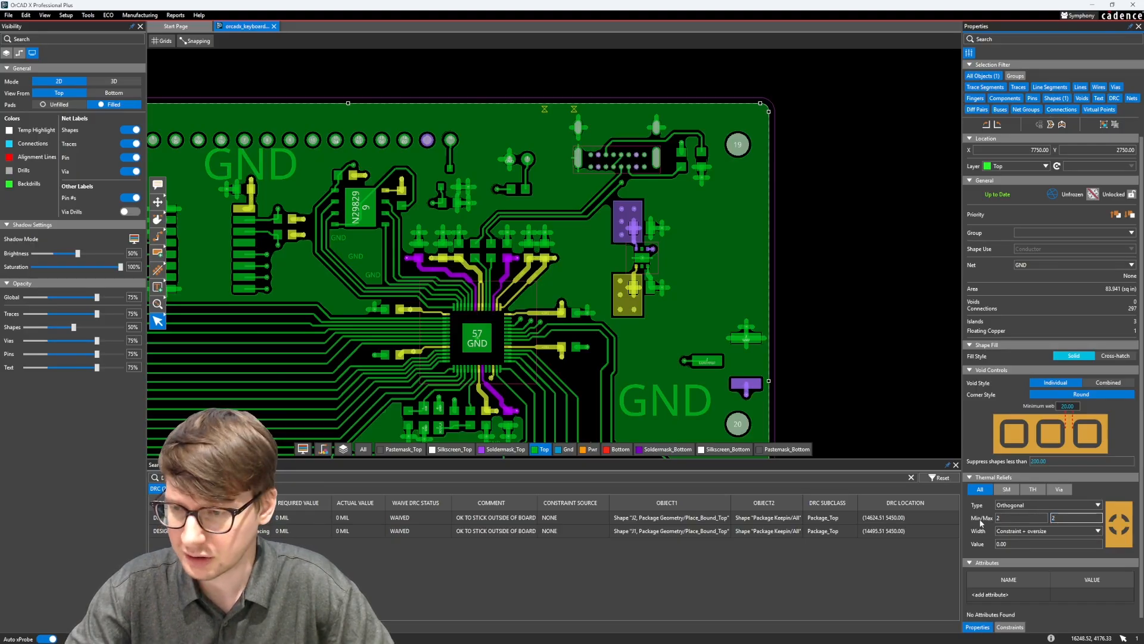
key(Return)
key(Tab)
key(Tab)
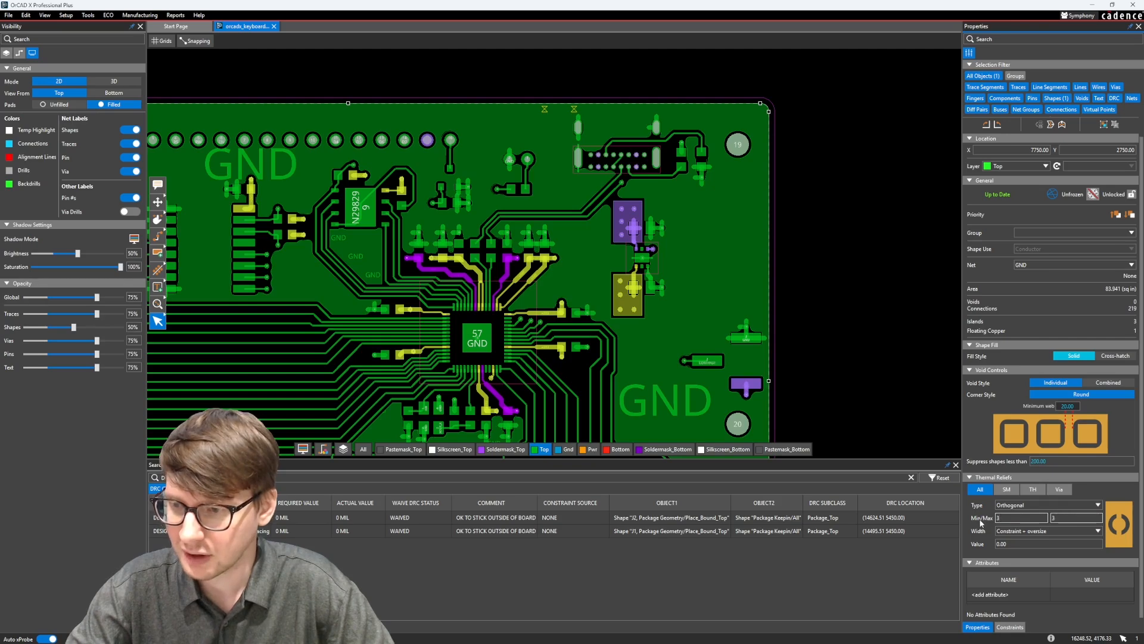
Set the GND shape's thermal relief connections to a minimum of 3 and a maximum of 4.
text(3)
key(Tab)
key(shift+Tab)
text(4)
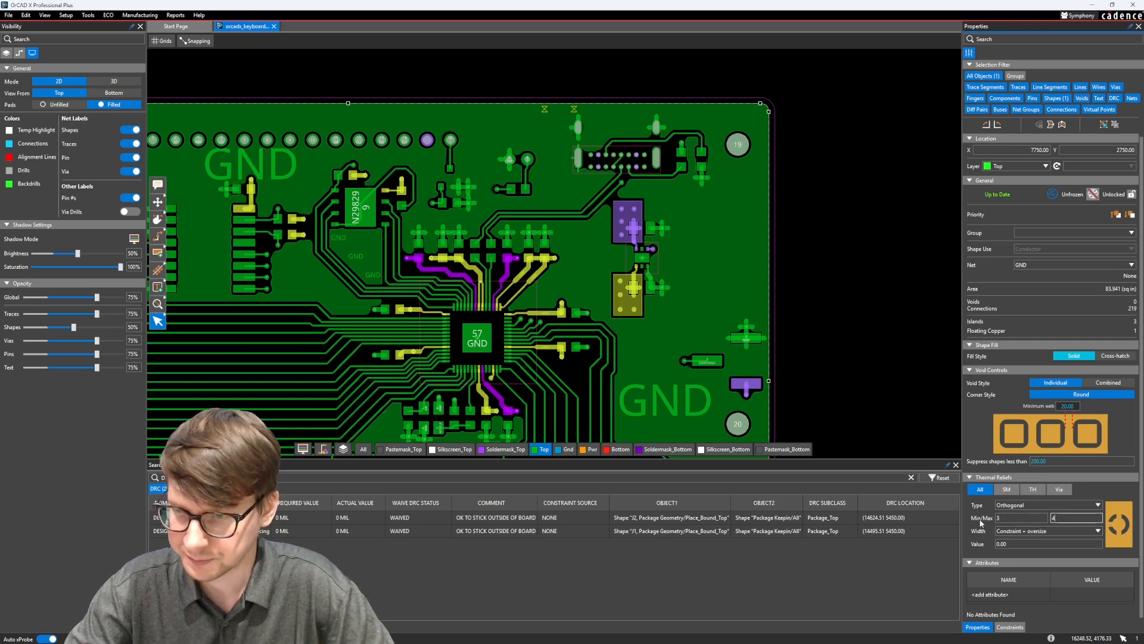
key(Tab)
Make the GND shape's thermal relief width user defined with a value of 7.87 mils.
click(1034, 530)
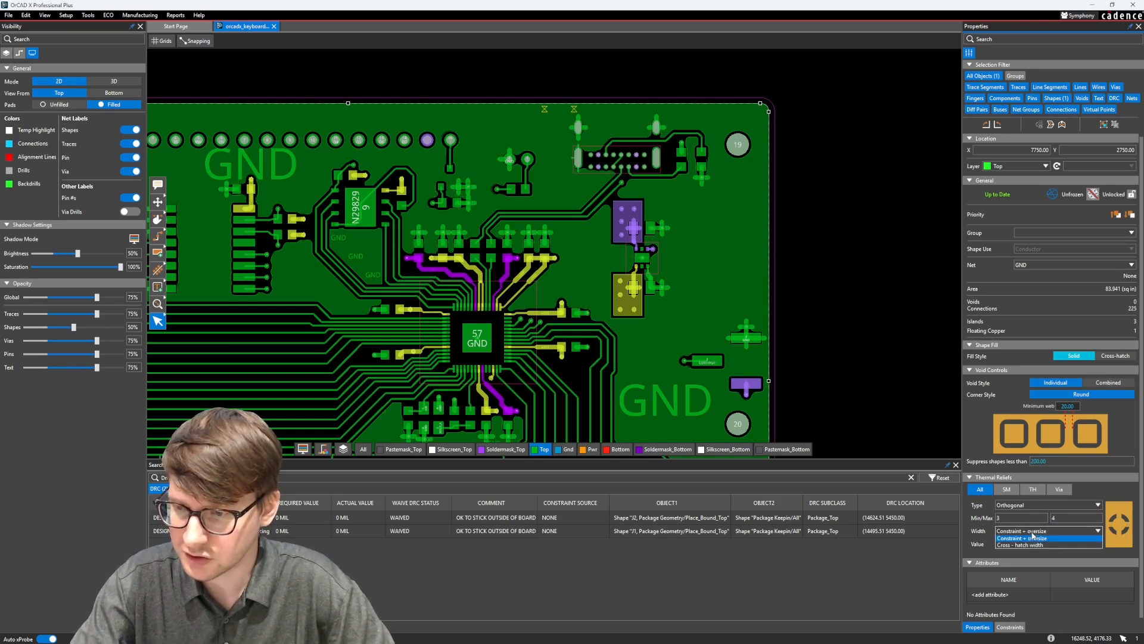
click(1013, 539)
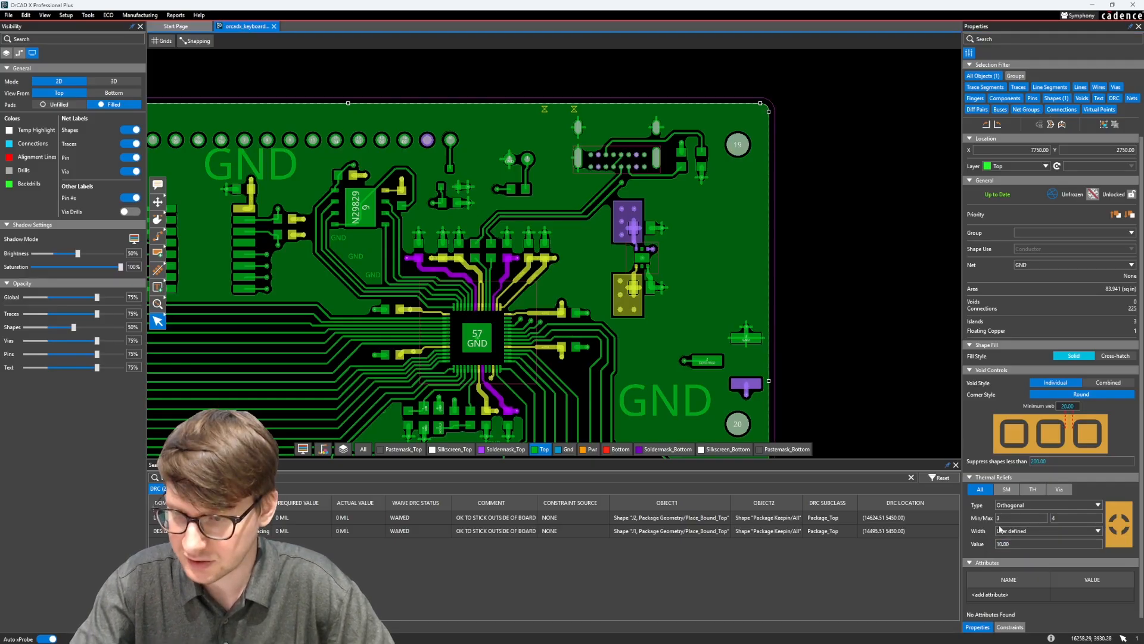
click(1013, 541)
text(7)
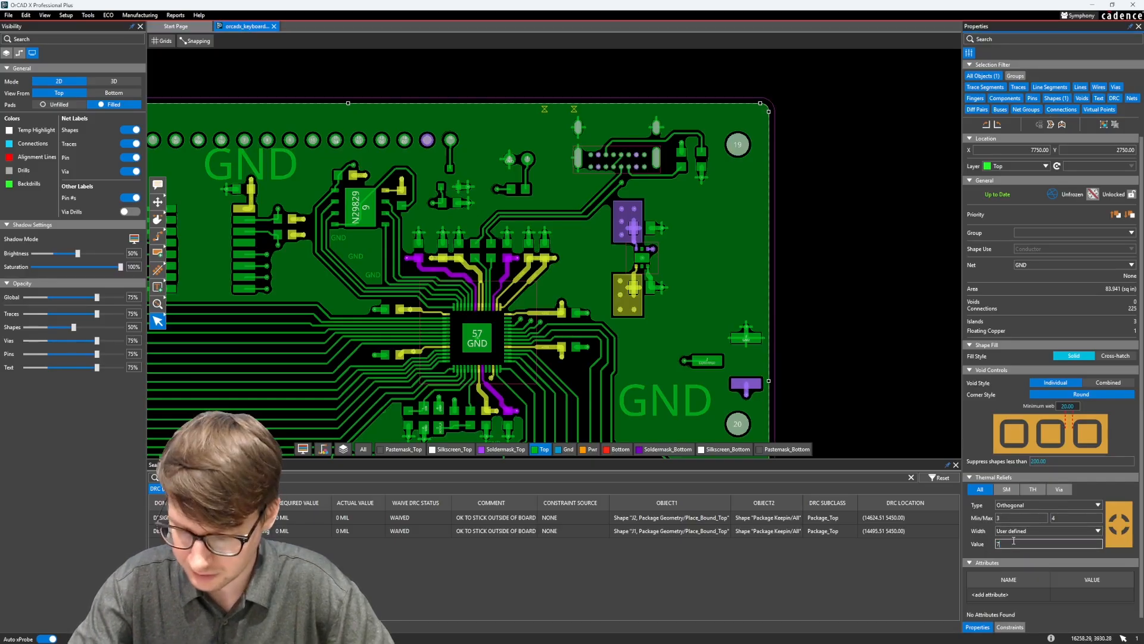
text(.87)
key(Return)
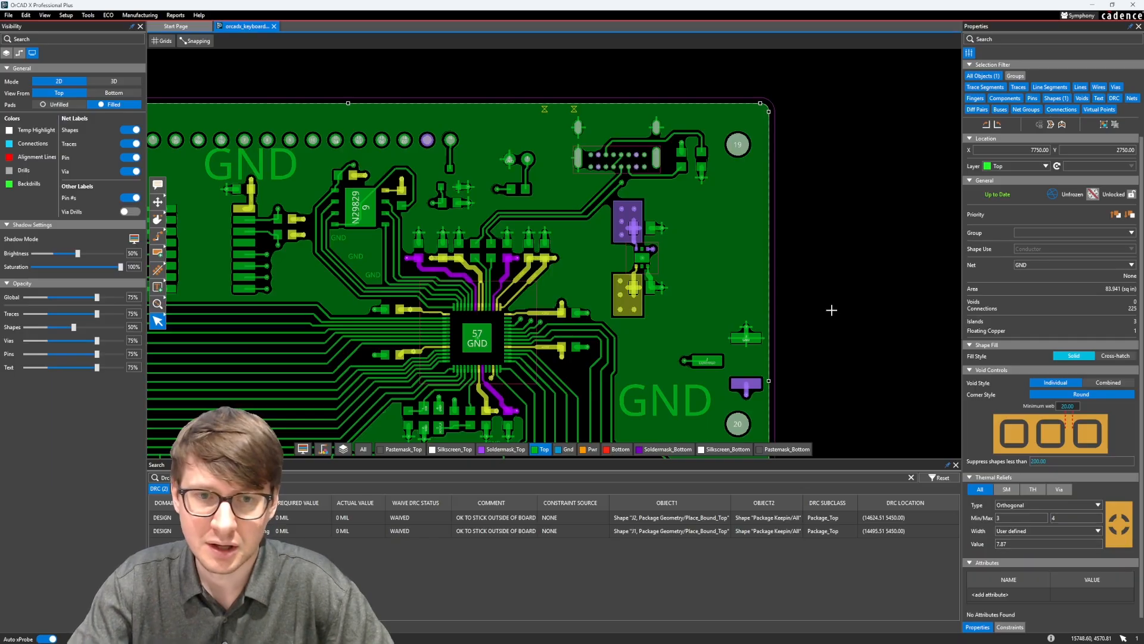
Check the thermal reliefs around the GND pads and set the minimum number of thermal relief connections to 2.
scroll(571, 226, up, 5)
scroll(405, 246, up, 2)
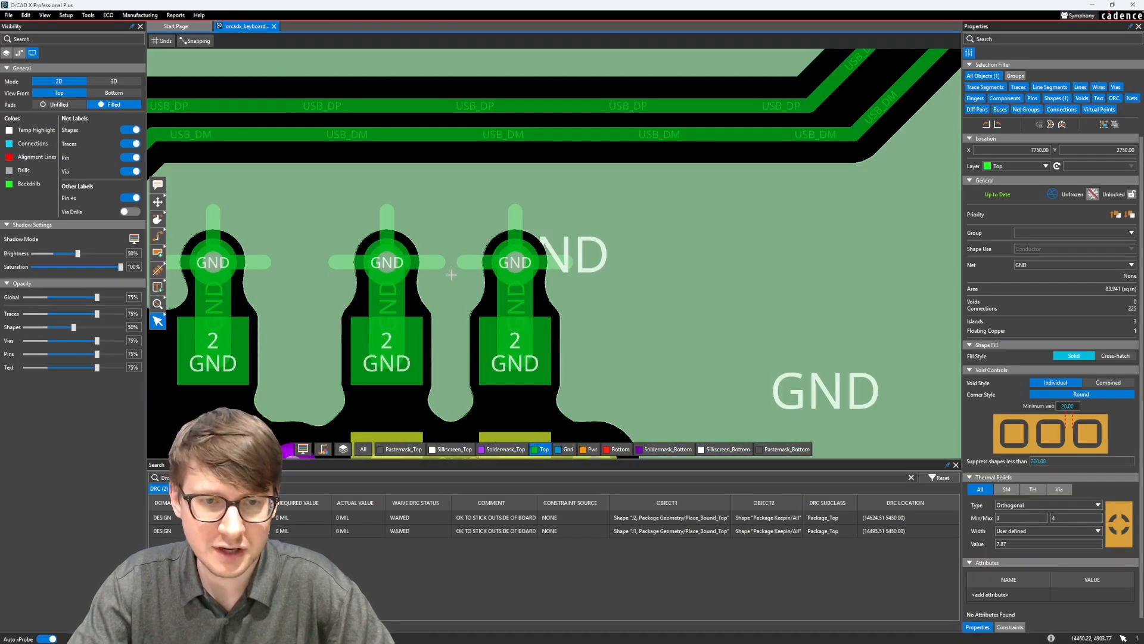
middle_drag(594, 355, 623, 274)
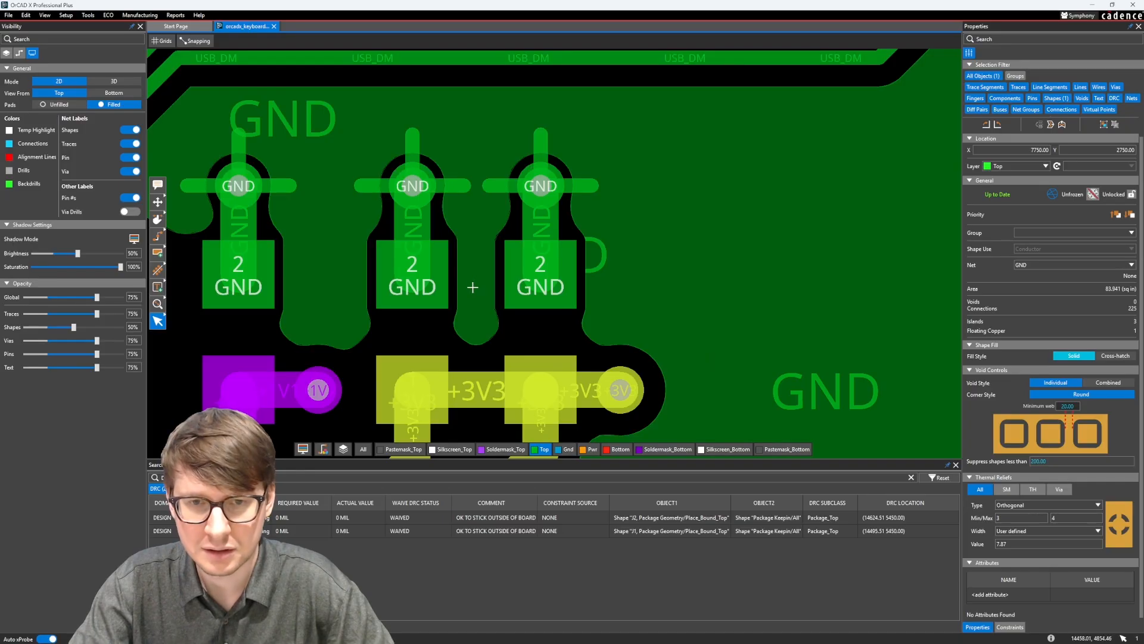
scroll(503, 280, down, 2)
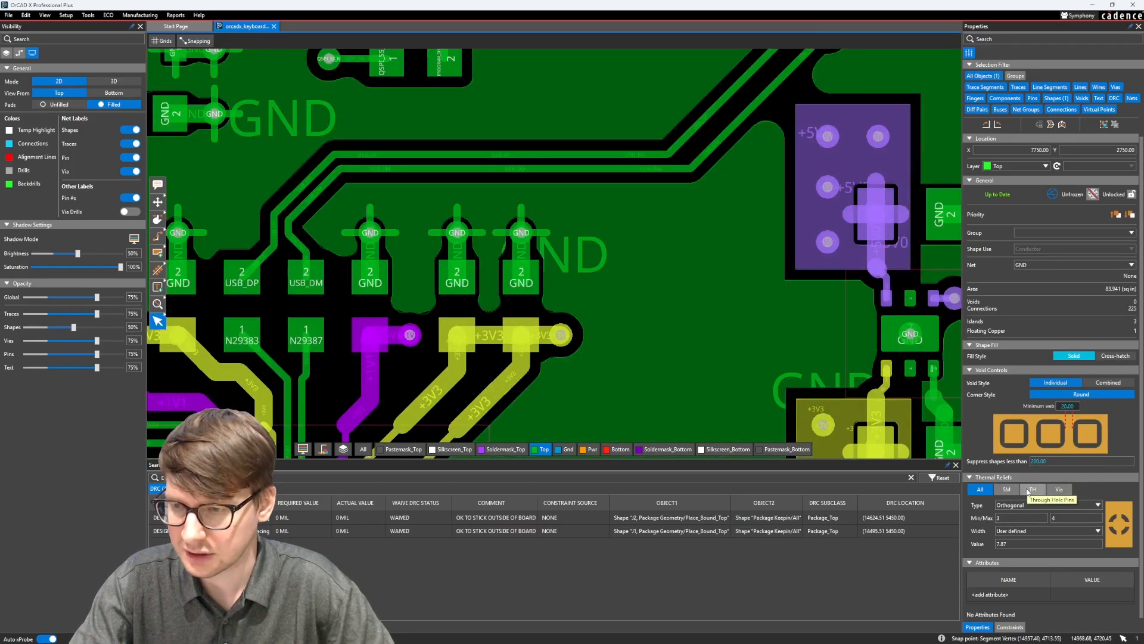
click(1016, 517)
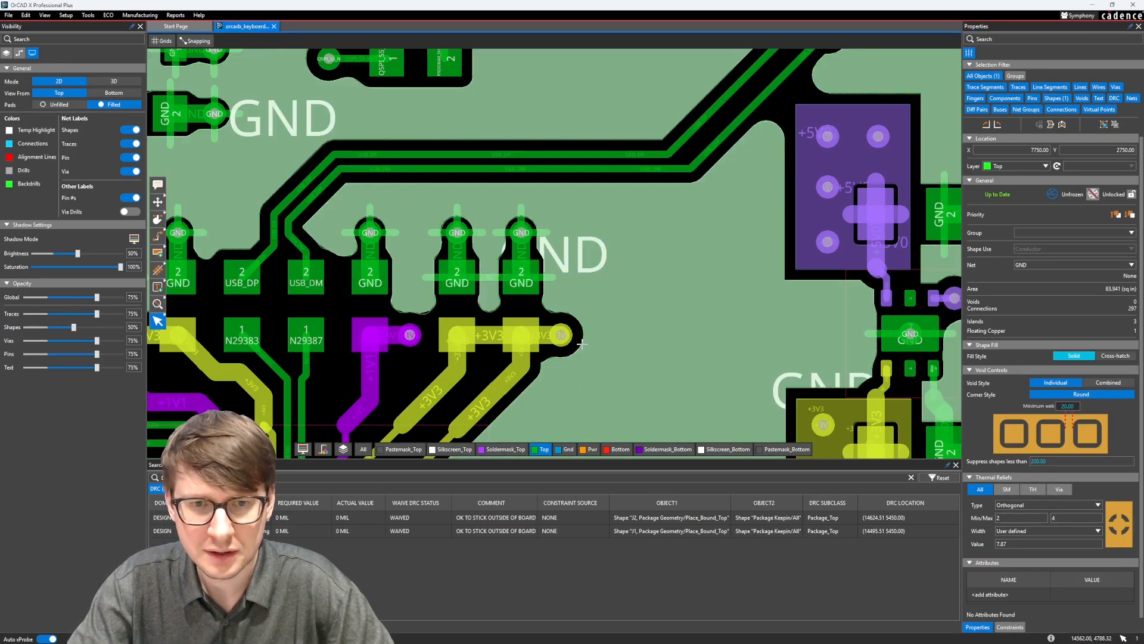
scroll(459, 304, down, 2)
middle_drag(395, 291, 506, 284)
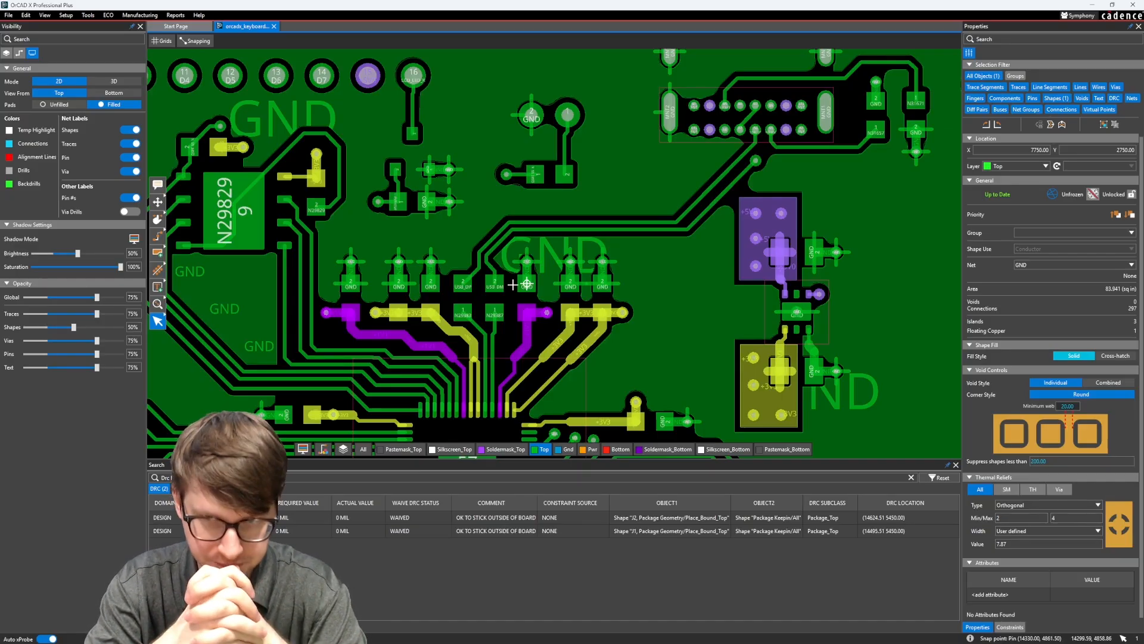
scroll(511, 262, down, 5)
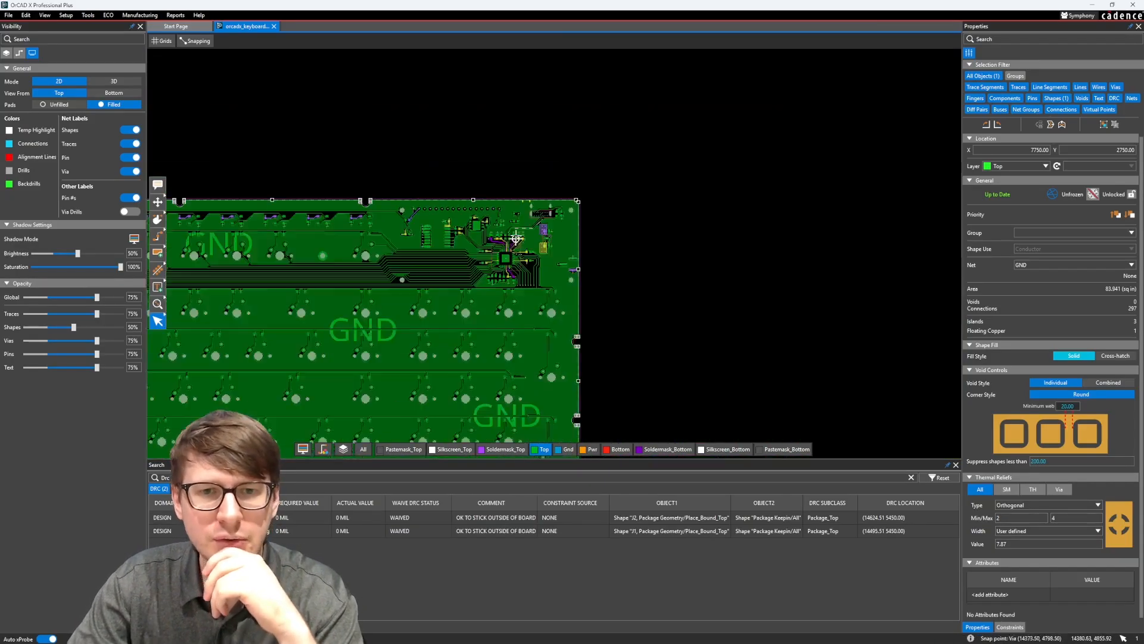
Deselect the GND shape and enlarge the design canvas by reducing the height of the DRC search results area.
click(674, 264)
scroll(653, 281, down, 2)
middle_drag(653, 280, 966, 186)
scroll(810, 244, up, 2)
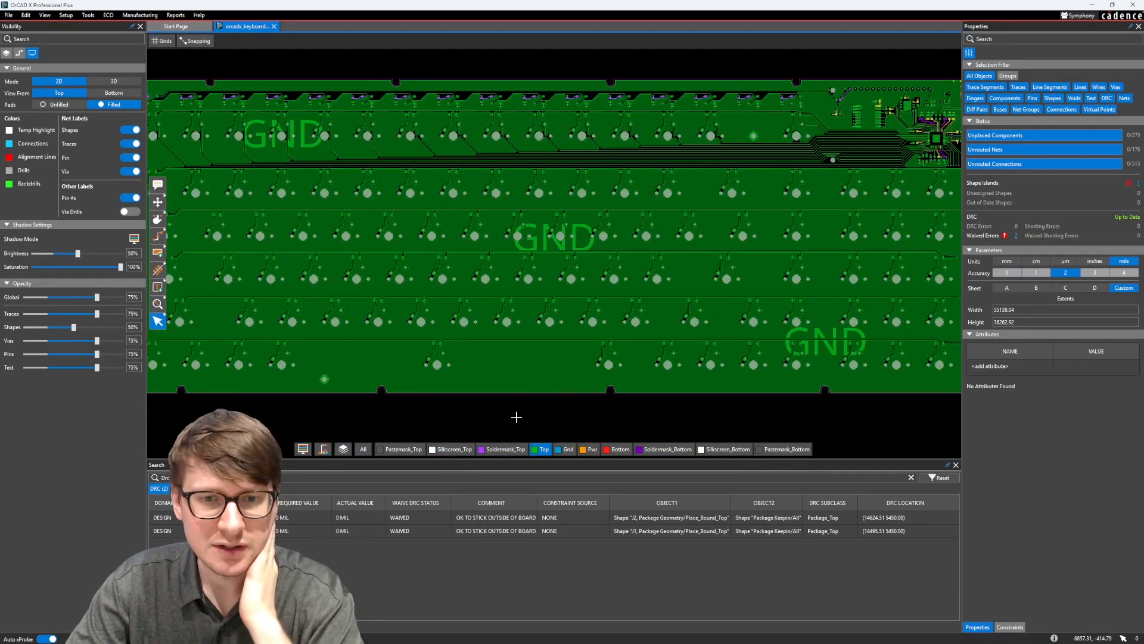
drag(488, 459, 477, 517)
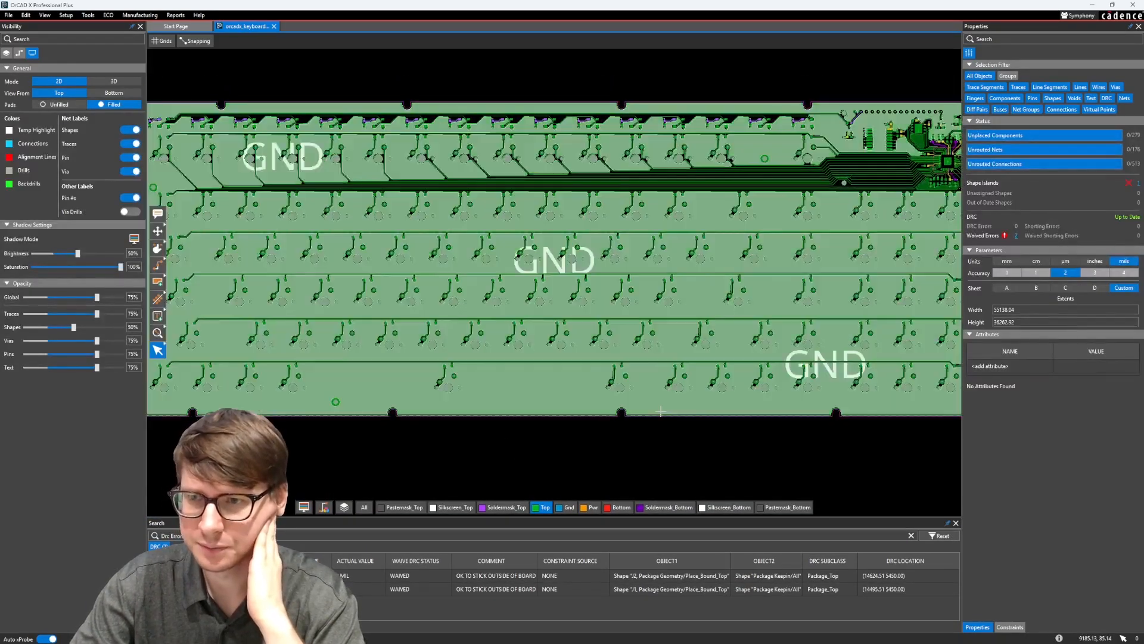
Delete the isolated GND shape island on the top layer beside the N29829 pad.
scroll(860, 279, up, 5)
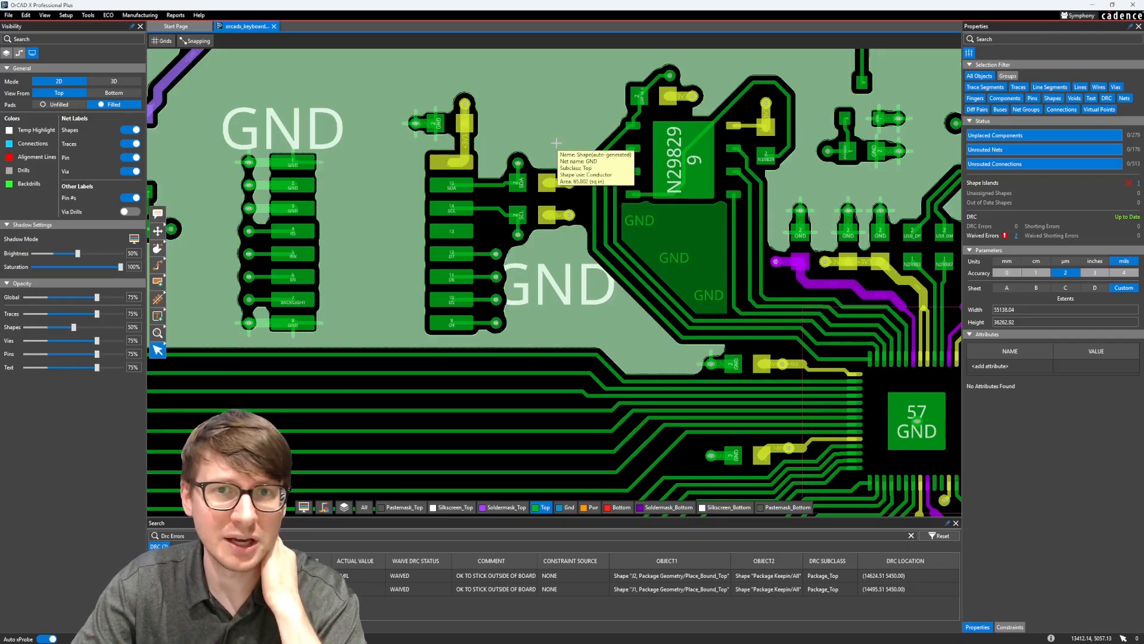
click(1128, 184)
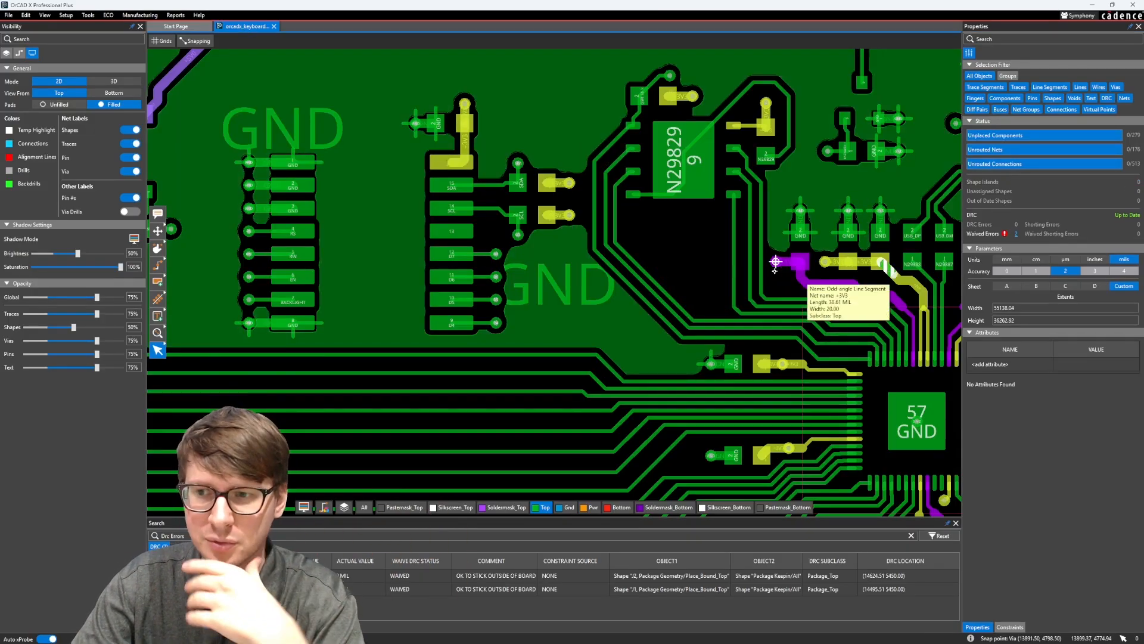
Start a via array, review the Trace or Shape and Trace modes, and choose the Array mode with the Shape option.
scroll(438, 341, down, 4)
middle_drag(403, 379, 675, 244)
scroll(675, 244, down, 2)
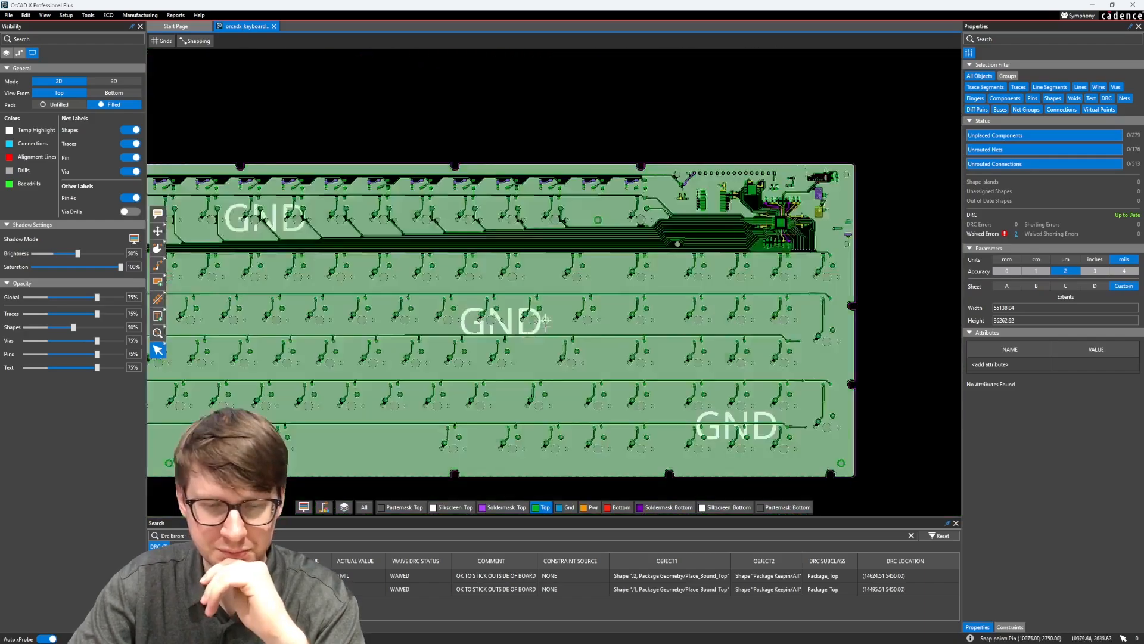
middle_drag(511, 361, 705, 257)
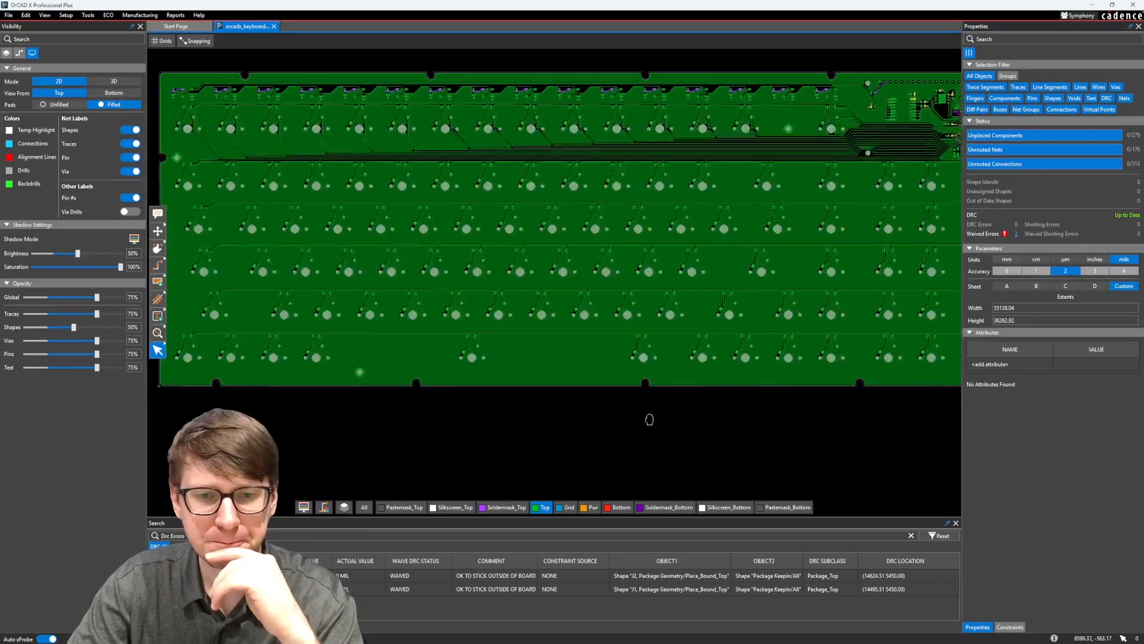
middle_drag(646, 416, 621, 435)
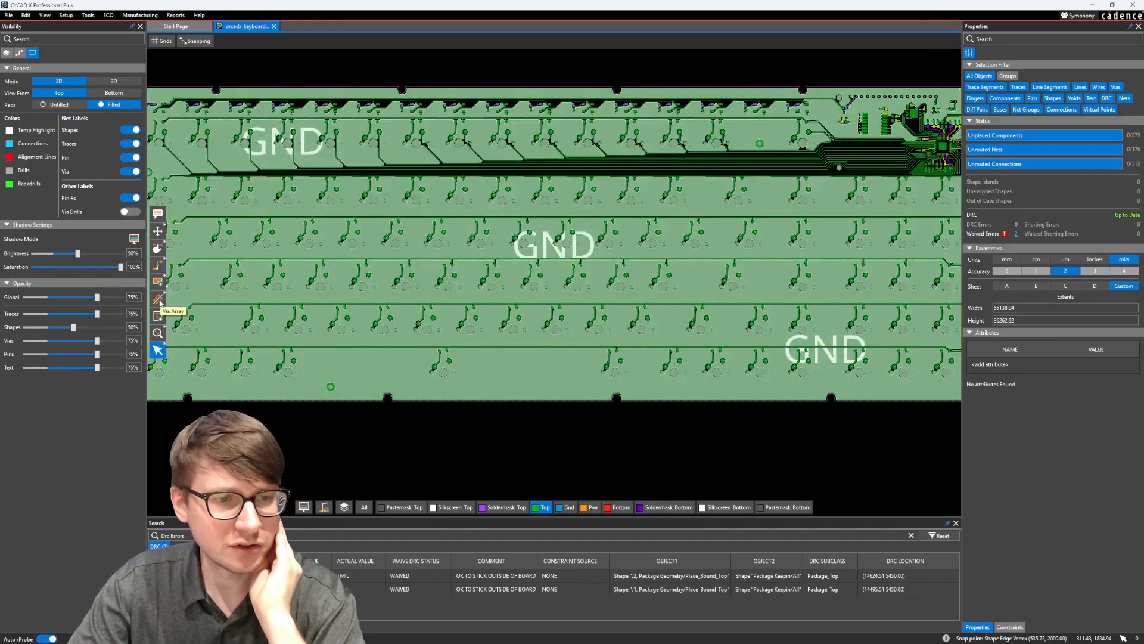
click(158, 299)
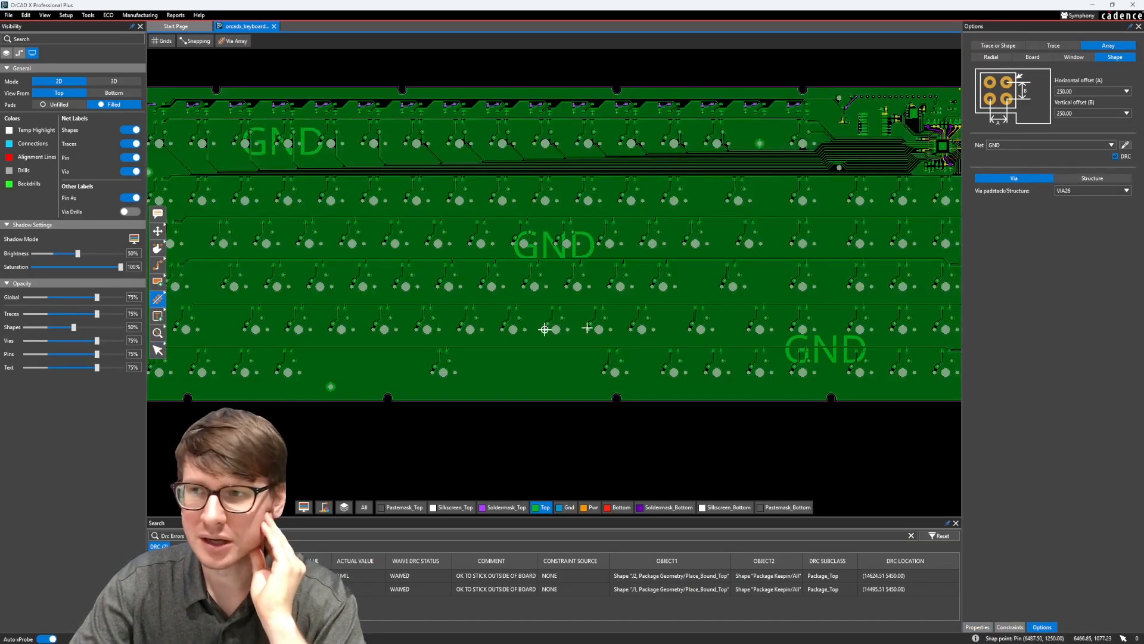
click(1008, 45)
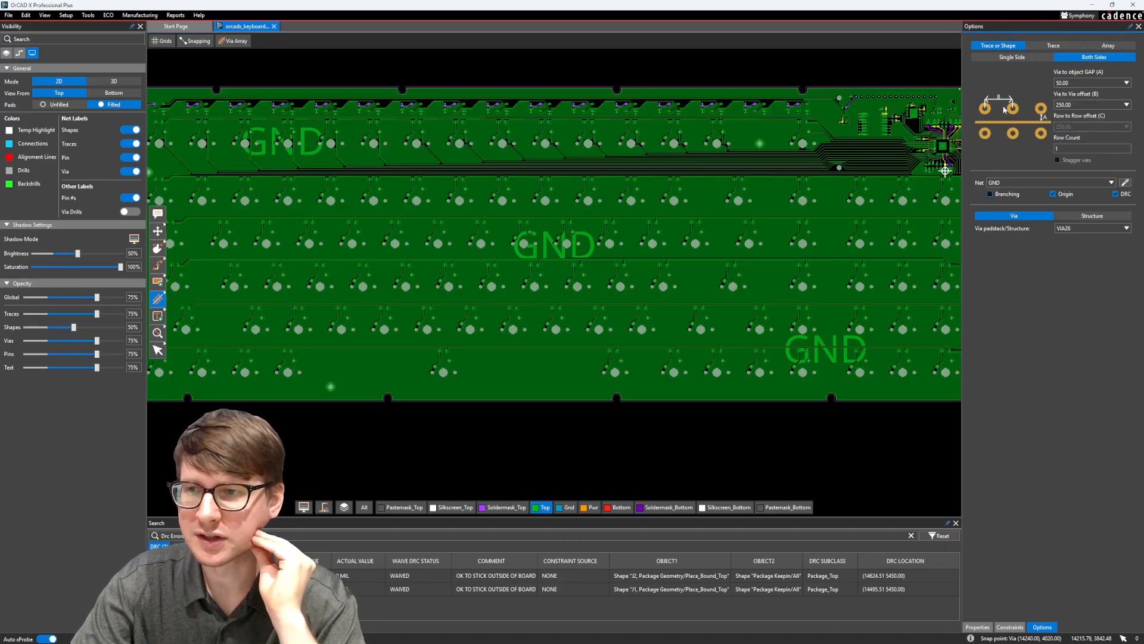
click(1054, 45)
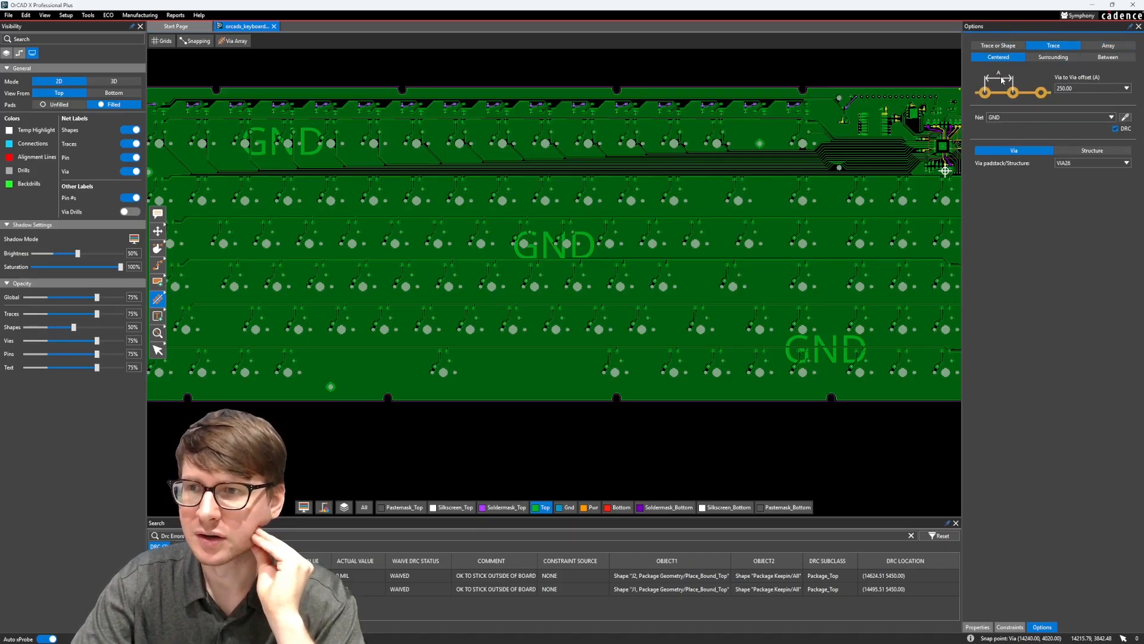
click(1094, 48)
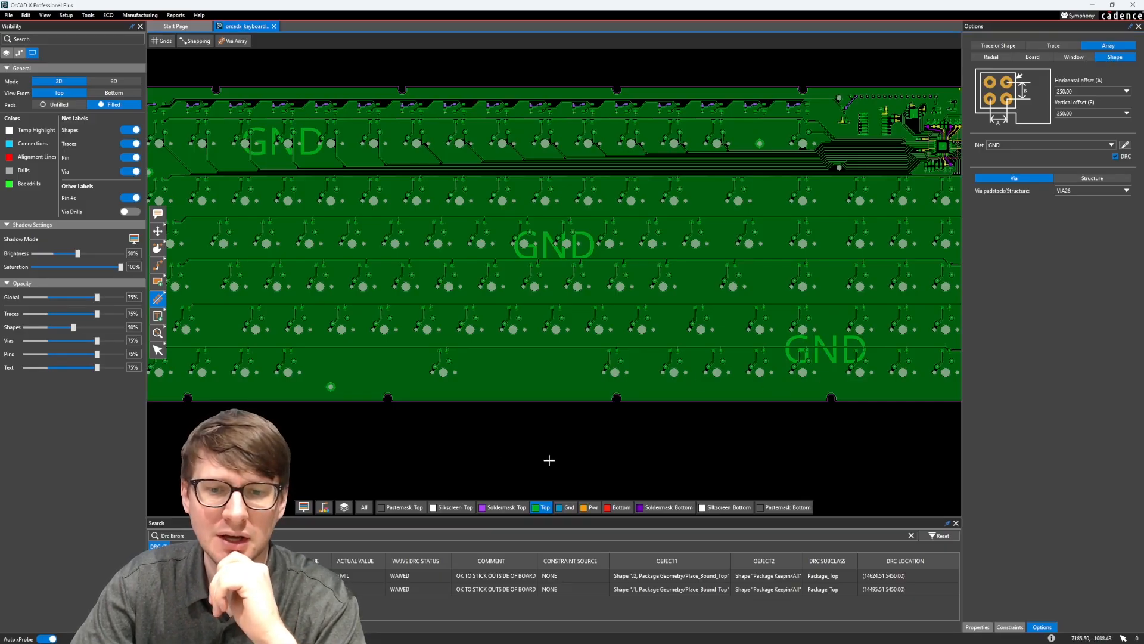
Fill the top GND shape with an array of VIA26 GND vias at 250 mil horizontal and vertical offsets.
click(520, 385)
mouse_move(520, 385)
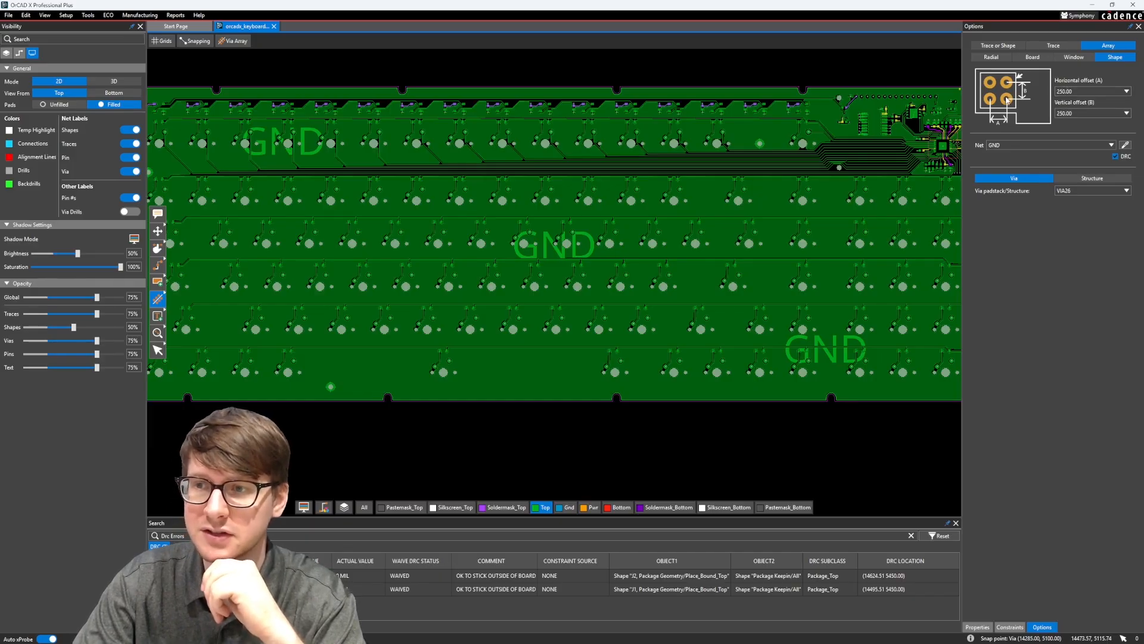
scroll(296, 362, up, 5)
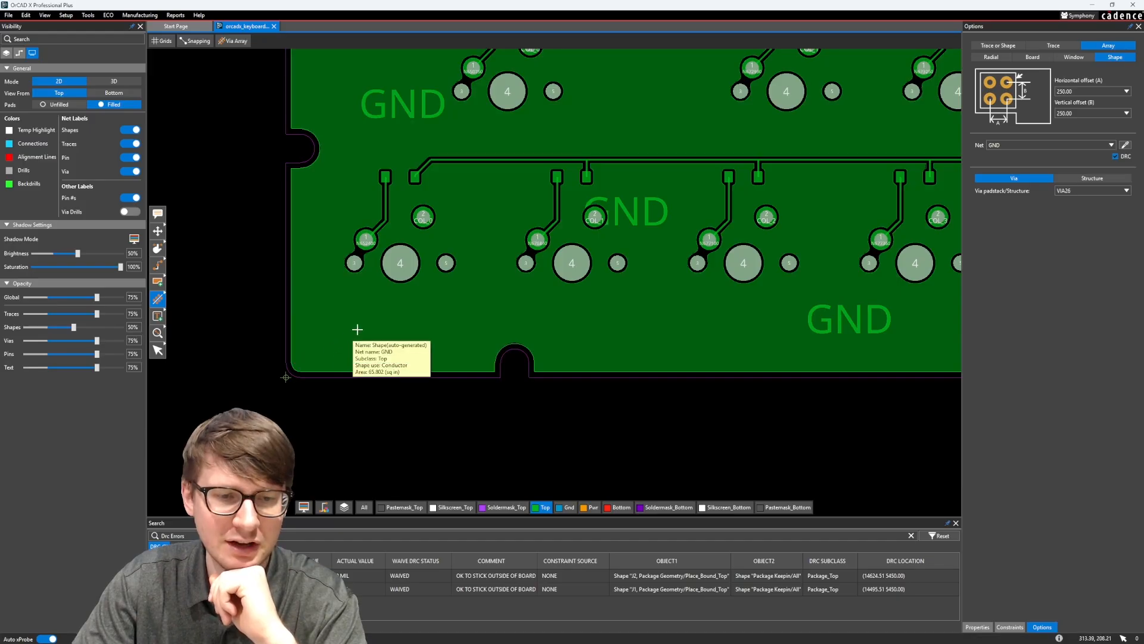
mouse_move(348, 332)
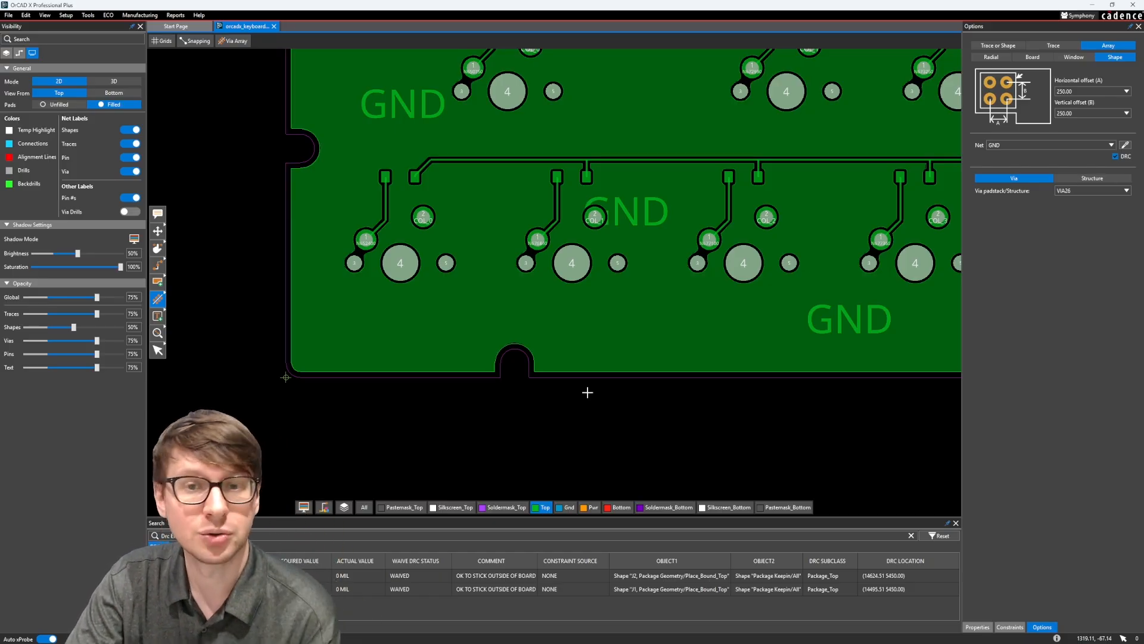
scroll(716, 334, down, 3)
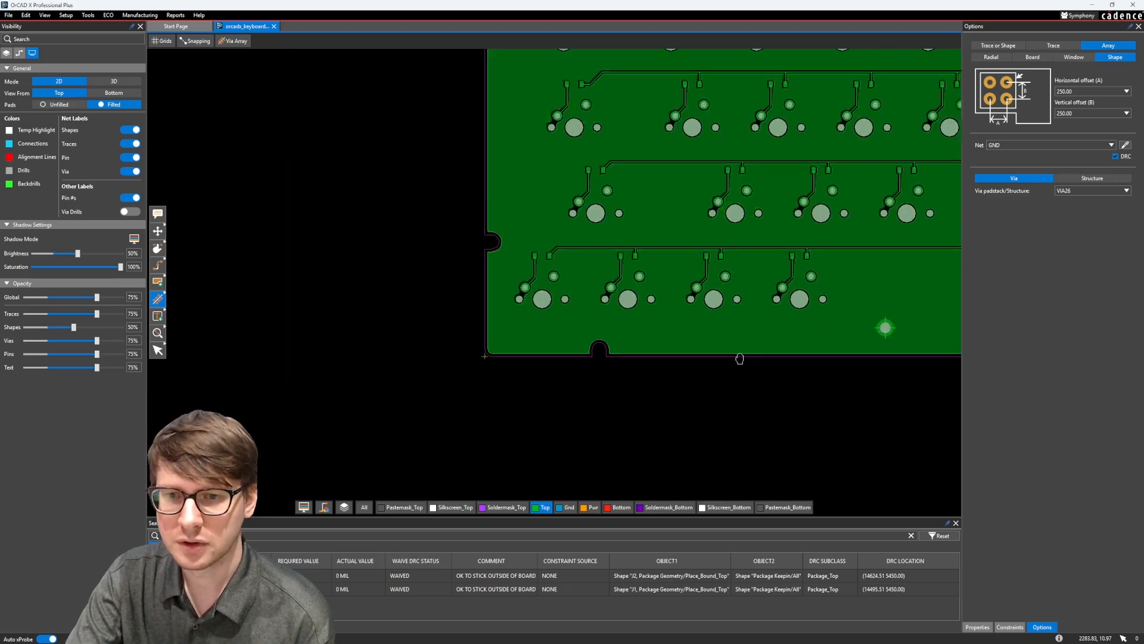
scroll(559, 385, up, 1)
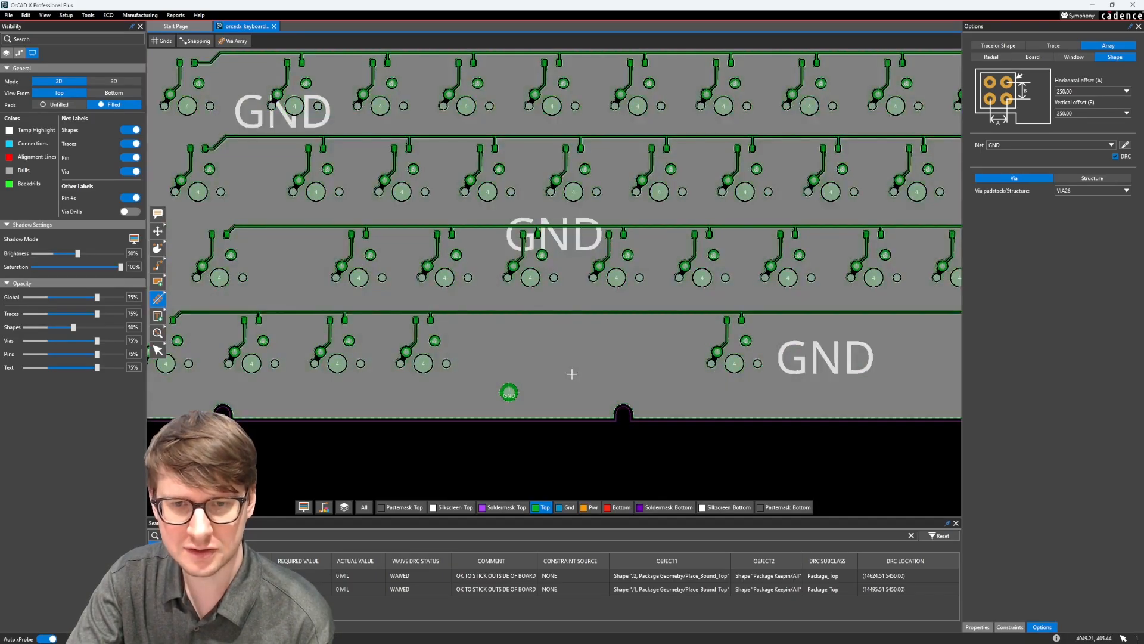
click(572, 374)
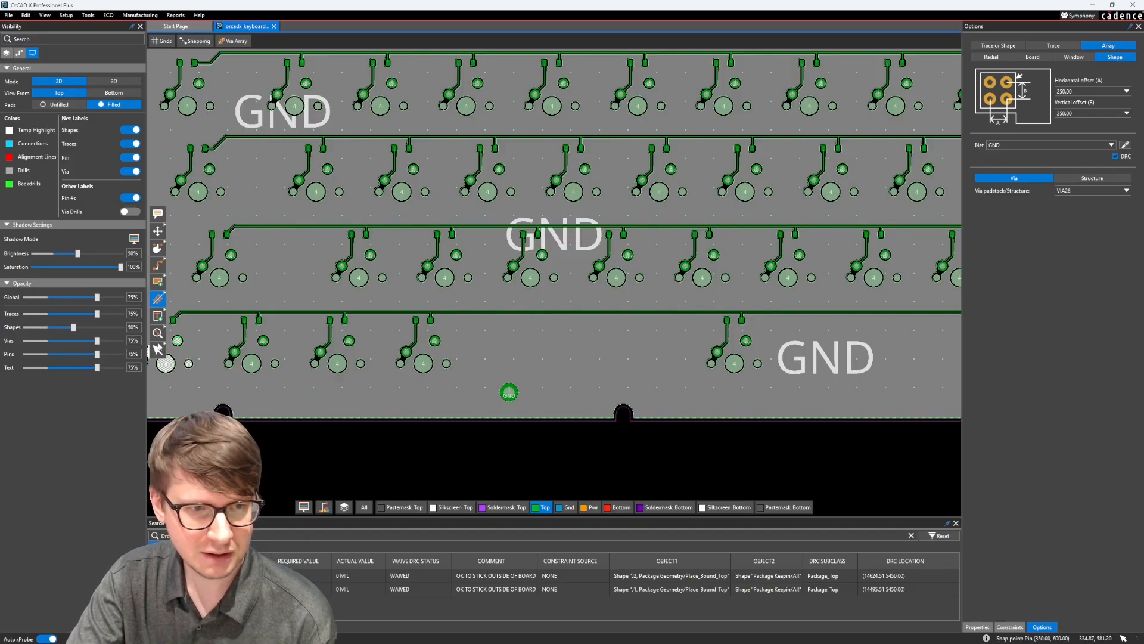
click(158, 349)
Examine the GND stitching vias across the switch rows, around the board edges and near the microcontroller for spacing and coverage.
scroll(587, 409, up, 3)
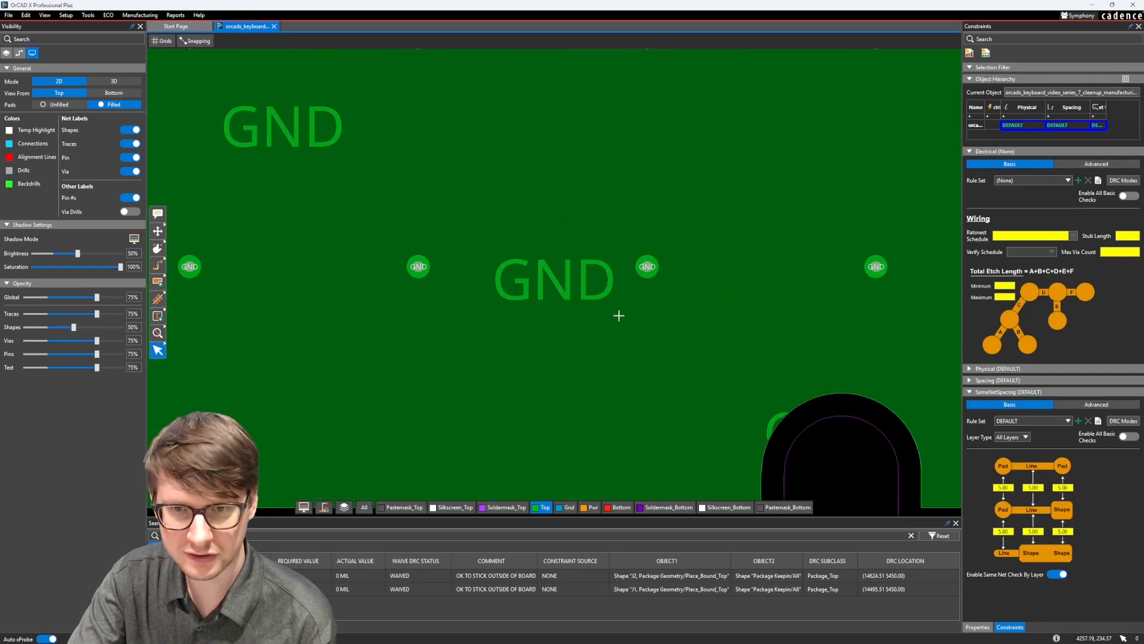
scroll(618, 316, down, 4)
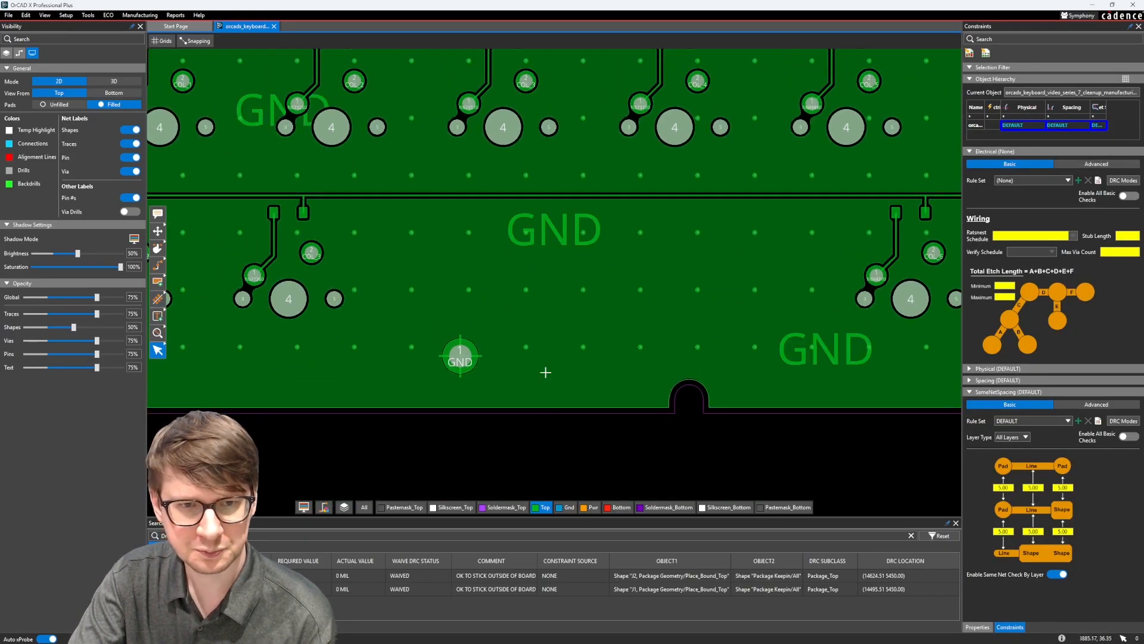
middle_drag(545, 280, 677, 417)
middle_drag(623, 221, 583, 295)
scroll(581, 287, down, 2)
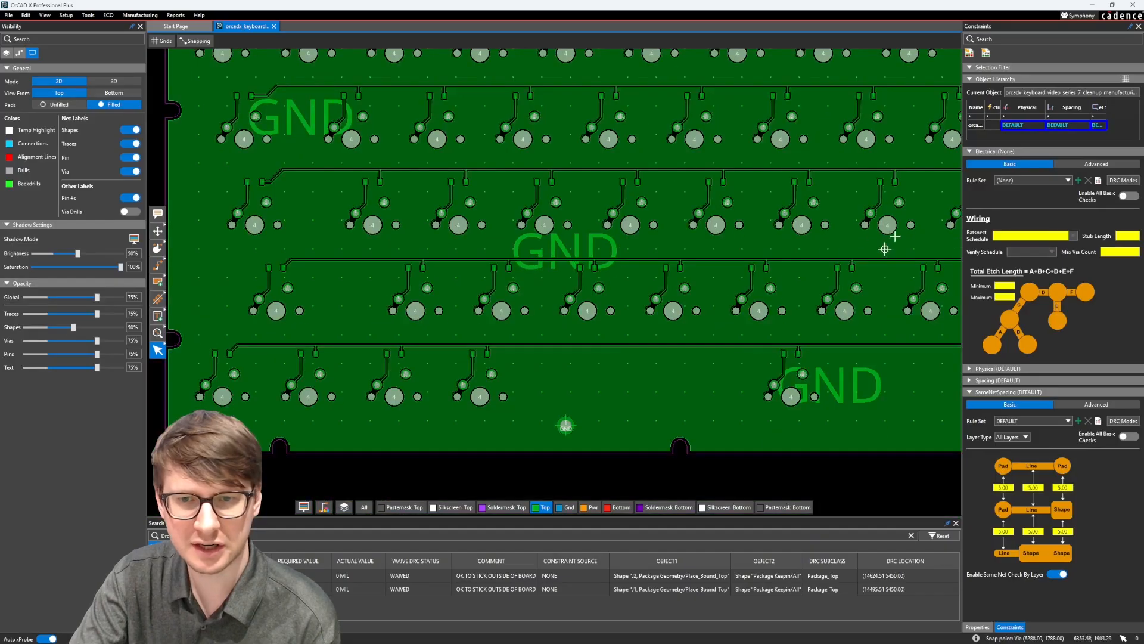
scroll(718, 276, up, 2)
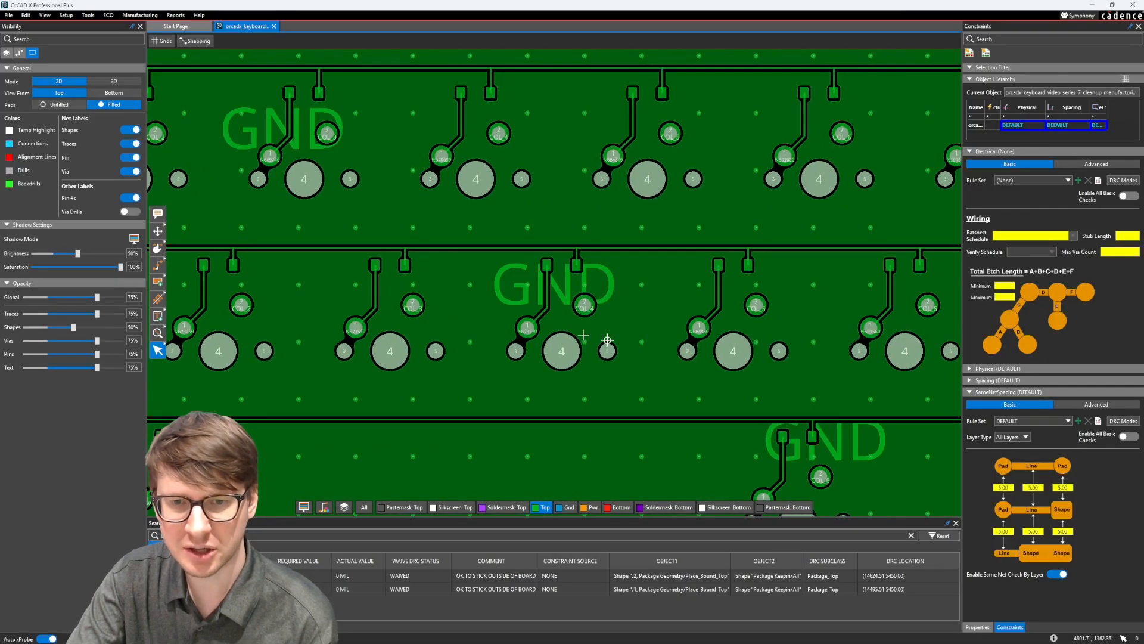
scroll(526, 327, up, 2)
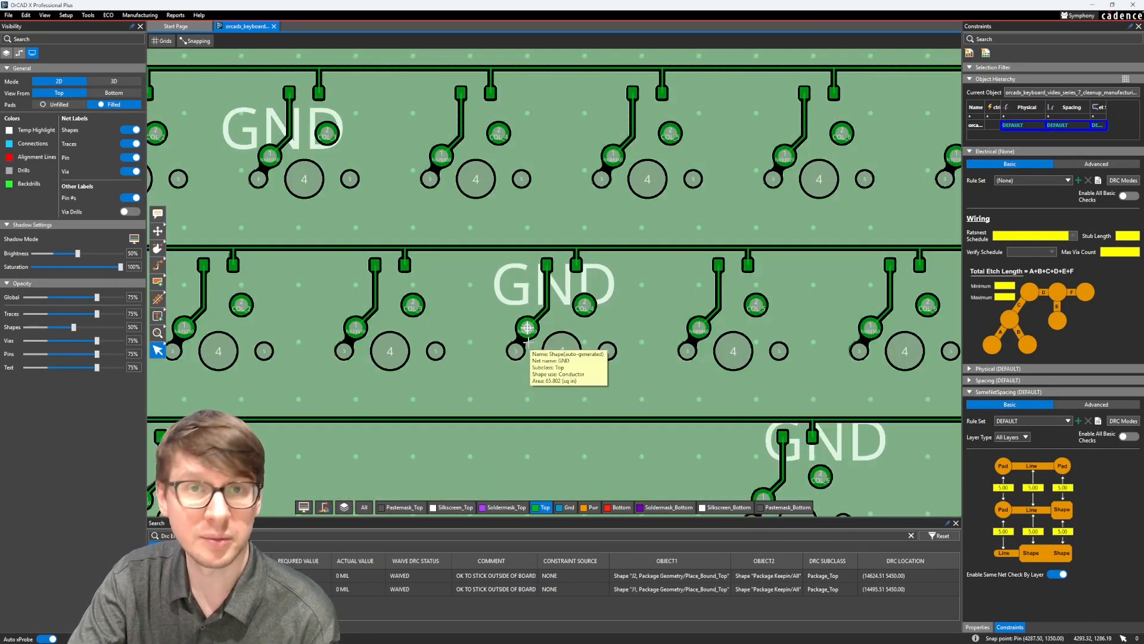
scroll(702, 344, down, 2)
scroll(759, 250, up, 2)
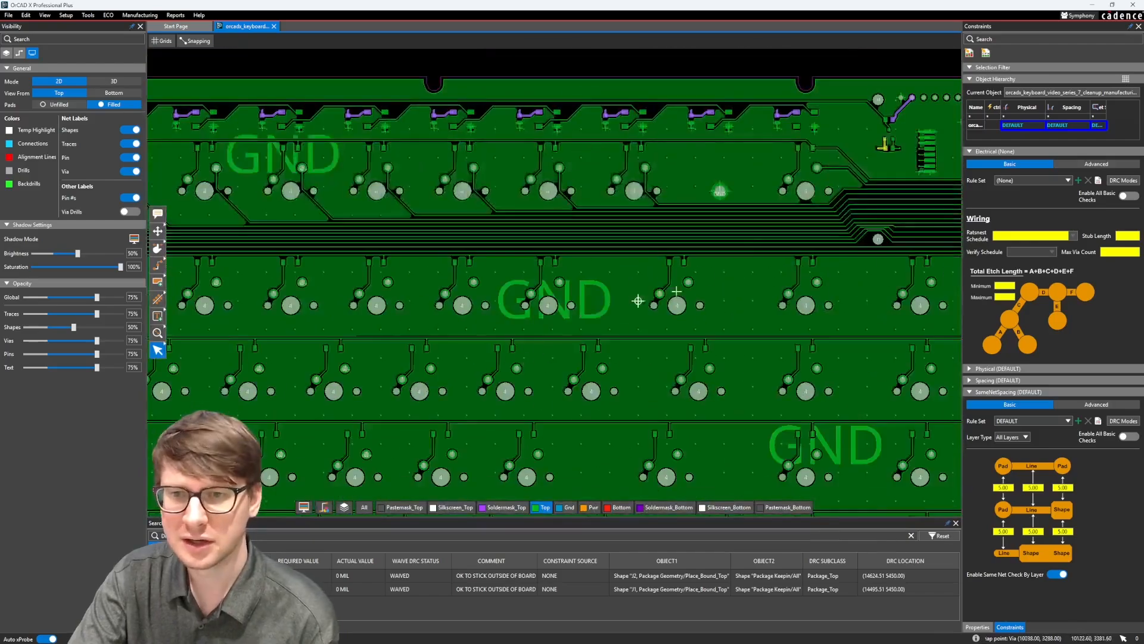
scroll(758, 218, up, 1)
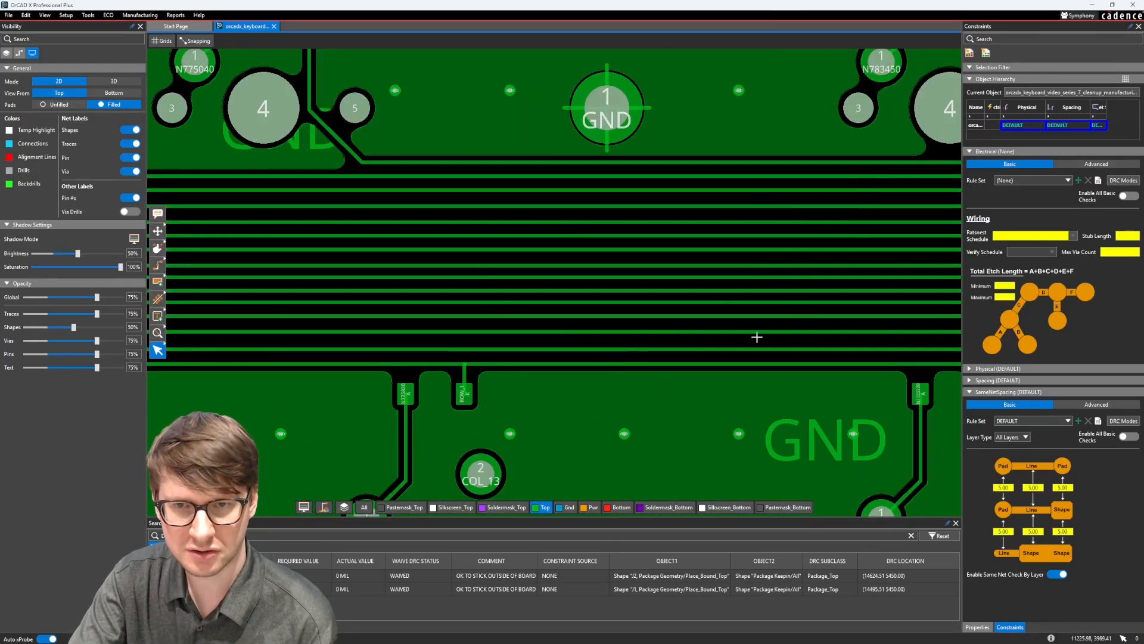
middle_drag(838, 195, 449, 278)
scroll(449, 278, down, 2)
scroll(610, 334, up, 3)
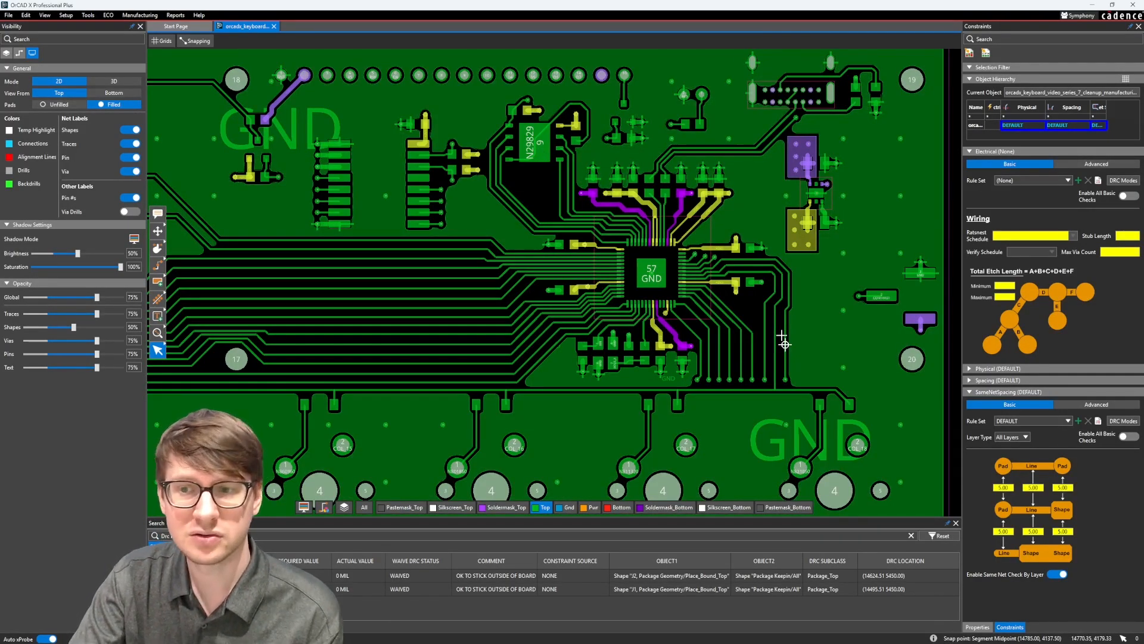
scroll(785, 343, down, 2)
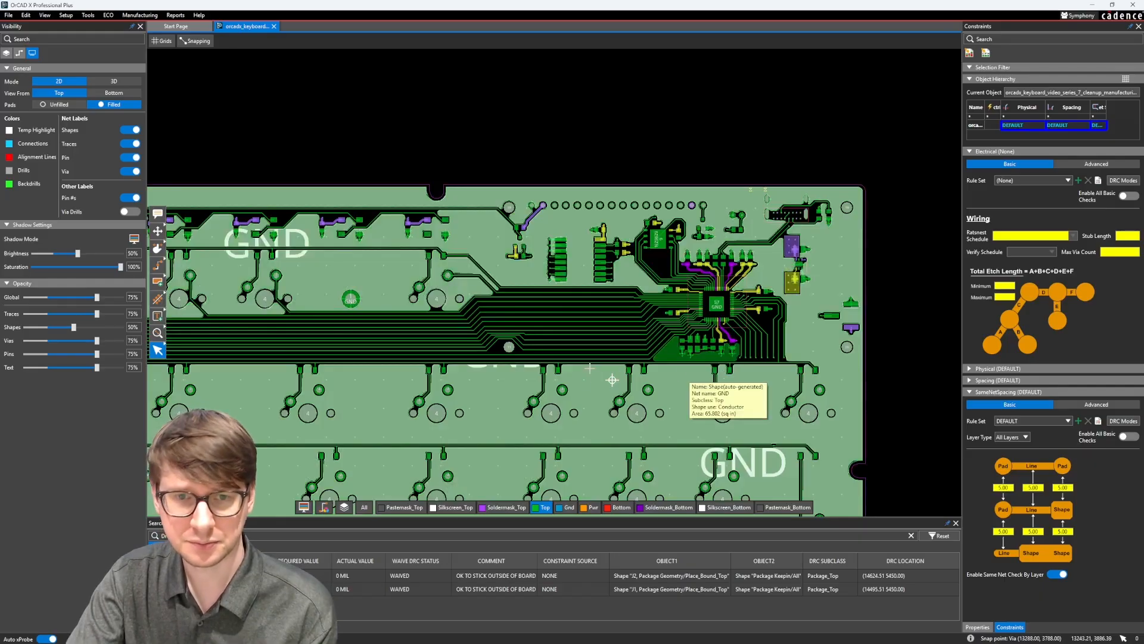
scroll(770, 308, up, 2)
scroll(770, 308, down, 3)
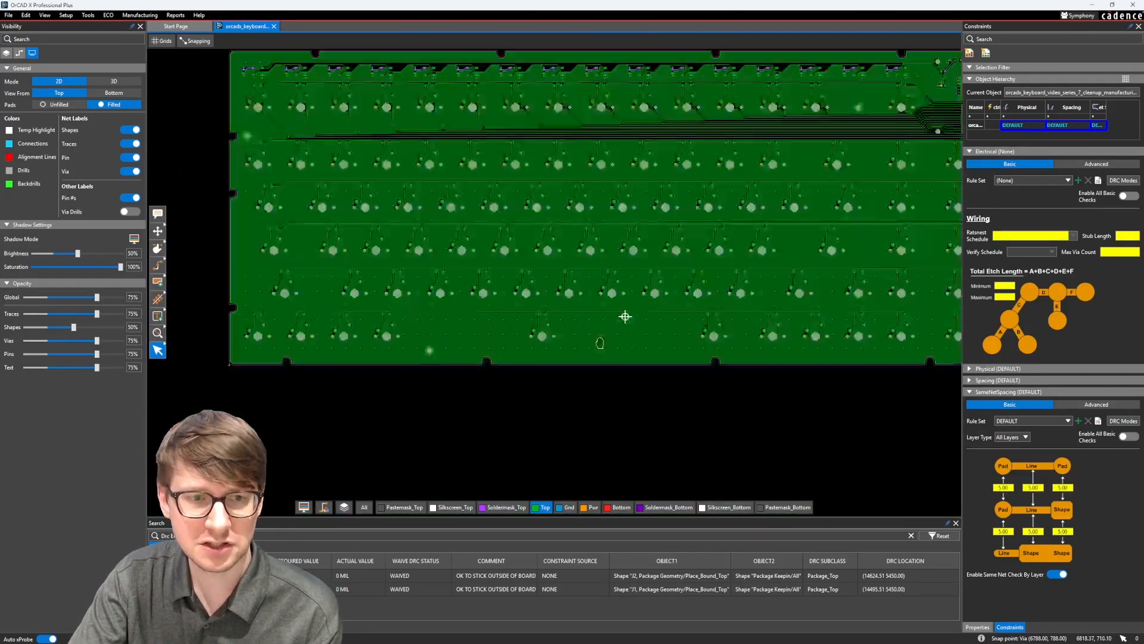
middle_drag(625, 317, 575, 367)
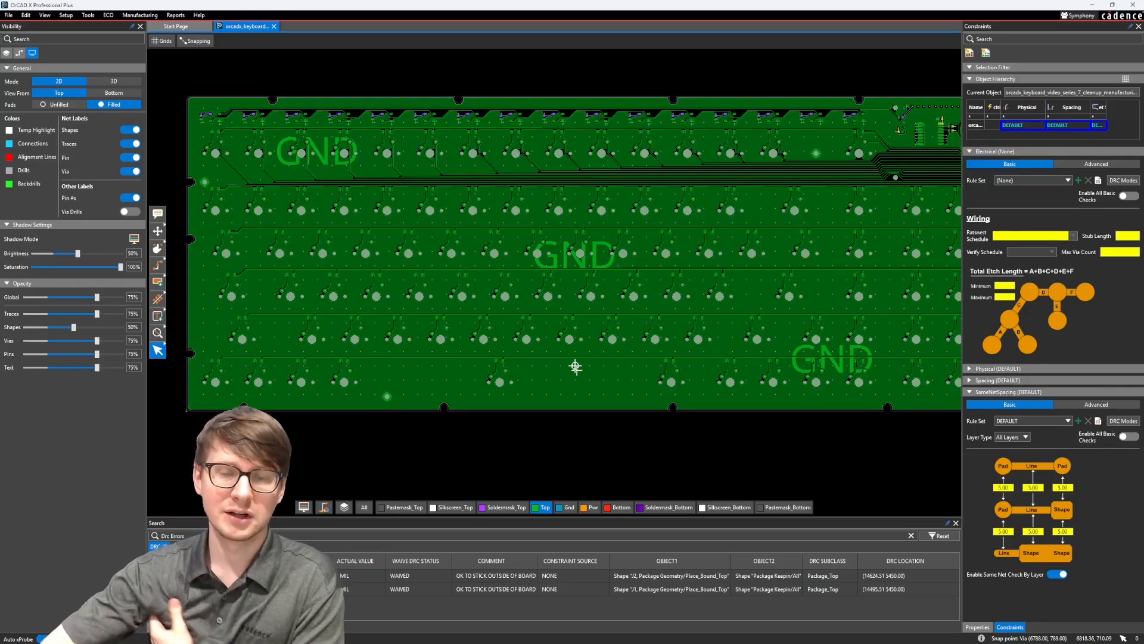
Show only the Silkscreen_Top layer in the area around U1 and LCD1.
scroll(572, 279, up, 3)
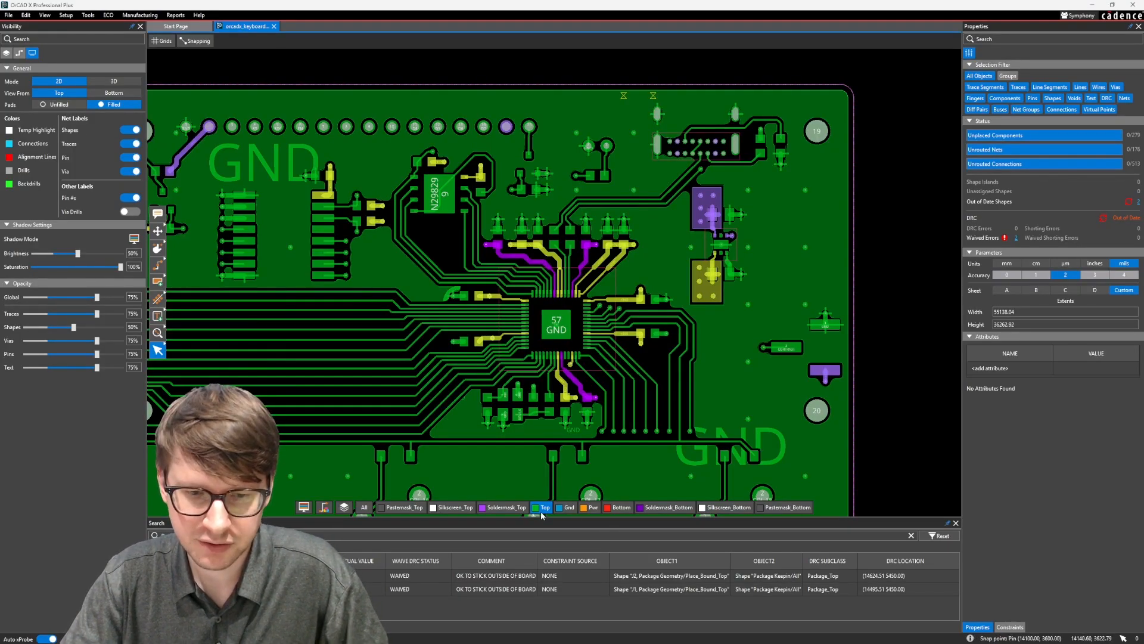
click(441, 507)
click(441, 507)
middle_drag(346, 383, 429, 370)
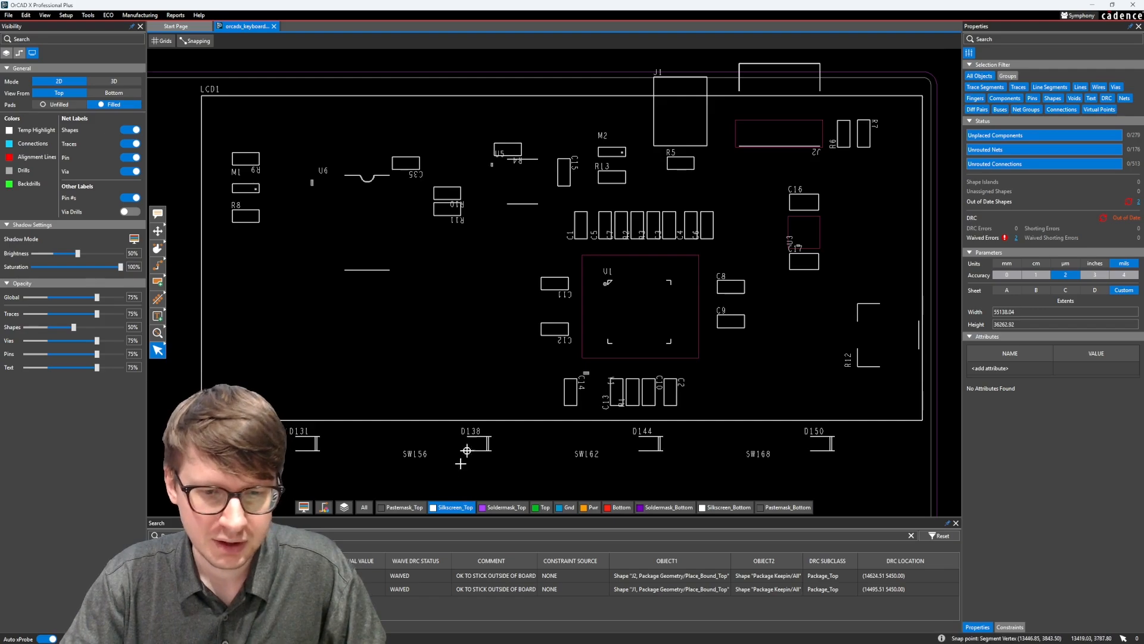
middle_drag(462, 462, 469, 380)
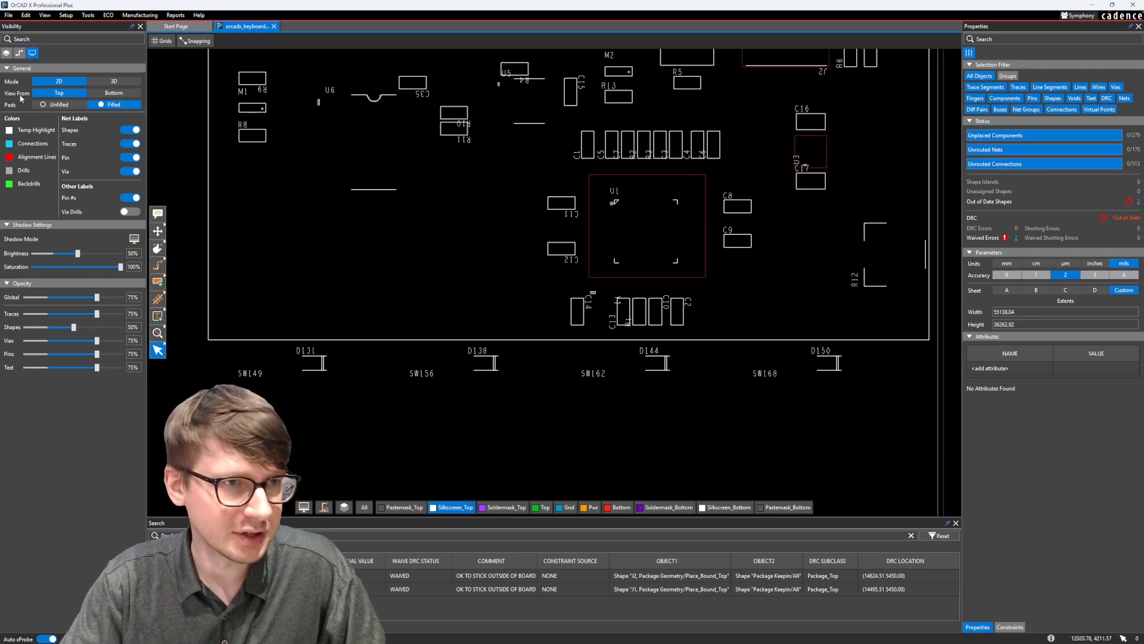
Make the Place_Bound outlines of the top-side components visible together with the silkscreen.
click(7, 53)
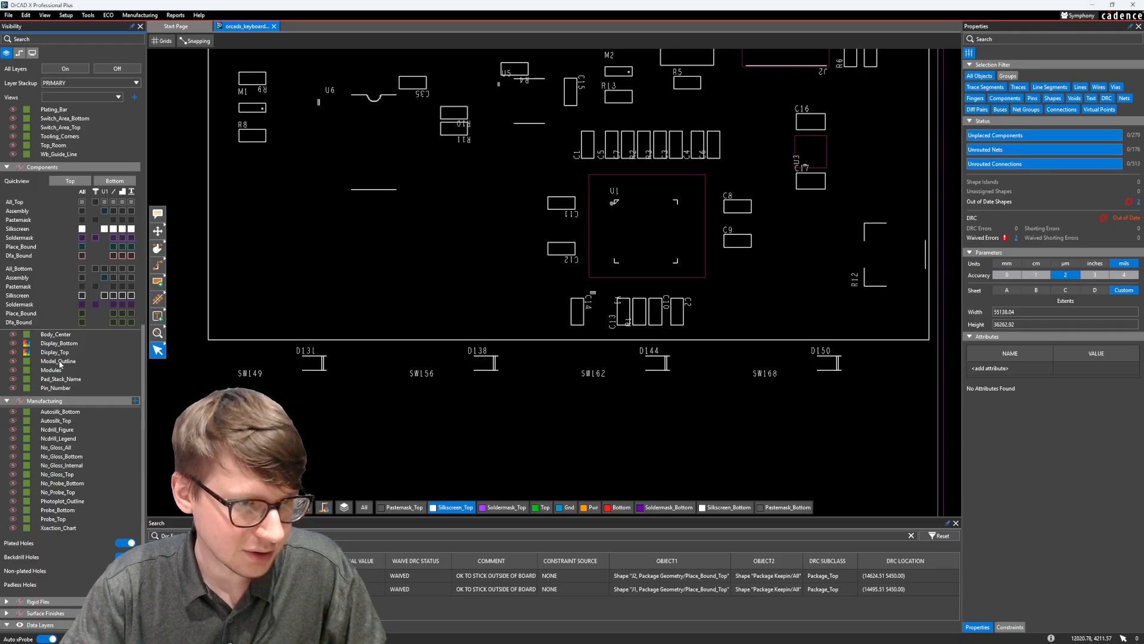
click(82, 246)
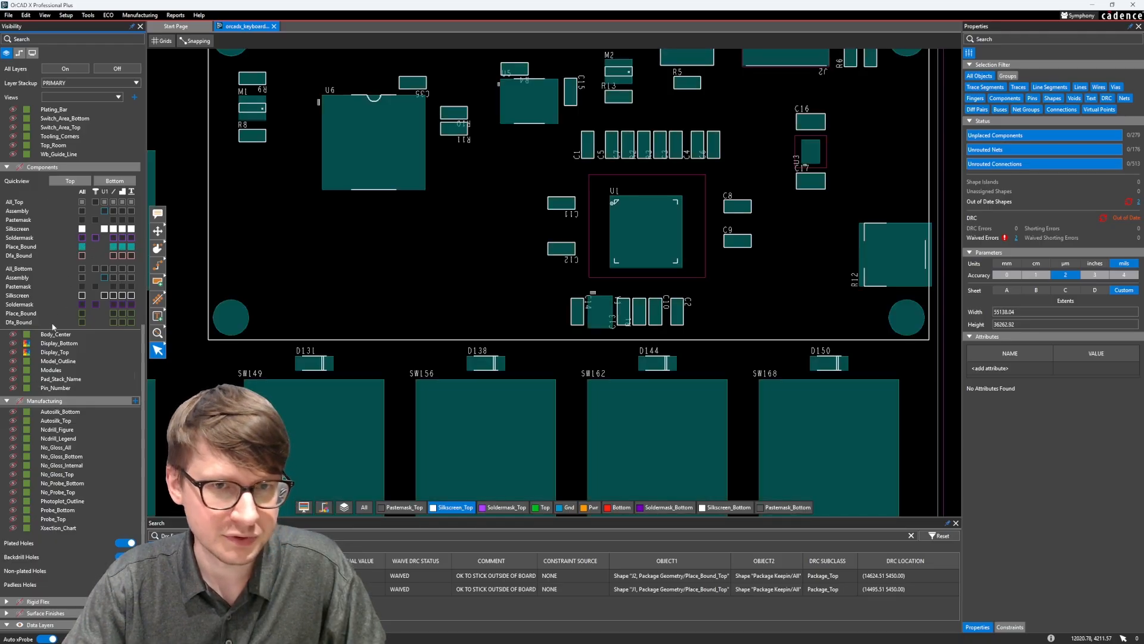
scroll(83, 245, up, 5)
scroll(208, 263, up, 3)
scroll(119, 271, up, 1)
scroll(432, 238, up, 1)
Display the Top layer pins around LCD1 and start Move with only Text enabled in the selection filter.
middle_drag(433, 240, 465, 416)
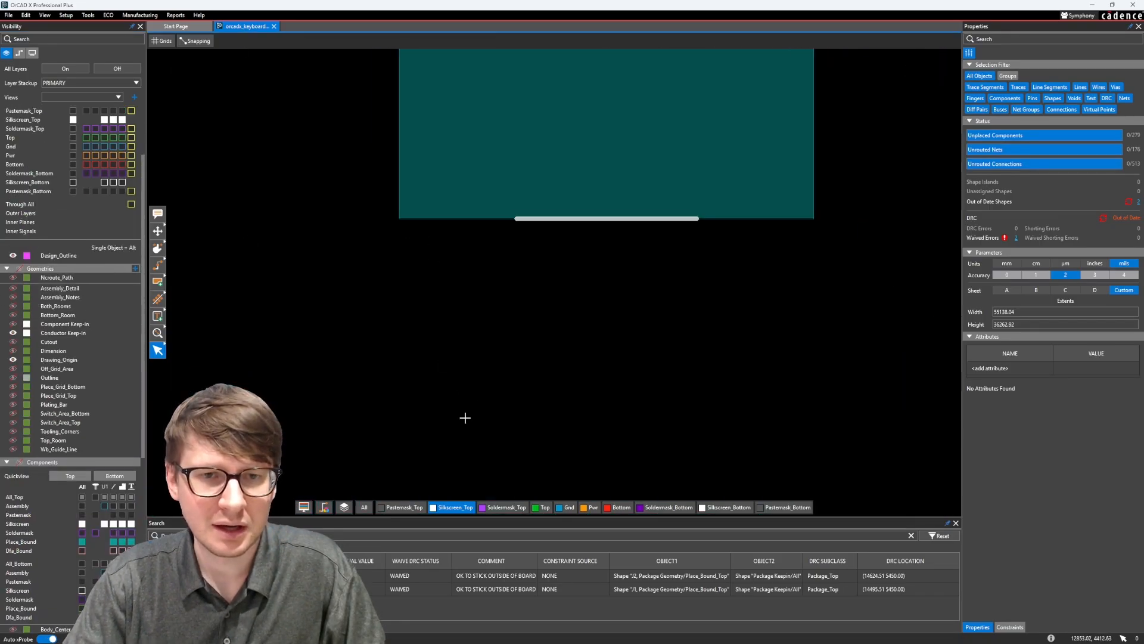
scroll(492, 336, down, 1)
middle_drag(535, 298, 500, 409)
scroll(550, 269, down, 3)
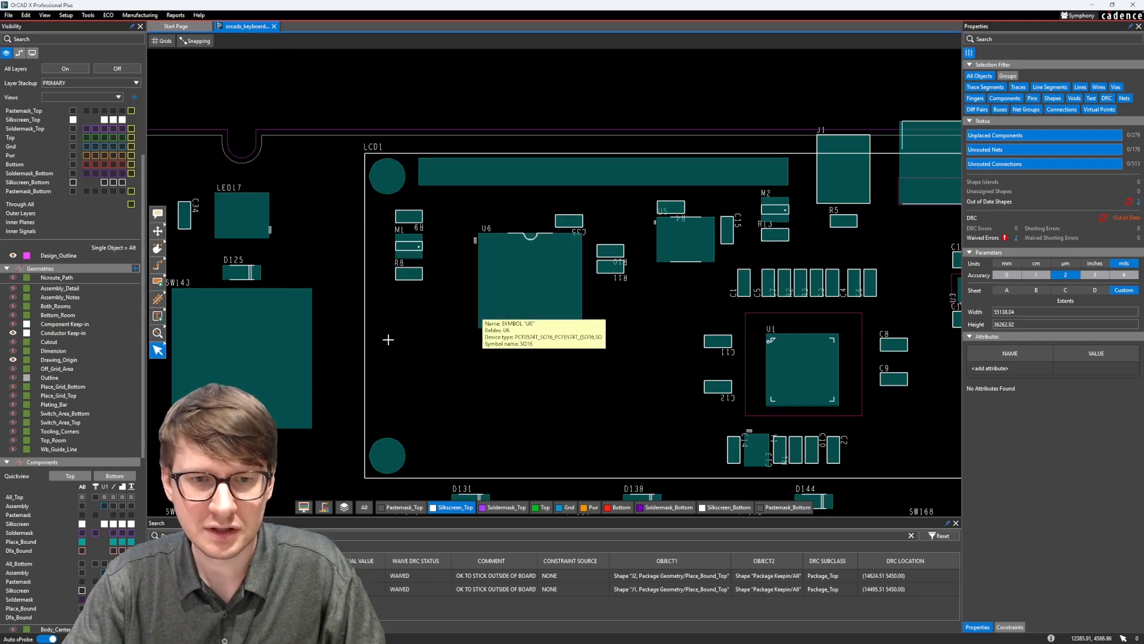
middle_drag(453, 264, 471, 298)
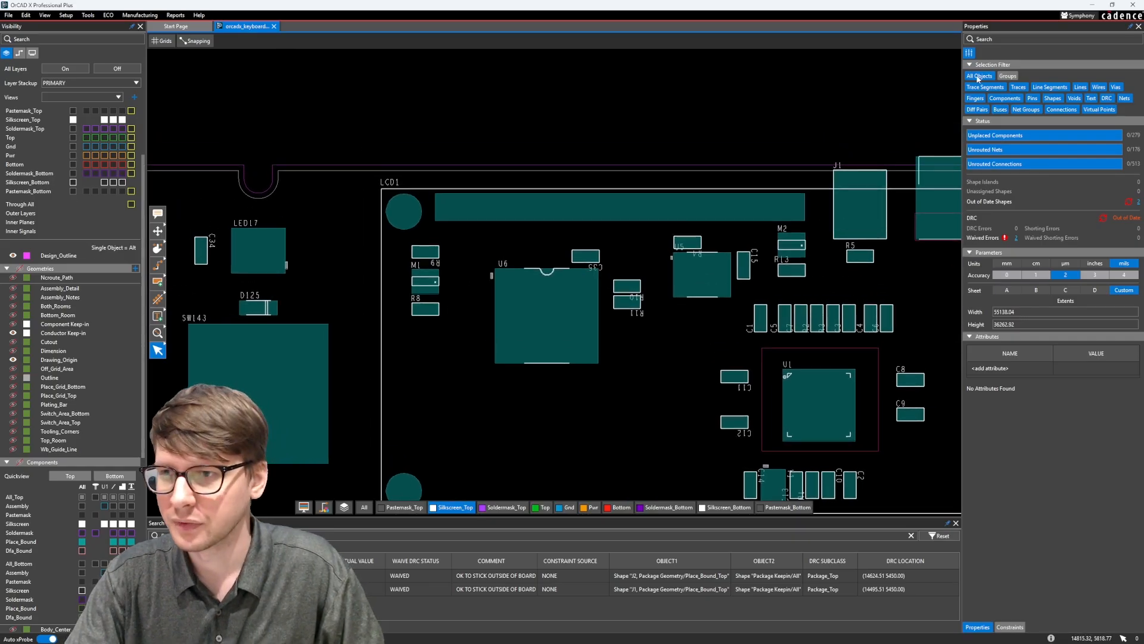
click(159, 232)
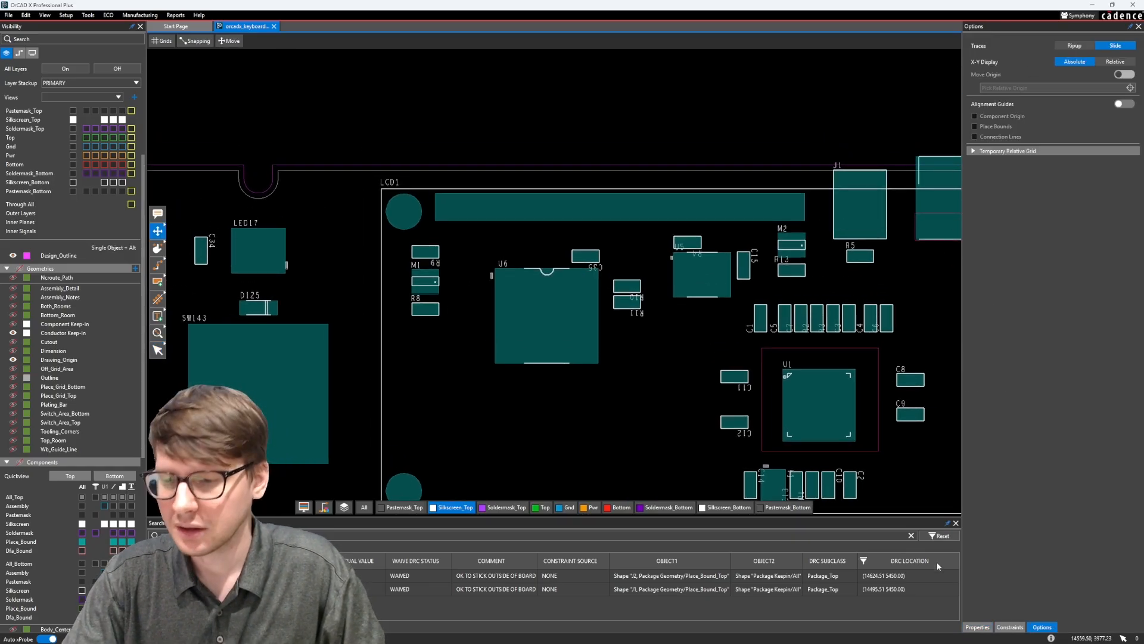
click(977, 627)
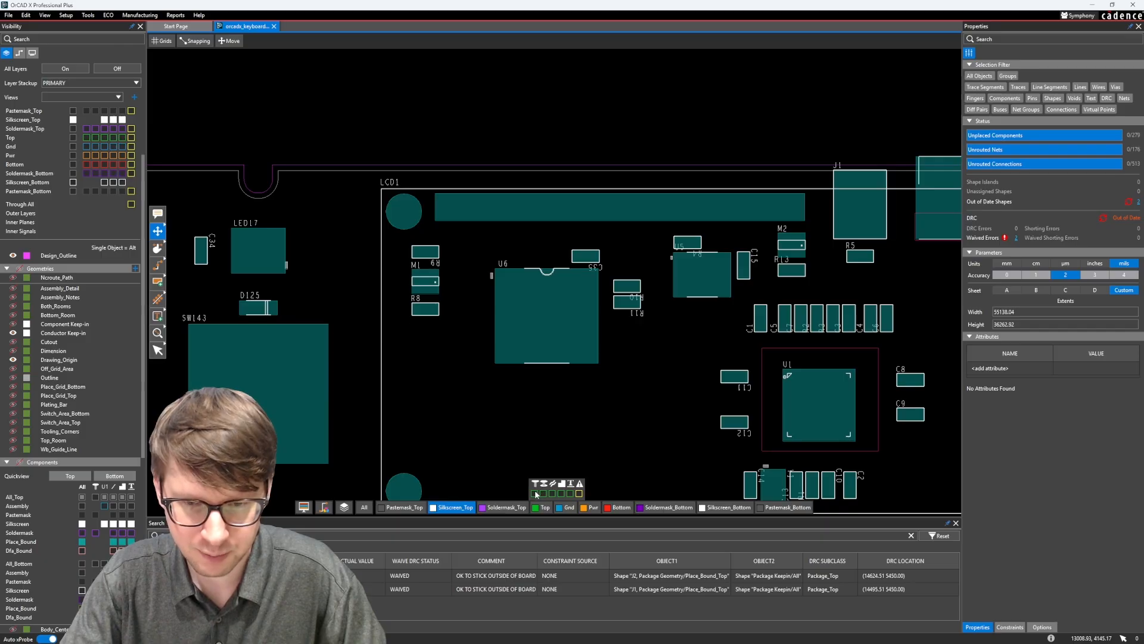
click(535, 493)
middle_drag(586, 420, 623, 420)
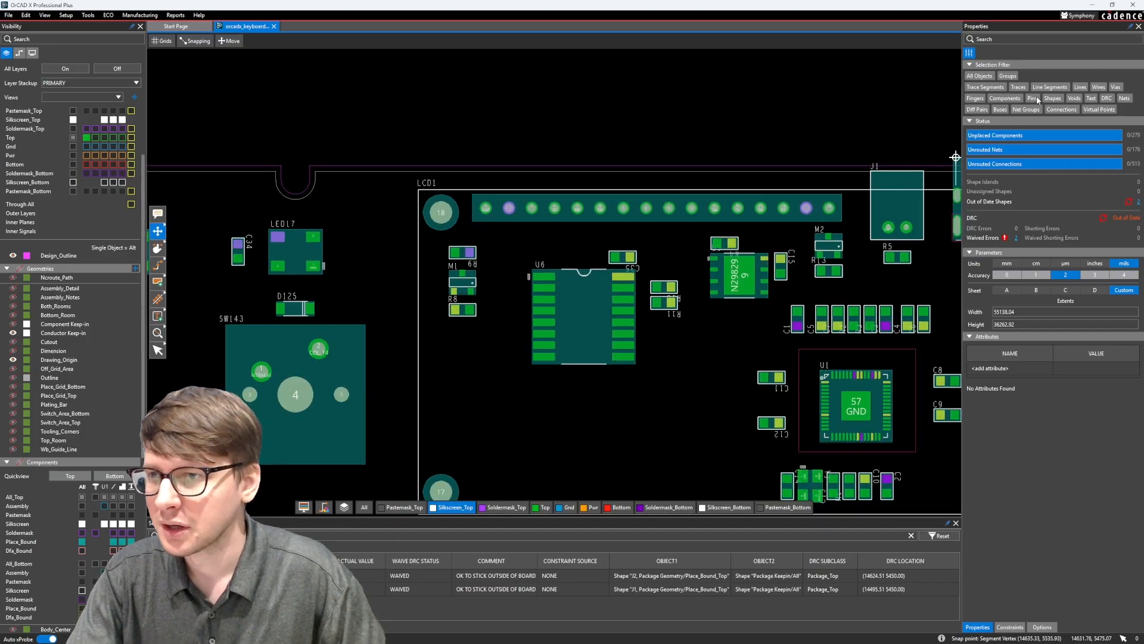
click(1091, 98)
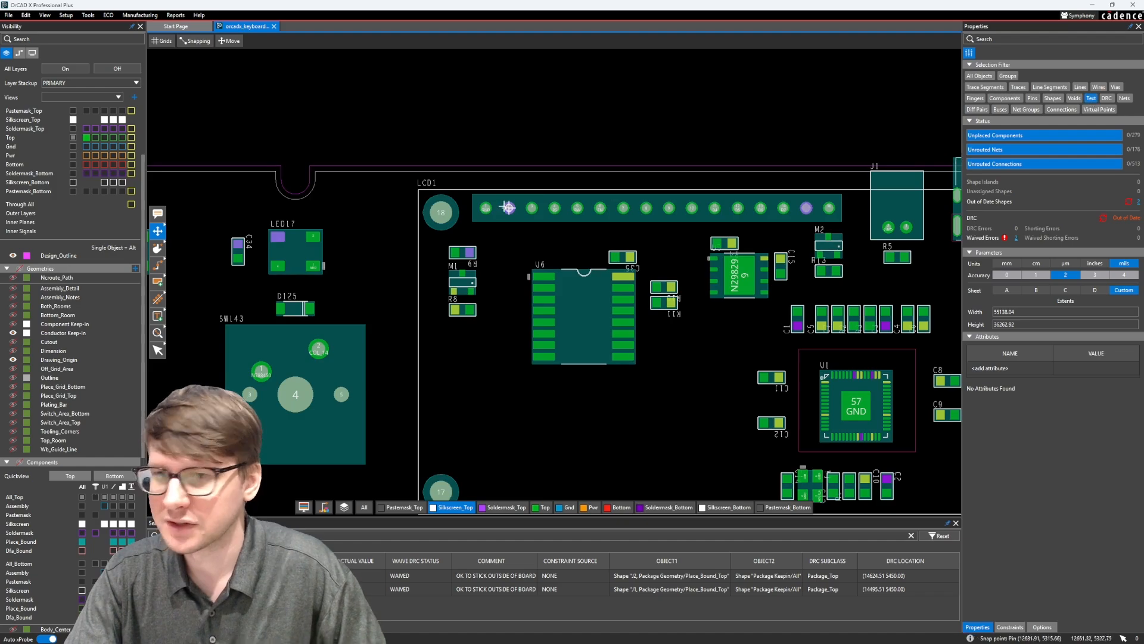
Turn off object snapping for moving the silkscreen text.
scroll(504, 220, up, 2)
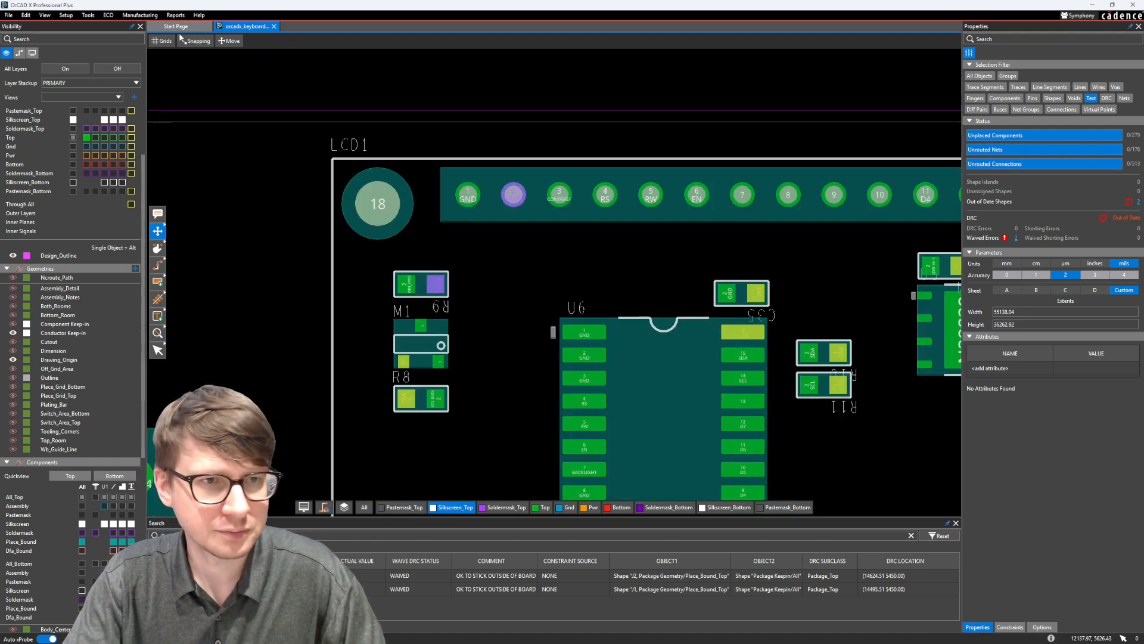
click(197, 40)
click(290, 59)
middle_drag(493, 320, 517, 296)
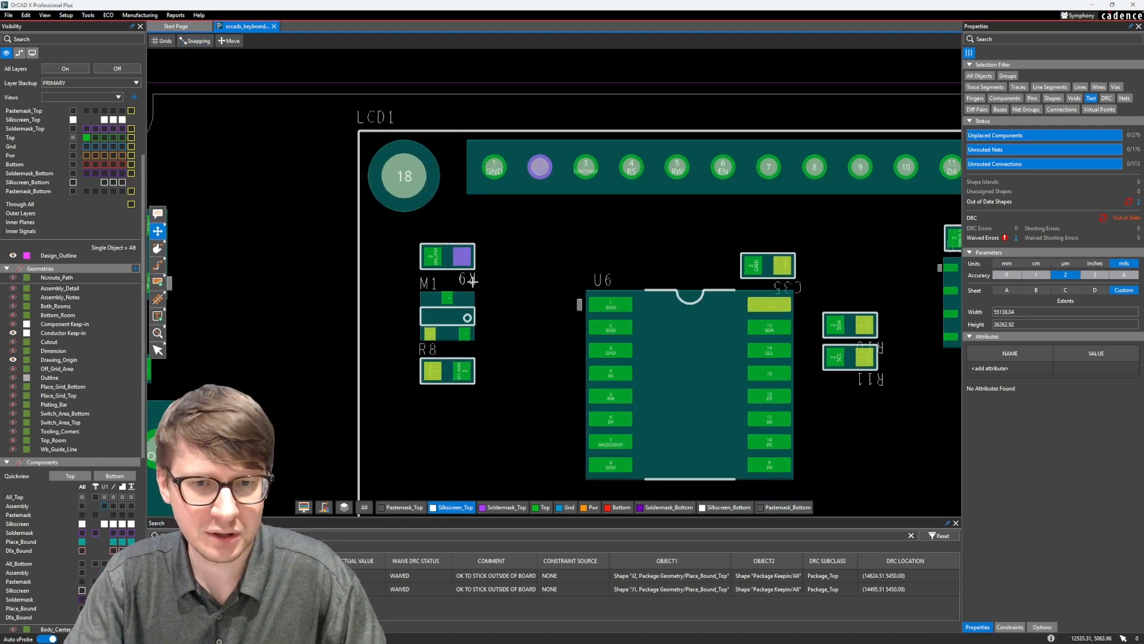
Set the grid to 5/10 mils and place the R9 reference designator upright above its resistor.
click(472, 281)
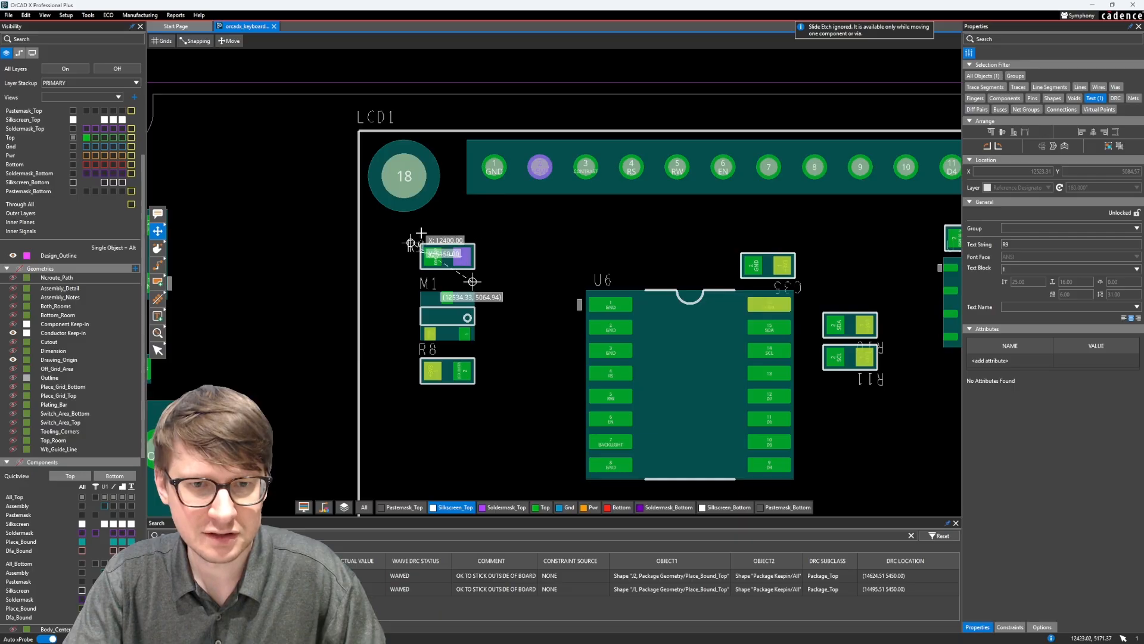
scroll(459, 225, up, 2)
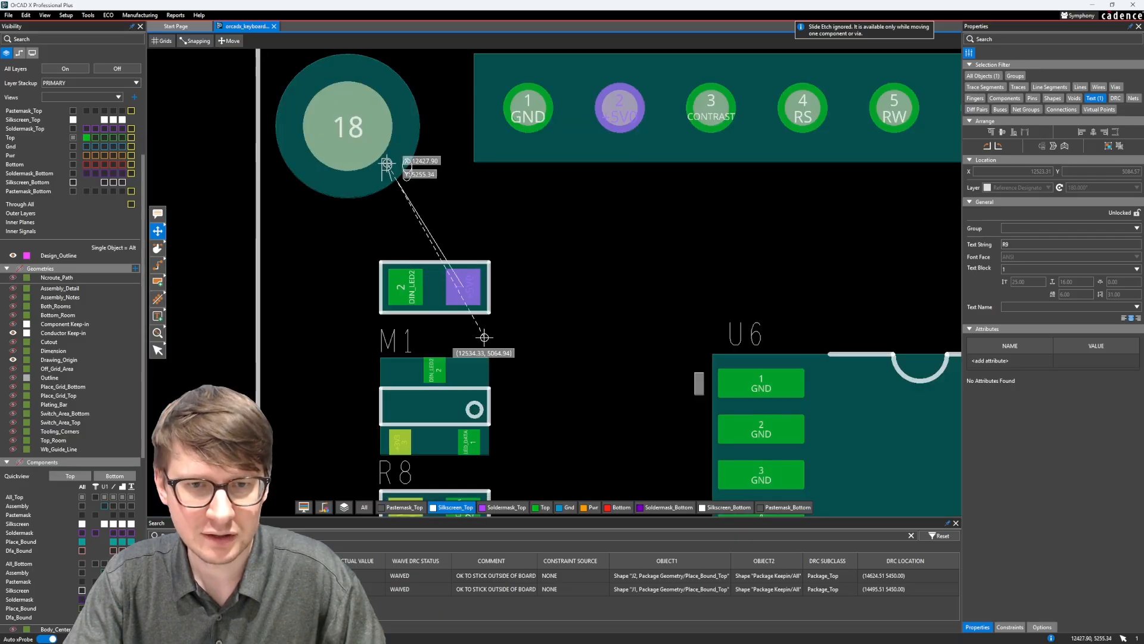
click(162, 40)
click(173, 113)
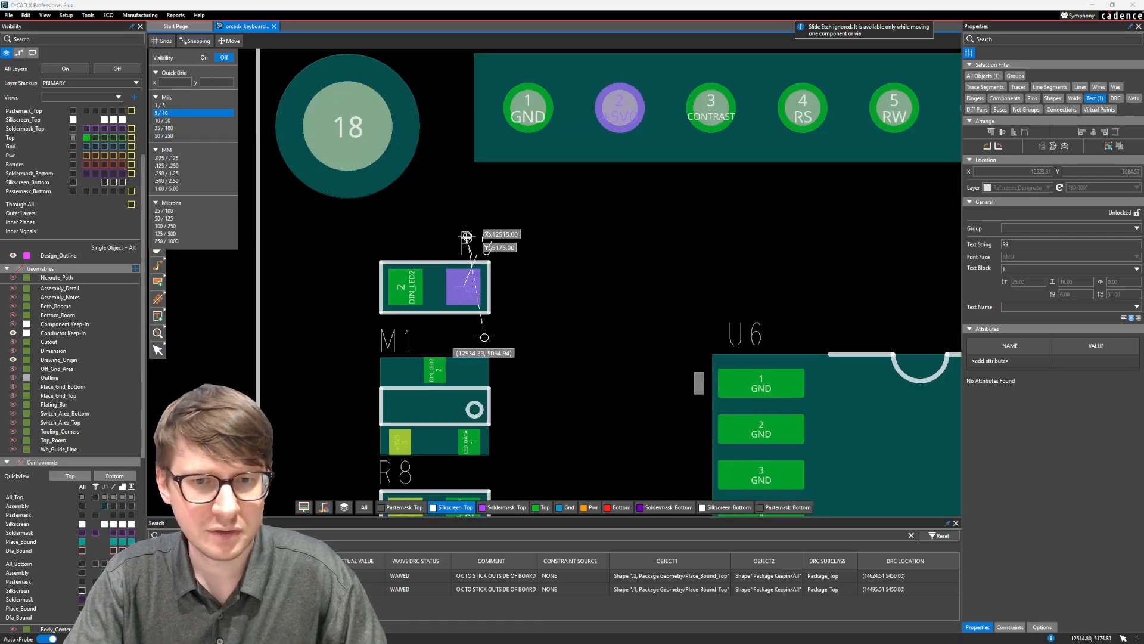
click(462, 237)
Move the C35 reference designator to just above its capacitor near U6, reading upright.
middle_drag(450, 303, 475, 216)
middle_drag(470, 384, 488, 274)
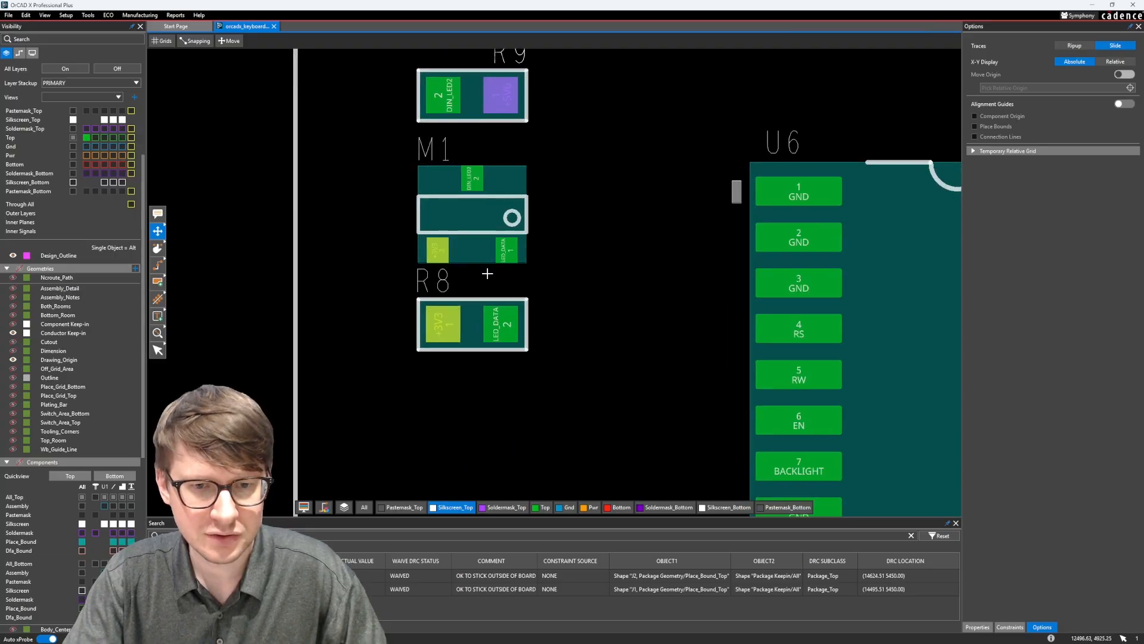
middle_drag(641, 187, 437, 121)
scroll(434, 120, down, 2)
middle_drag(688, 104, 510, 239)
scroll(510, 239, up, 2)
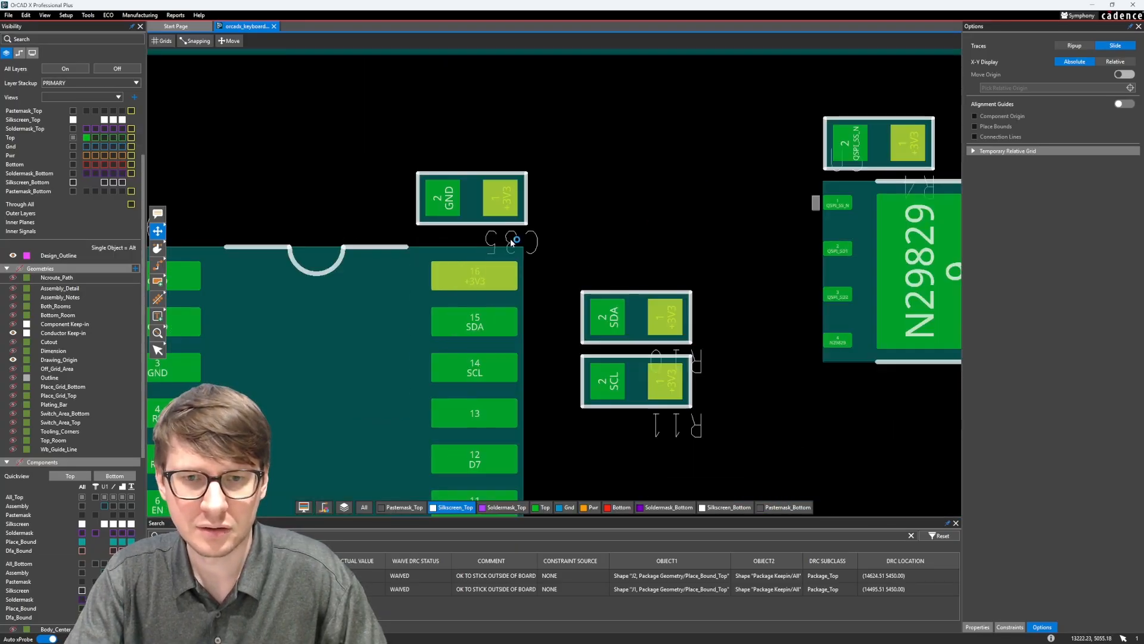
click(510, 239)
click(505, 155)
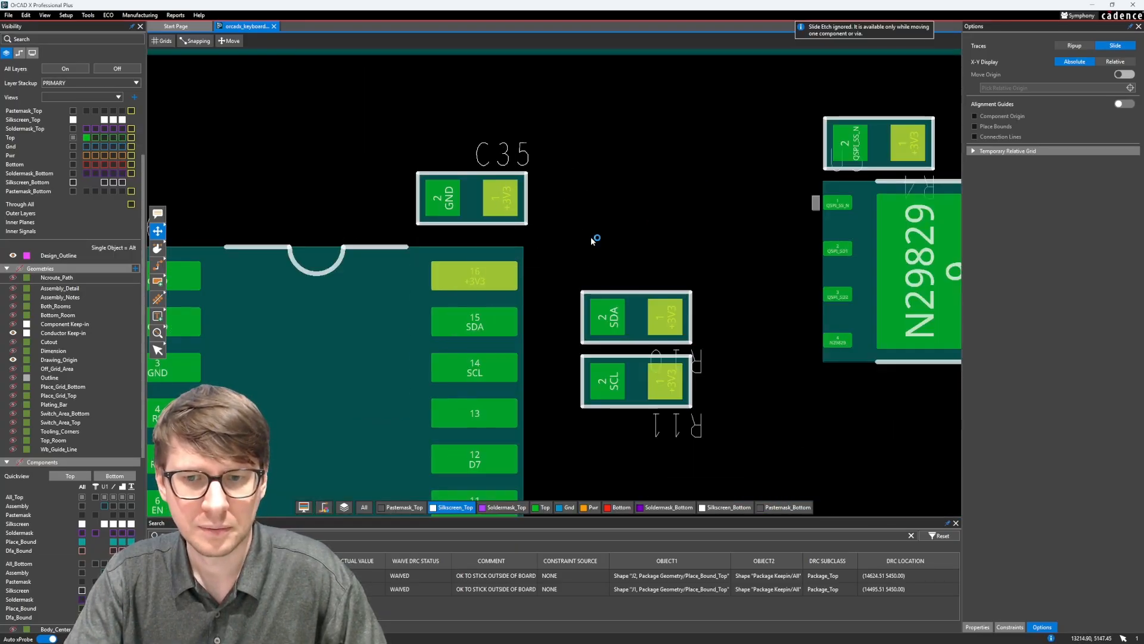
Place the R10 designator upright above its resistor and rotate the R11 designator upright below its own.
click(677, 360)
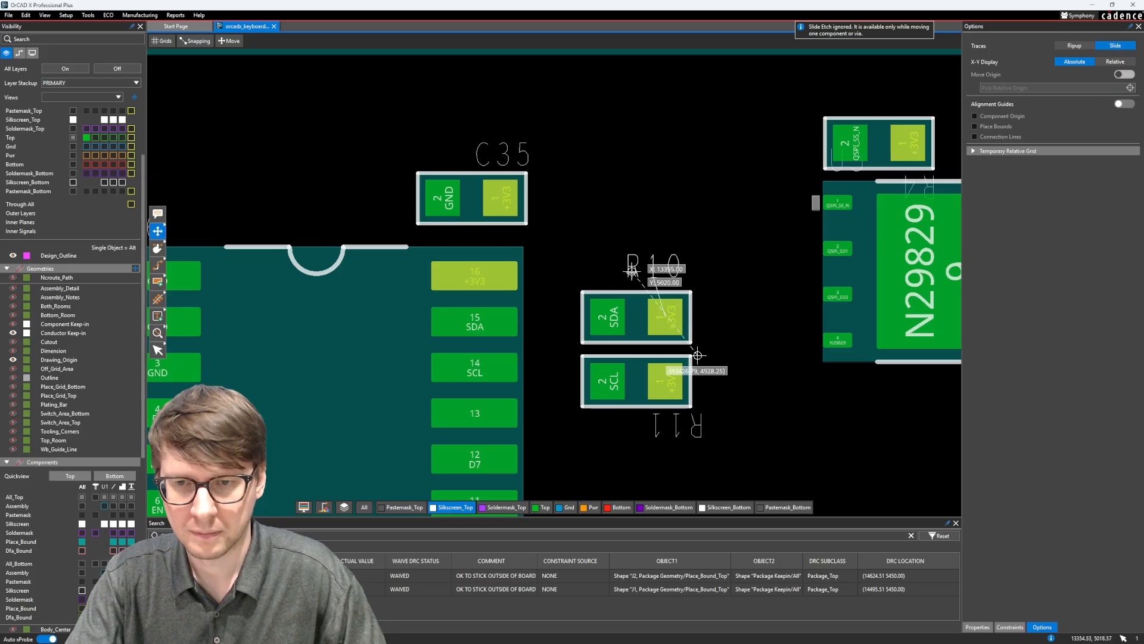
click(698, 355)
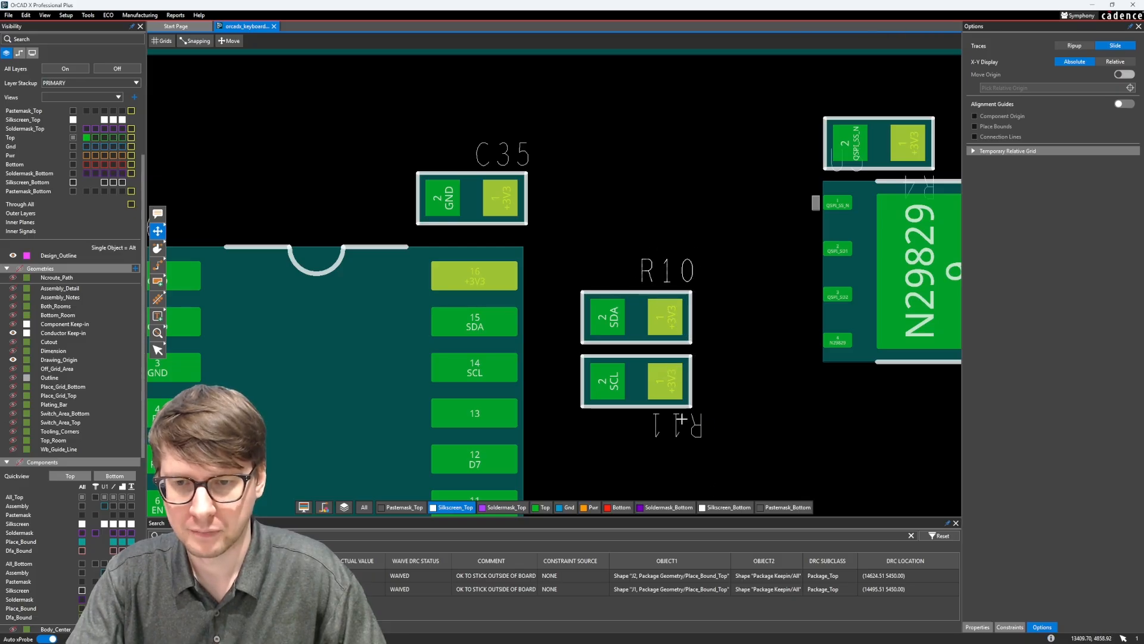
click(674, 427)
key(r)
key(r)
click(674, 426)
Place the R4 designator upright above its resistor and the U5 designator above the upper-right corner of its chip.
middle_drag(824, 448, 515, 497)
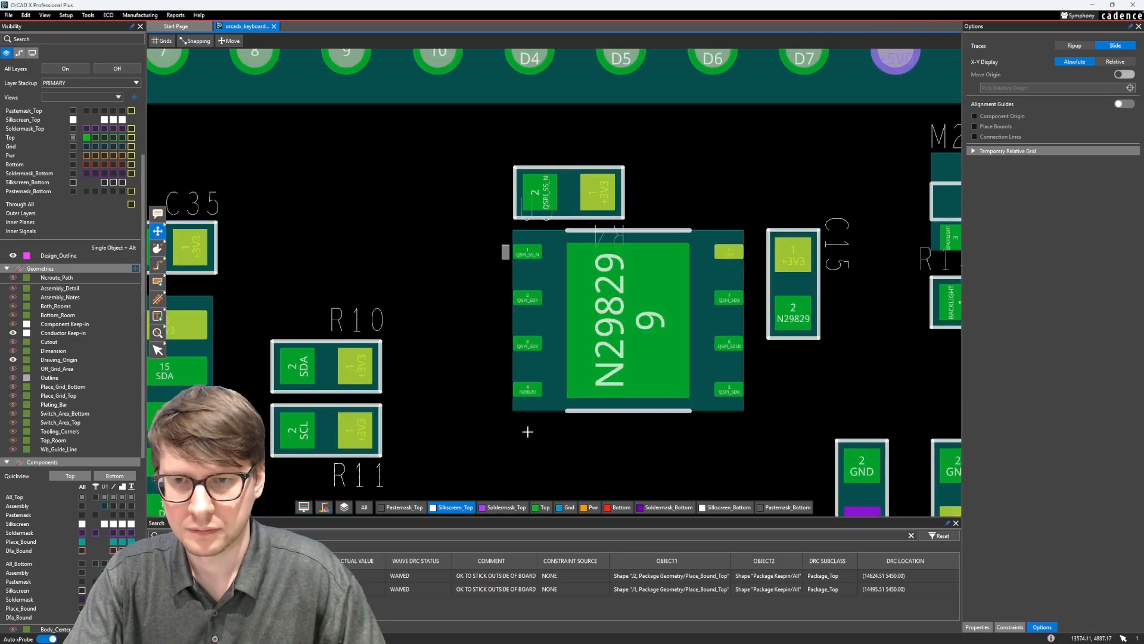
click(614, 234)
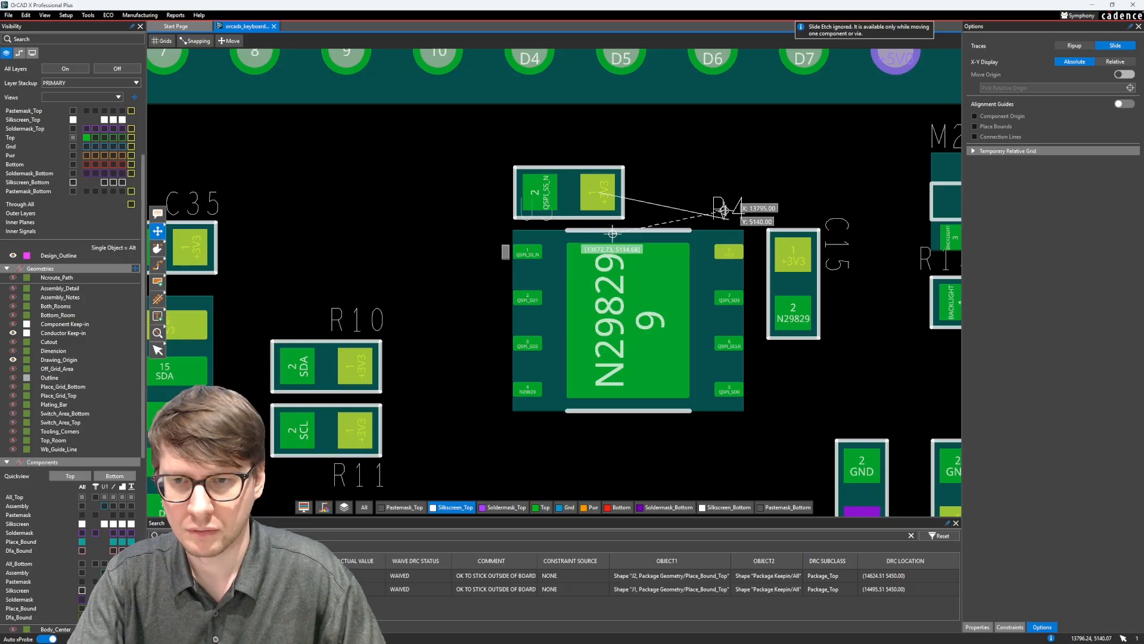
click(606, 147)
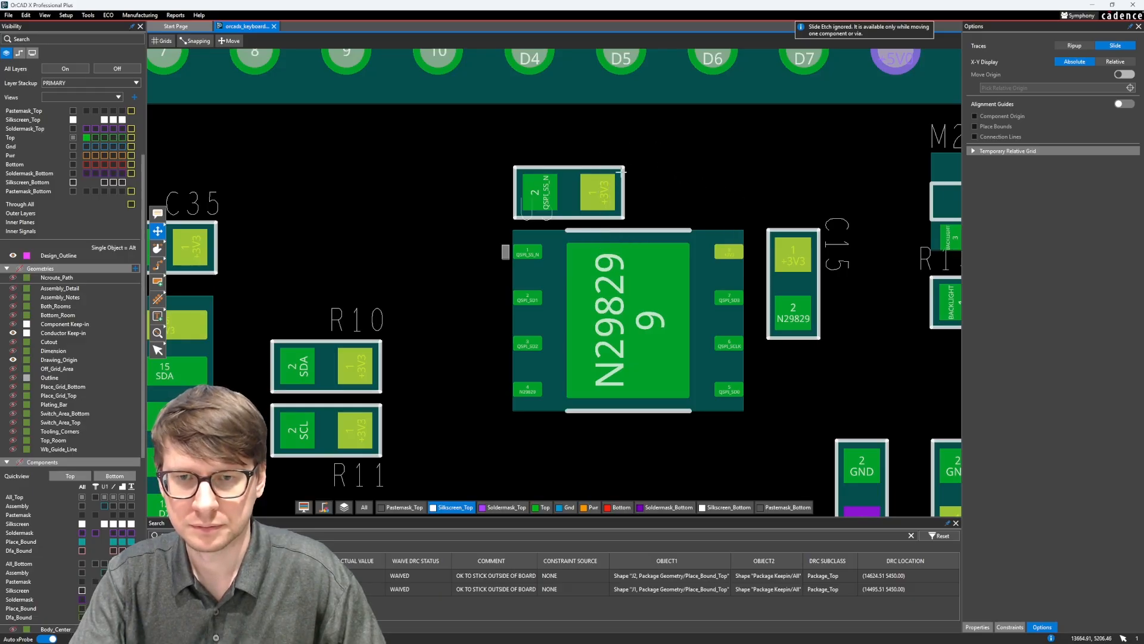
click(544, 218)
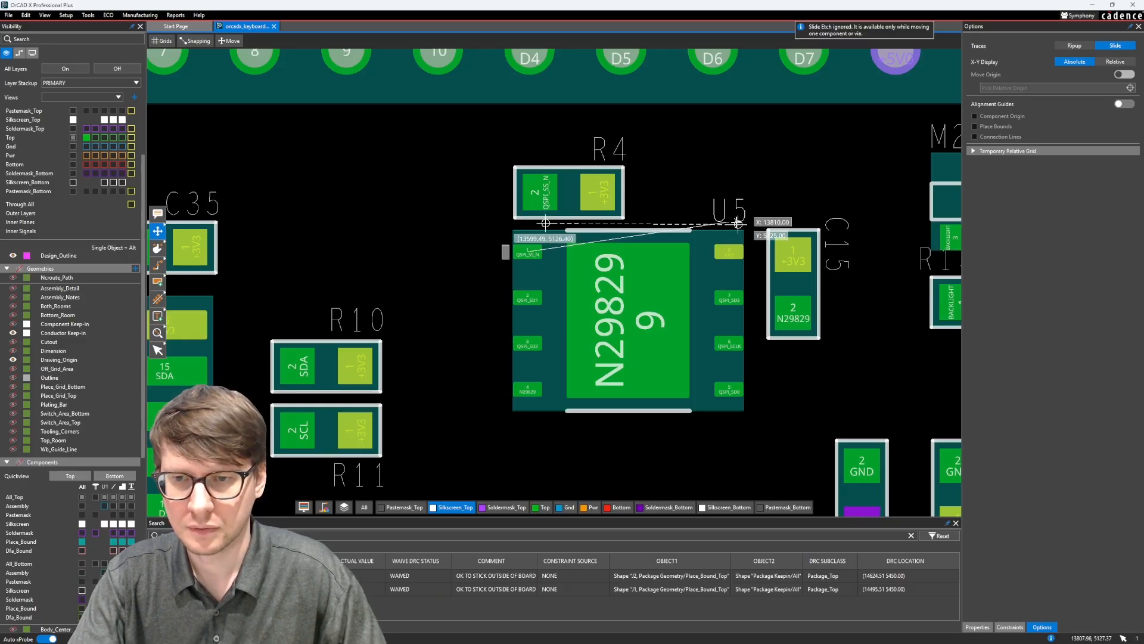
click(738, 221)
Examine the top silkscreen designators across the switch rows and around U1 for overlapping or misoriented text.
scroll(749, 170, down, 3)
middle_drag(640, 299, 669, 113)
scroll(441, 309, down, 5)
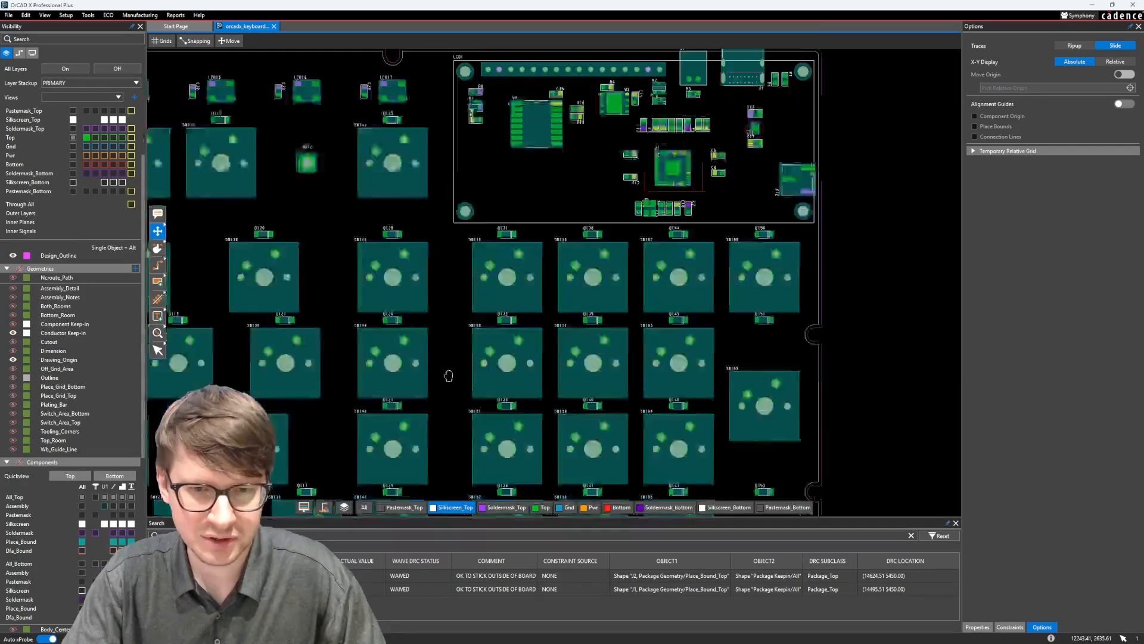
middle_drag(345, 305, 930, 328)
scroll(487, 151, up, 2)
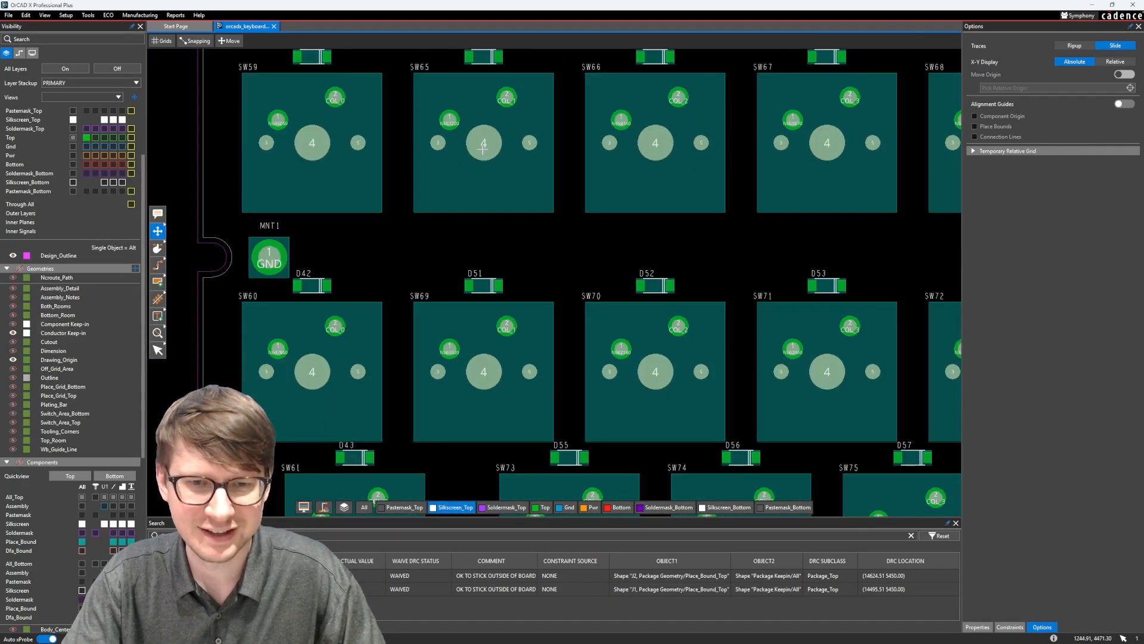
middle_drag(469, 151, 519, 347)
scroll(680, 220, down, 2)
mouse_move(894, 207)
middle_down()
mouse_move(196, 215)
mouse_move(614, 212)
mouse_move(658, 223)
mouse_move(362, 214)
middle_up()
scroll(723, 207, up, 2)
middle_drag(644, 248, 409, 222)
middle_drag(817, 312, 495, 215)
scroll(643, 313, up, 1)
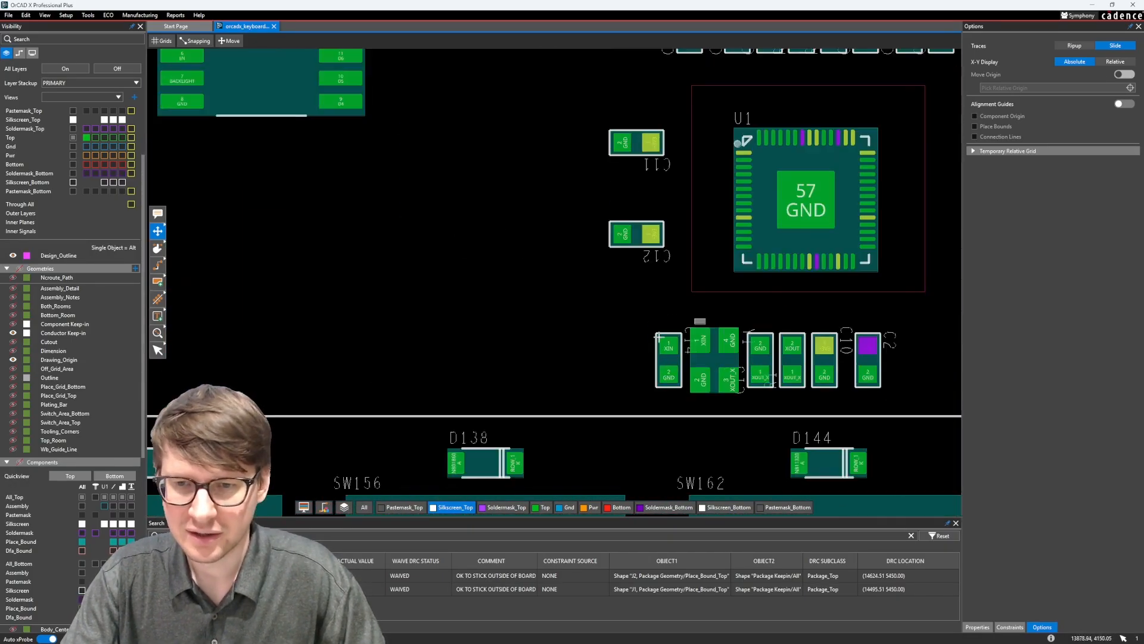
Rotate the C14 designator to horizontal and place it above its capacitor beside the crystal.
middle_drag(690, 353, 591, 306)
scroll(565, 282, up, 1)
click(609, 301)
key(r)
key(r)
key(r)
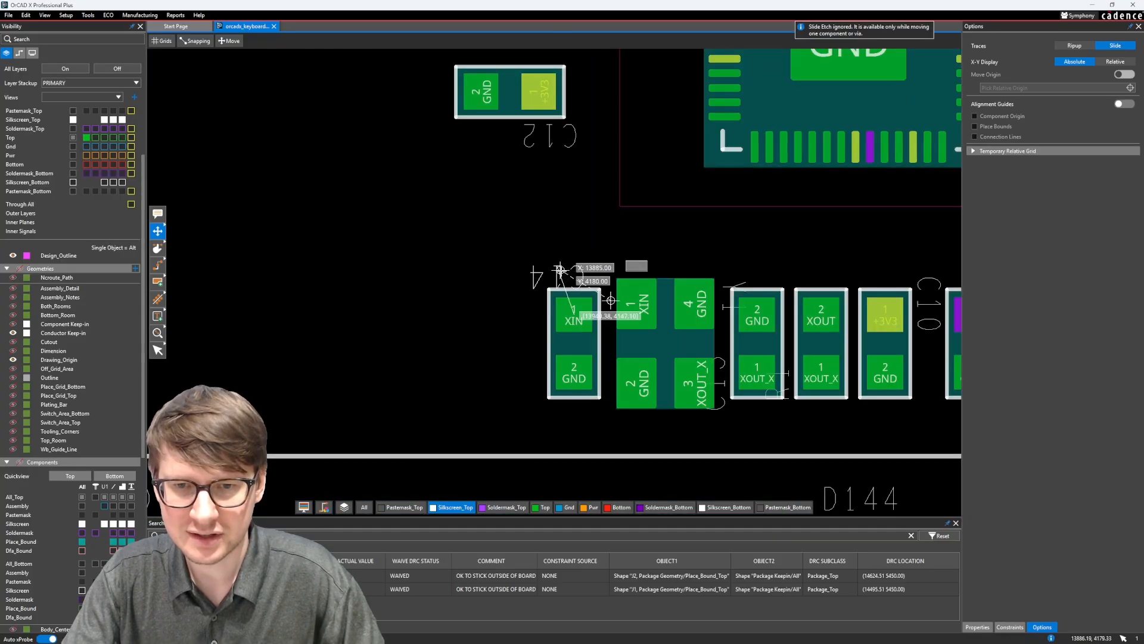
click(572, 269)
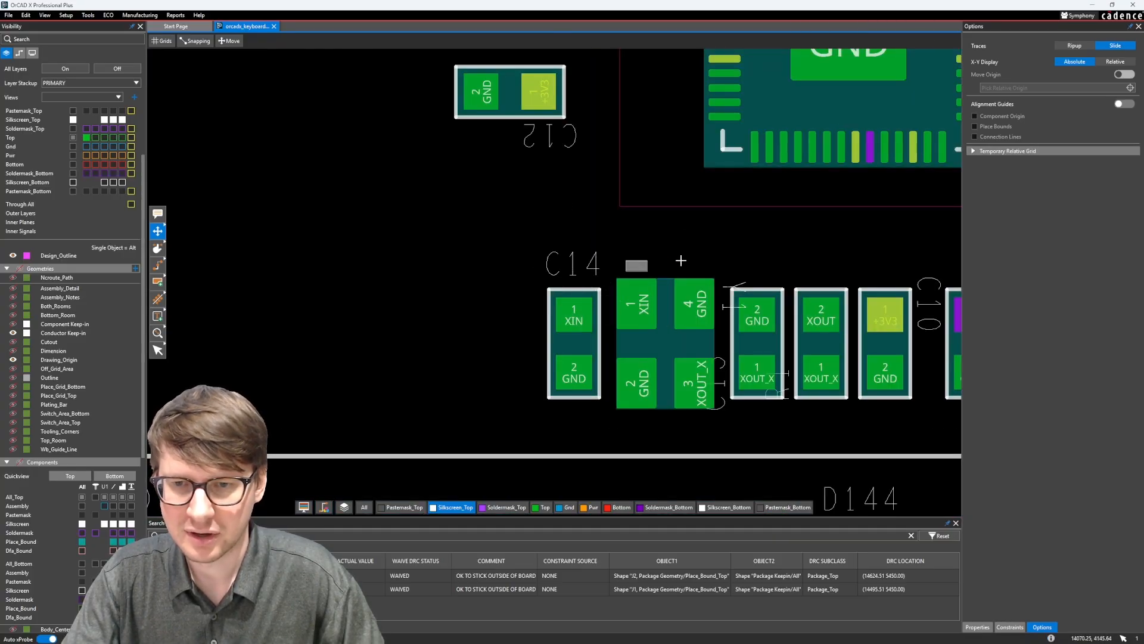
Rotate the Y1 and C13 designators to horizontal and place each directly above its component.
click(733, 296)
key(r)
click(697, 260)
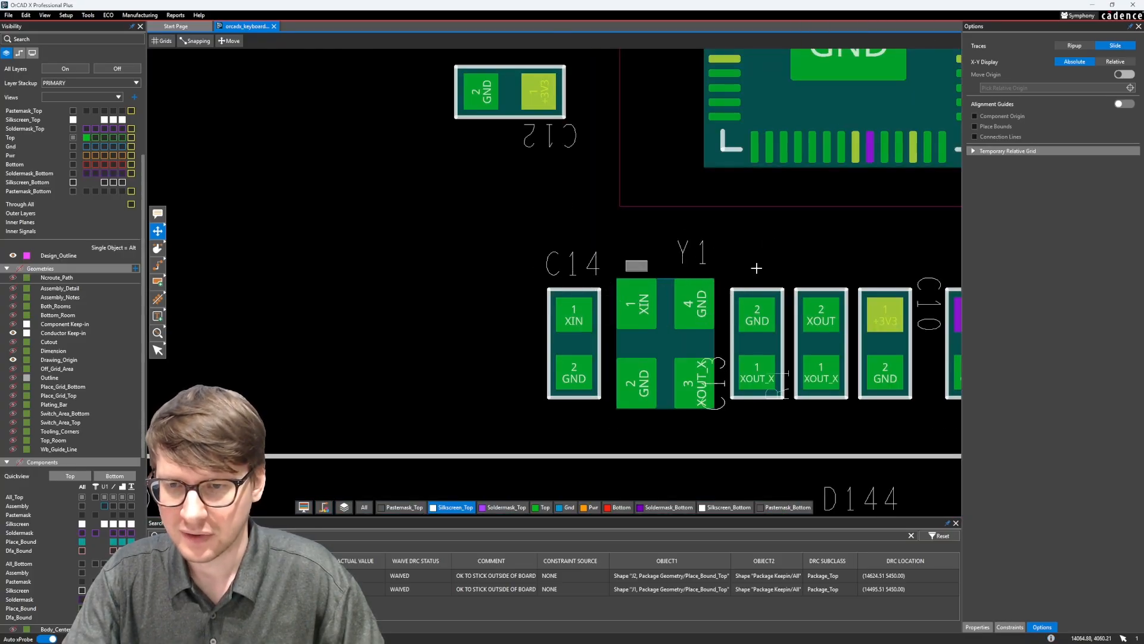
click(724, 382)
key(r)
key(r)
key(r)
click(756, 268)
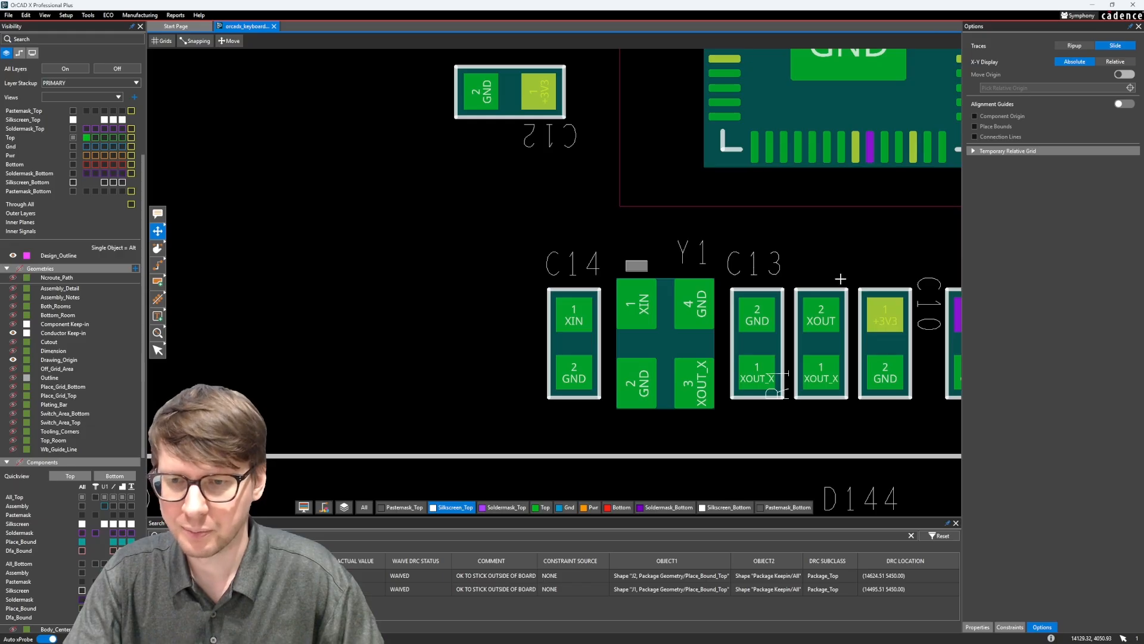
Rotate the R1 designator to horizontal and place it above its resistor, beside the C13 label.
click(784, 389)
middle_drag(840, 279, 429, 258)
key(r)
key(r)
key(r)
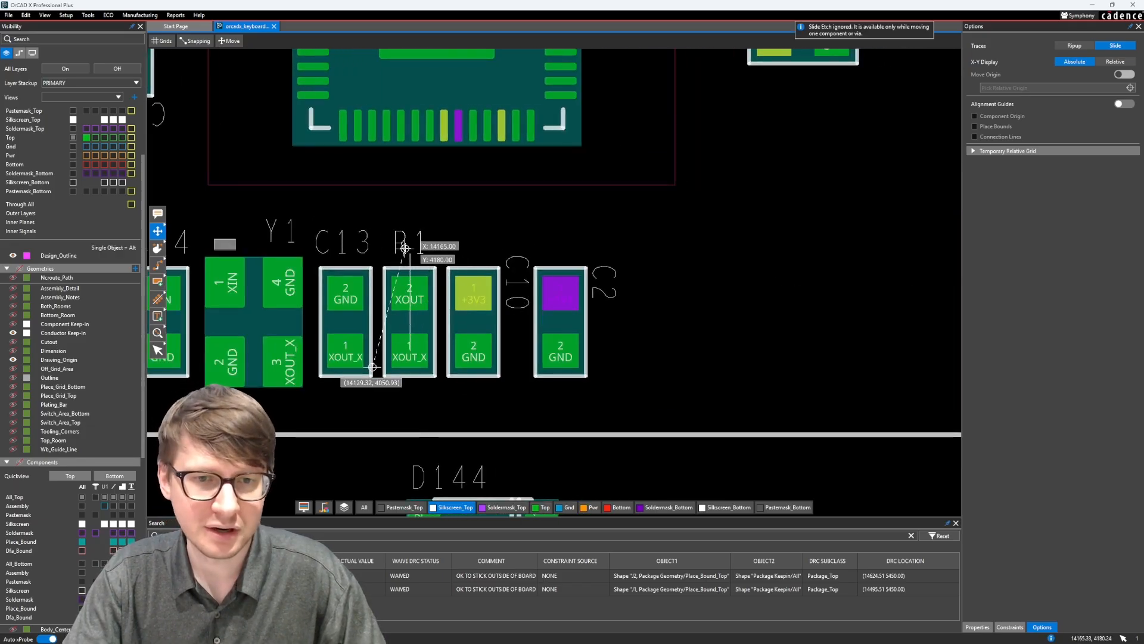
click(406, 247)
Rotate the C10 designator to horizontal and place it above its capacitor, in line with the R1 label.
click(517, 281)
key(r)
key(r)
key(r)
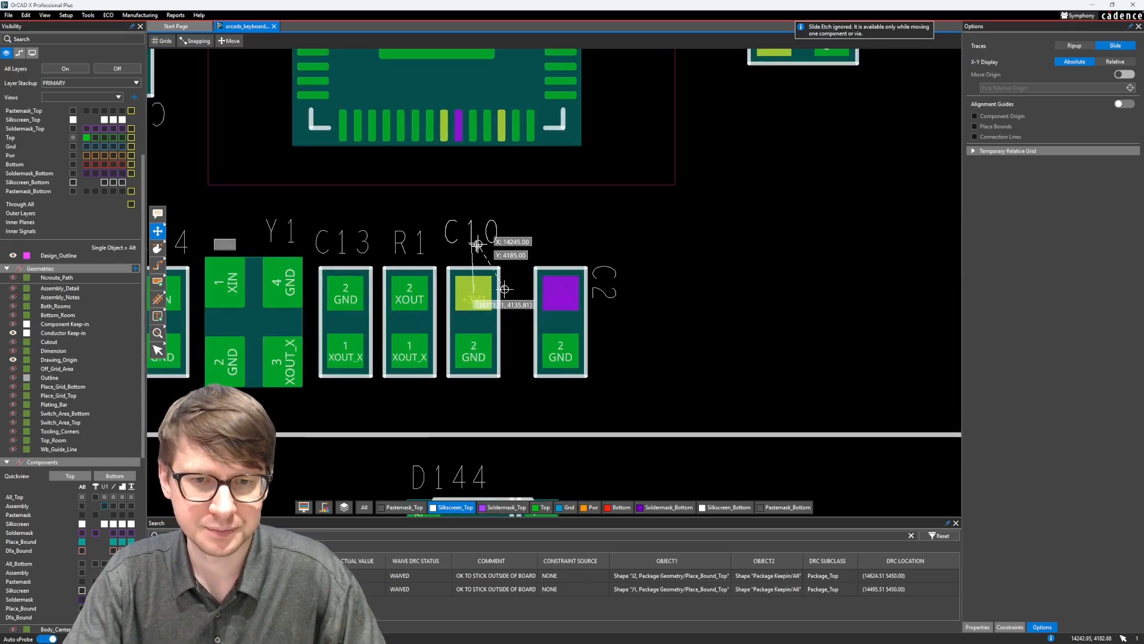
click(482, 256)
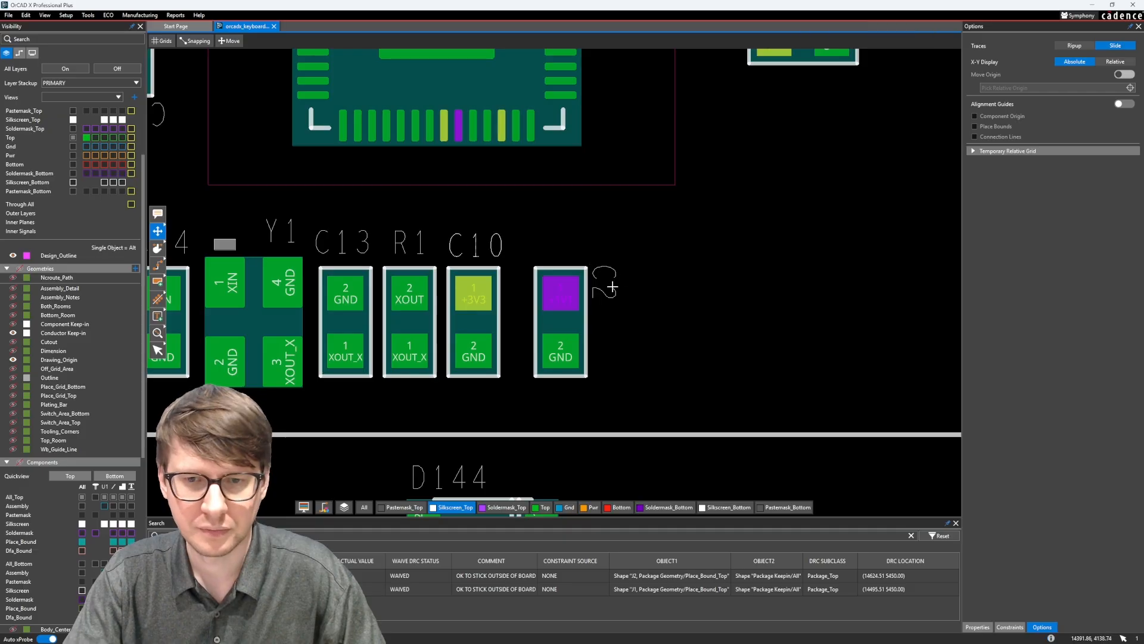
Rotate the C2 designator to horizontal and place it above its capacitor at the end of the row.
click(603, 282)
key(r)
key(r)
key(r)
click(552, 242)
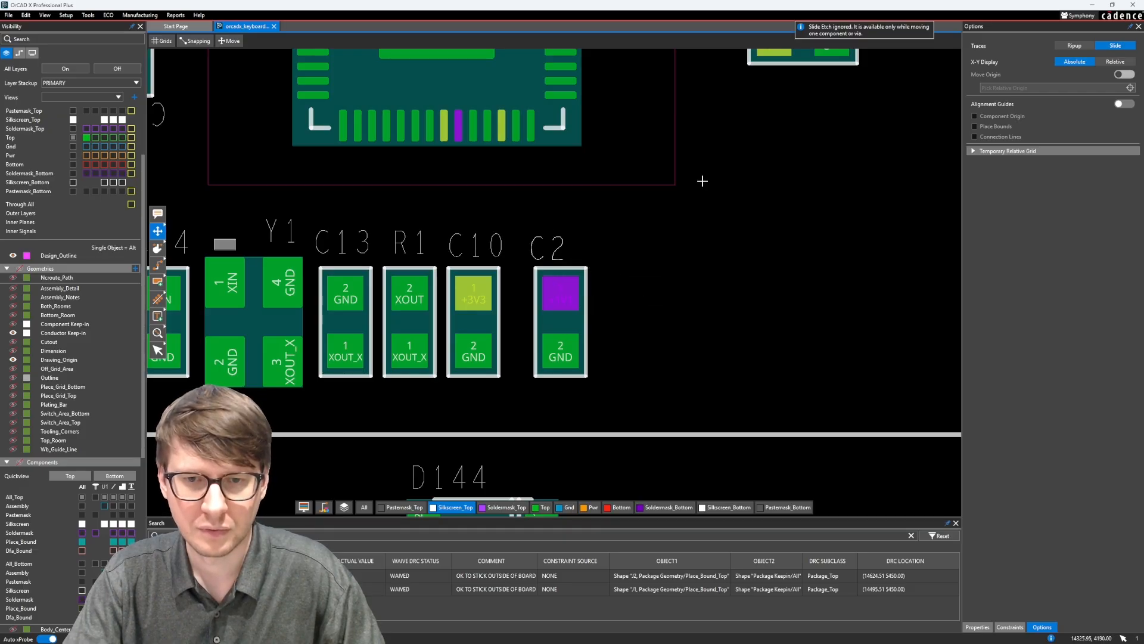
Rotate the C11 designator upright and place it above its capacitor beside U1.
scroll(676, 269, down, 1)
middle_drag(676, 268, 678, 426)
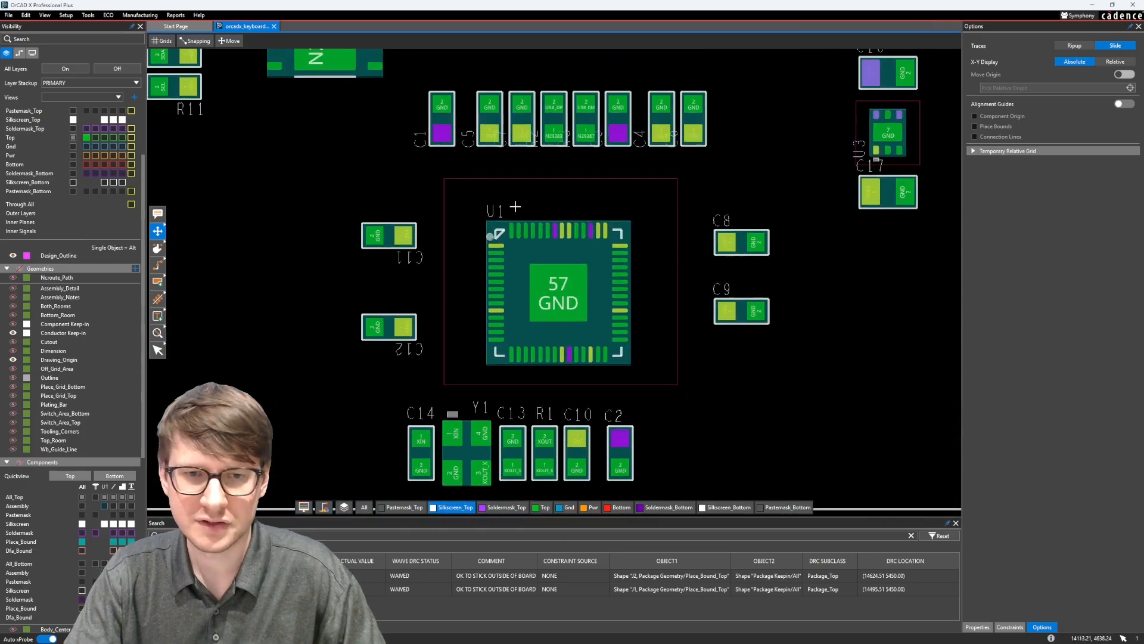
click(404, 258)
key(r)
key(r)
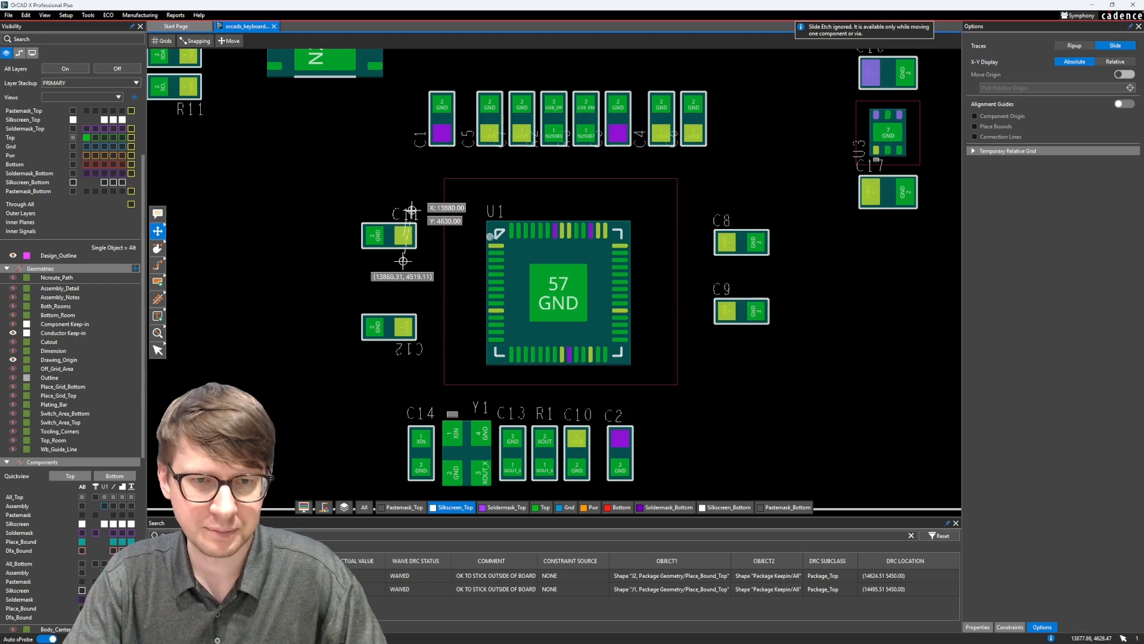
click(409, 210)
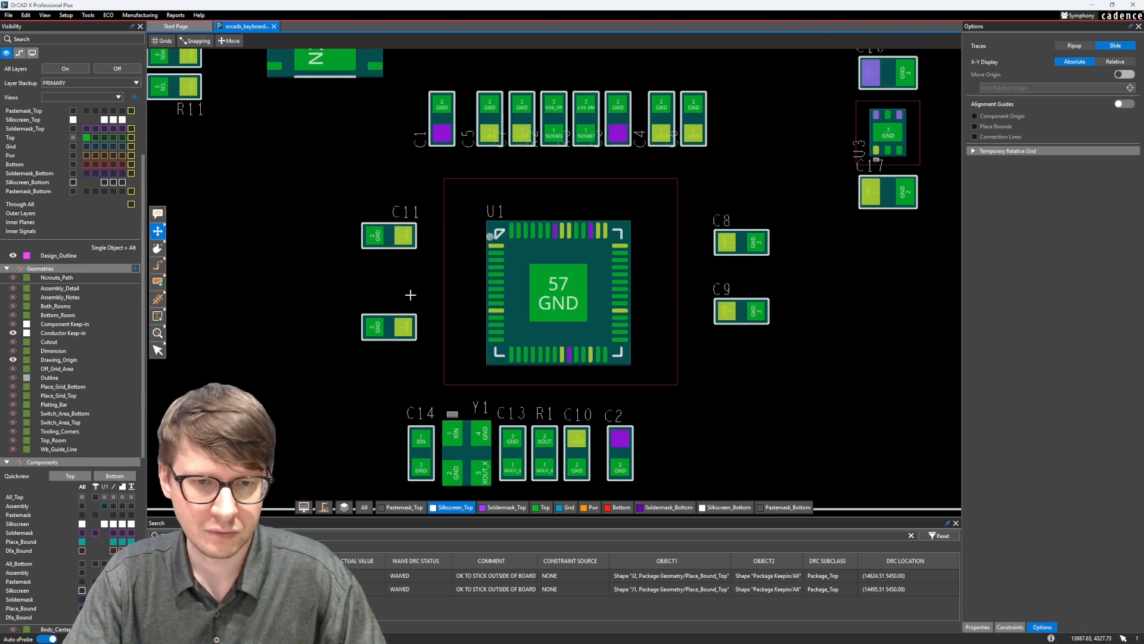
Place the C12 designator above its capacitor beside U1, and rotate C5 to horizontal above its capacitor.
click(410, 295)
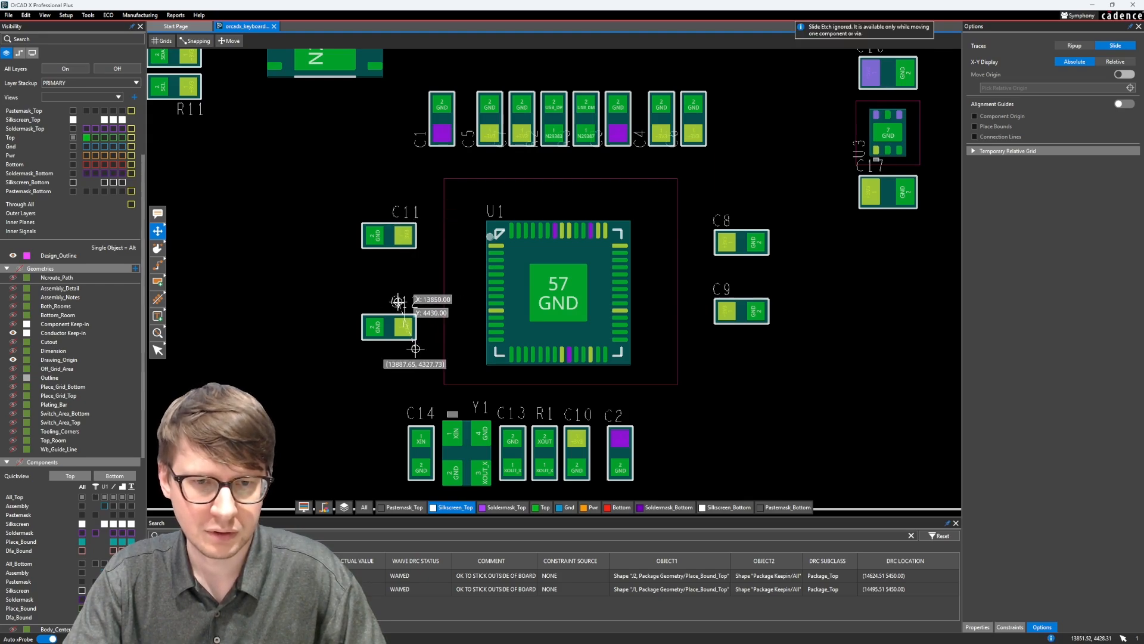
click(398, 301)
middle_drag(689, 225, 705, 349)
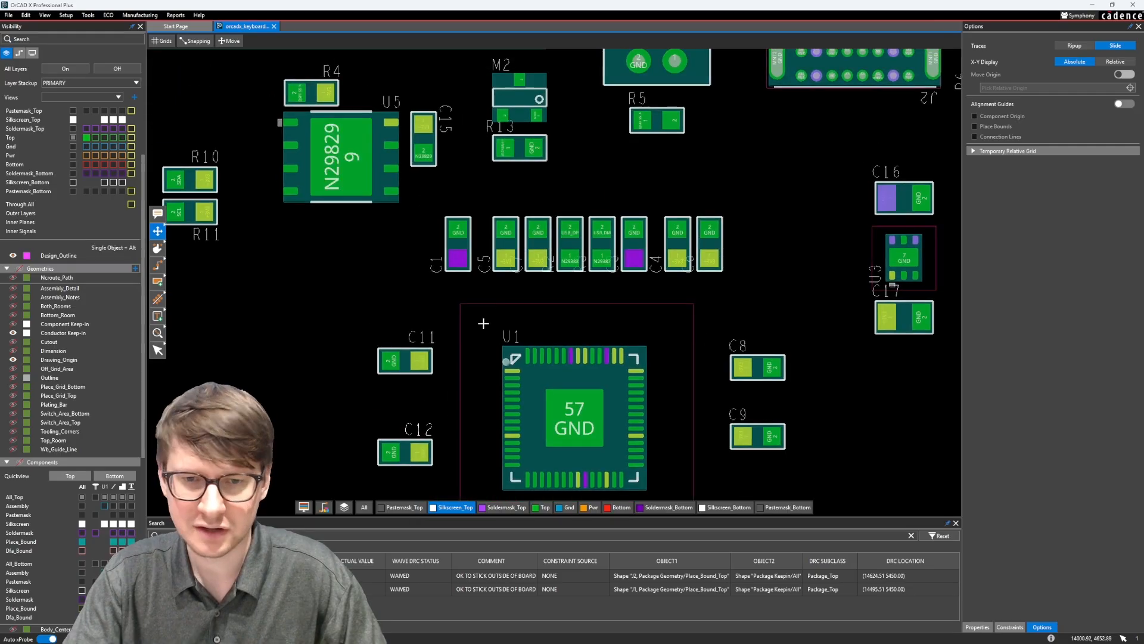
click(483, 266)
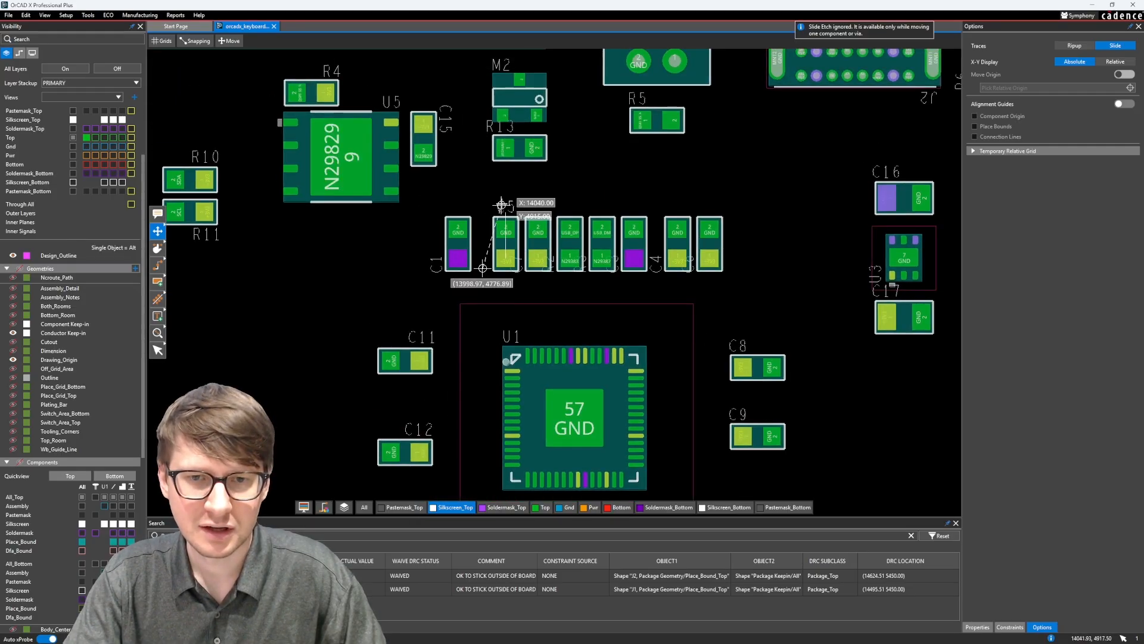
key(r)
click(500, 202)
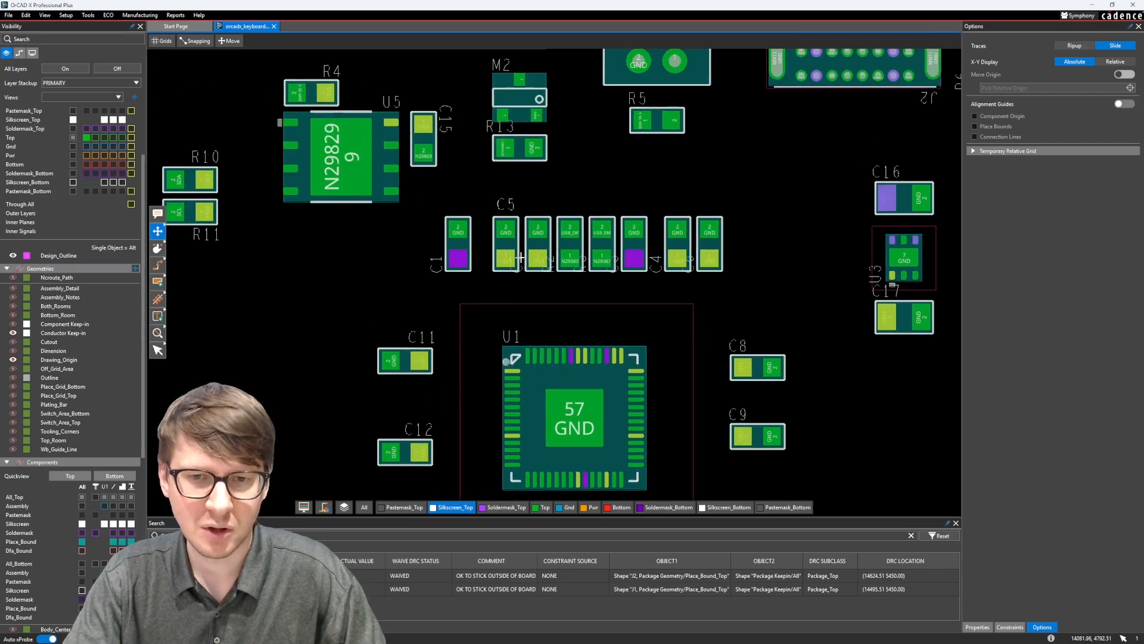
Rotate the C7 and R2 designators to horizontal and place each above its component, in line with C5.
click(519, 261)
key(r)
click(538, 205)
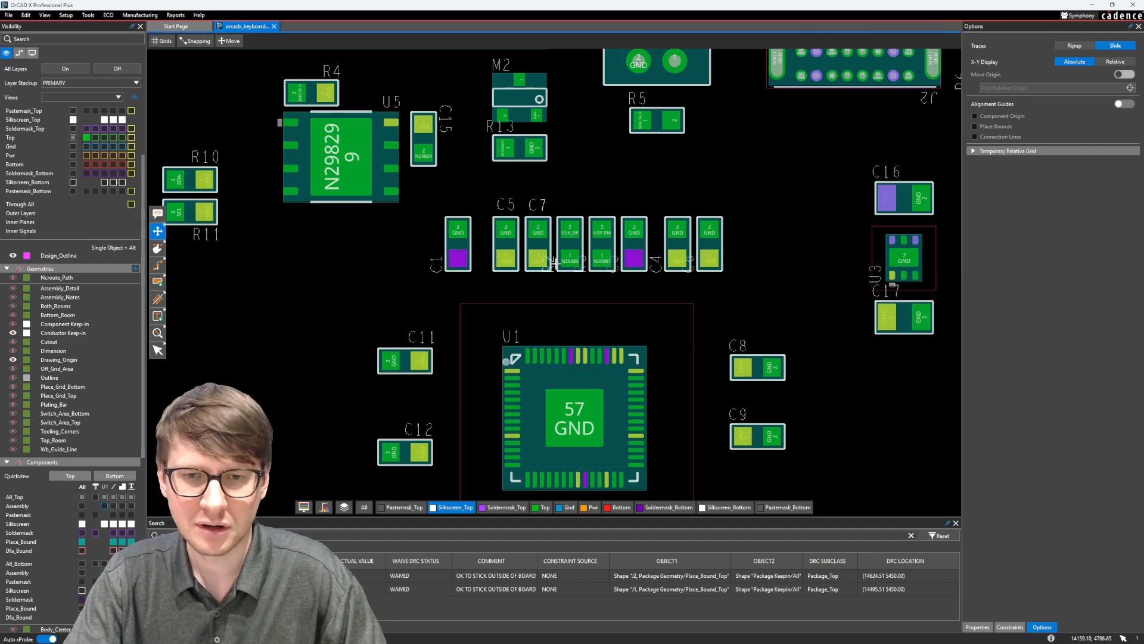
click(555, 263)
key(r)
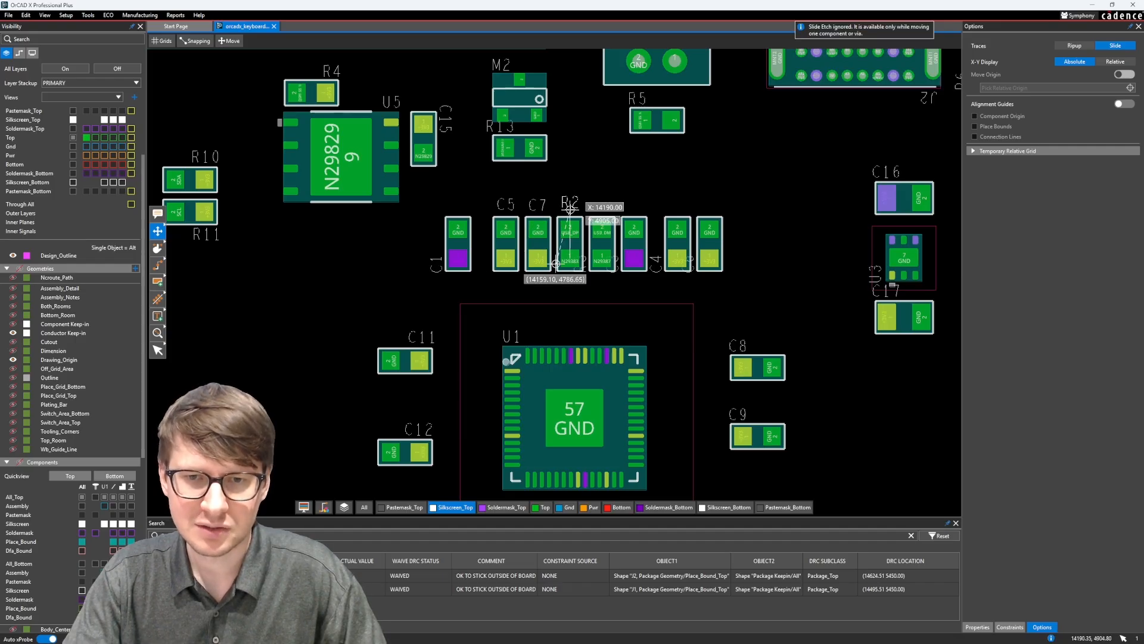
click(570, 210)
Rotate the R3 and C3 designators to horizontal and place each above its component, continuing the label row.
click(591, 244)
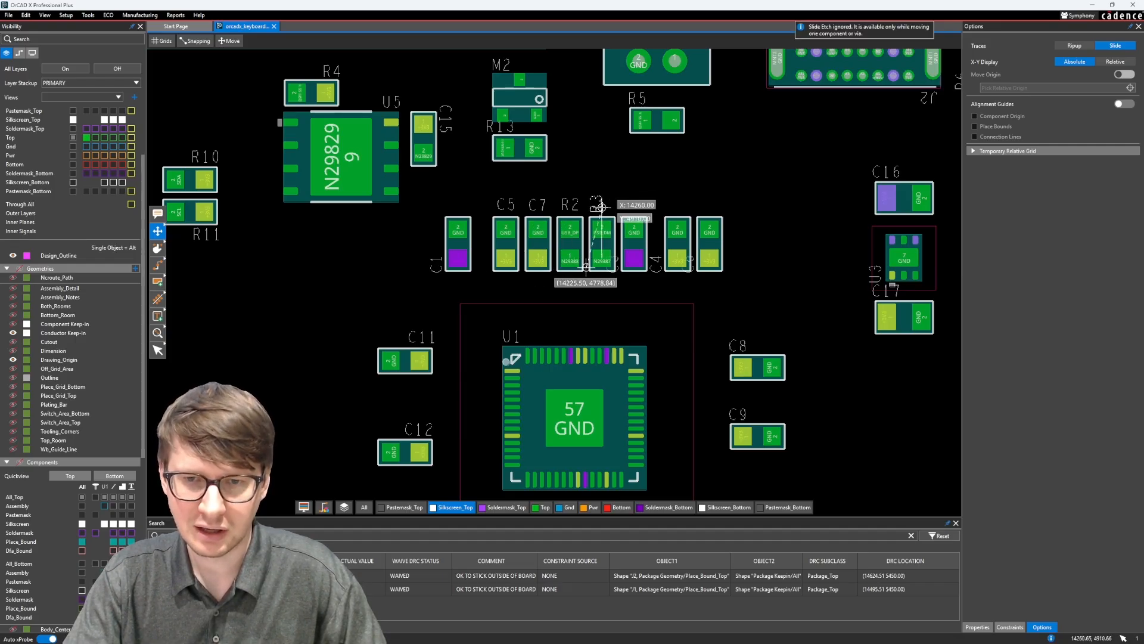
key(r)
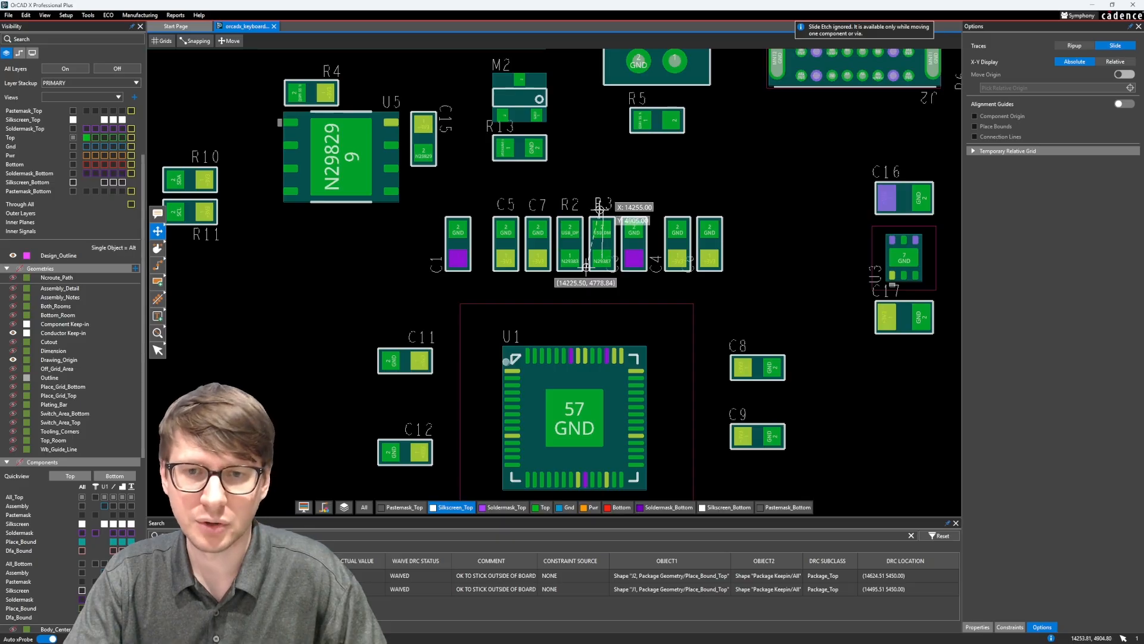
click(600, 207)
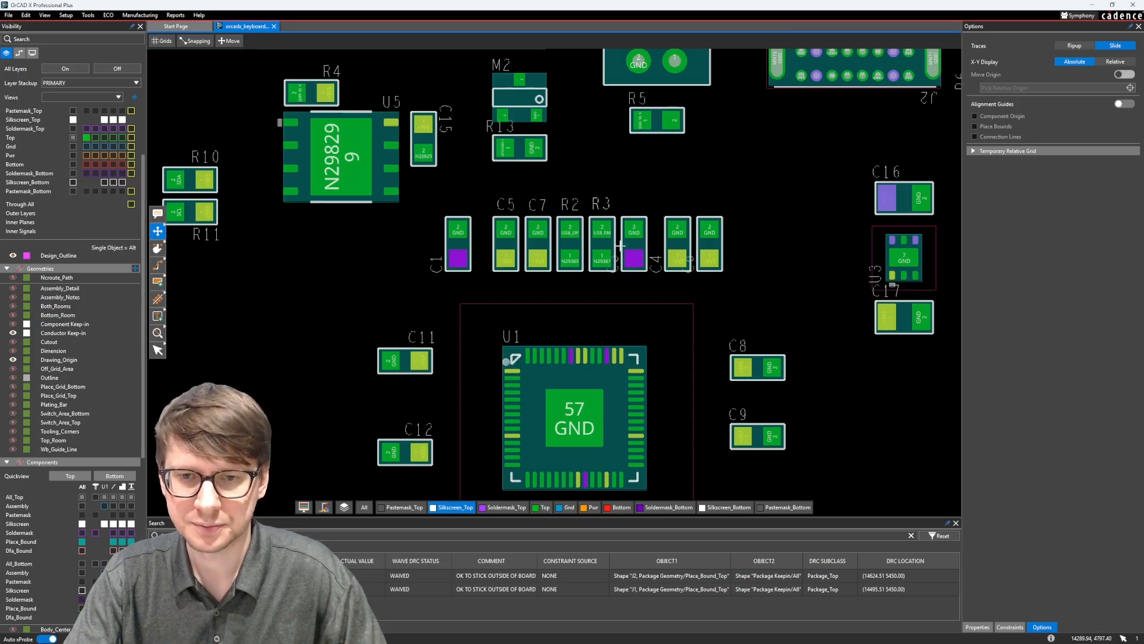
click(620, 244)
click(637, 207)
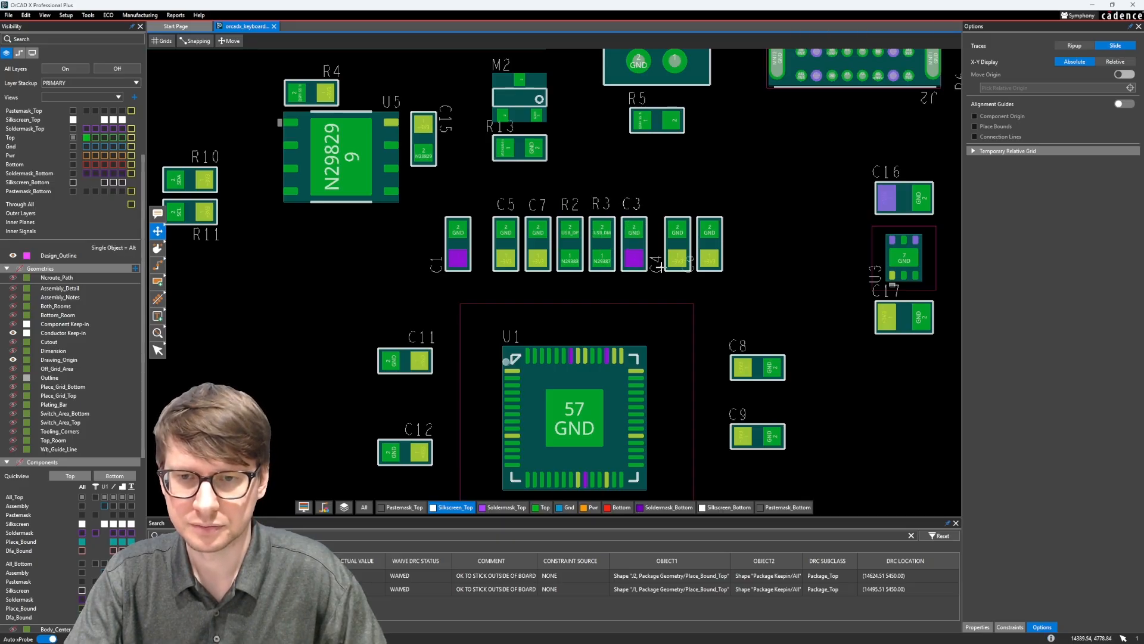
Rotate the C4 and C6 designators to horizontal and place each above its capacitor at the end of the row.
key(r)
click(677, 204)
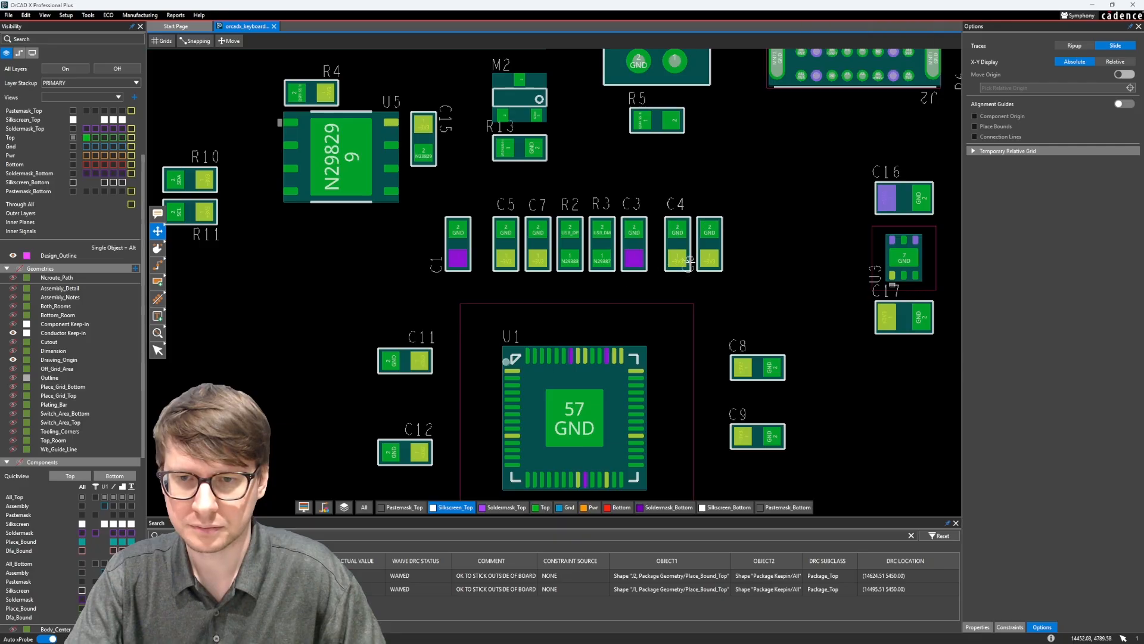
key(r)
click(710, 205)
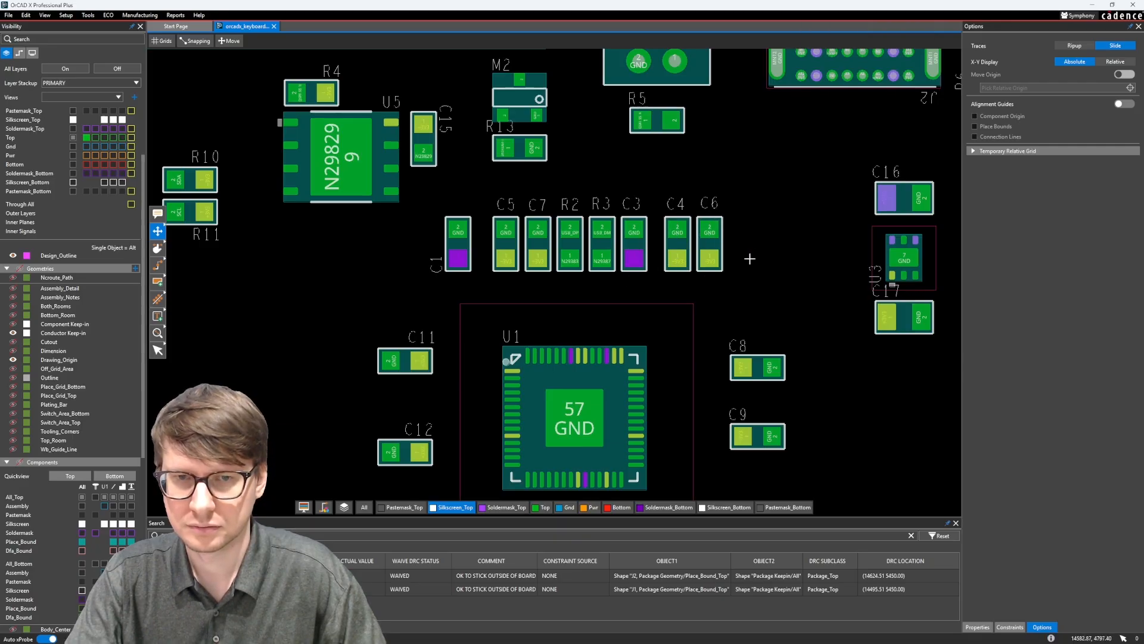
Move the R13 designator to the left side of its resistor, below M2.
middle_drag(432, 72, 441, 157)
click(457, 247)
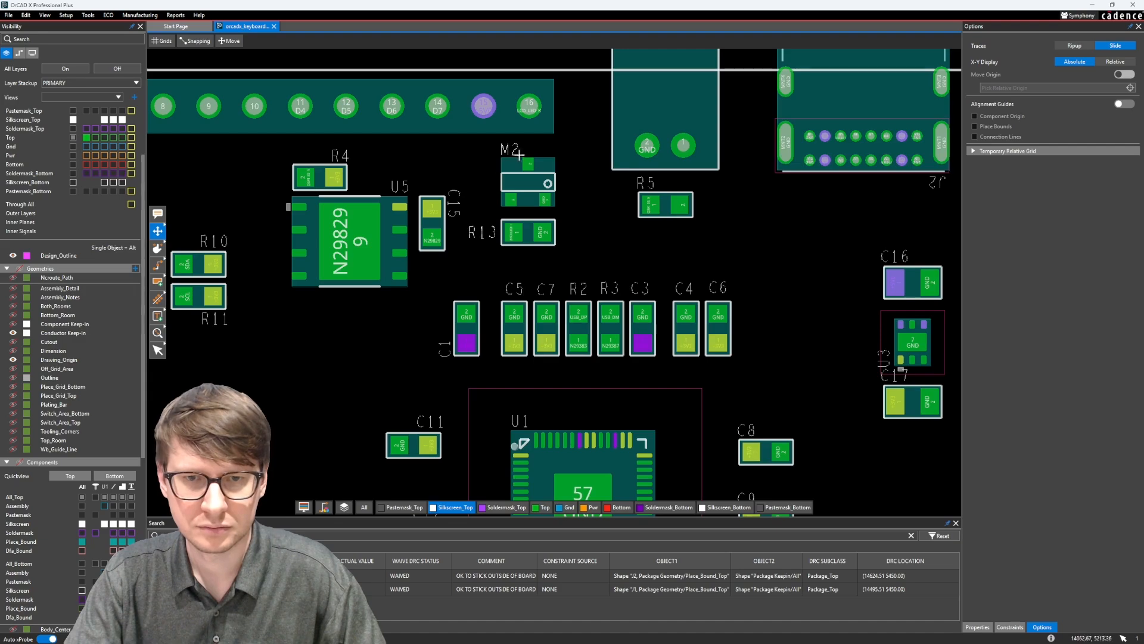
Move the C17 designator to the left of its capacitor and center the U3 designator along the left side of its chip.
middle_drag(881, 370, 502, 293)
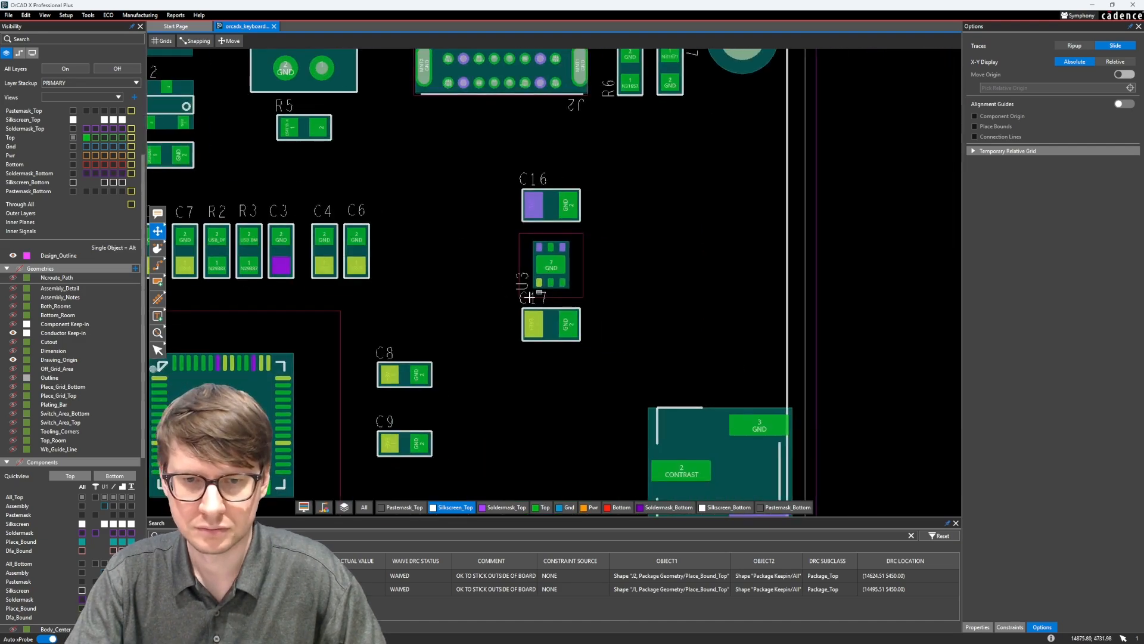
click(531, 297)
click(499, 323)
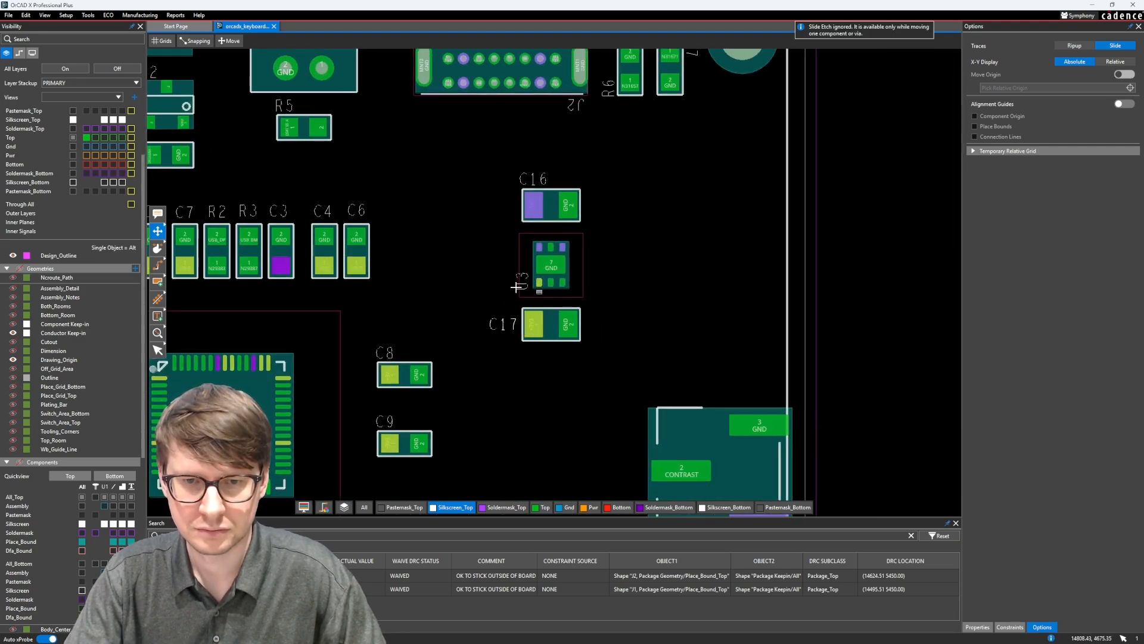
click(518, 284)
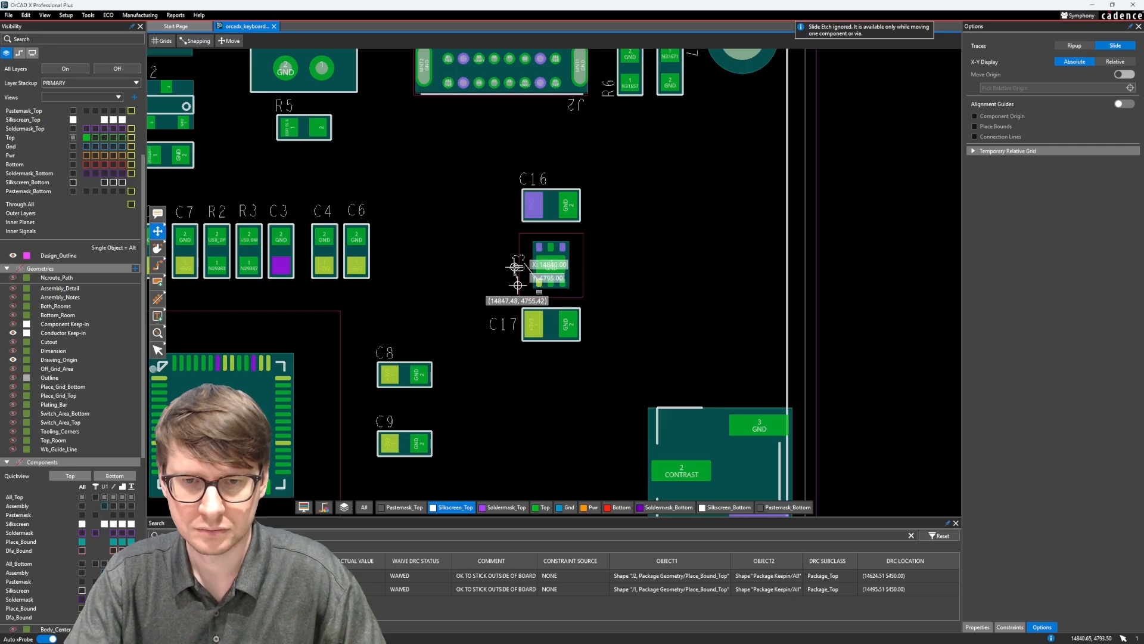
click(519, 266)
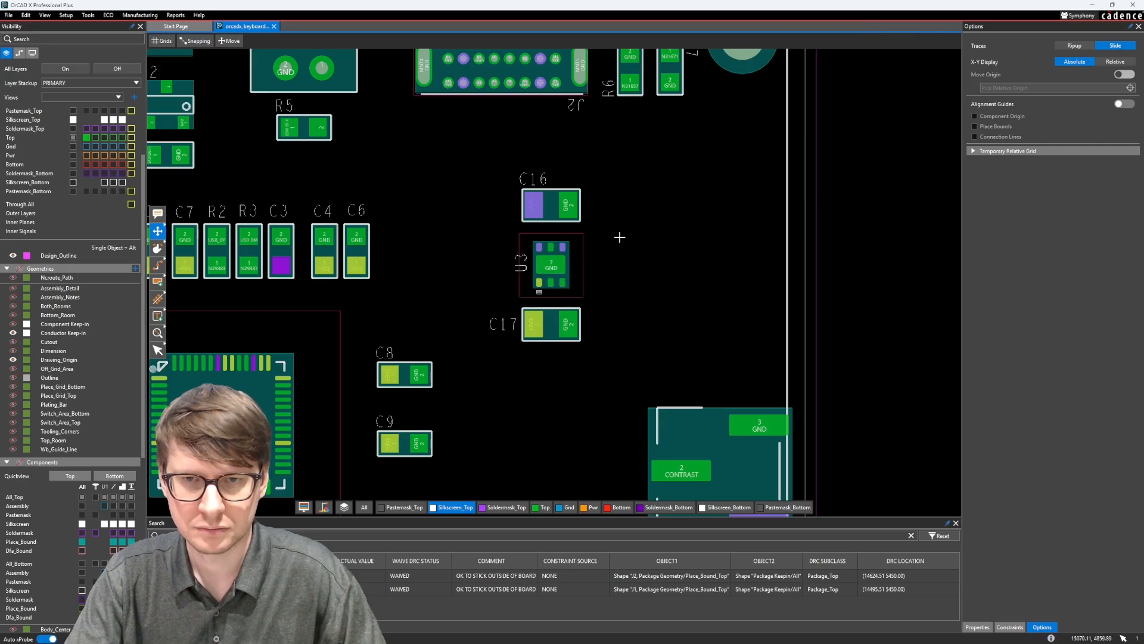
Rotate the upside-down J2 designator upright, keeping it below the connector's right end.
click(573, 105)
click(578, 105)
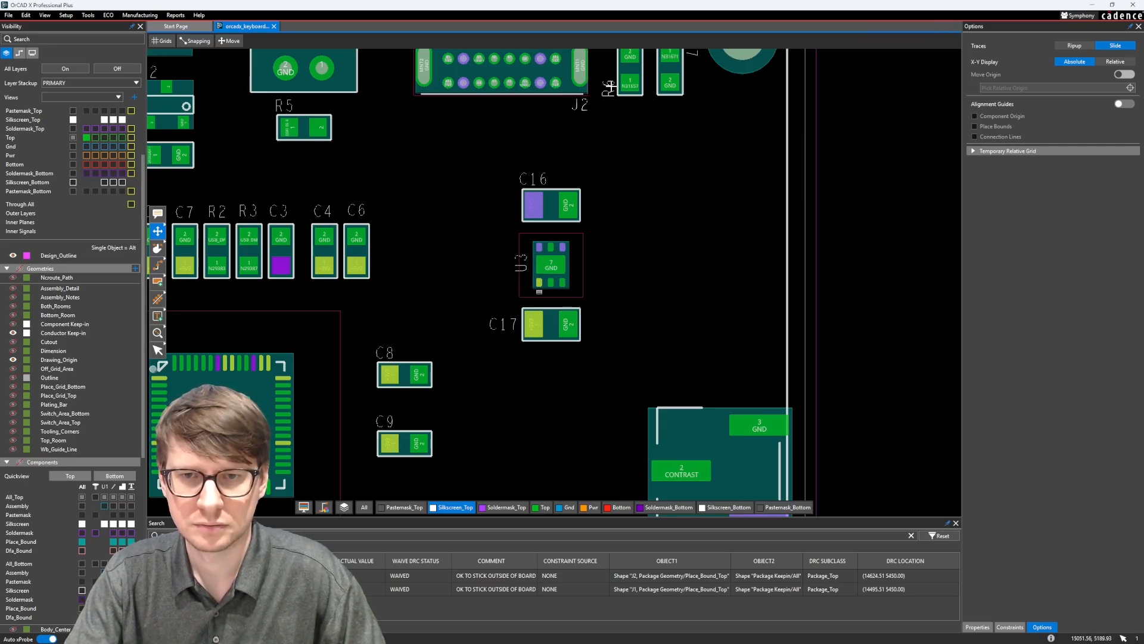
Check the top silkscreen designators throughout the LCD1 area for legibility and pad clearance.
middle_drag(624, 162, 583, 316)
middle_drag(660, 376, 657, 170)
scroll(656, 170, down, 1)
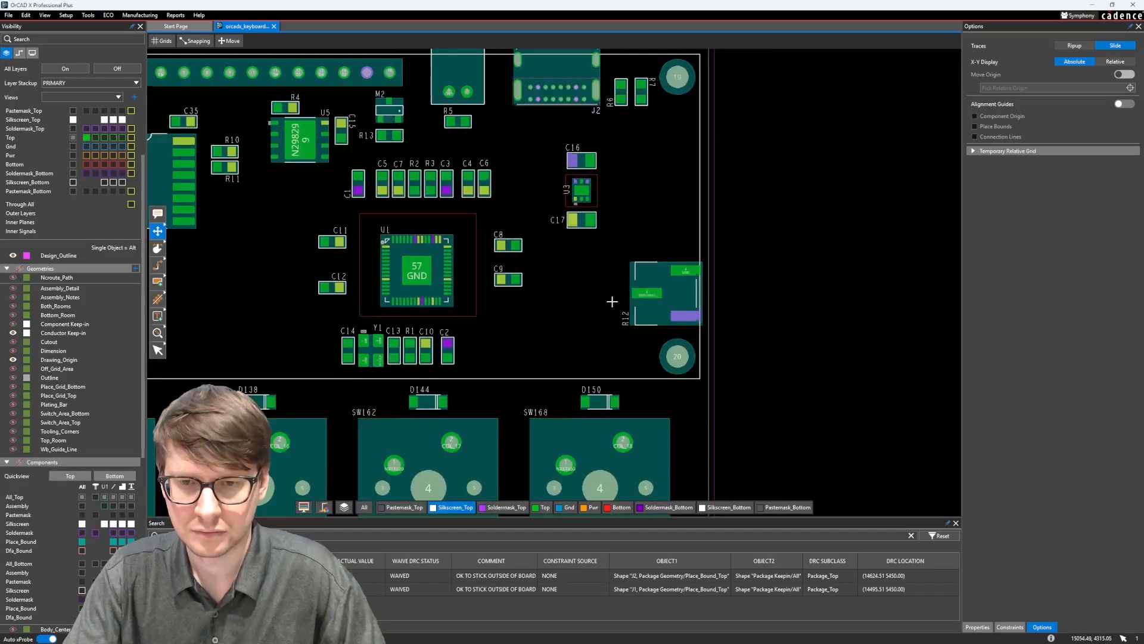
middle_drag(610, 302, 613, 207)
middle_drag(568, 239, 717, 358)
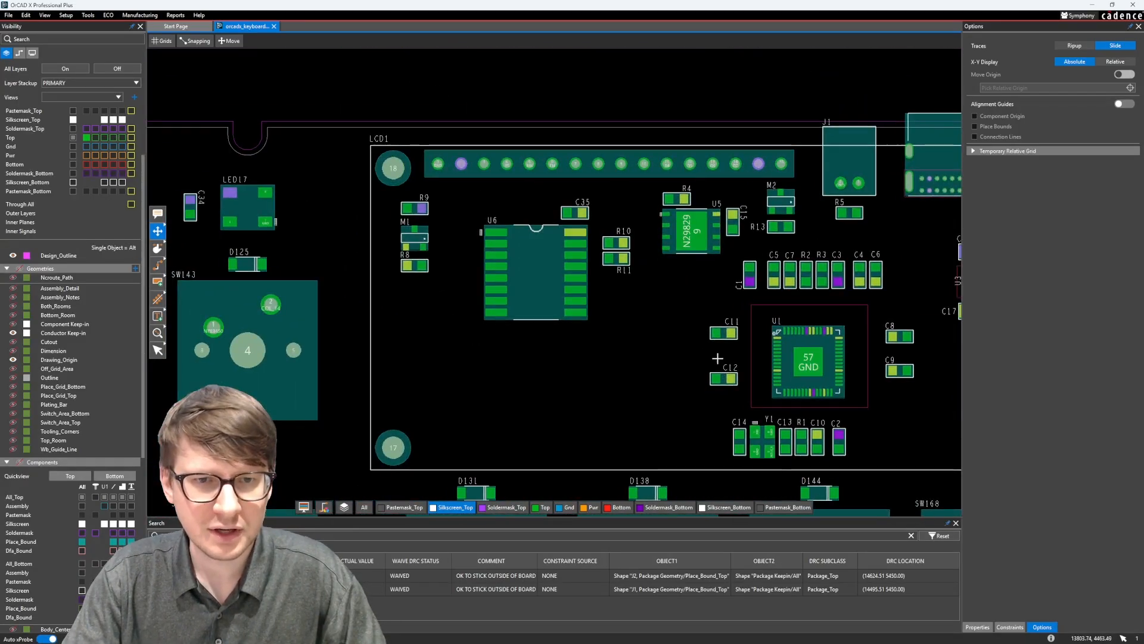
middle_drag(602, 421, 639, 327)
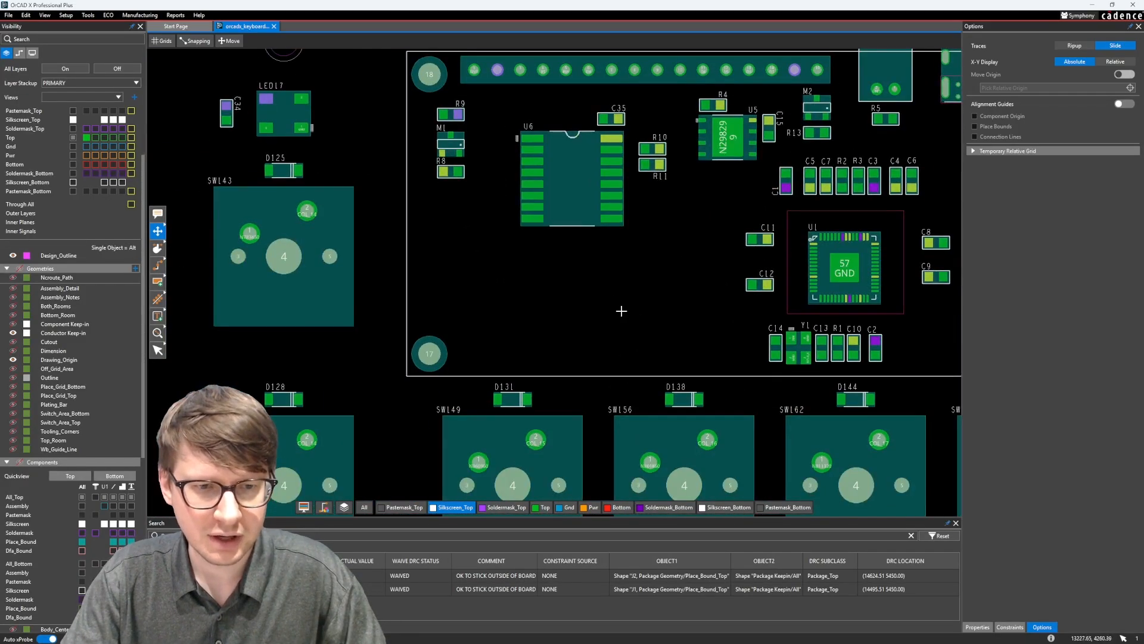
Examine the design-level silkscreen rules under Design for Fabrication in the PCB constraints, and close the constraints window.
click(87, 16)
click(108, 28)
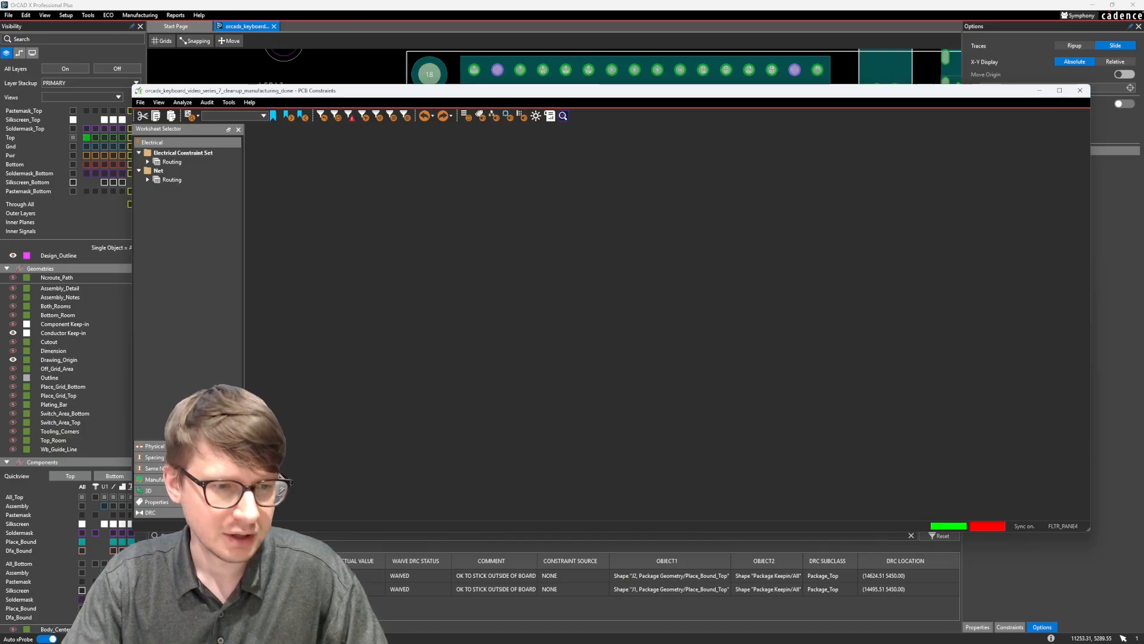
click(152, 481)
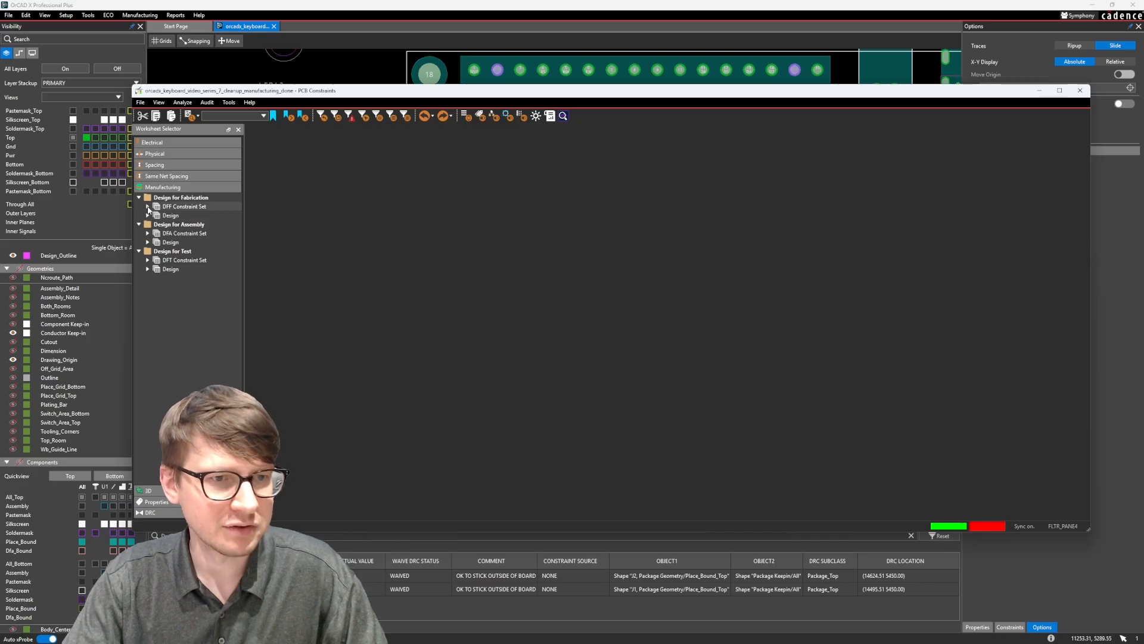
click(147, 206)
click(149, 207)
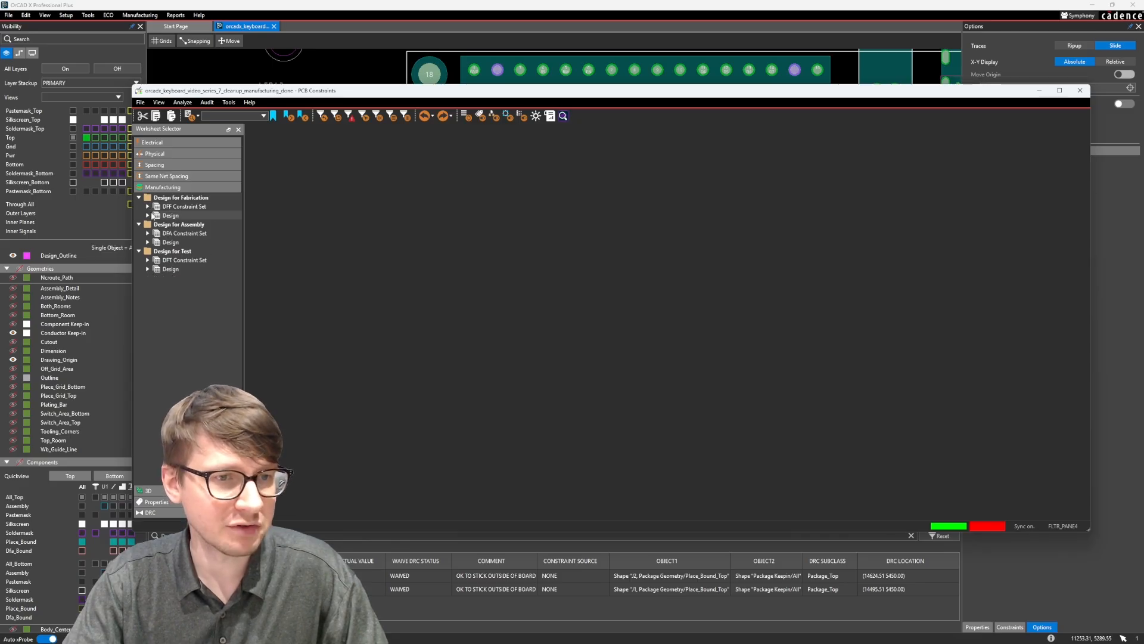
click(148, 206)
click(147, 269)
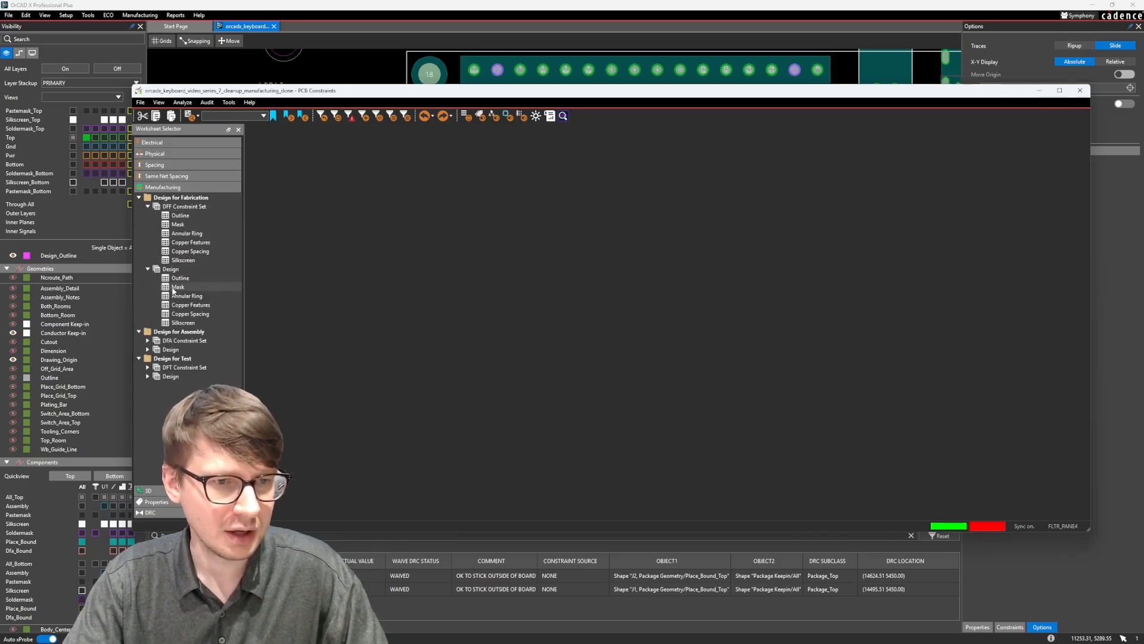
click(179, 323)
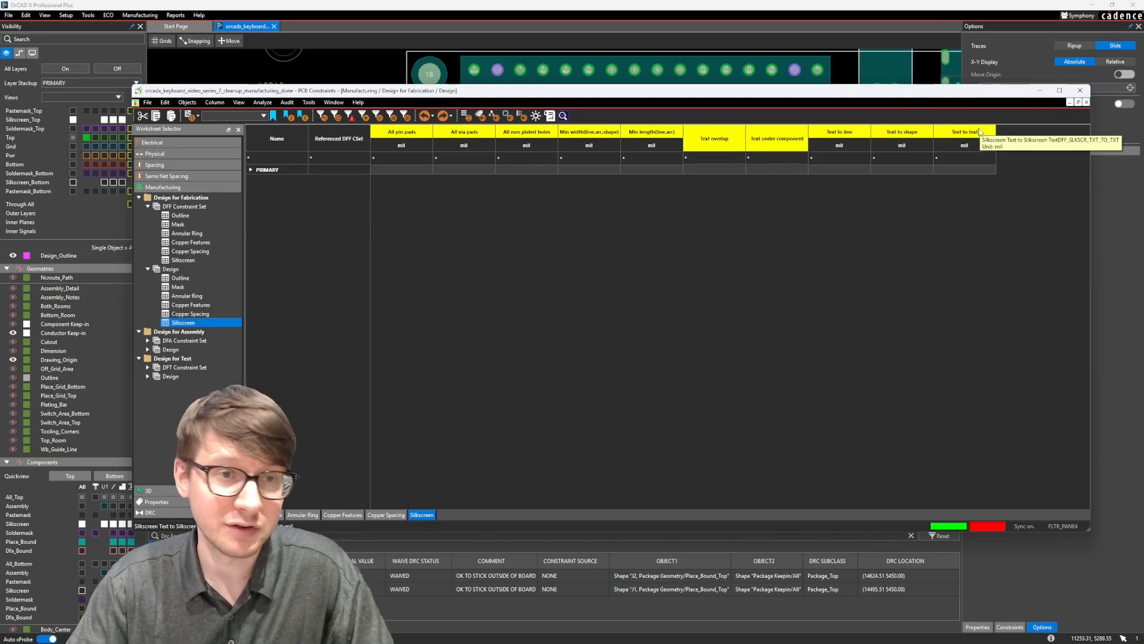
click(1079, 90)
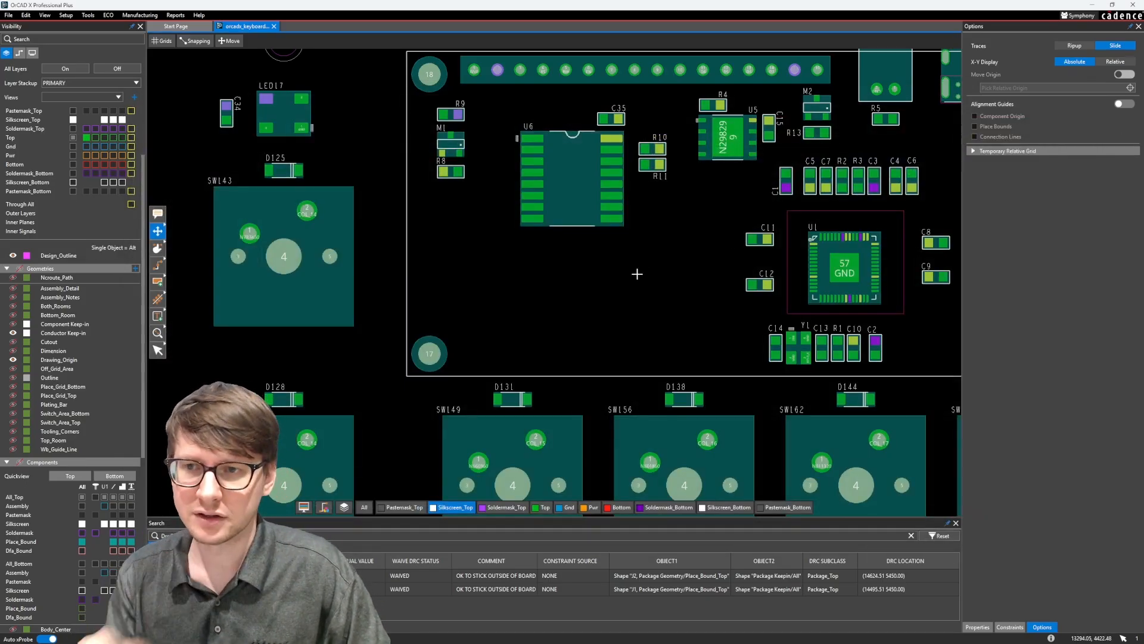
Save the board, overwriting the existing orcadx_keyboard_video_series_7_cleanup_manufacturing_done.brd file.
scroll(637, 274, down, 3)
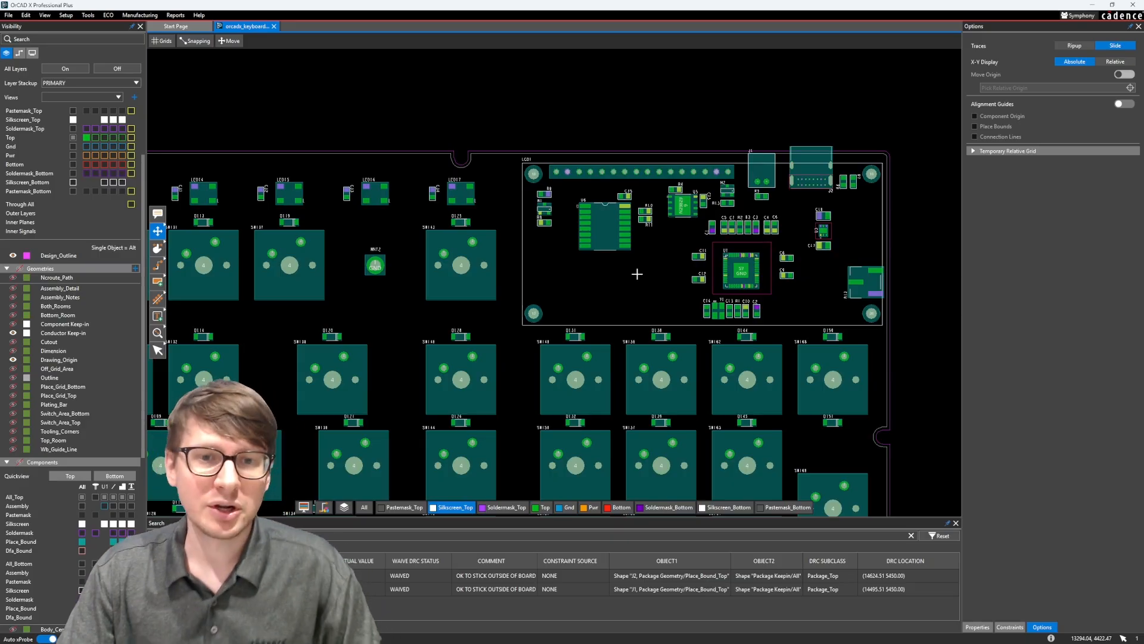
scroll(492, 214, up, 3)
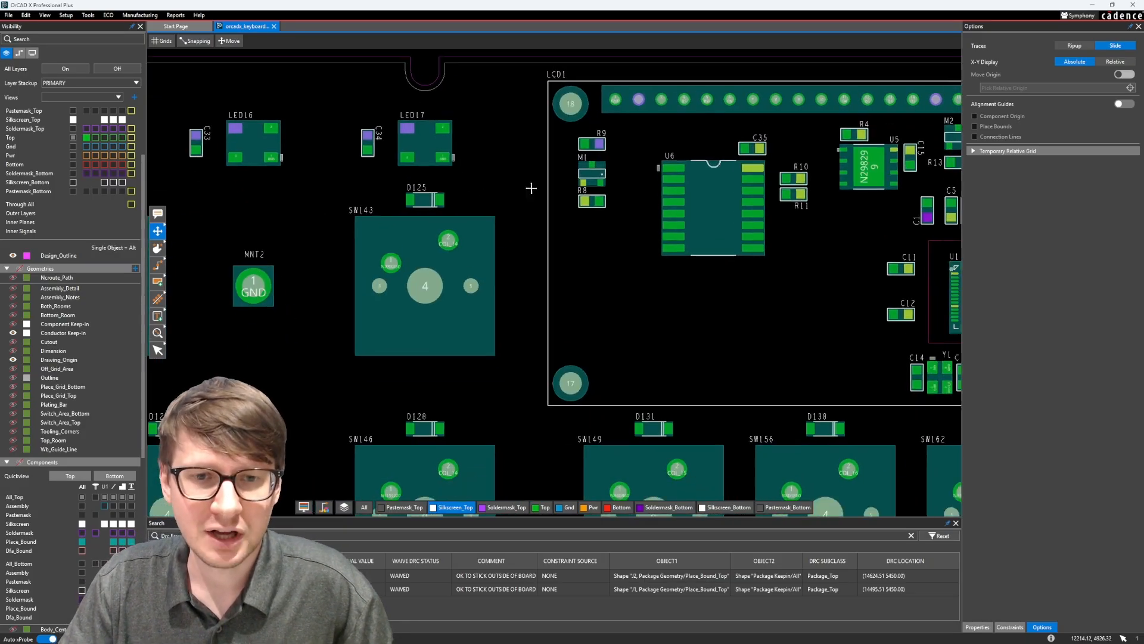
middle_drag(742, 335, 429, 344)
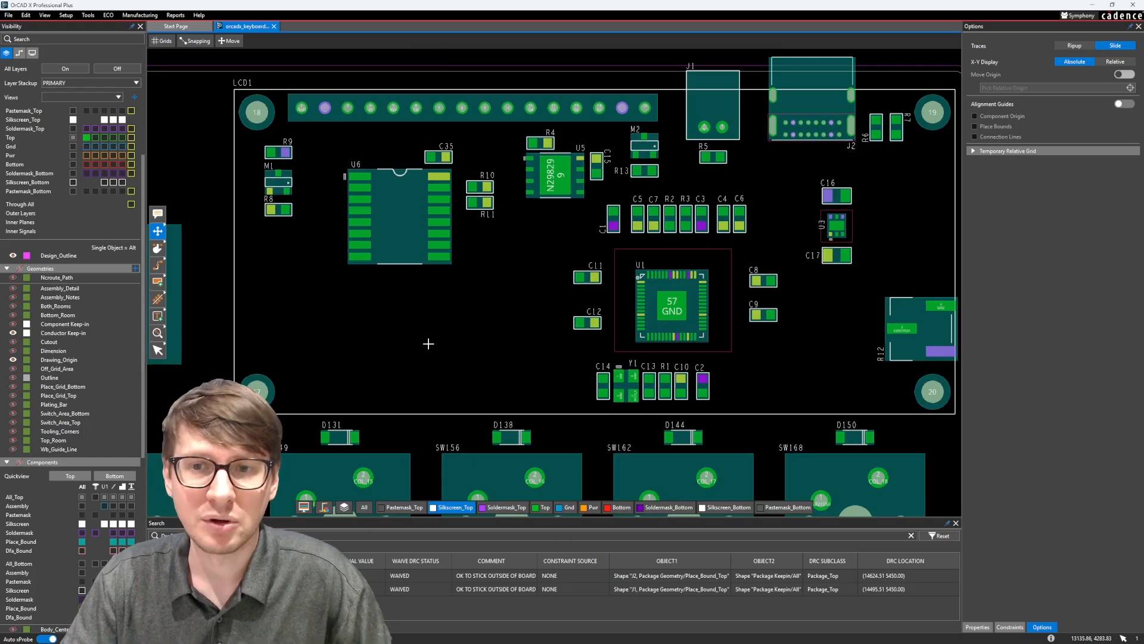
scroll(430, 344, down, 3)
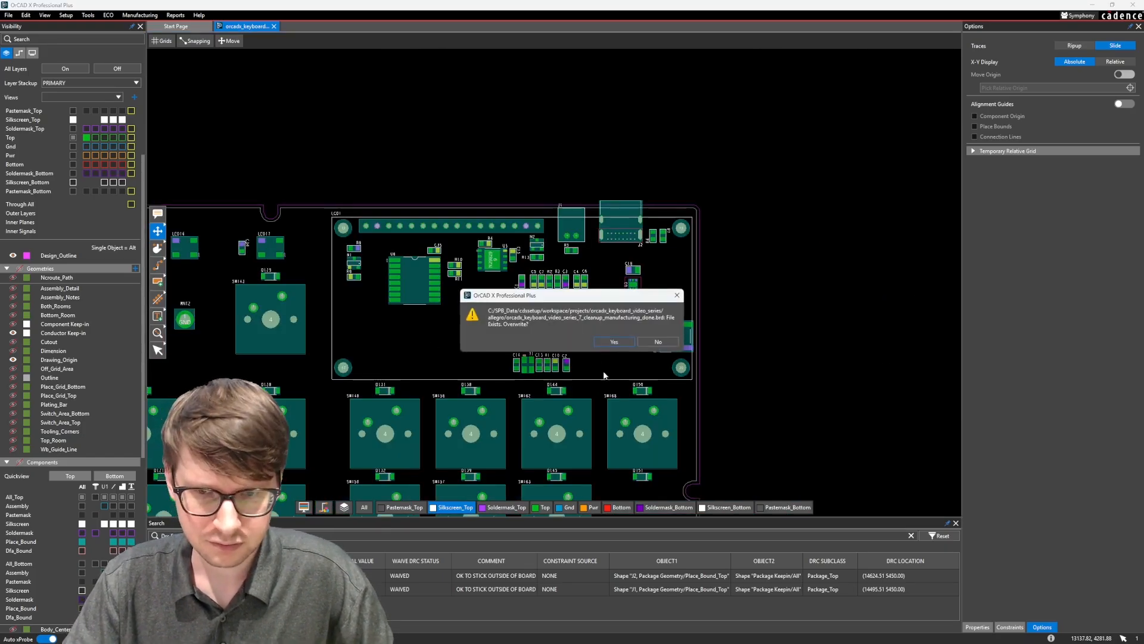
click(613, 342)
Switch the board display to 3D mode and examine the electronics area and the full keyboard assembly.
middle_drag(331, 429, 596, 209)
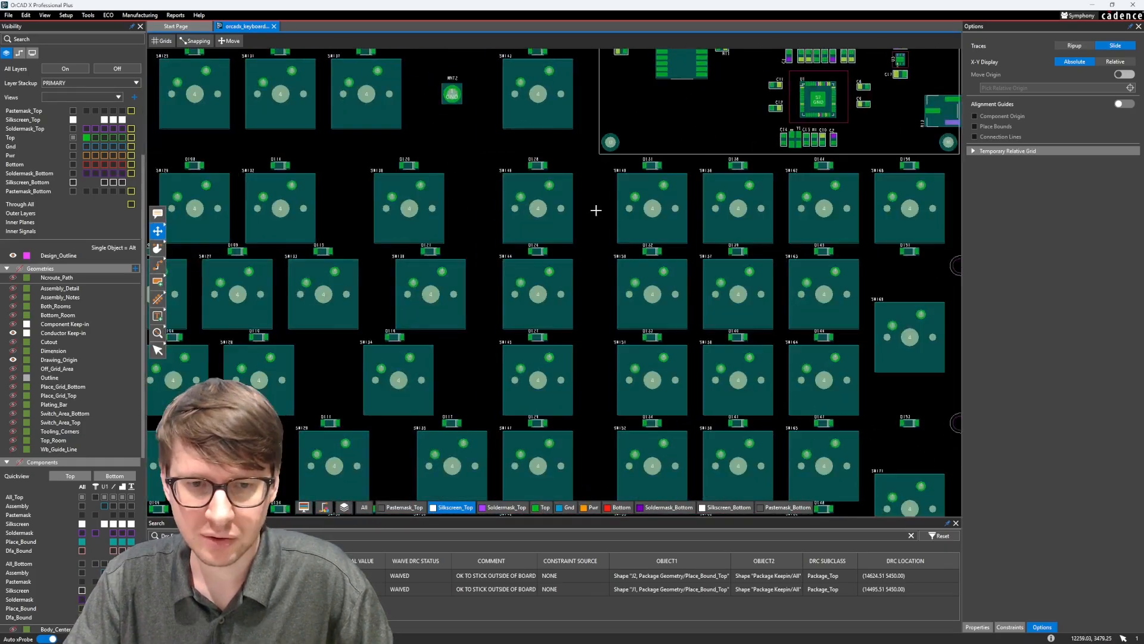
scroll(581, 229, down, 2)
middle_drag(301, 324, 546, 329)
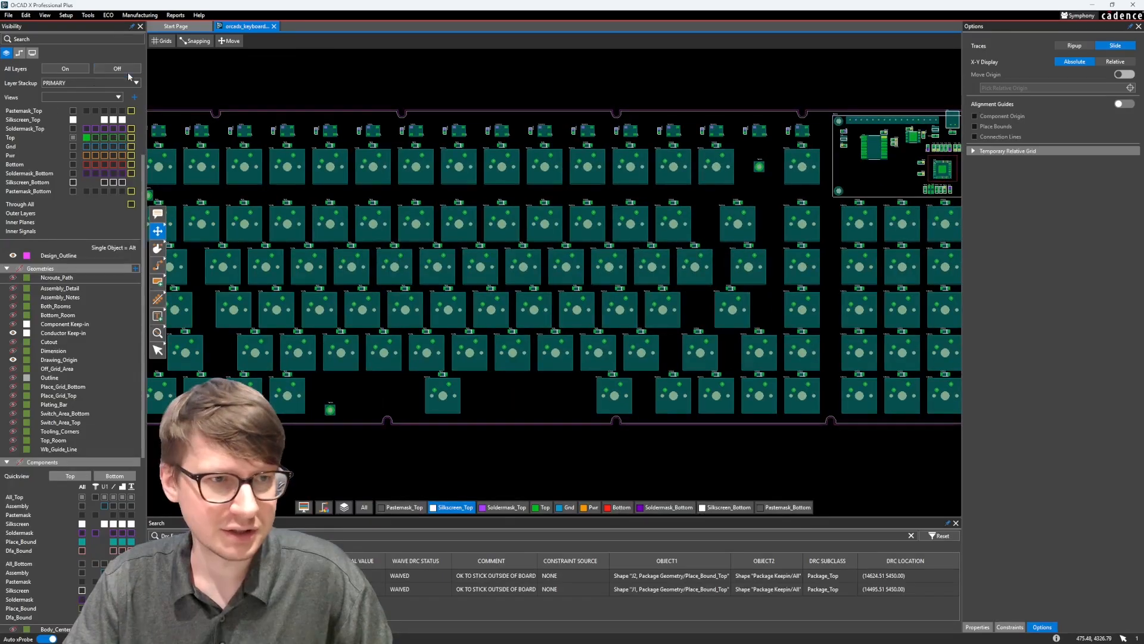
click(32, 53)
click(97, 82)
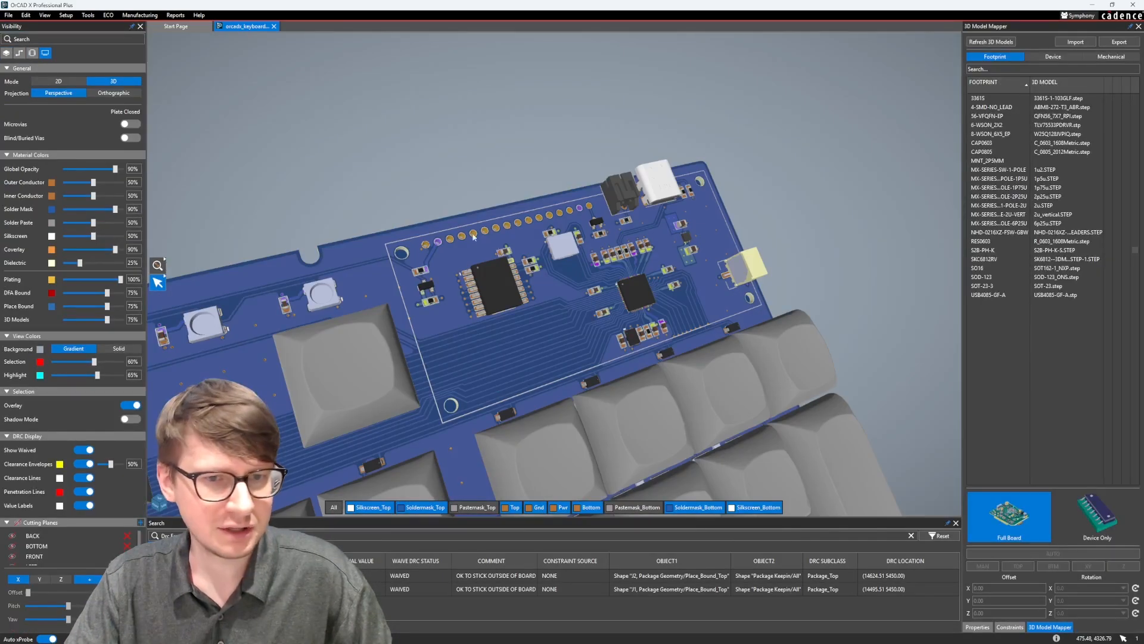
shift+middle_drag(659, 141, 605, 263)
scroll(444, 264, down, 2)
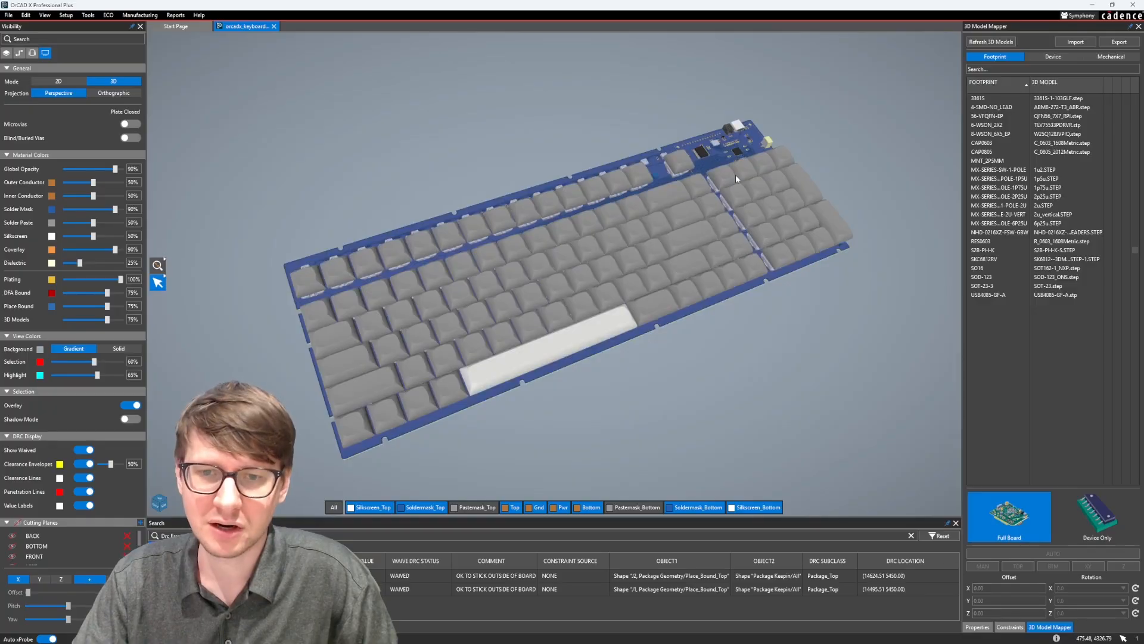
Examine the keyboard assembly in 3D, including the electronics area beside the connectors and the keys from different angles.
scroll(642, 244, up, 2)
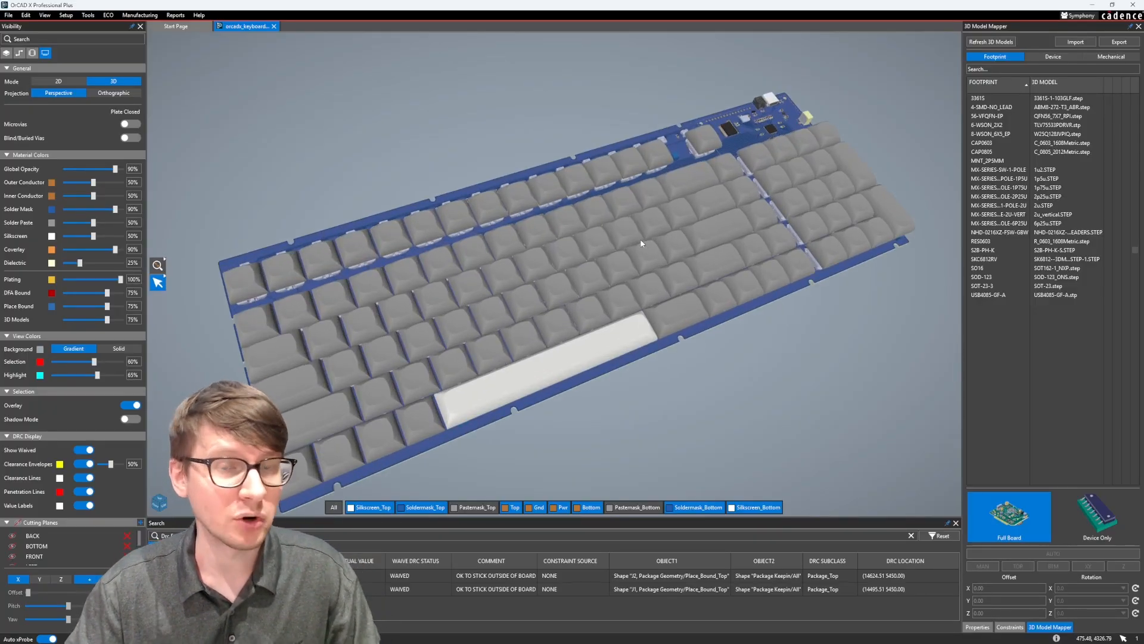
scroll(641, 243, up, 1)
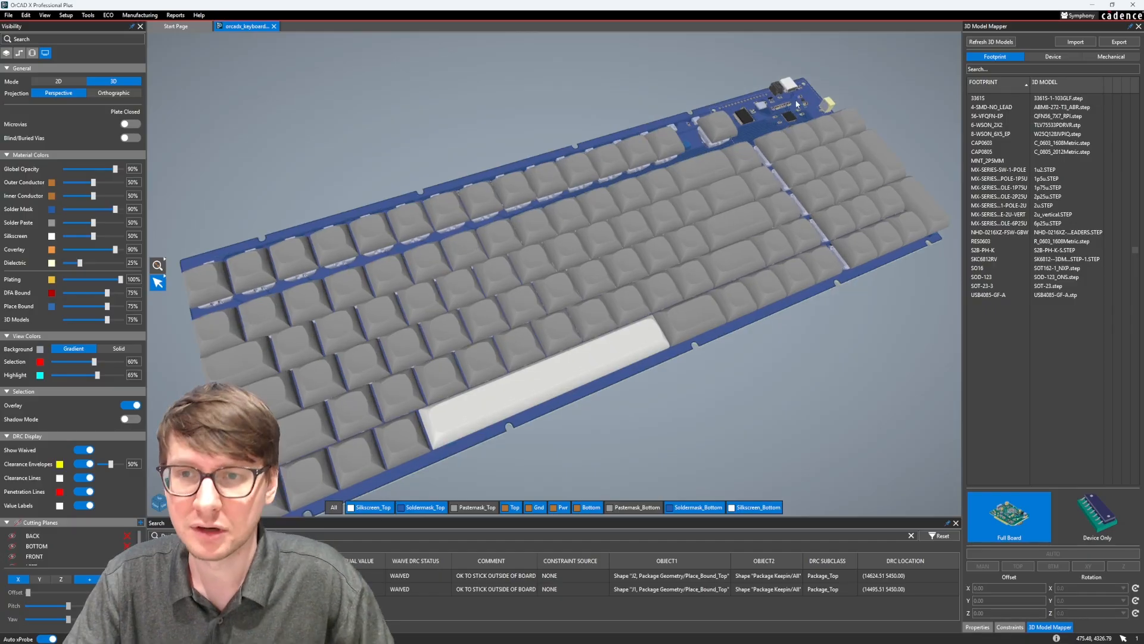
middle_drag(724, 167, 592, 329)
scroll(640, 274, up, 4)
middle_drag(640, 274, 515, 322)
scroll(515, 324, up, 3)
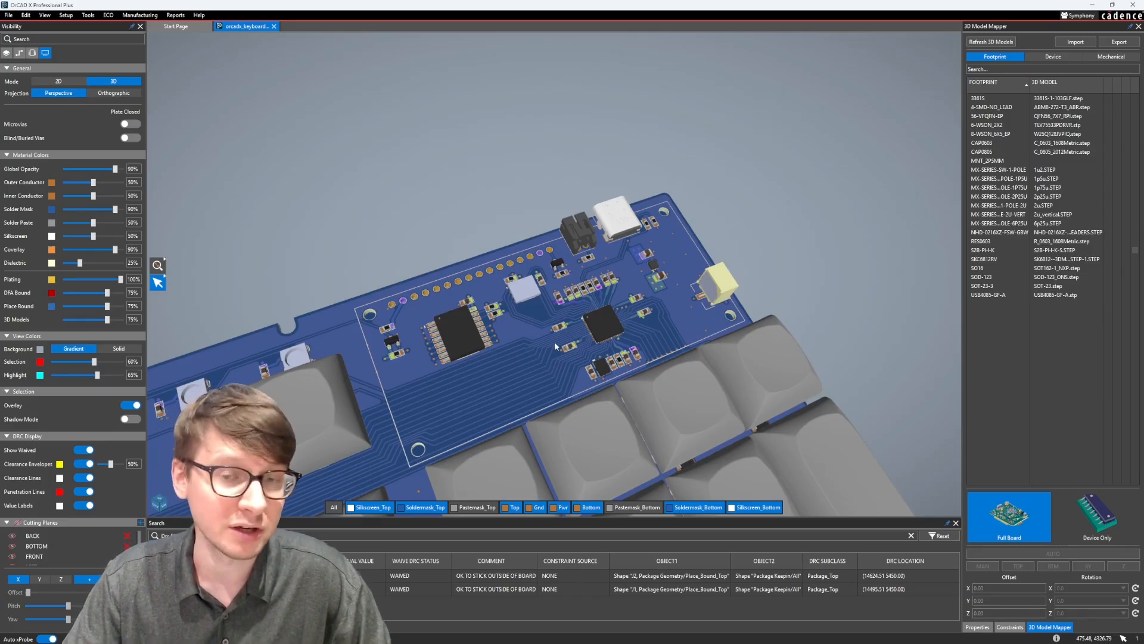
scroll(554, 345, up, 4)
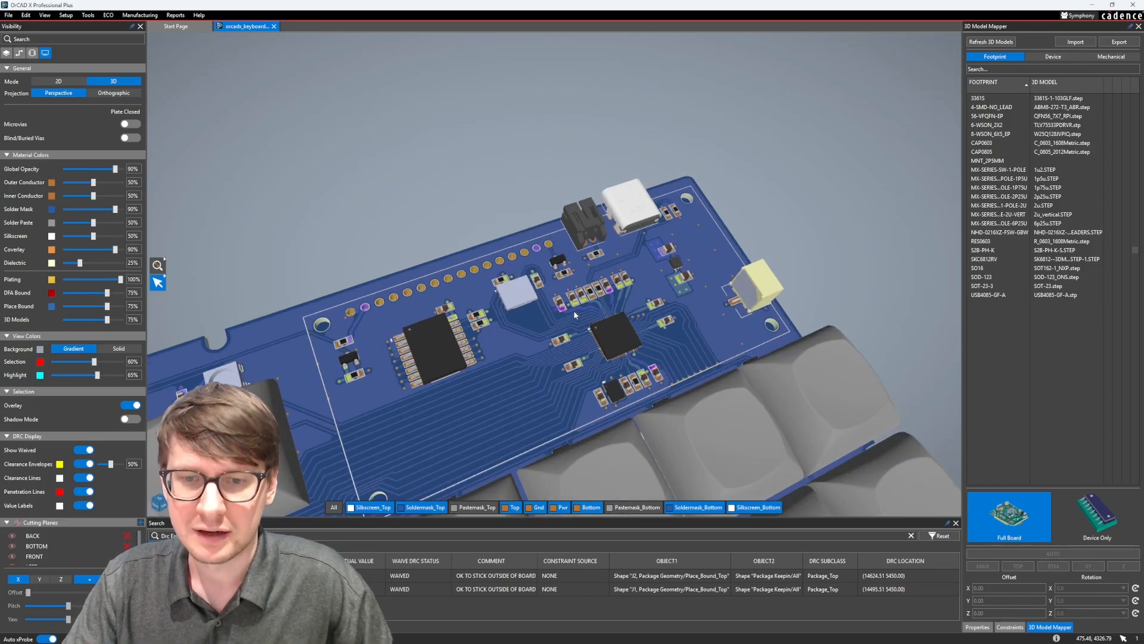
scroll(581, 347, down, 3)
scroll(581, 345, down, 6)
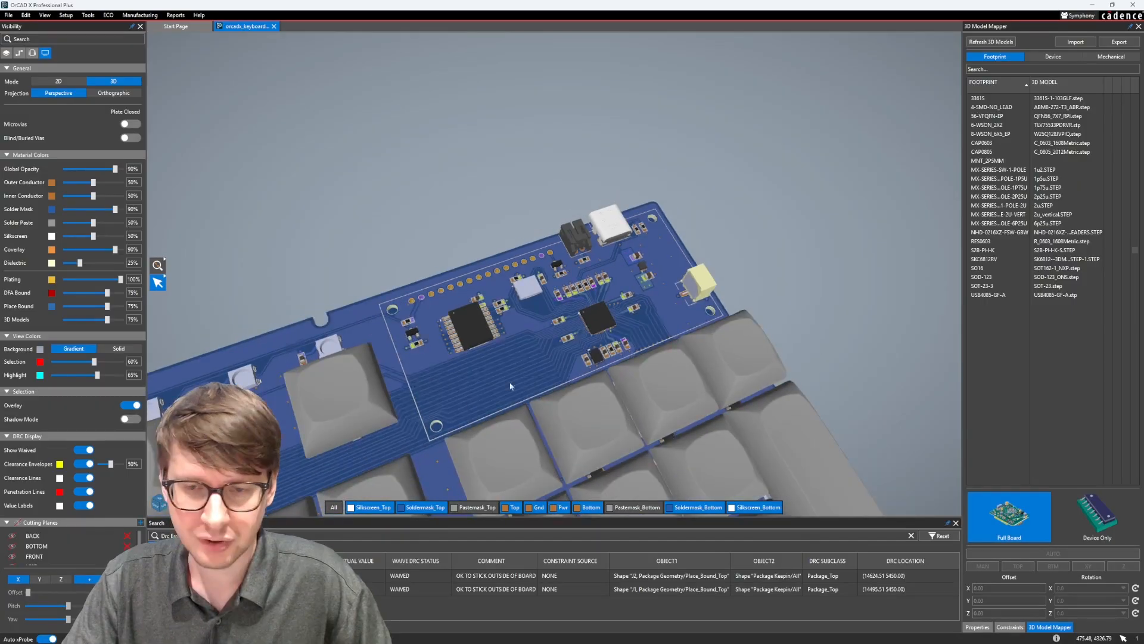
scroll(535, 273, down, 3)
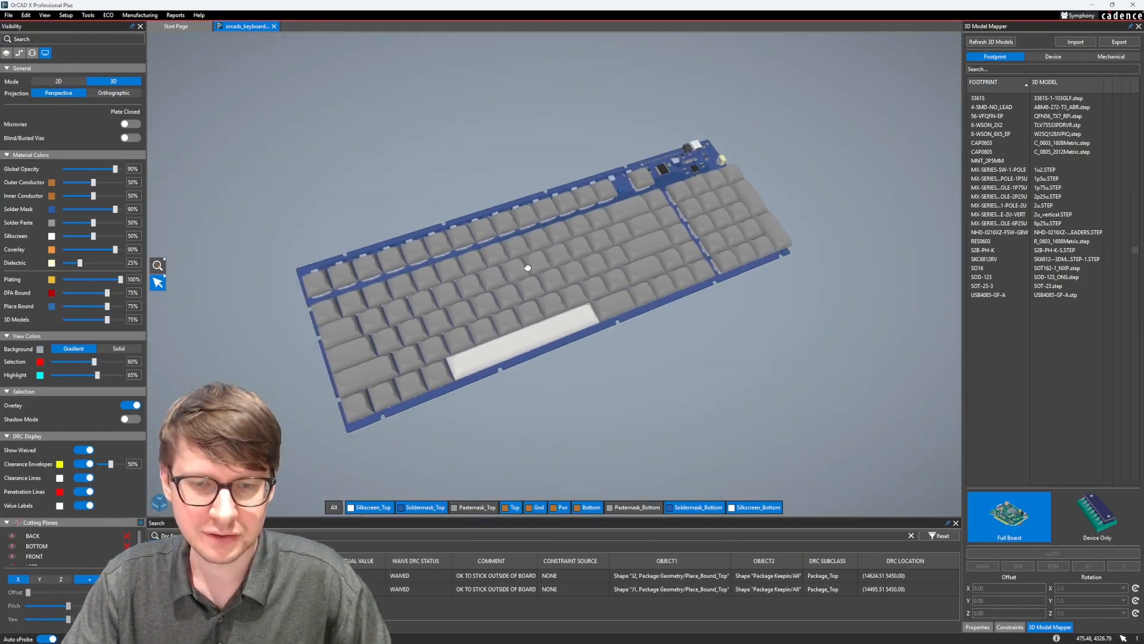
drag(292, 174, 334, 184)
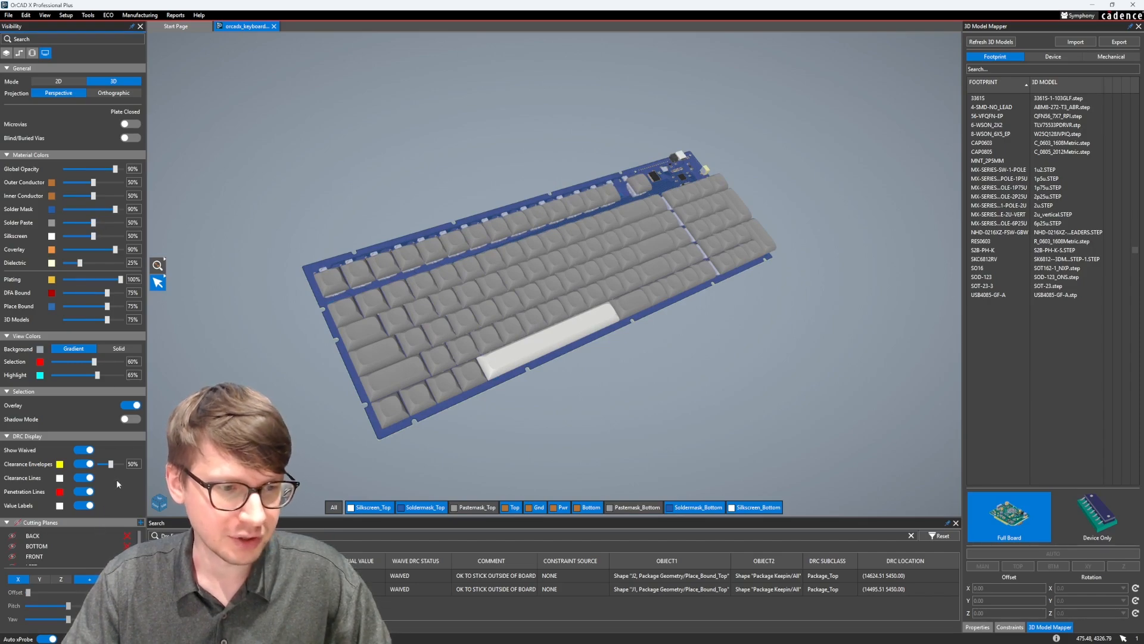
drag(424, 457, 606, 406)
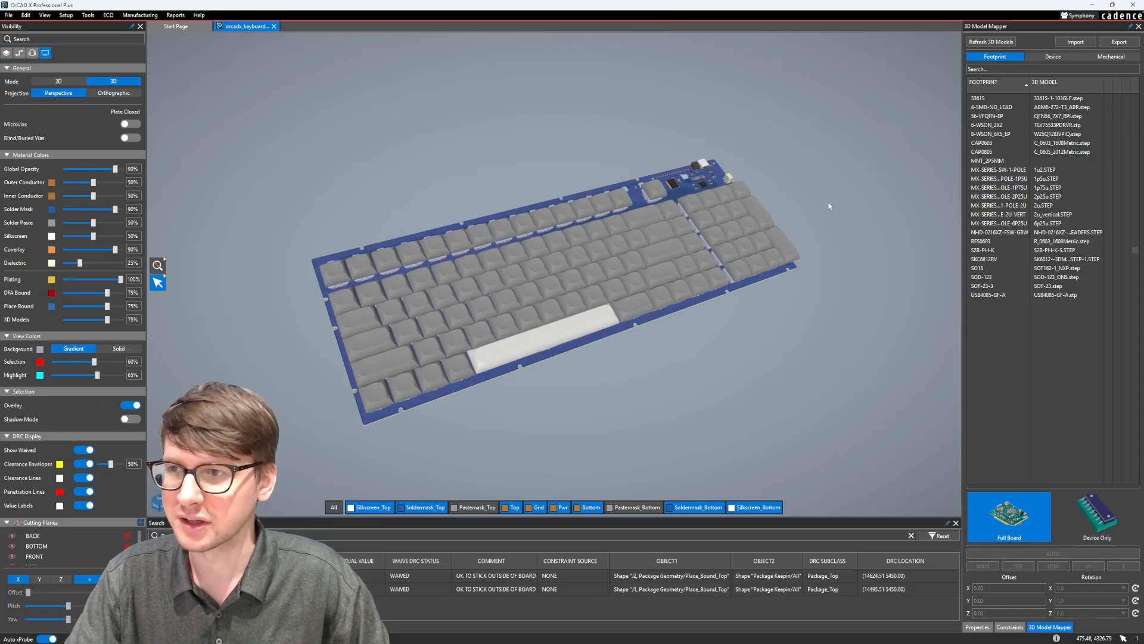
middle_drag(790, 152, 792, 176)
Make the LCD1 component visible in the 3D model and inspect the board from the display side and the bottom.
click(32, 53)
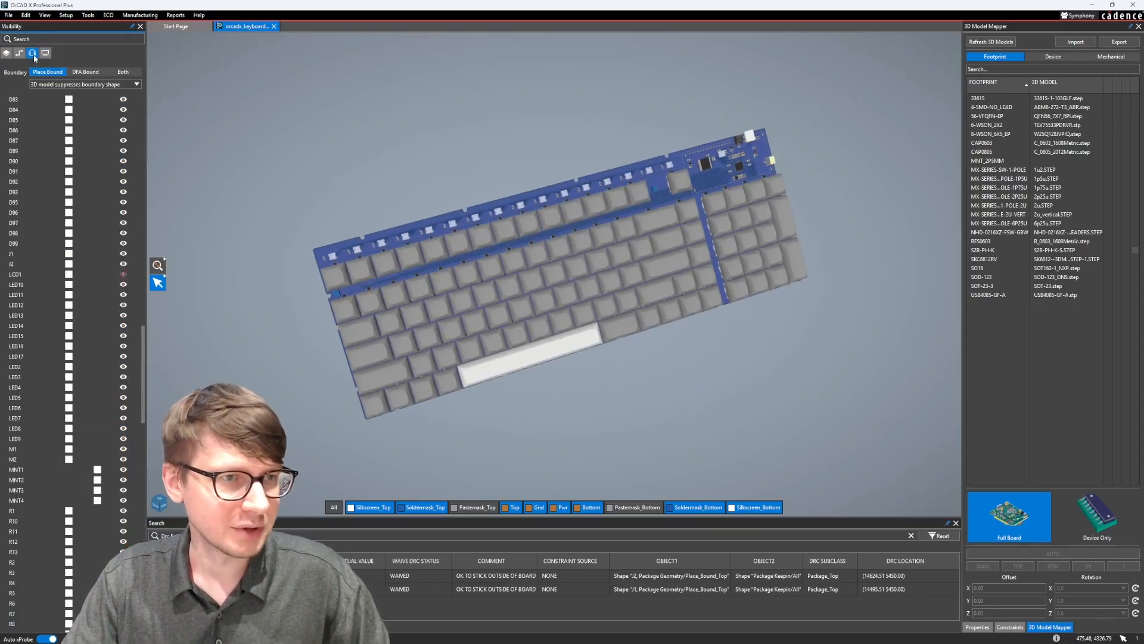
scroll(78, 302, up, 20)
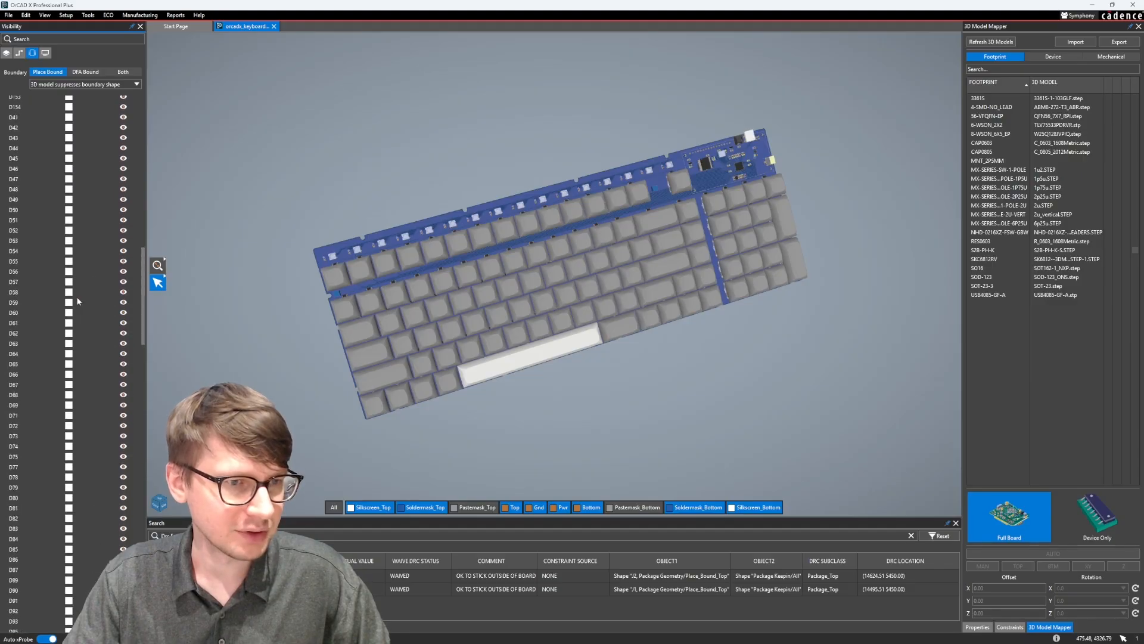
scroll(79, 302, up, 10)
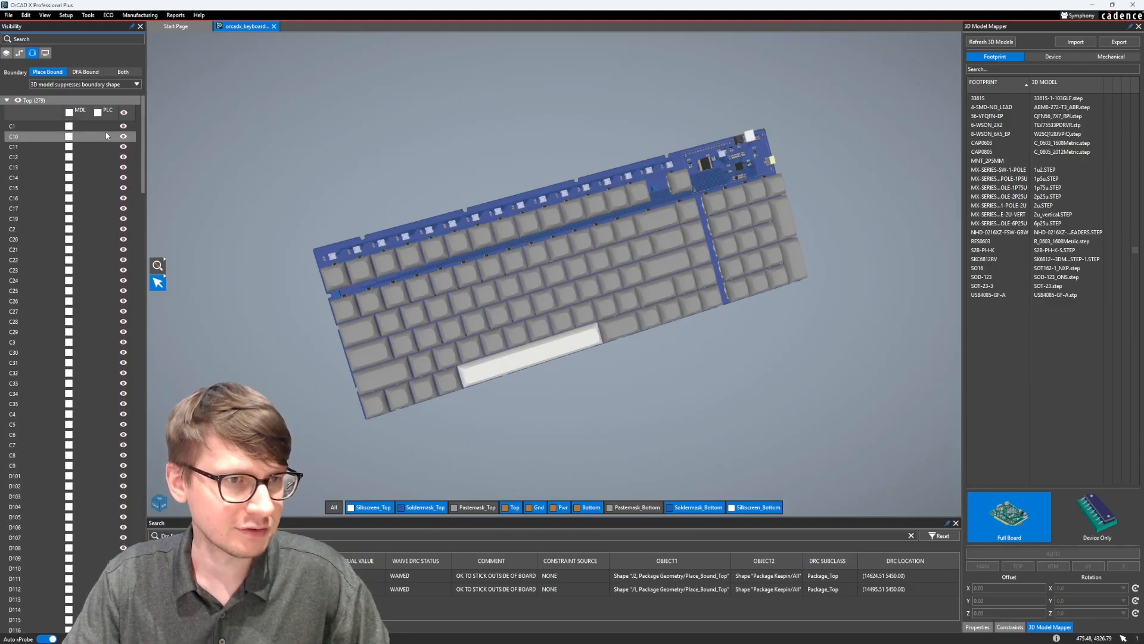
scroll(107, 135, down, 20)
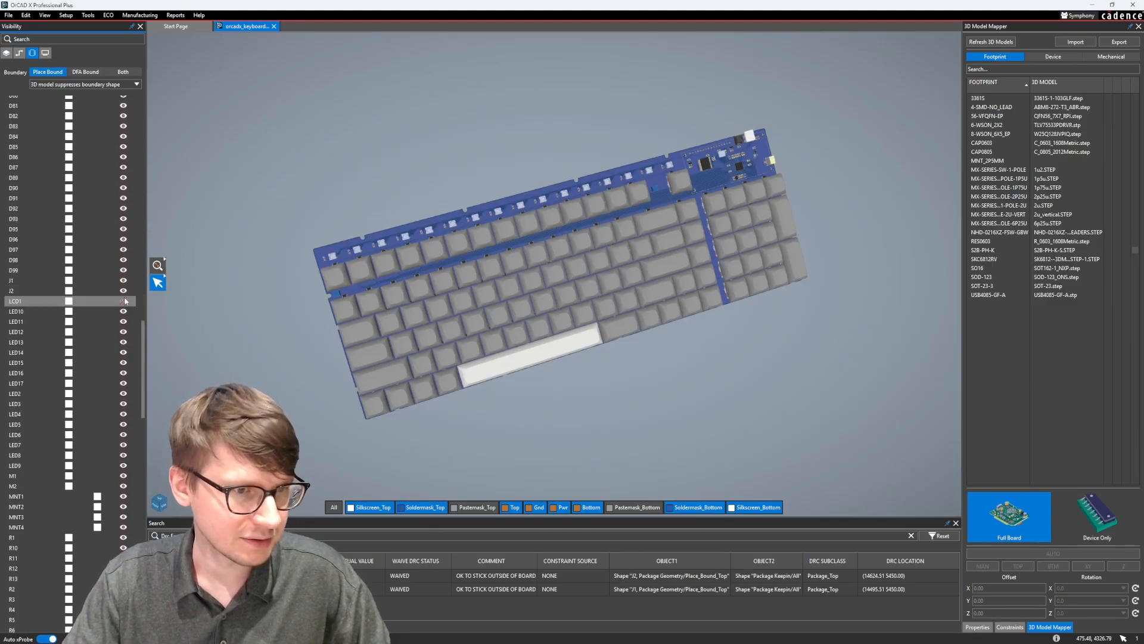
click(123, 301)
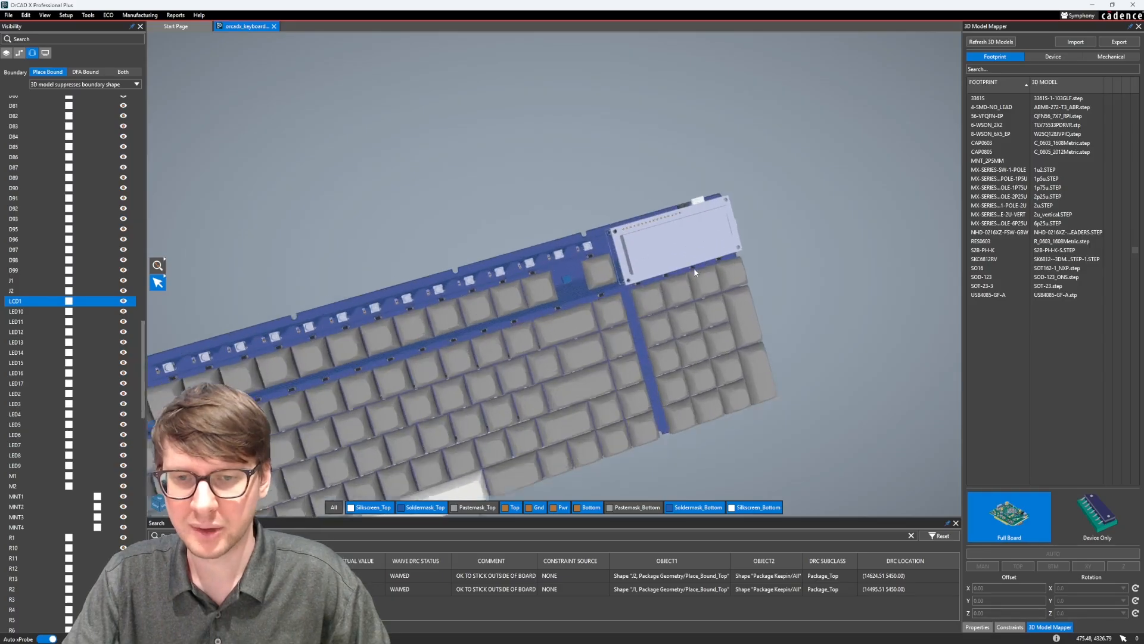
middle_drag(723, 335, 711, 301)
key(b)
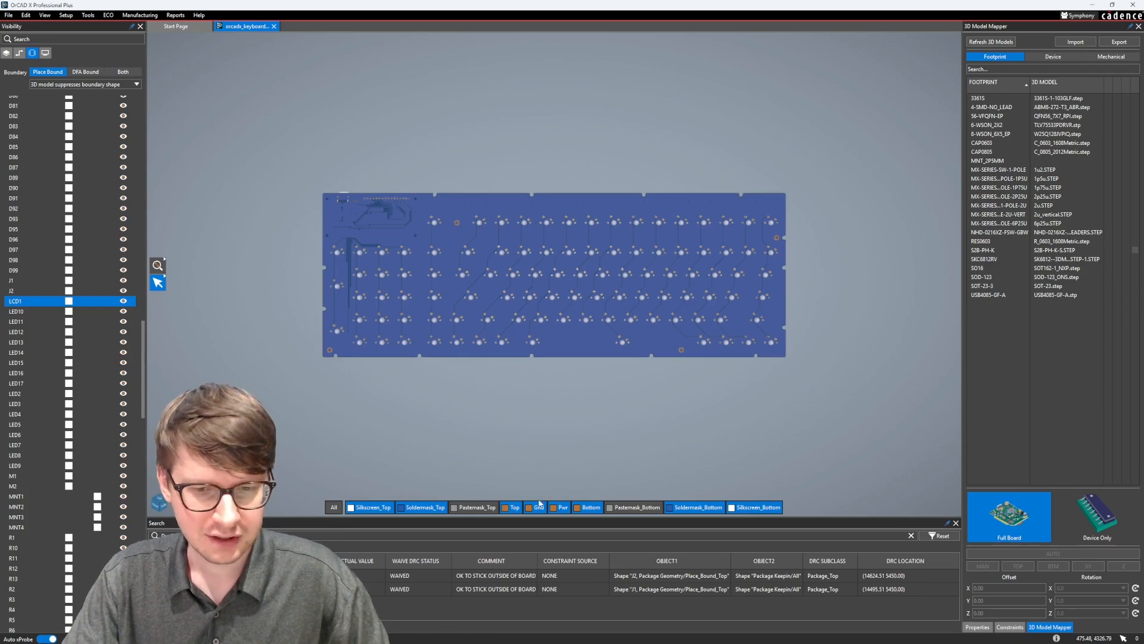
Return to the 2D board view and show the Top copper layer around LCD1's mounting hole 18.
key(2)
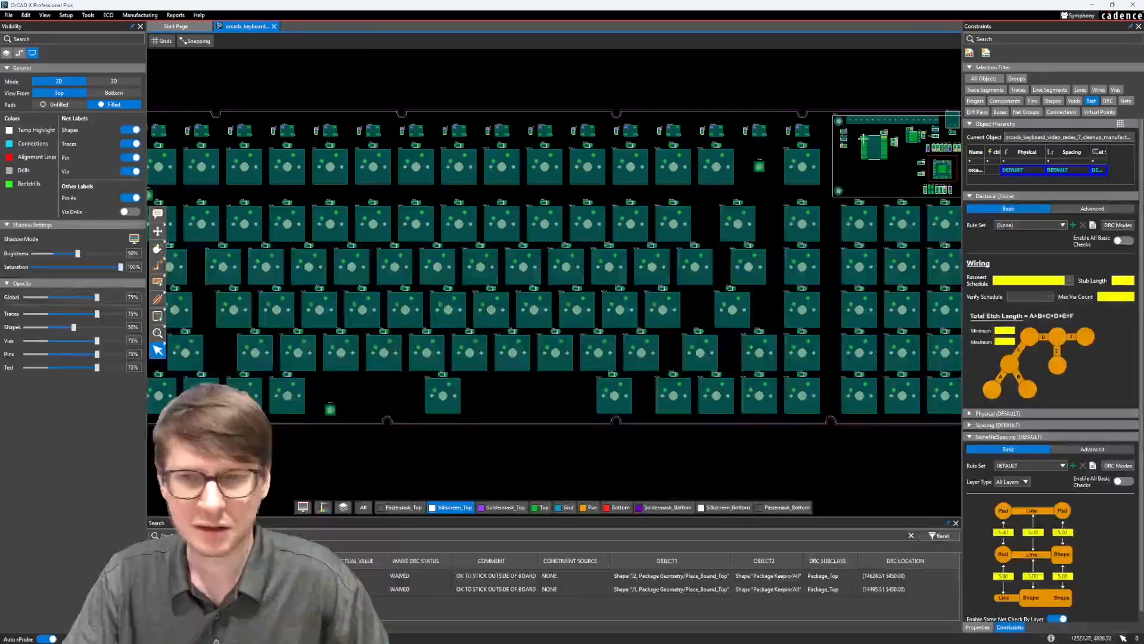
middle_drag(894, 91, 679, 212)
scroll(644, 237, up, 4)
middle_drag(341, 298, 462, 221)
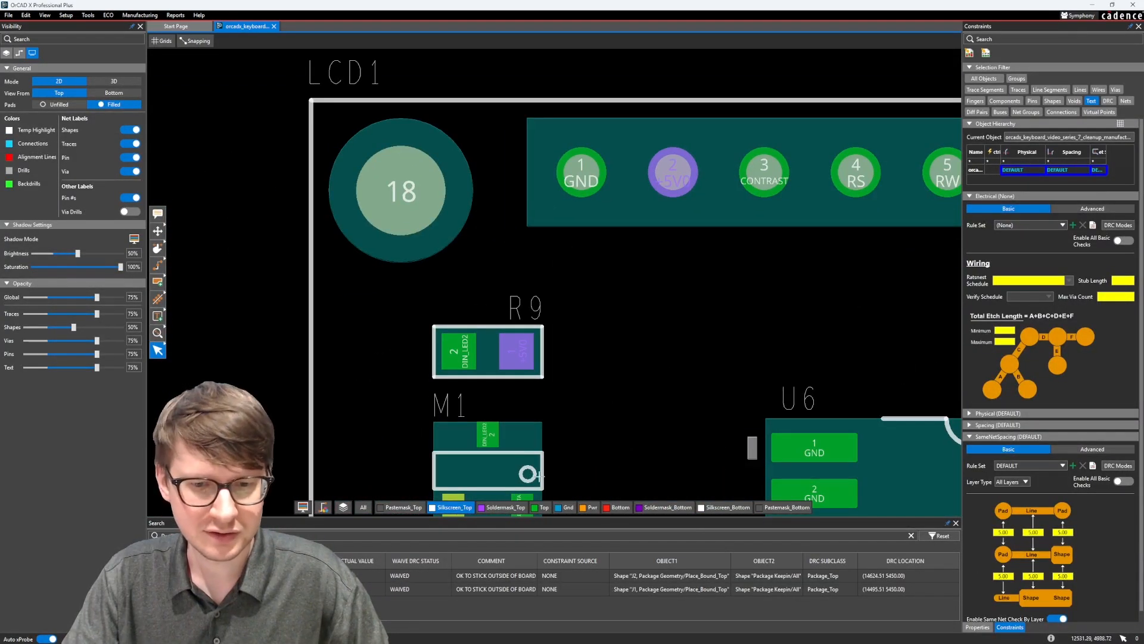
click(546, 507)
scroll(476, 265, down, 3)
middle_drag(487, 274, 523, 250)
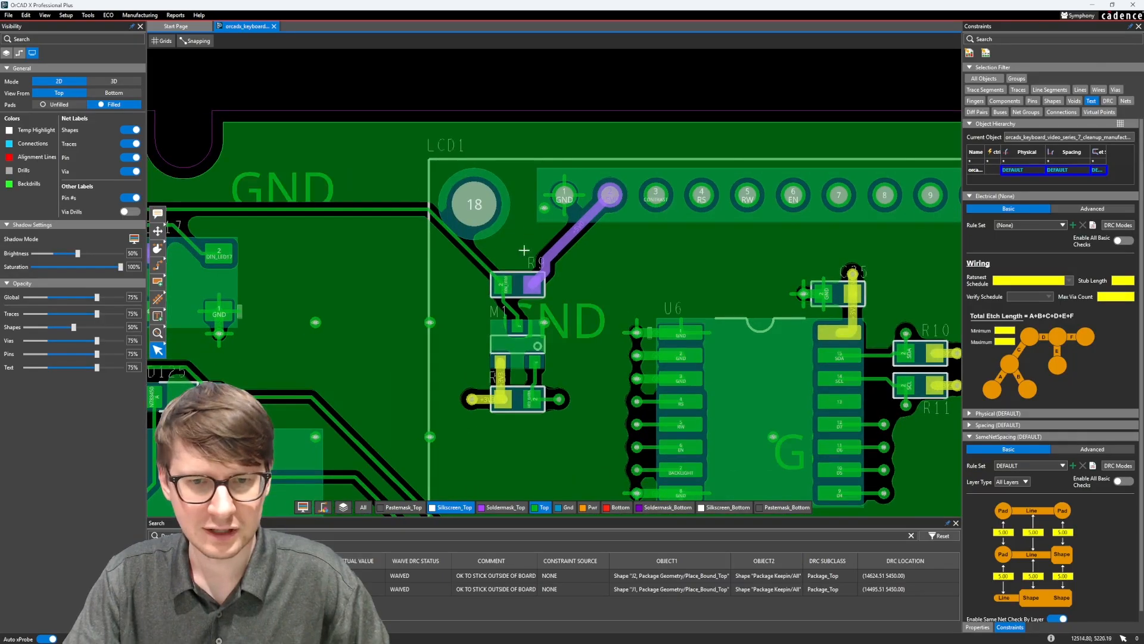
Slide the diagonal trace running to R9 away from the pad of LCD1's mounting hole 18.
key(s)
drag(466, 258, 449, 254)
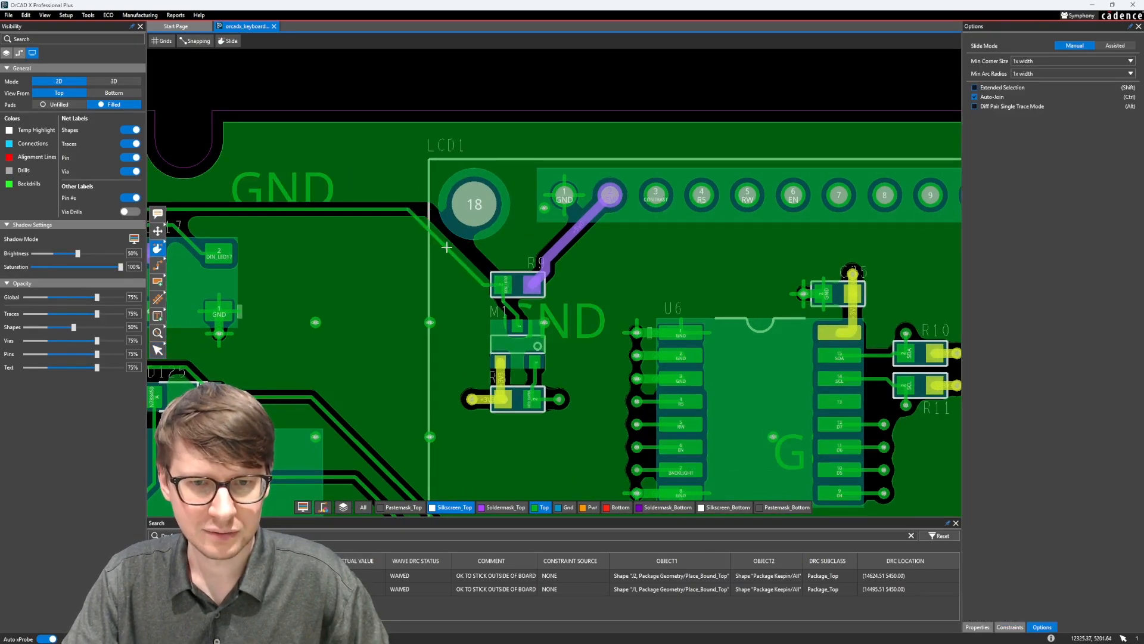
click(446, 247)
Slide the horizontal and diagonal trace segments around LCD1's mounting hole 17 away from its pad, undoing one excess slide.
scroll(508, 259, down, 2)
middle_drag(580, 355, 600, 286)
middle_drag(543, 361, 543, 287)
scroll(528, 342, up, 2)
middle_drag(508, 365, 554, 301)
scroll(583, 282, down, 1)
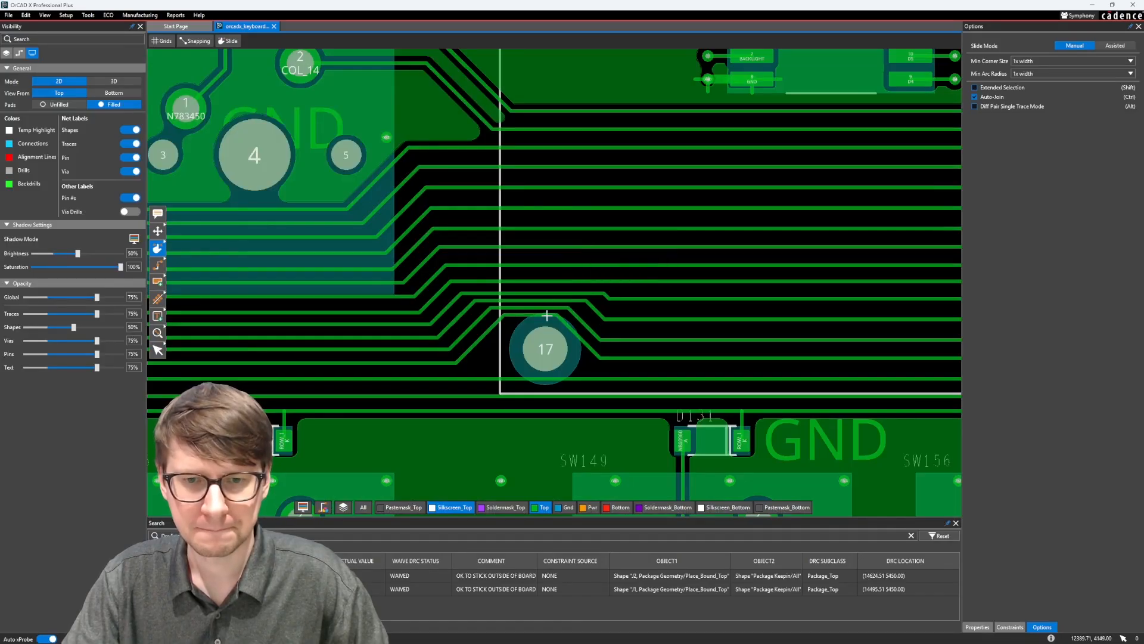
mouse_move(550, 280)
middle_down()
mouse_move(523, 276)
mouse_move(527, 263)
middle_up()
middle_drag(497, 365, 512, 328)
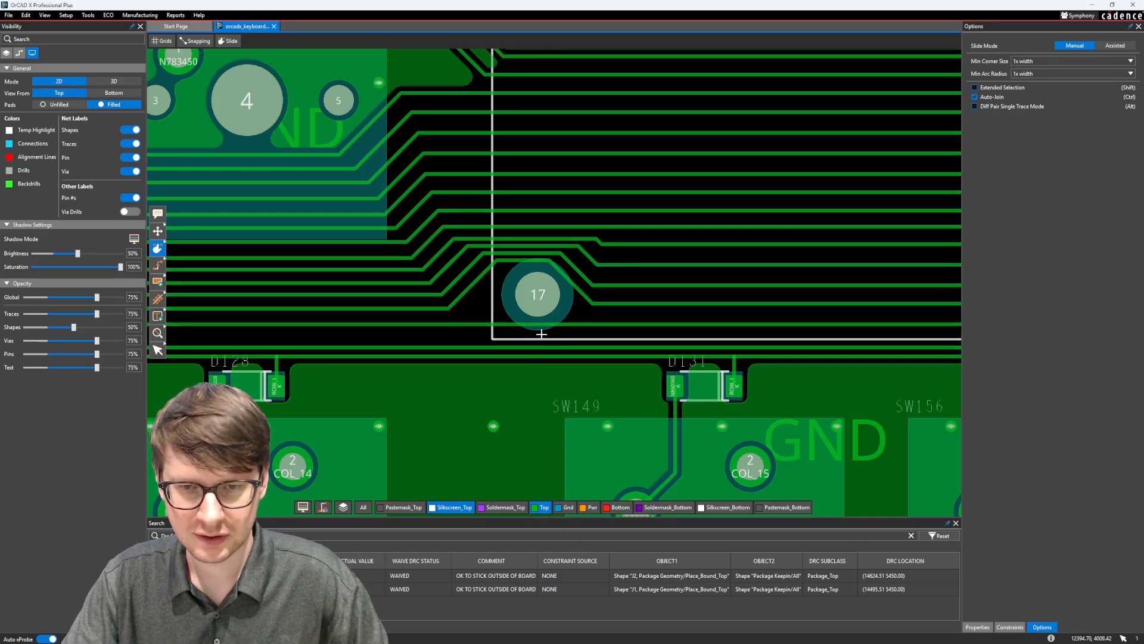
mouse_move(569, 271)
mouse_down()
mouse_move(582, 269)
mouse_move(537, 251)
mouse_move(533, 239)
mouse_up()
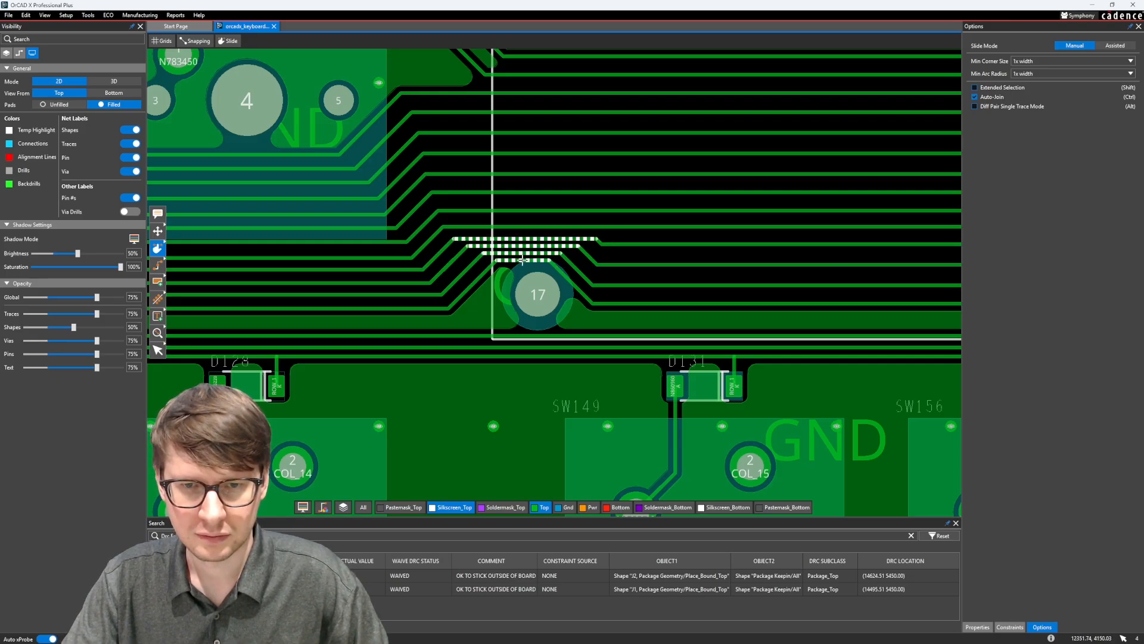
drag(532, 253, 525, 244)
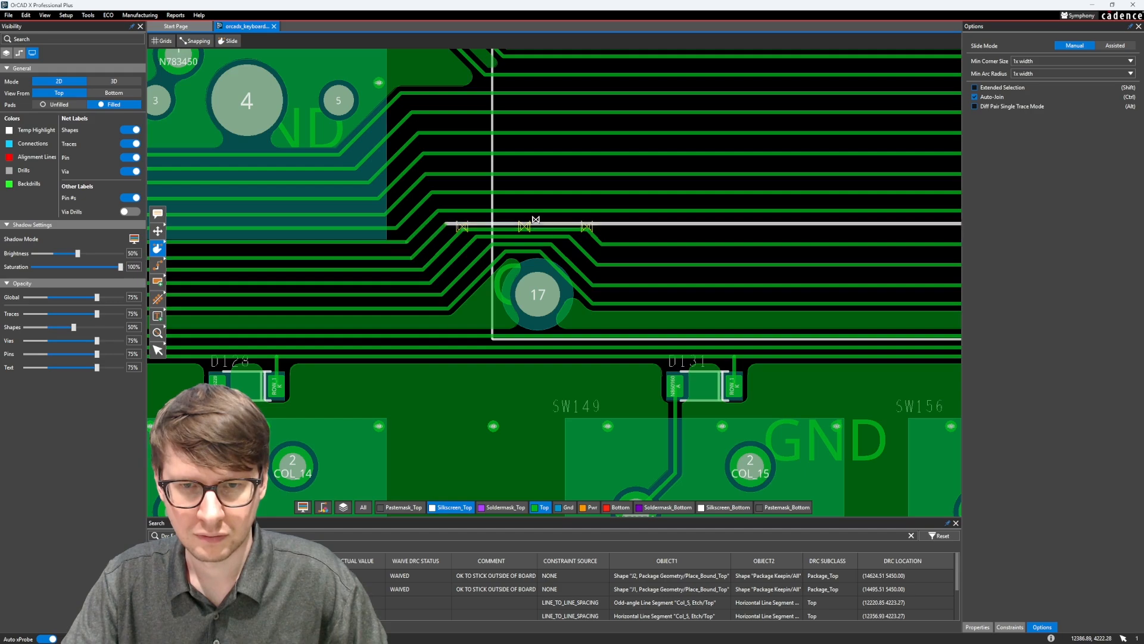
key(ctrl+z)
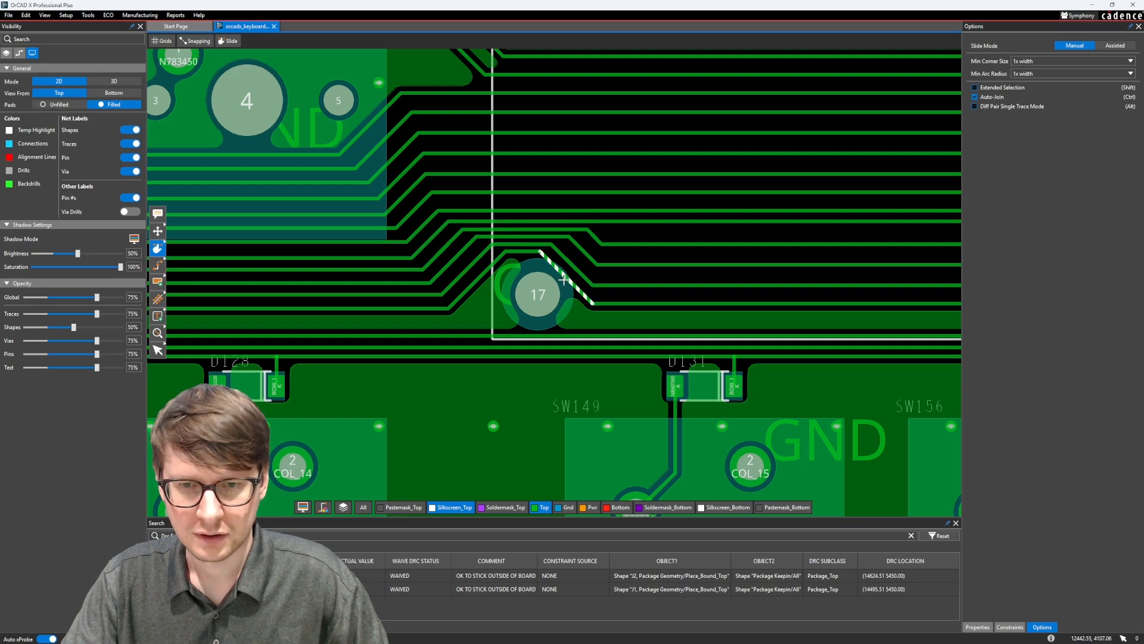
mouse_move(563, 279)
mouse_down()
mouse_move(583, 236)
mouse_move(613, 244)
mouse_up()
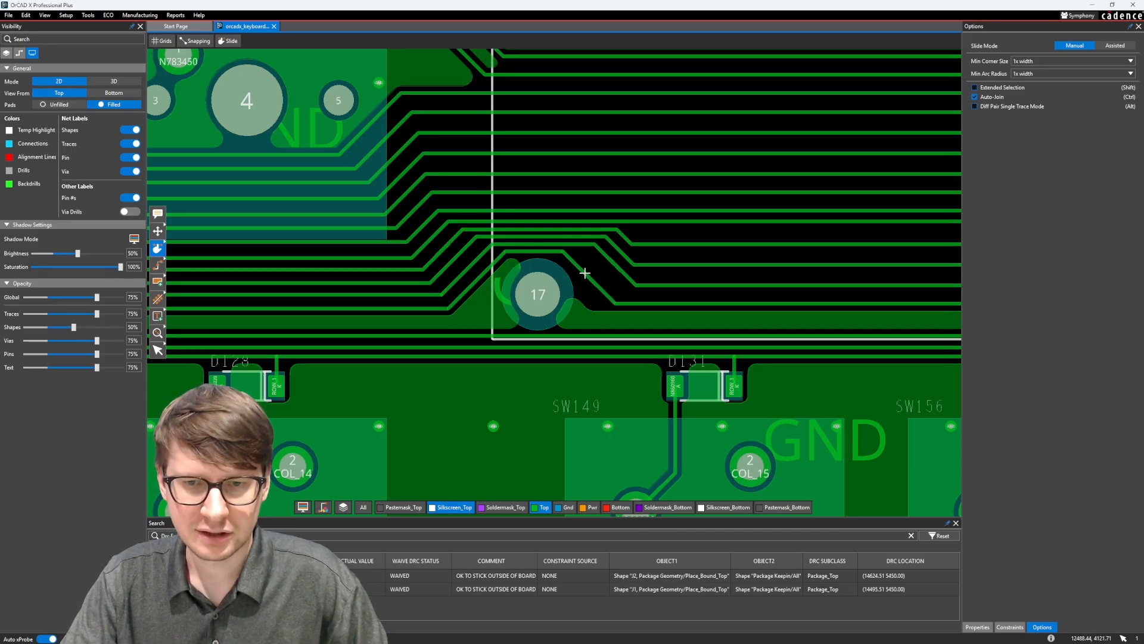
mouse_move(585, 273)
mouse_down()
mouse_move(626, 242)
mouse_move(616, 240)
mouse_up()
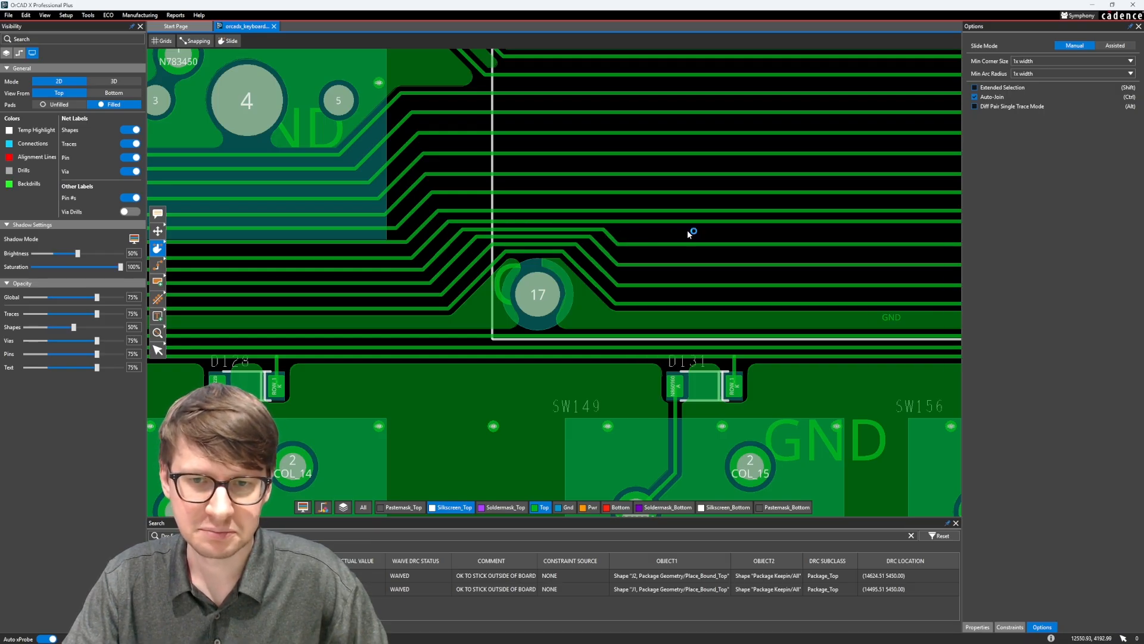
Check the copper clearance around LCD1's mounting hole 19 near R7, and end the Slide command.
scroll(685, 234, down, 4)
middle_drag(917, 262, 510, 262)
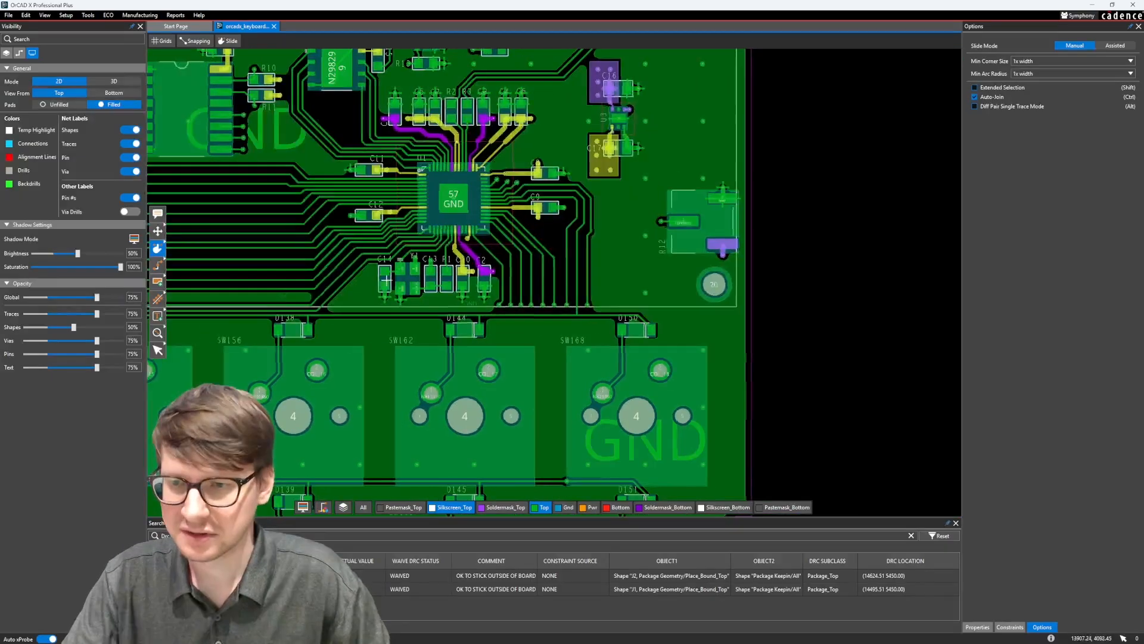
middle_drag(690, 136, 631, 307)
scroll(654, 167, up, 6)
scroll(677, 255, down, 4)
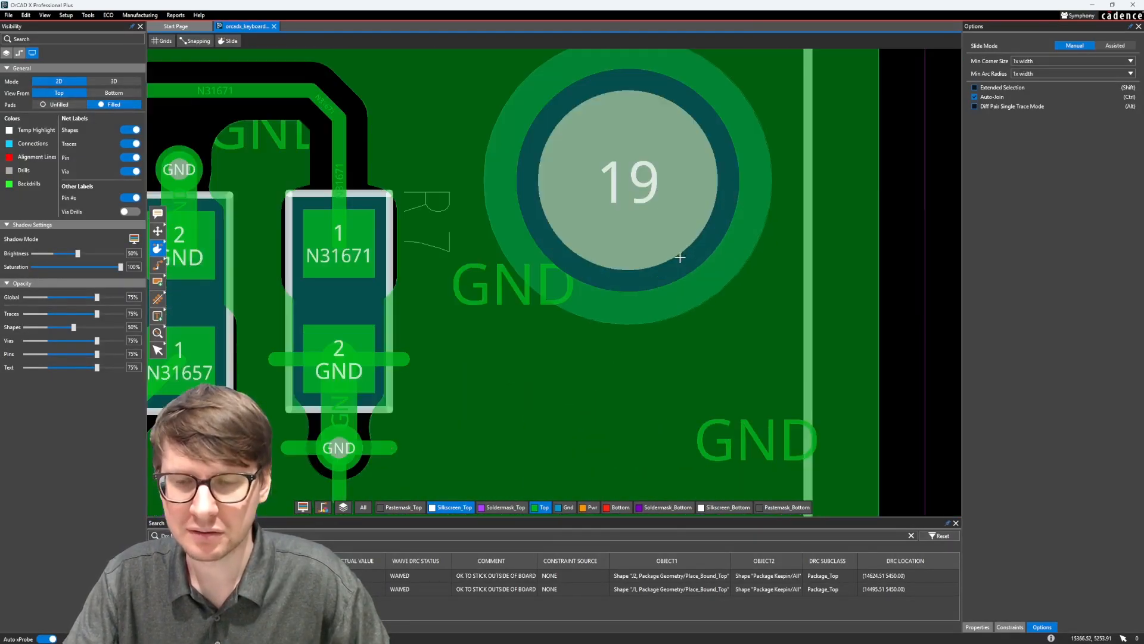
scroll(680, 258, up, 8)
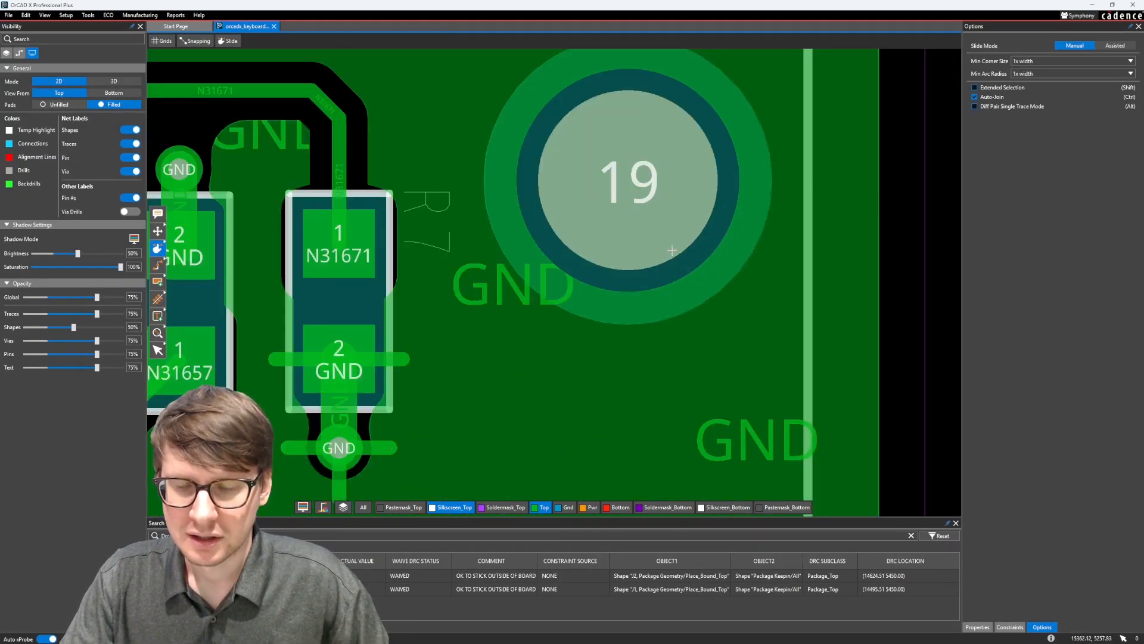
scroll(625, 168, down, 8)
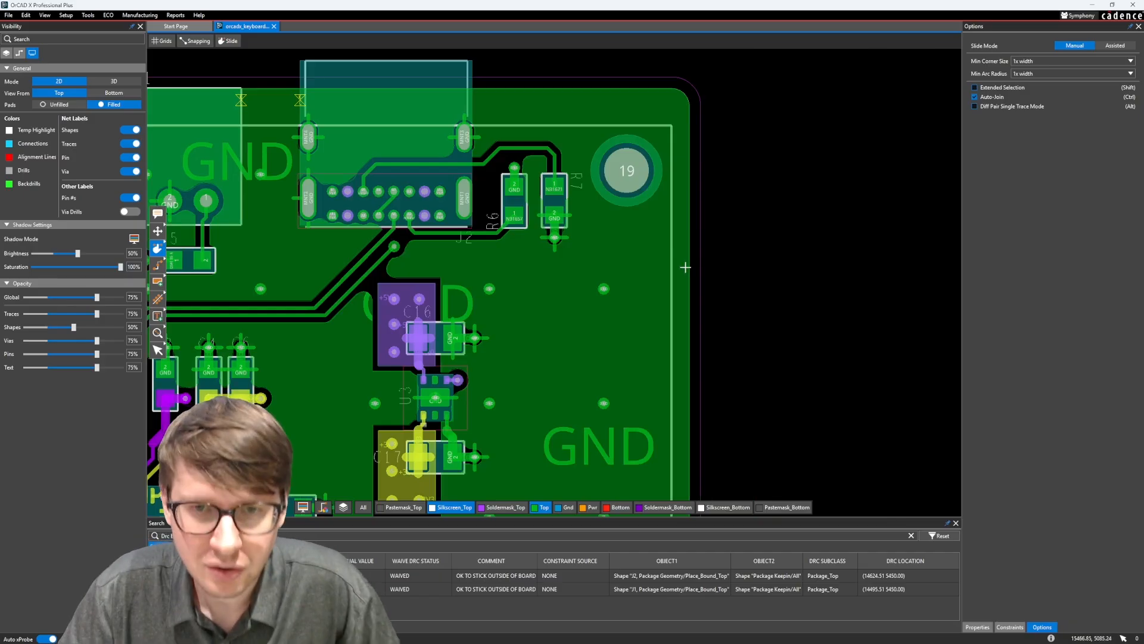
key(Escape)
Save the board with the adjusted traces, overwriting the existing board file.
scroll(677, 255, down, 8)
middle_drag(623, 268, 914, 119)
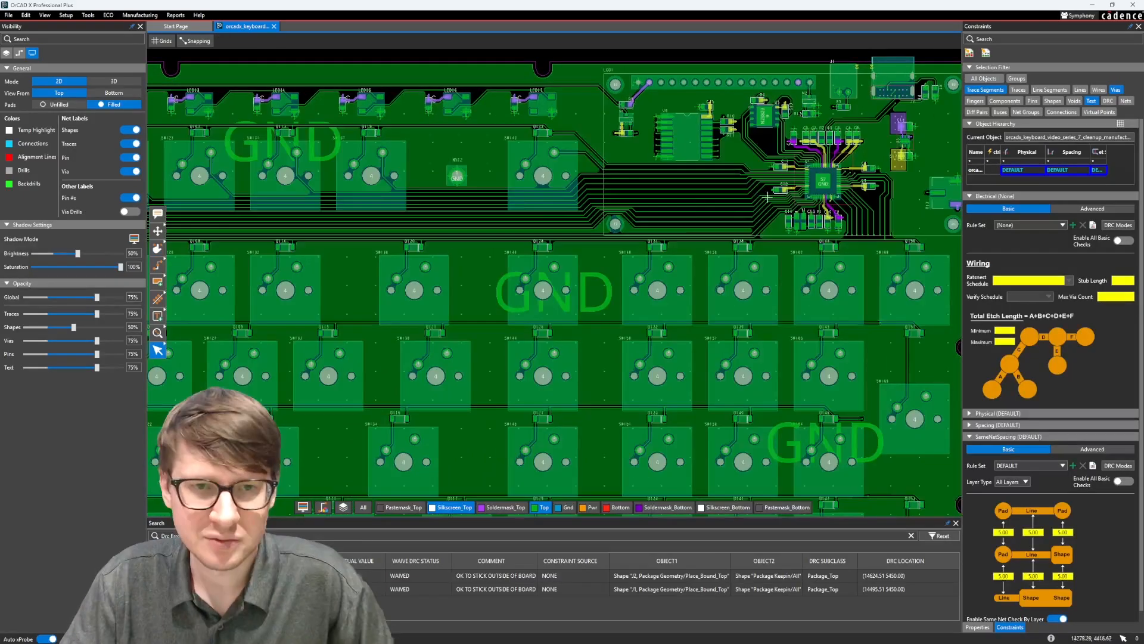
key(ctrl+s)
click(623, 344)
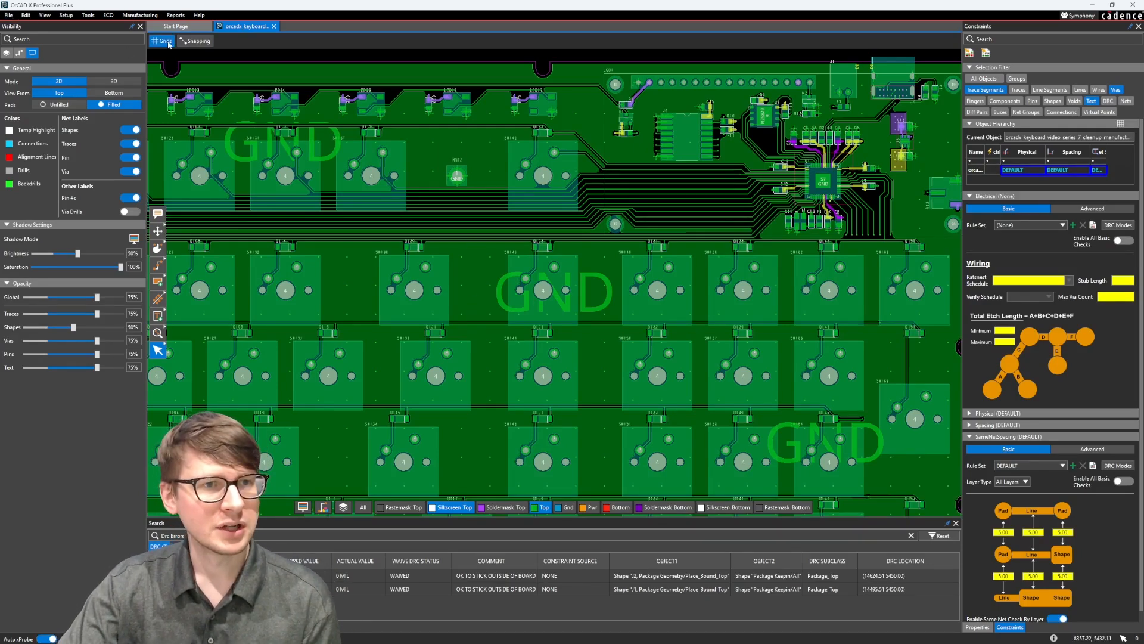
Create a new LiveDoc manufacturing document for the keyboard board from the template.
scroll(384, 172, down, 1)
middle_drag(394, 152, 661, 139)
scroll(661, 138, down, 1)
middle_drag(661, 139, 582, 243)
click(137, 16)
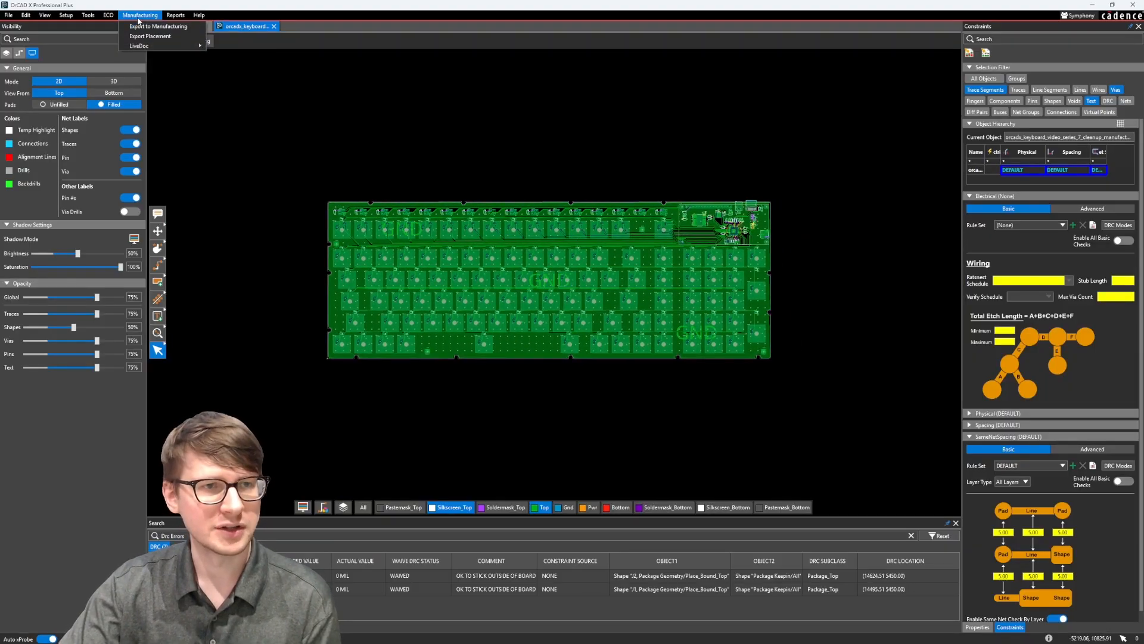
mouse_move(150, 49)
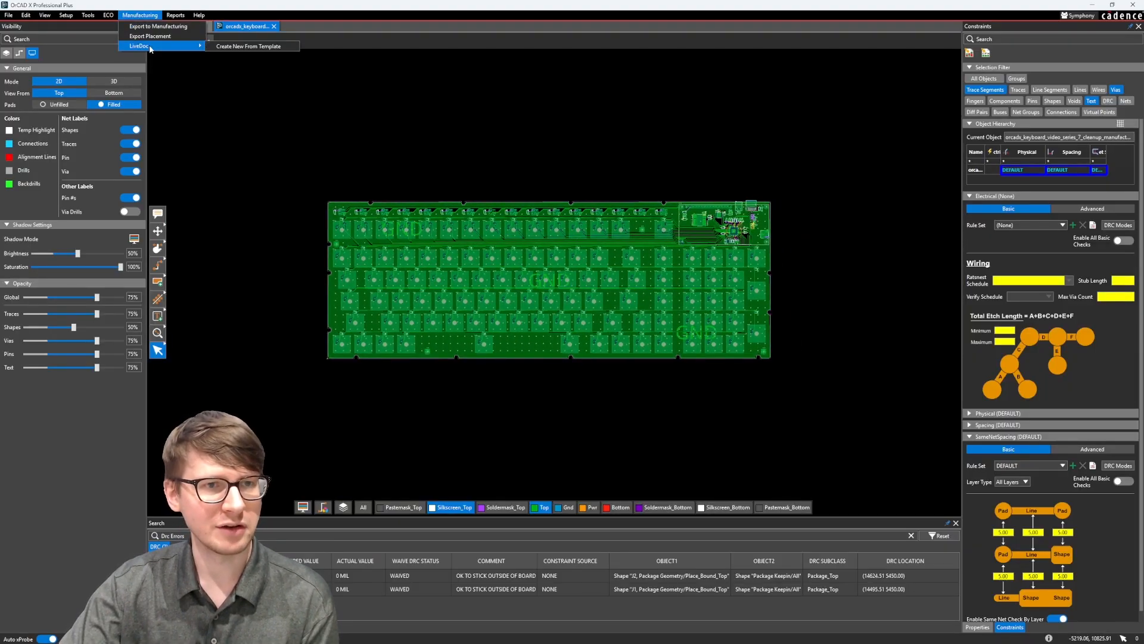
click(251, 48)
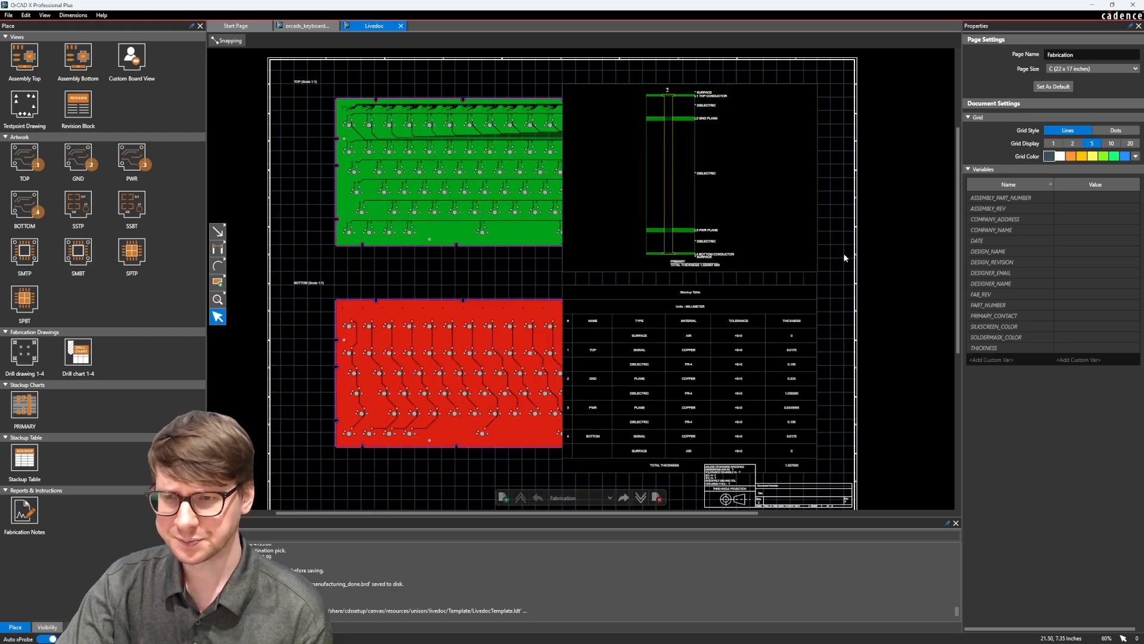
Set the Fabrication page size to D (34 x 22 inches).
click(1070, 67)
click(1062, 100)
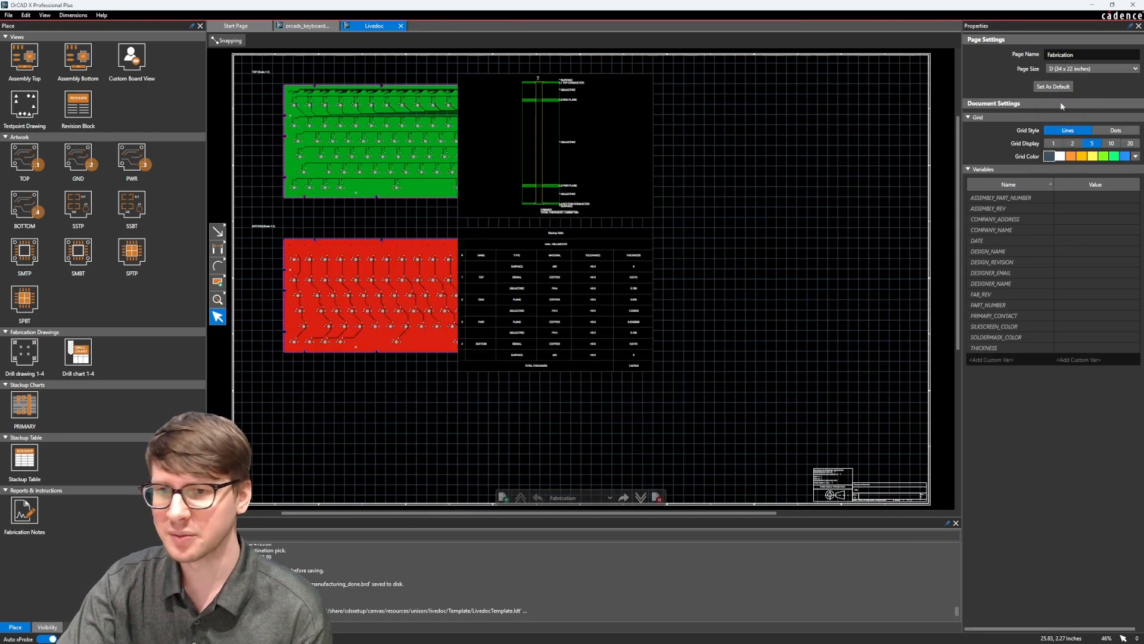
Move the layer stackup chart on the Fabrication page clear of the TOP artwork, into the empty space beside it.
click(602, 180)
click(664, 192)
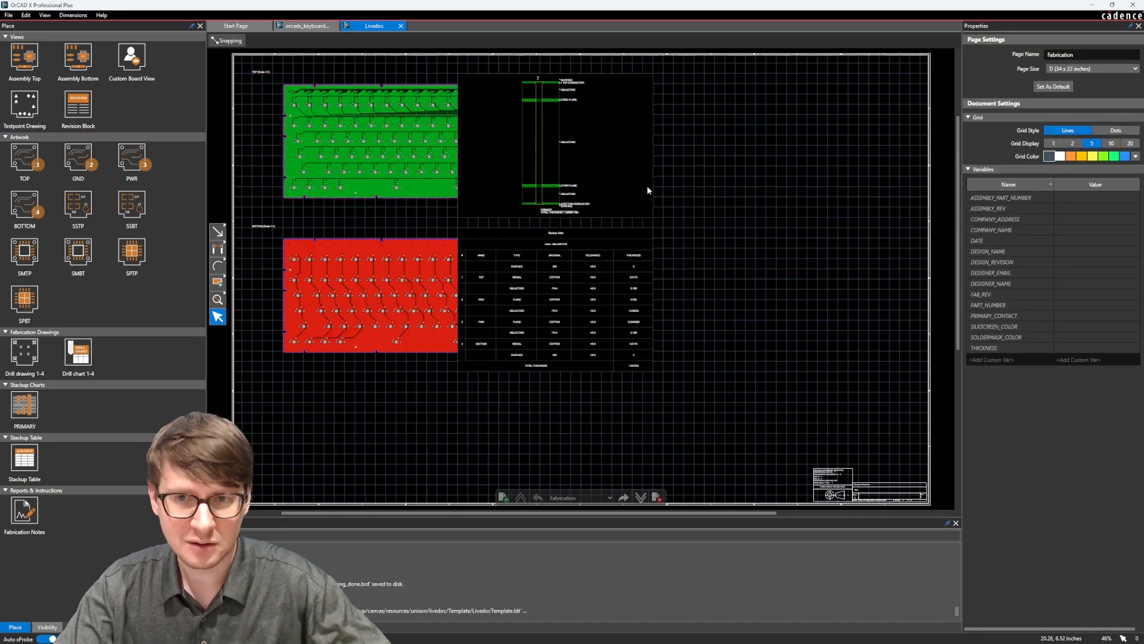
click(647, 185)
drag(643, 172, 833, 174)
Move the Stackup Table off the BOTTOM artwork so it sits directly below the stackup chart.
click(632, 288)
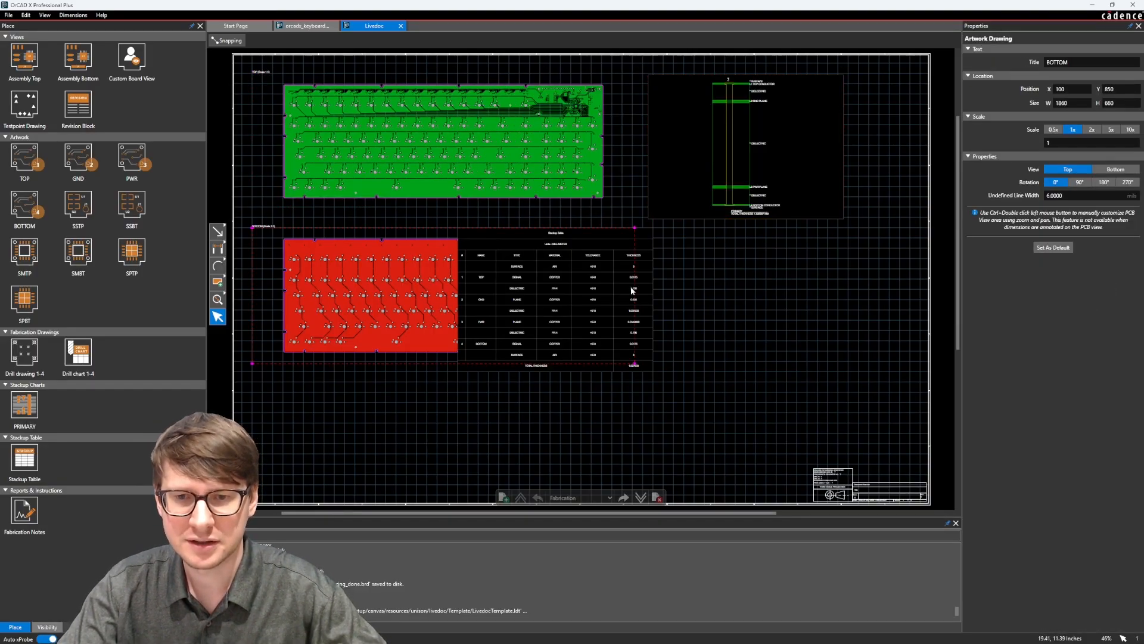
click(634, 304)
drag(632, 304, 813, 311)
key(ctrl+z)
click(624, 367)
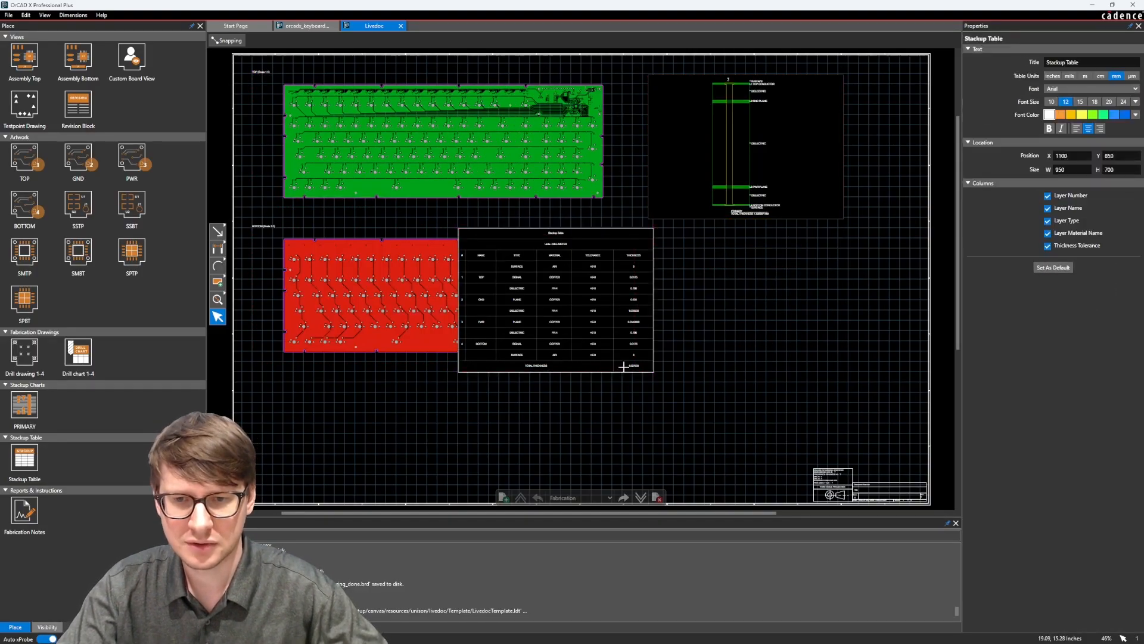
drag(639, 349, 825, 348)
click(722, 413)
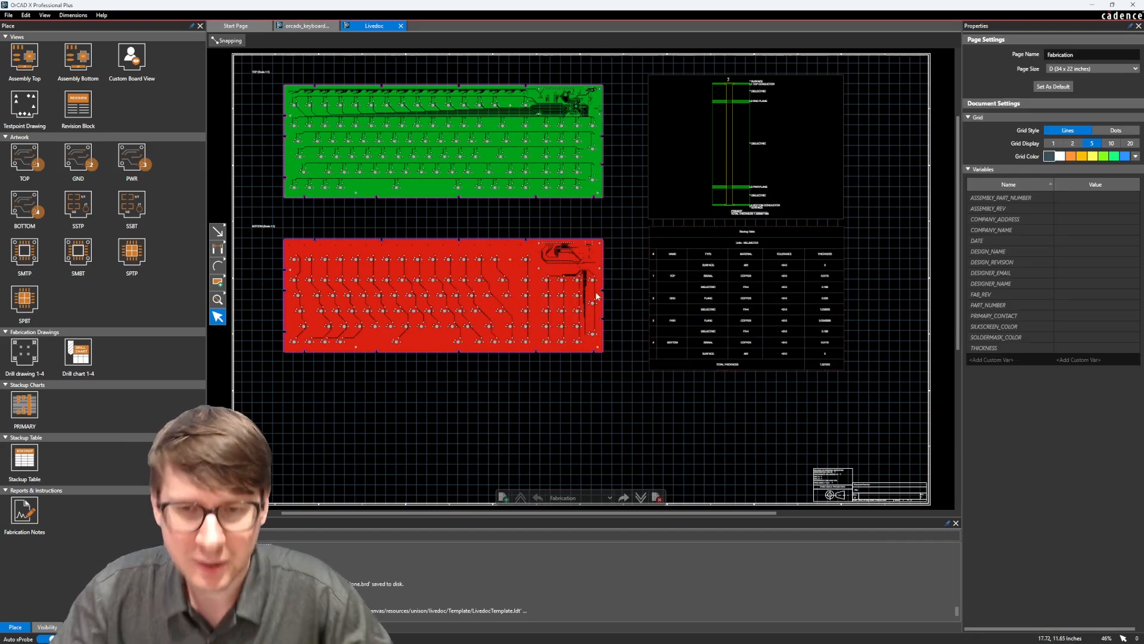
Examine the Fabrication page's TOP artwork, stackup chart layers and the materials and thicknesses in the Stackup Table.
middle_drag(266, 132, 267, 221)
scroll(247, 175, up, 2)
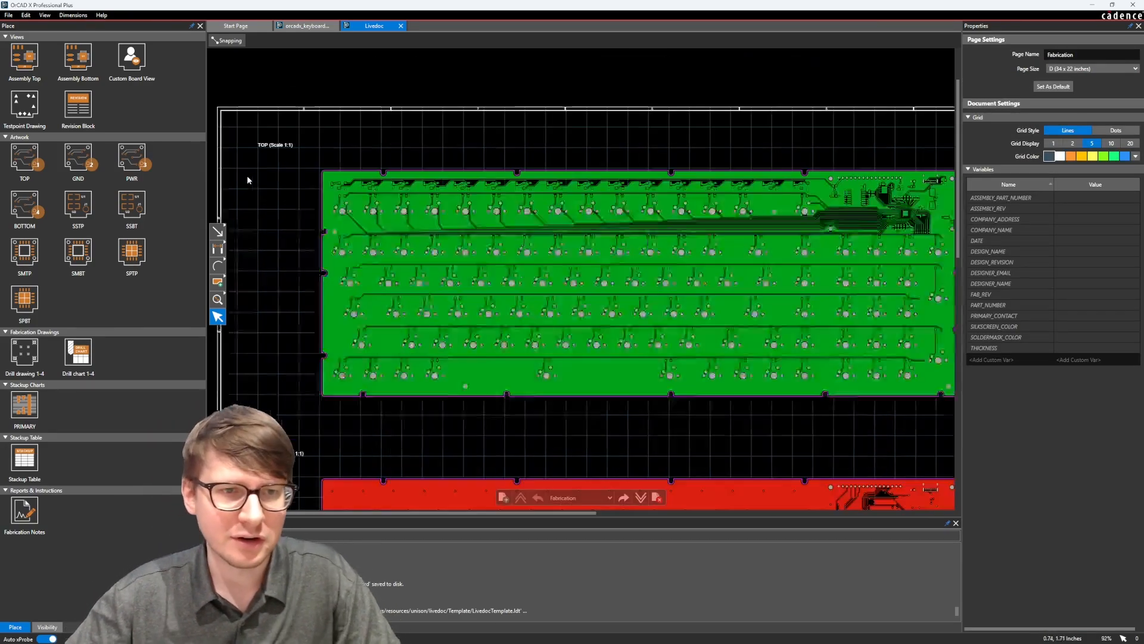
scroll(362, 177, down, 1)
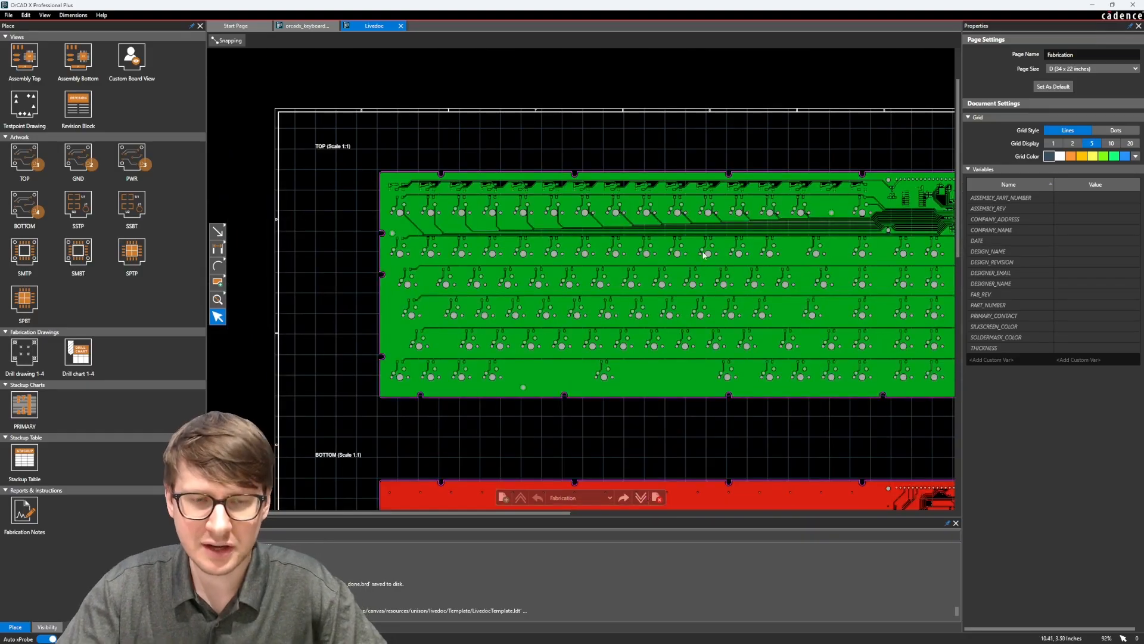
middle_drag(698, 248, 310, 189)
middle_drag(739, 242, 467, 191)
middle_drag(537, 190, 512, 240)
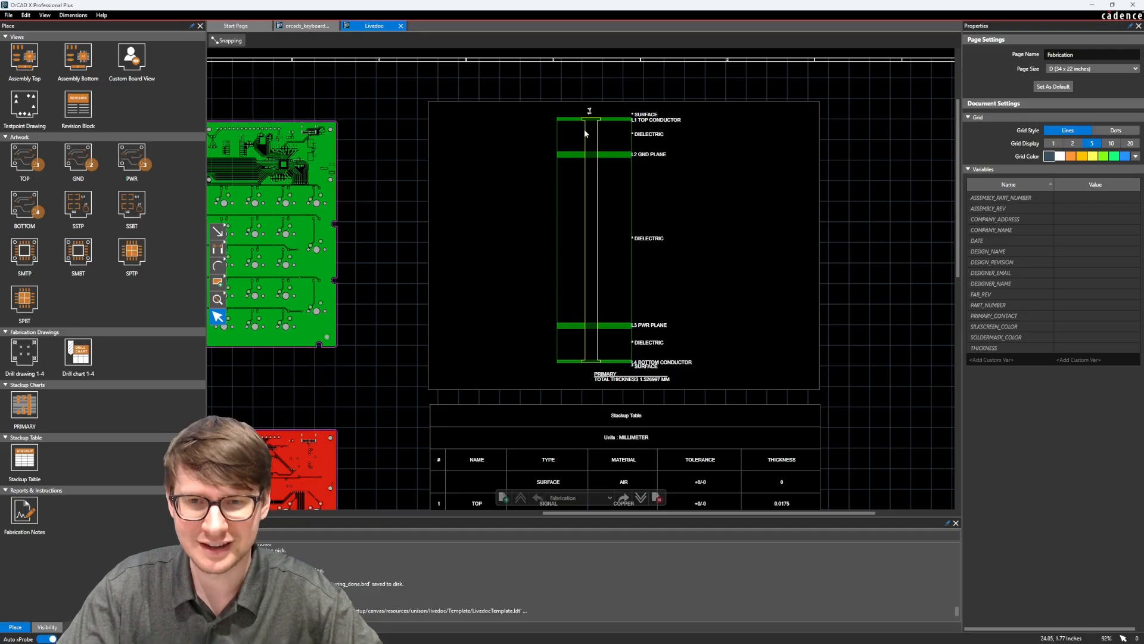
middle_drag(589, 335, 606, 160)
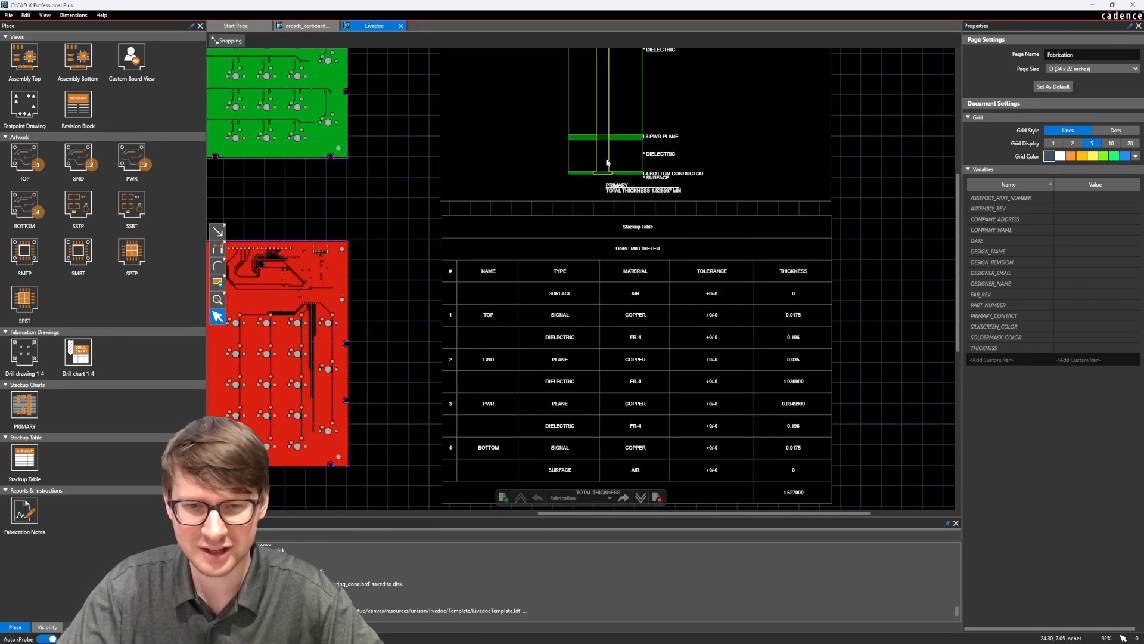
middle_drag(757, 314, 764, 228)
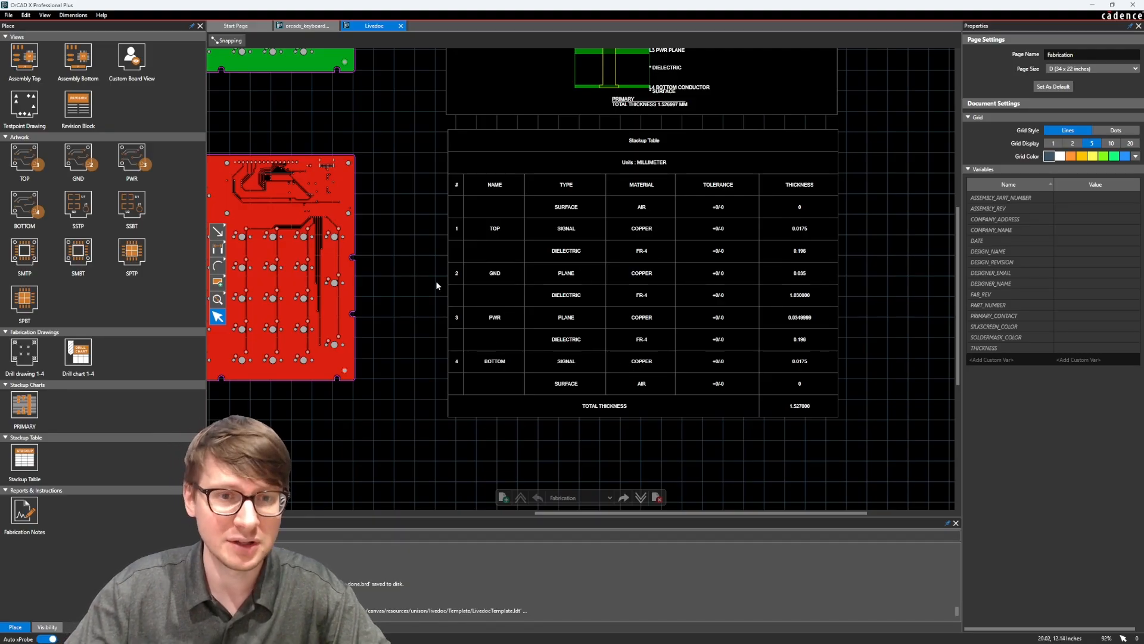
scroll(435, 281, down, 3)
middle_drag(524, 280, 651, 289)
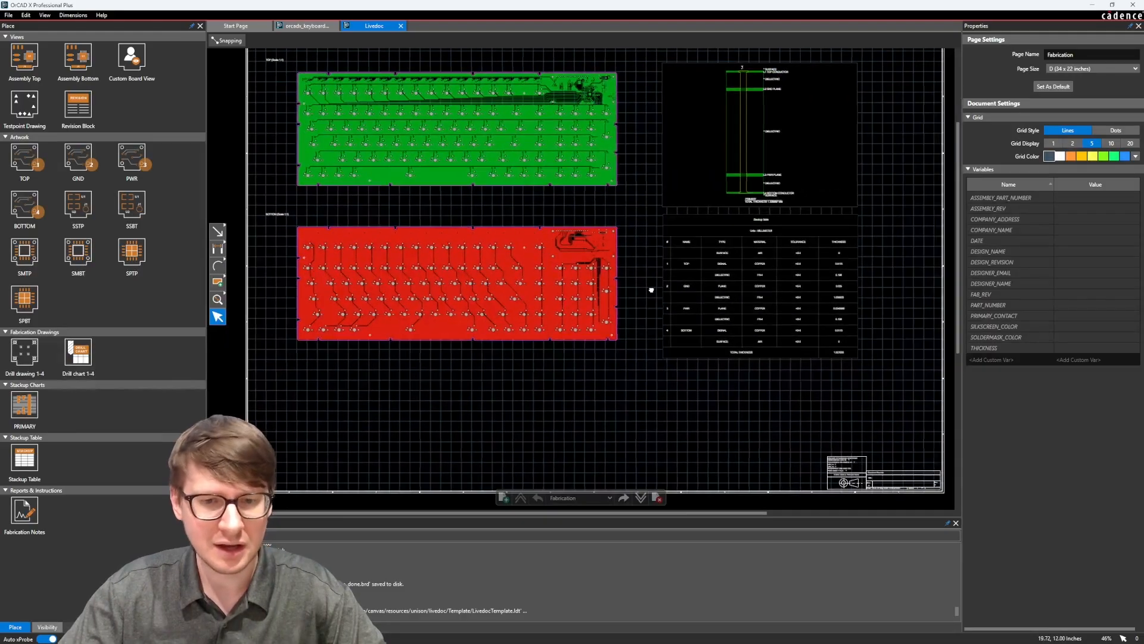
Place the Drill drawing 1-4 view near the upper-left corner of the blank Page1 sheet.
click(624, 497)
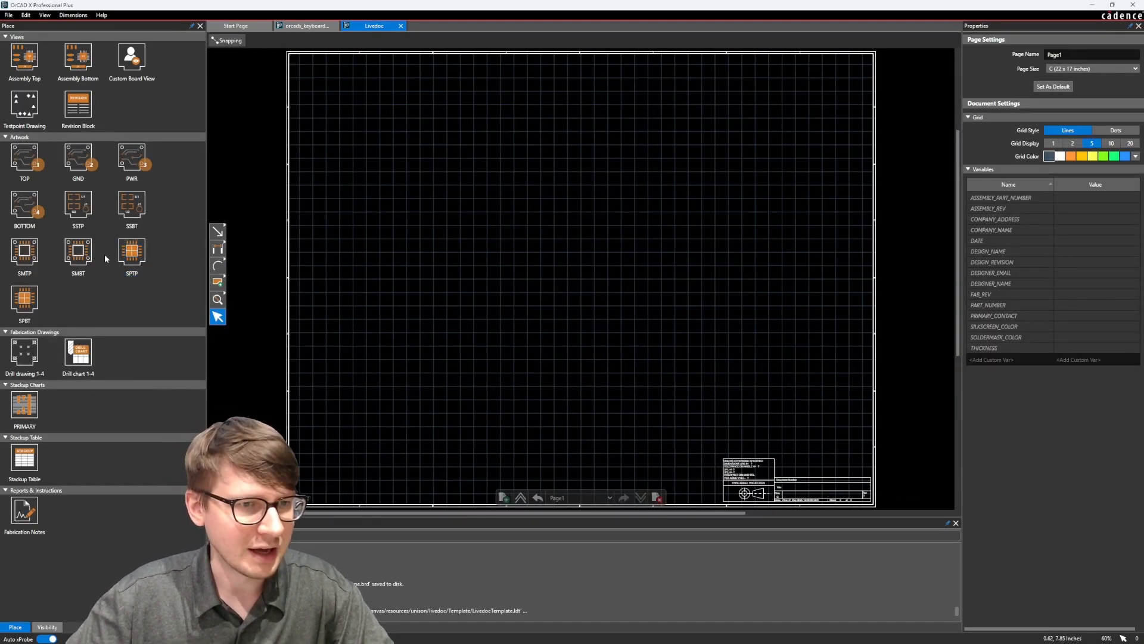
click(84, 194)
click(76, 177)
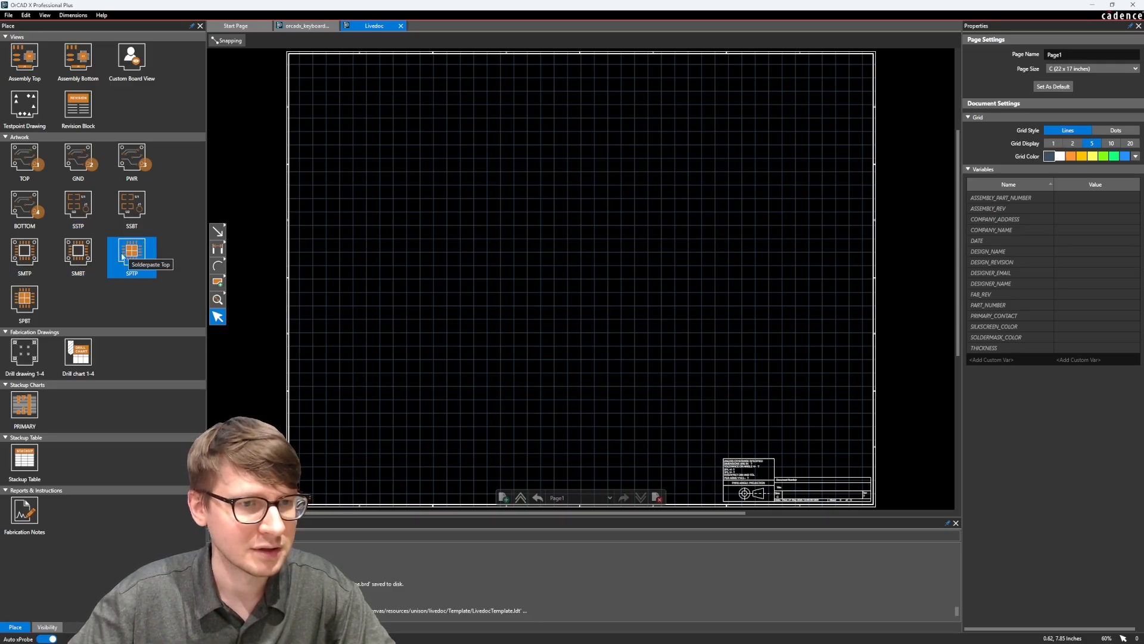
click(24, 354)
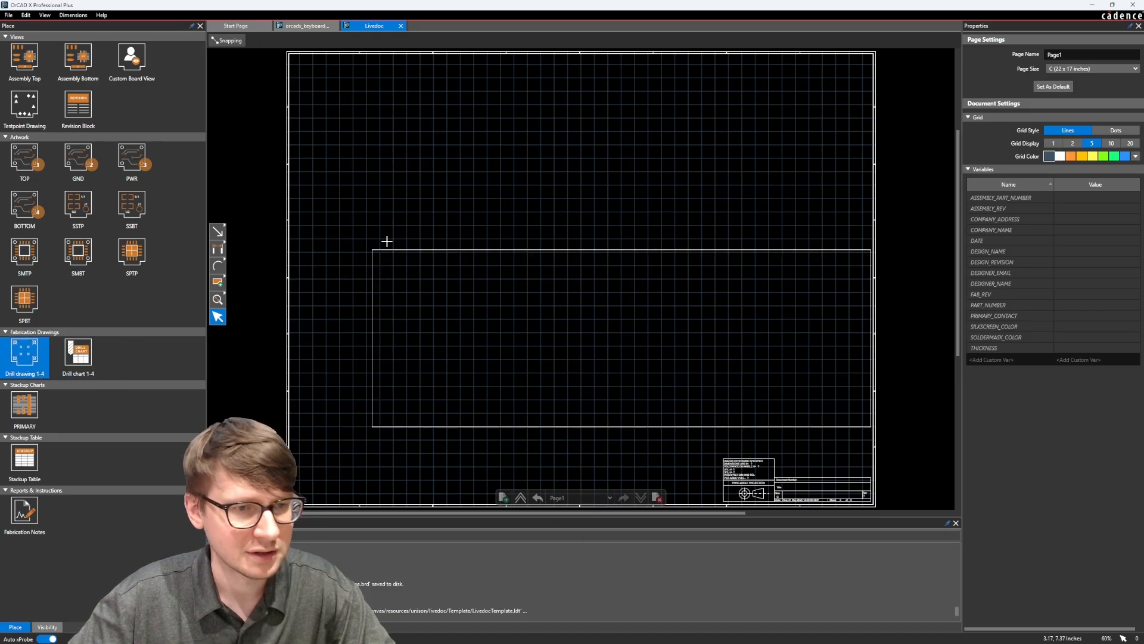
click(320, 75)
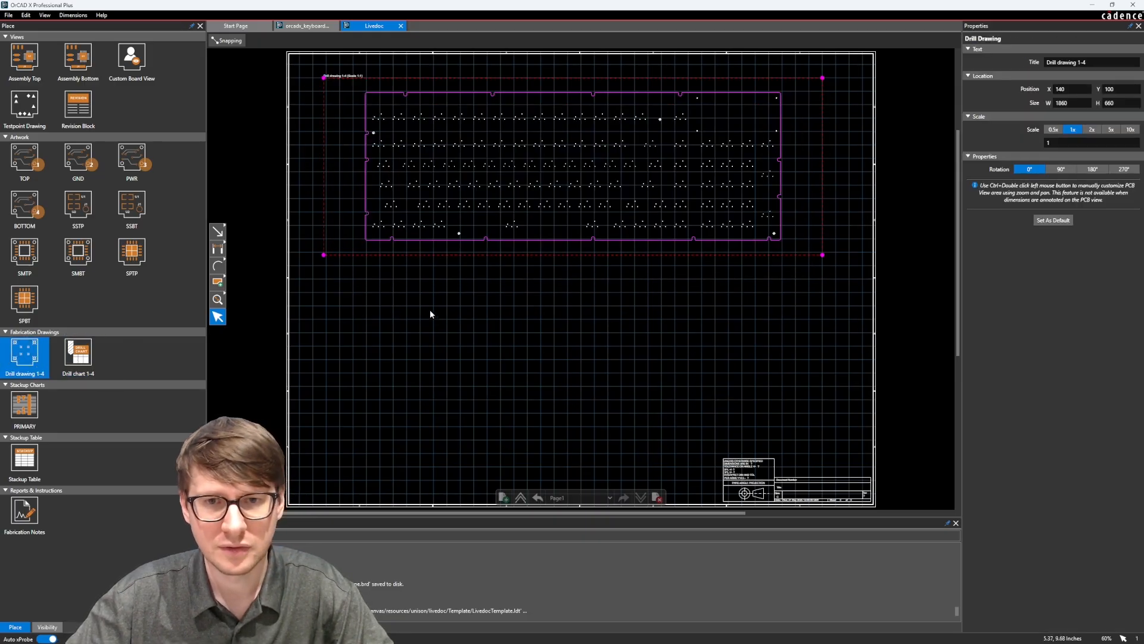
Place the Drill chart 1-4 below the drill drawing on Page1 and align it with the board outline's left edge.
click(82, 366)
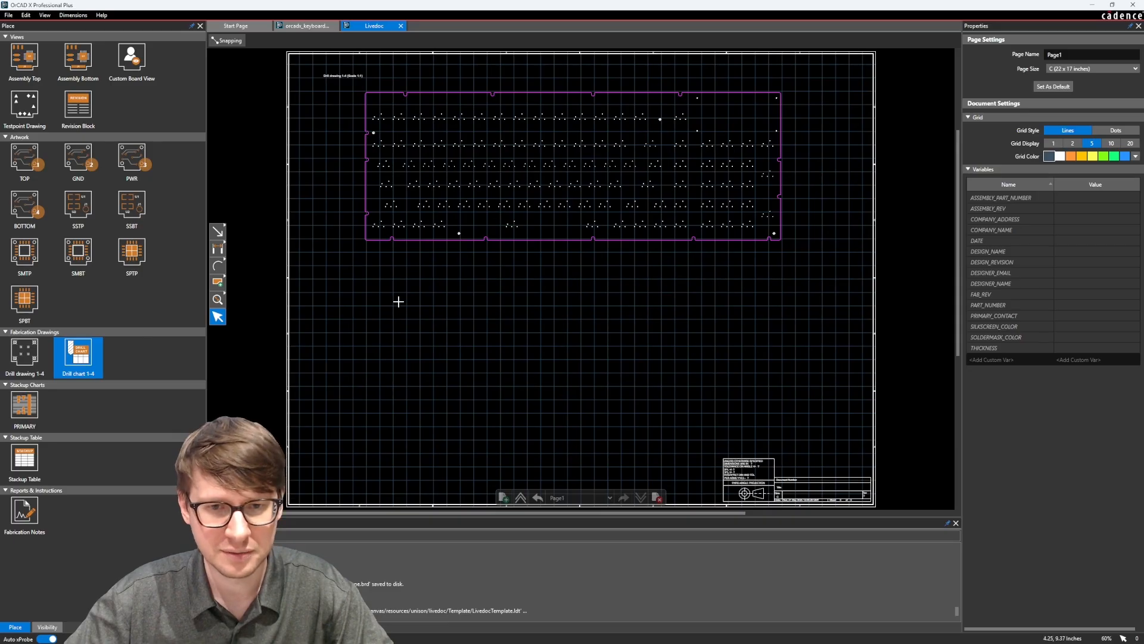
middle_drag(446, 316, 459, 269)
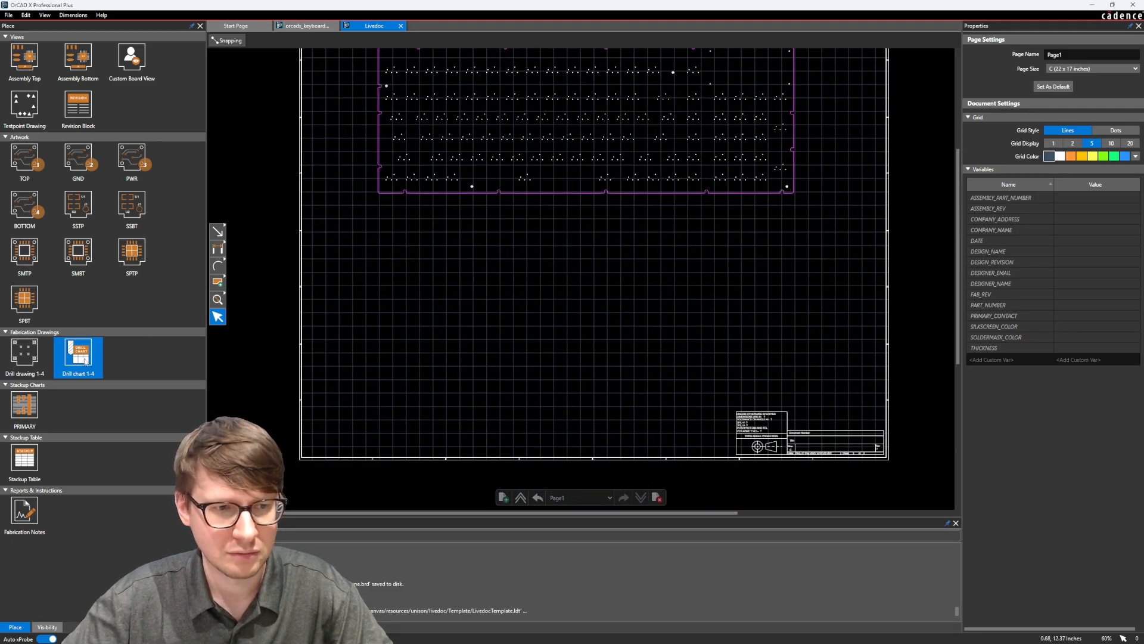
click(374, 298)
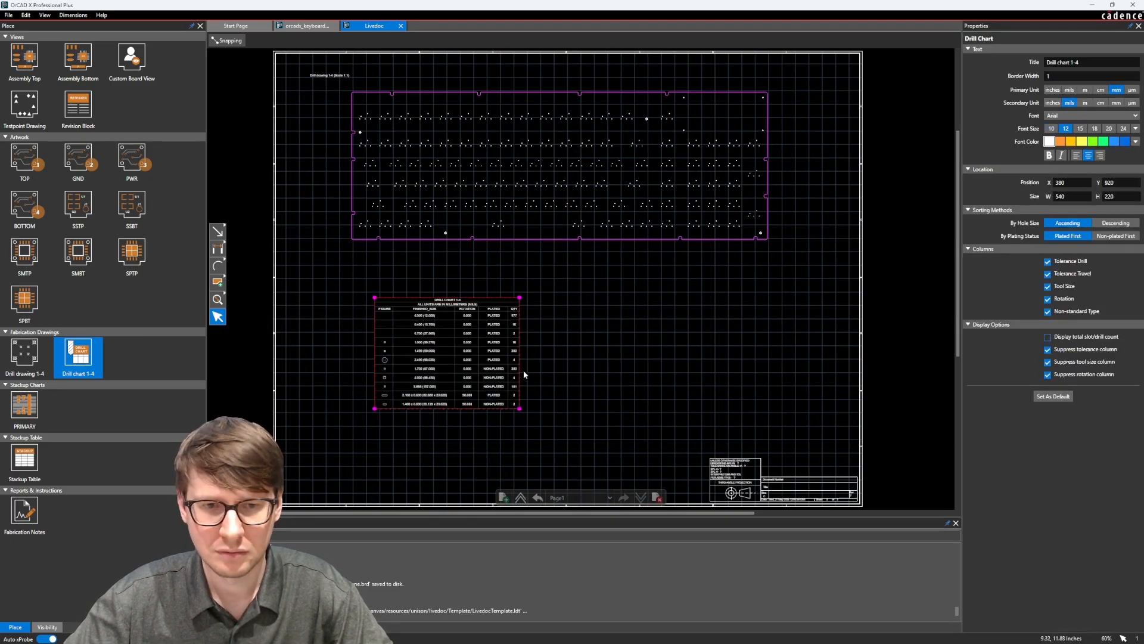
drag(453, 359, 431, 330)
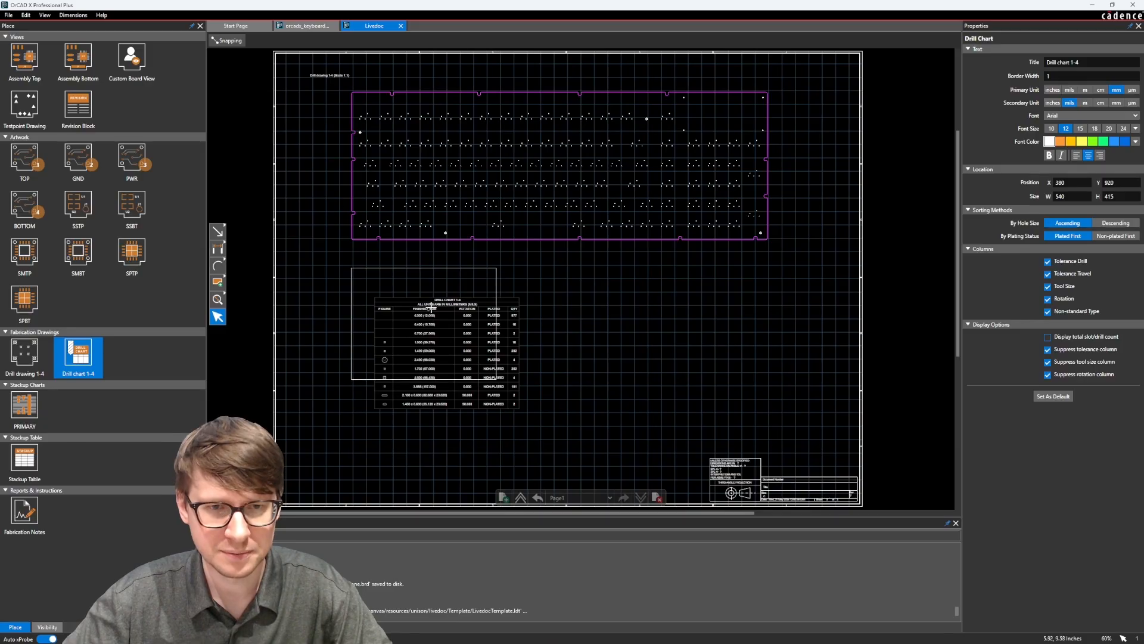
click(621, 367)
Review the Fabrication, Assembly and Page1 sheets of the document in turn, ending on the Assembly page.
click(572, 498)
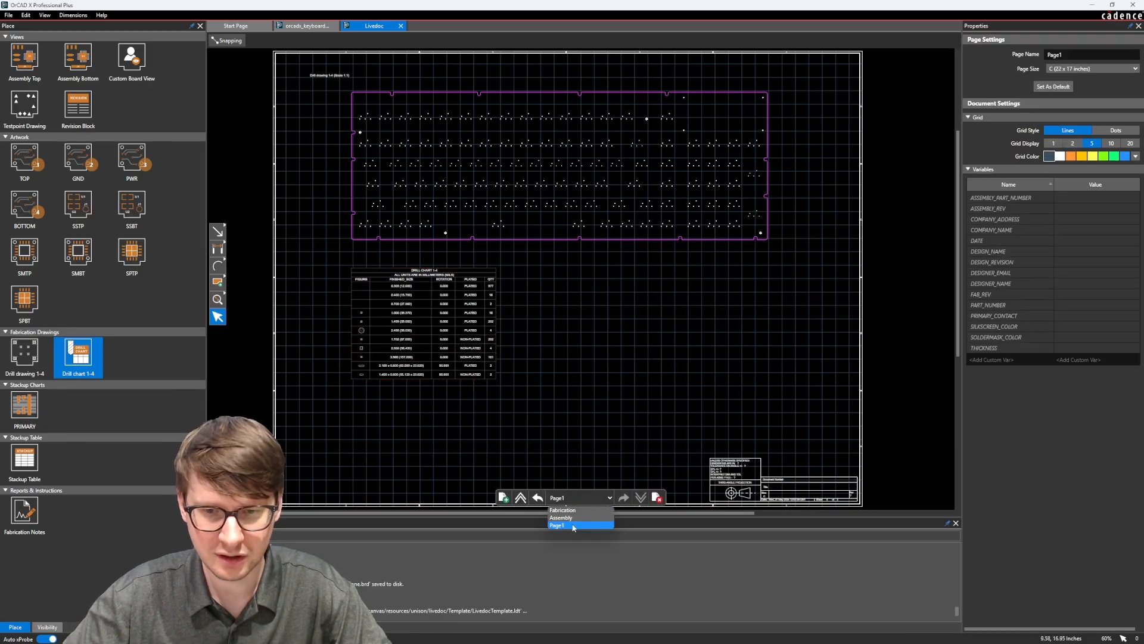
click(573, 512)
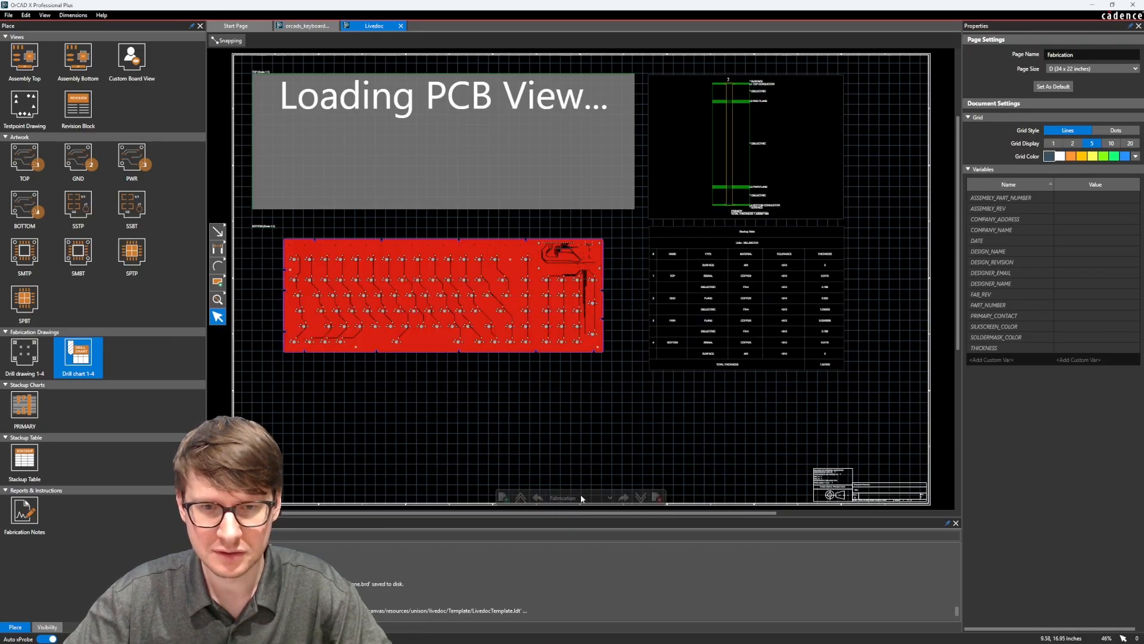
click(580, 497)
click(580, 515)
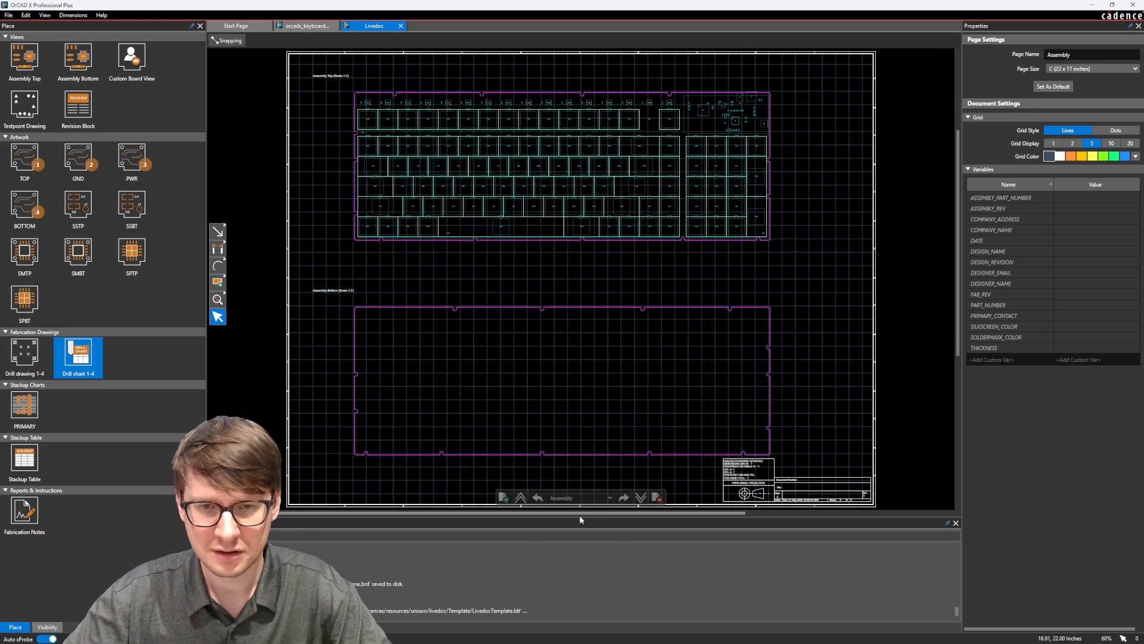
click(581, 496)
click(580, 525)
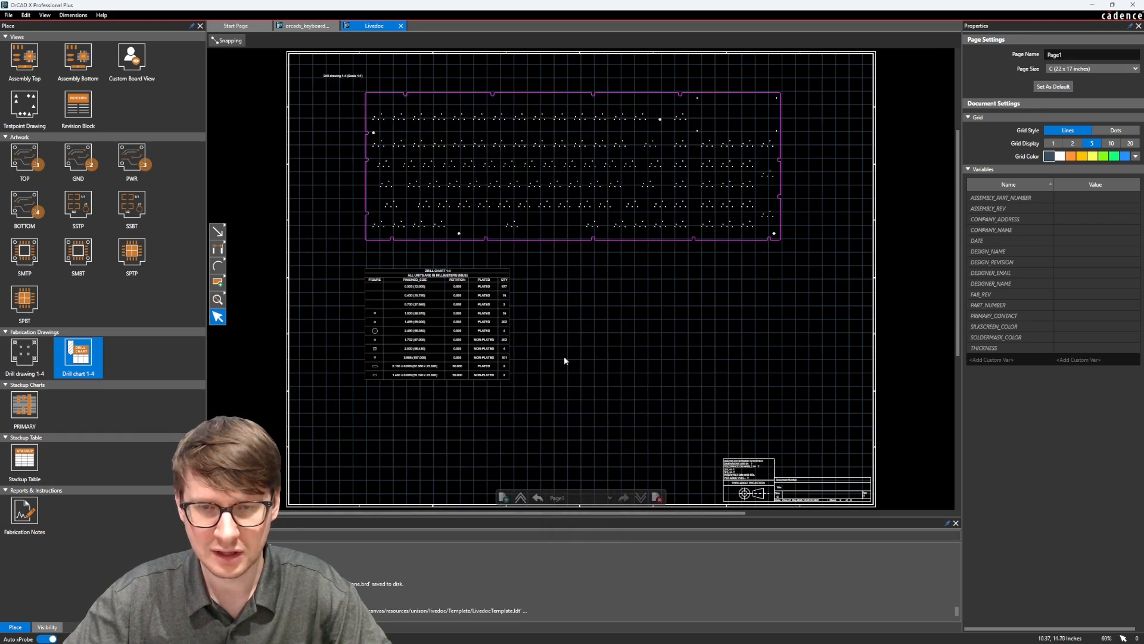
scroll(480, 192, up, 2)
scroll(480, 189, down, 2)
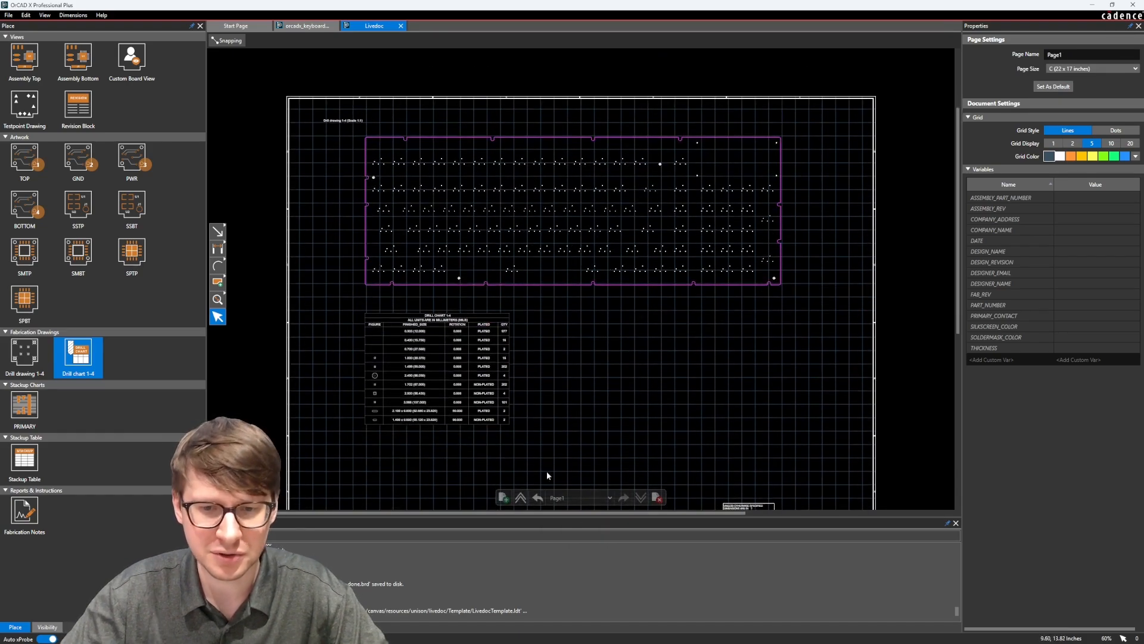
click(581, 496)
click(581, 505)
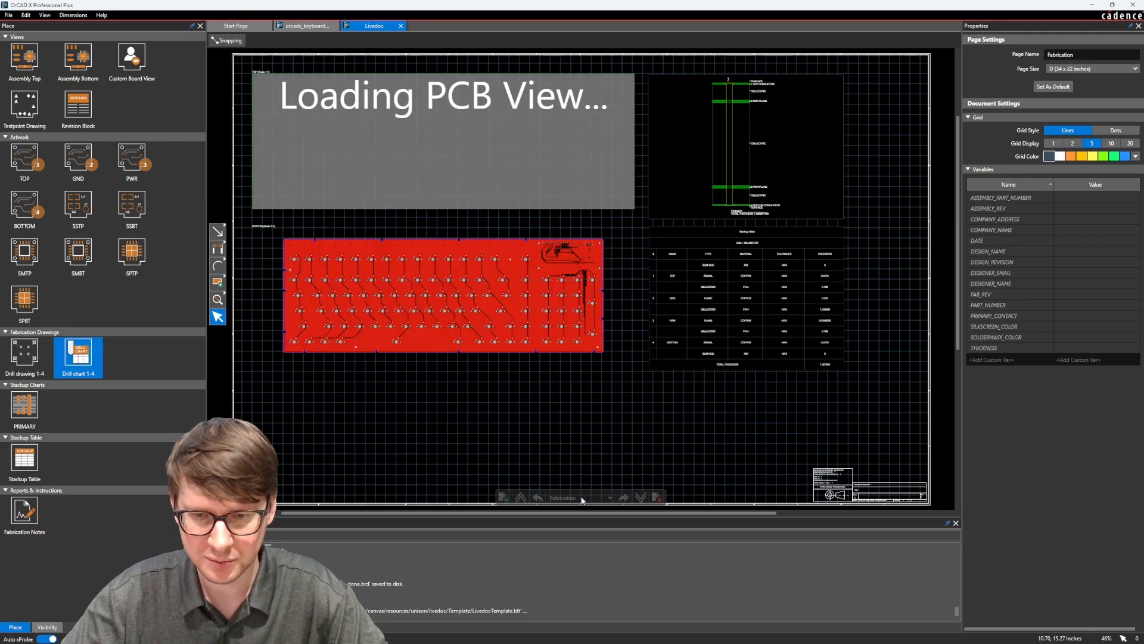
click(582, 497)
click(574, 515)
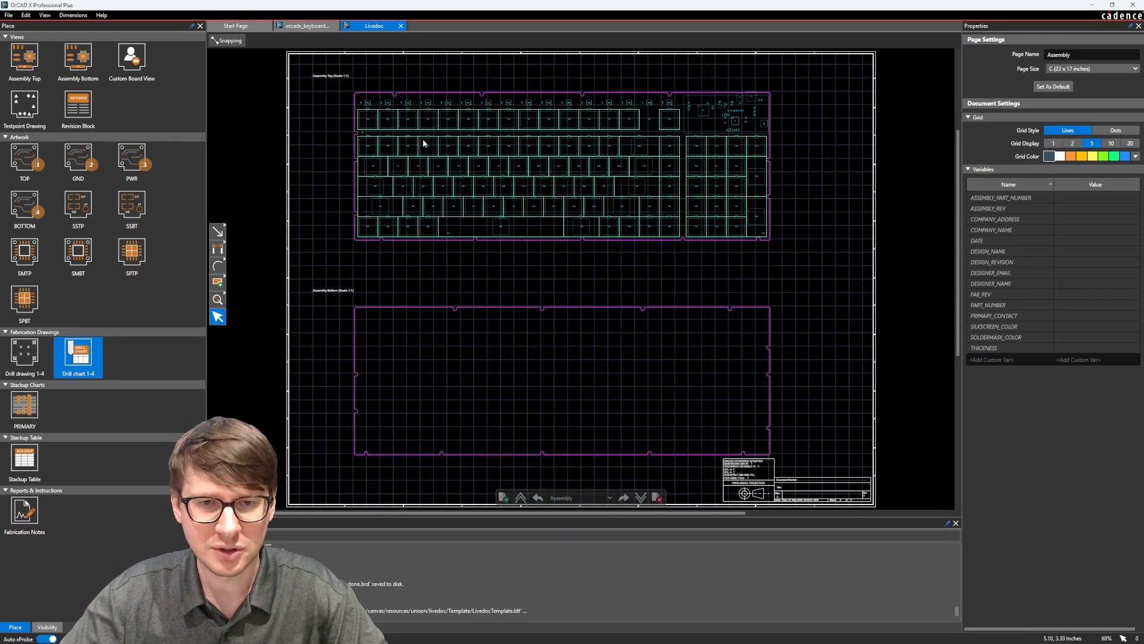
Inspect the Assembly Top drawing's component designators and its title, view and hole display properties, plus the Assembly Bottom drawing.
scroll(406, 139, up, 5)
scroll(352, 176, up, 4)
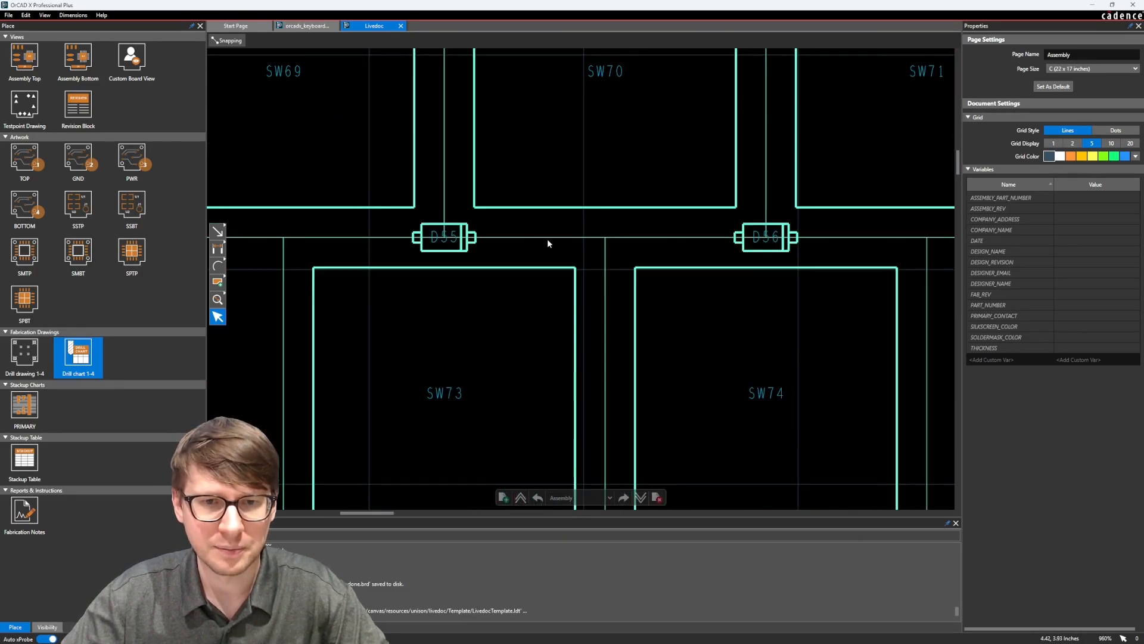
scroll(547, 238, down, 6)
click(520, 252)
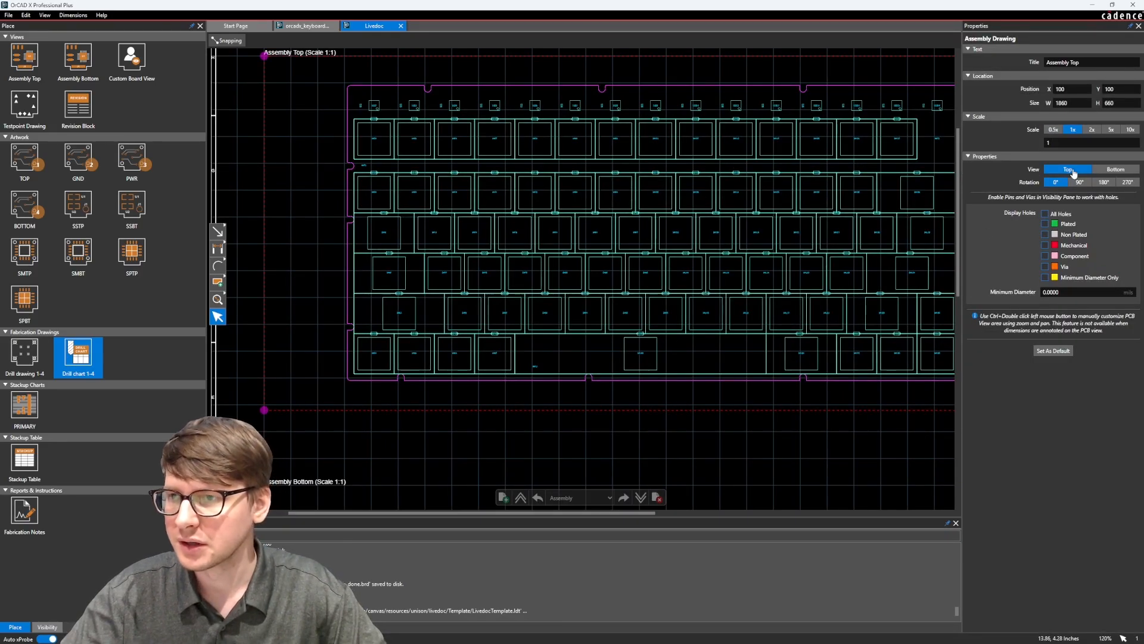
click(1080, 62)
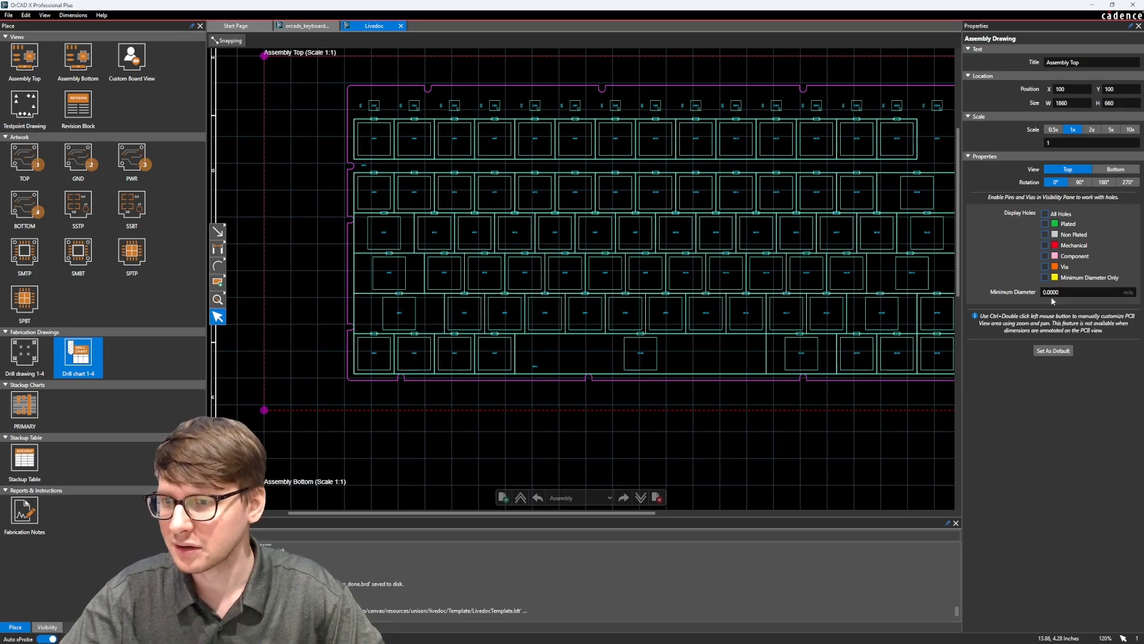
mouse_move(839, 397)
middle_down()
mouse_move(535, 402)
mouse_move(469, 385)
middle_up()
scroll(830, 232, up, 6)
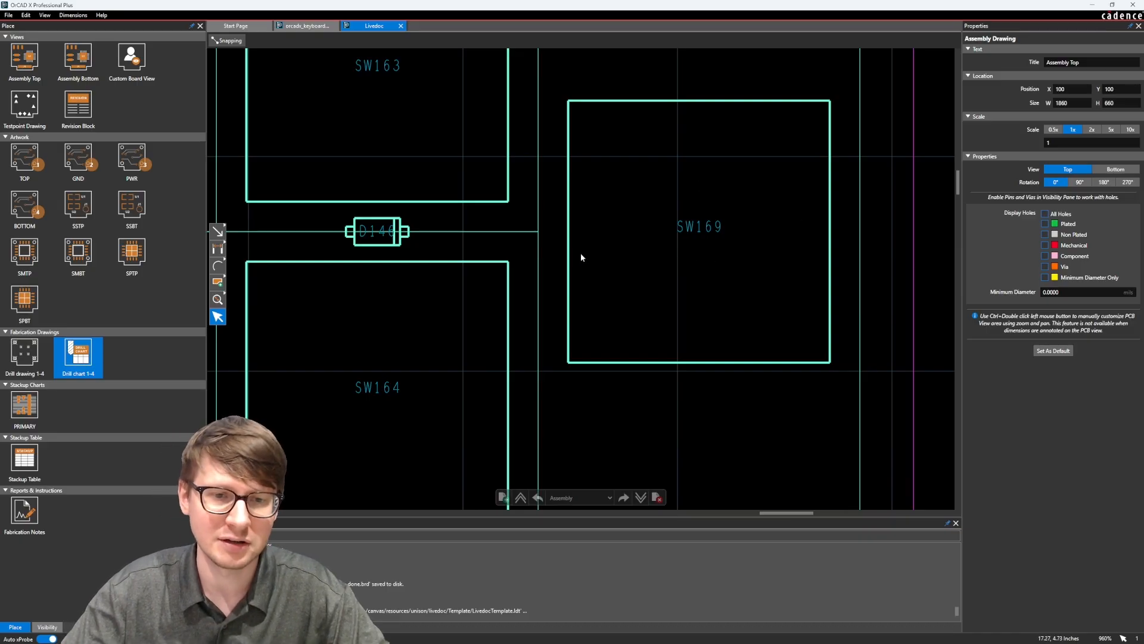
scroll(549, 237, down, 6)
middle_drag(737, 237, 928, 179)
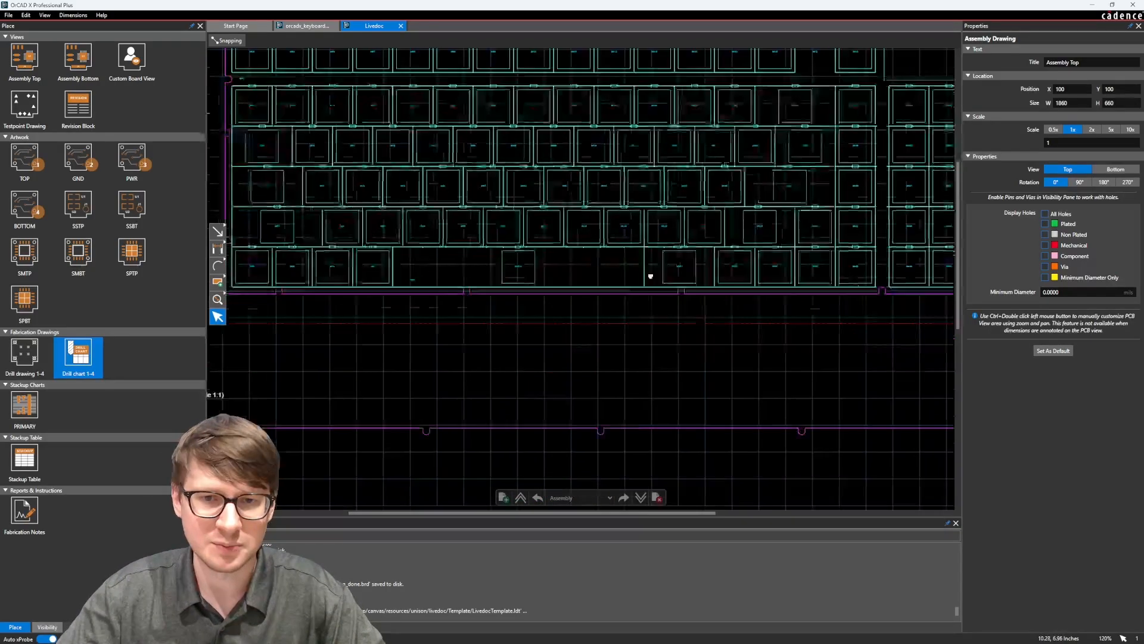
middle_drag(418, 486, 589, 87)
scroll(567, 174, down, 2)
middle_drag(777, 93, 706, 245)
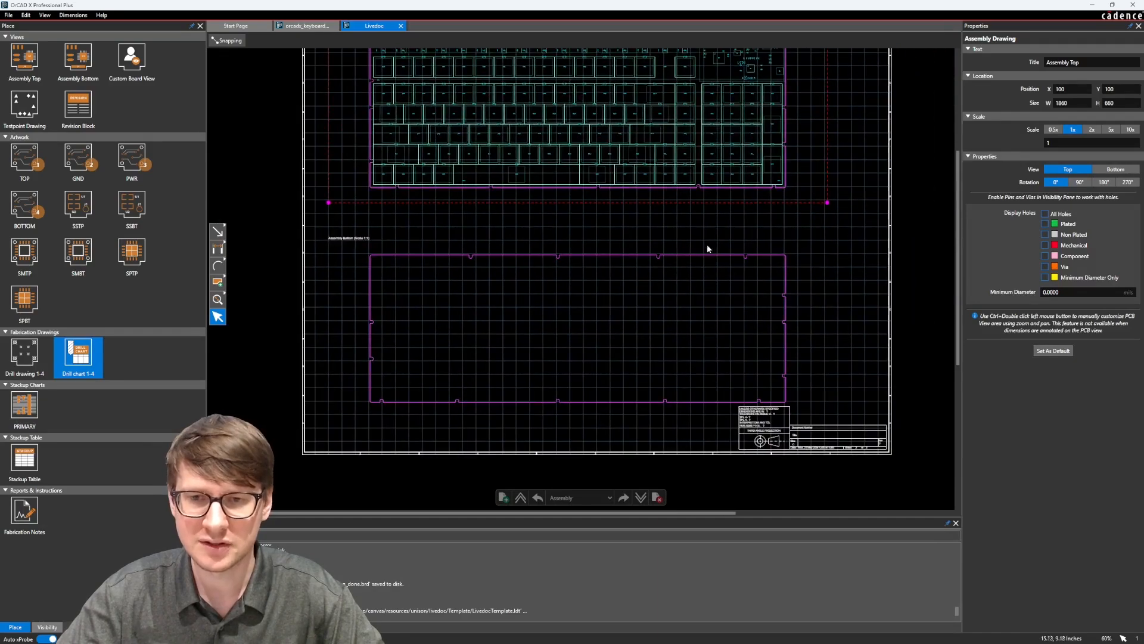
click(707, 244)
click(670, 214)
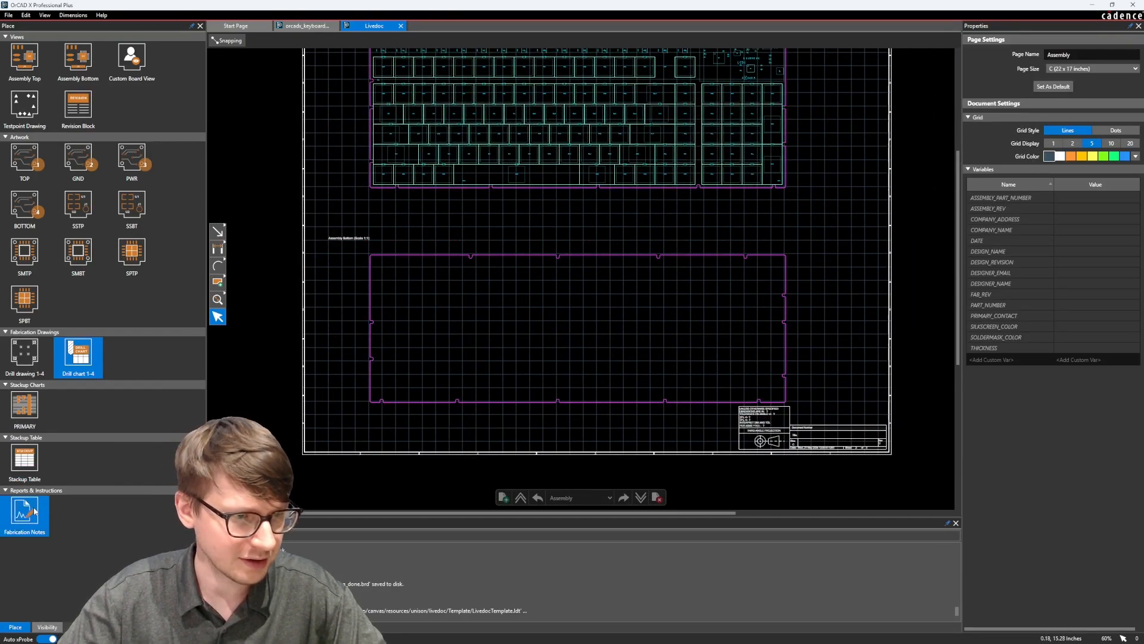
Switch to the Fabrication page and look at the file picker for fabrication notes, leaving it without choosing a file.
click(567, 500)
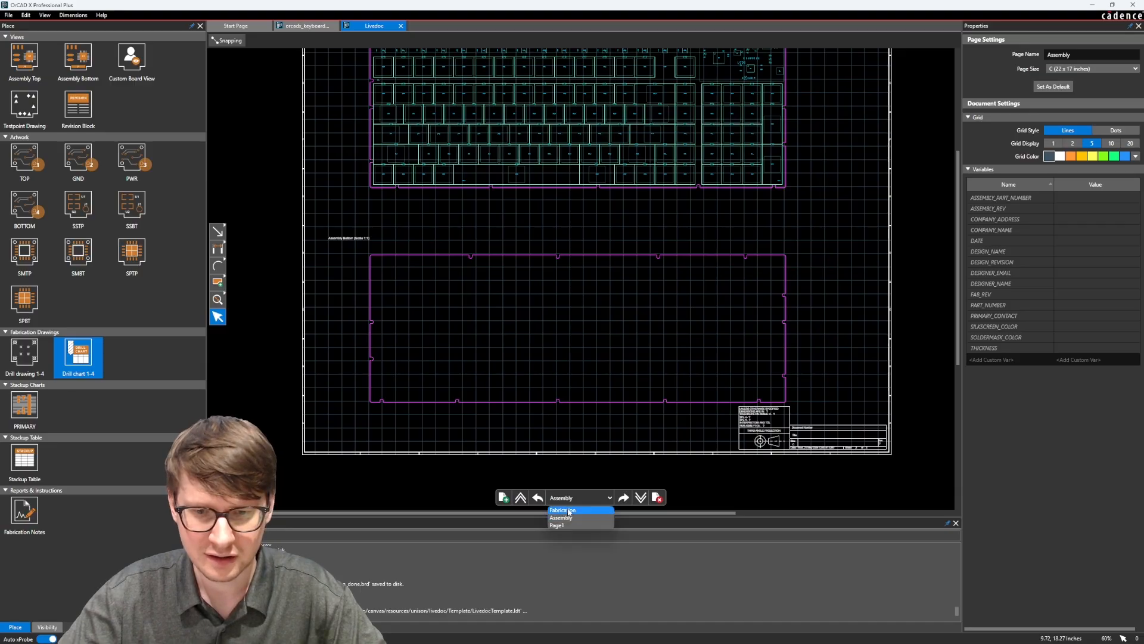
click(565, 518)
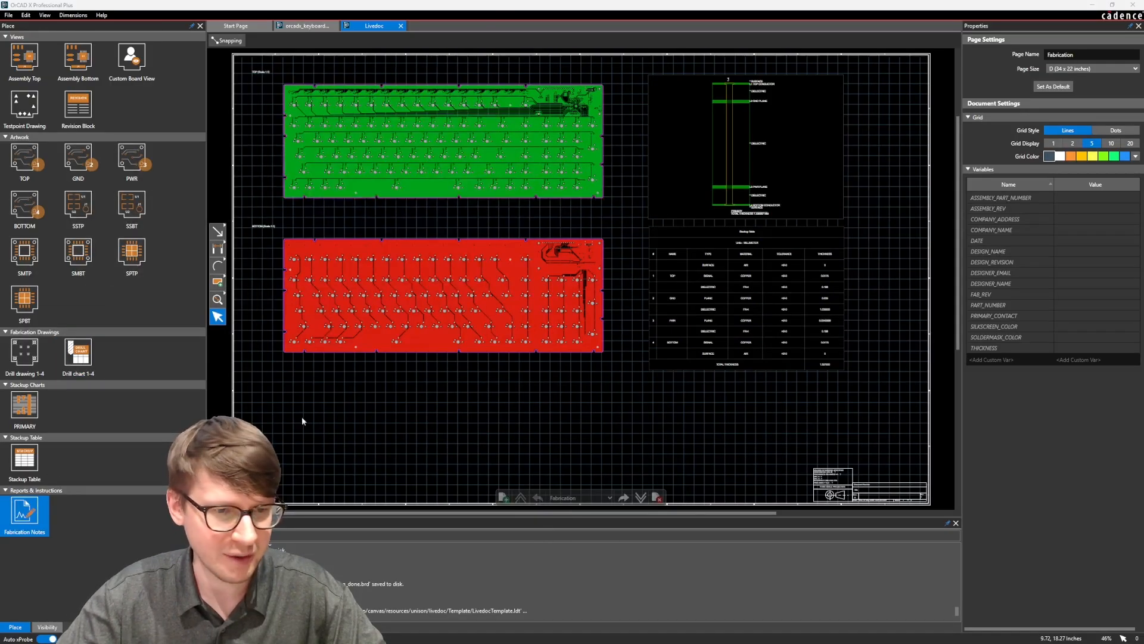
click(27, 514)
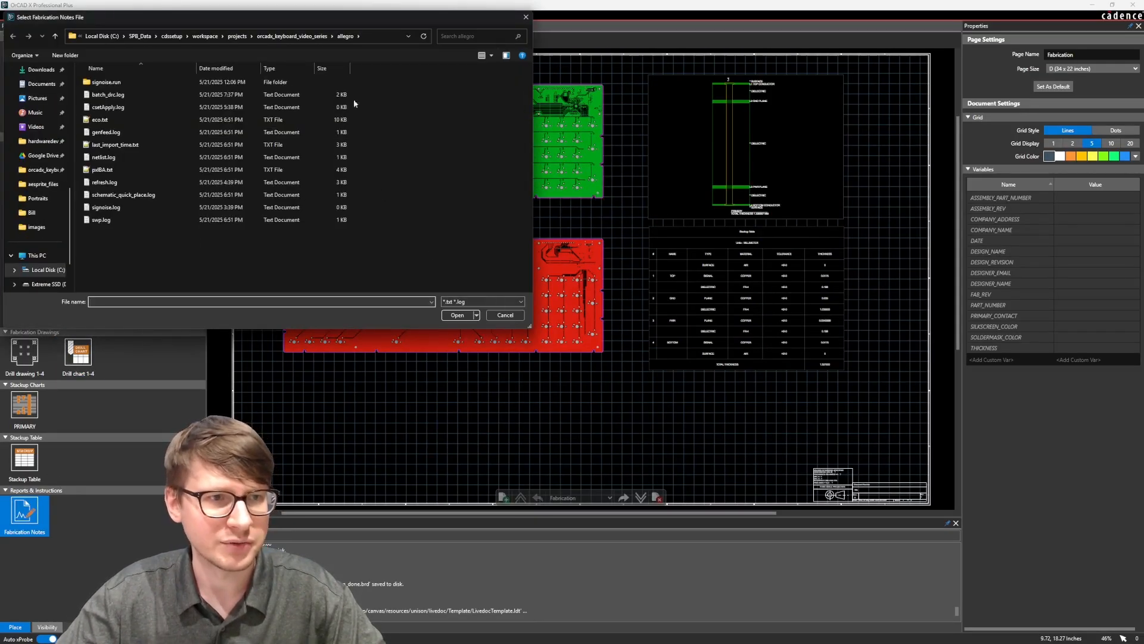
click(491, 316)
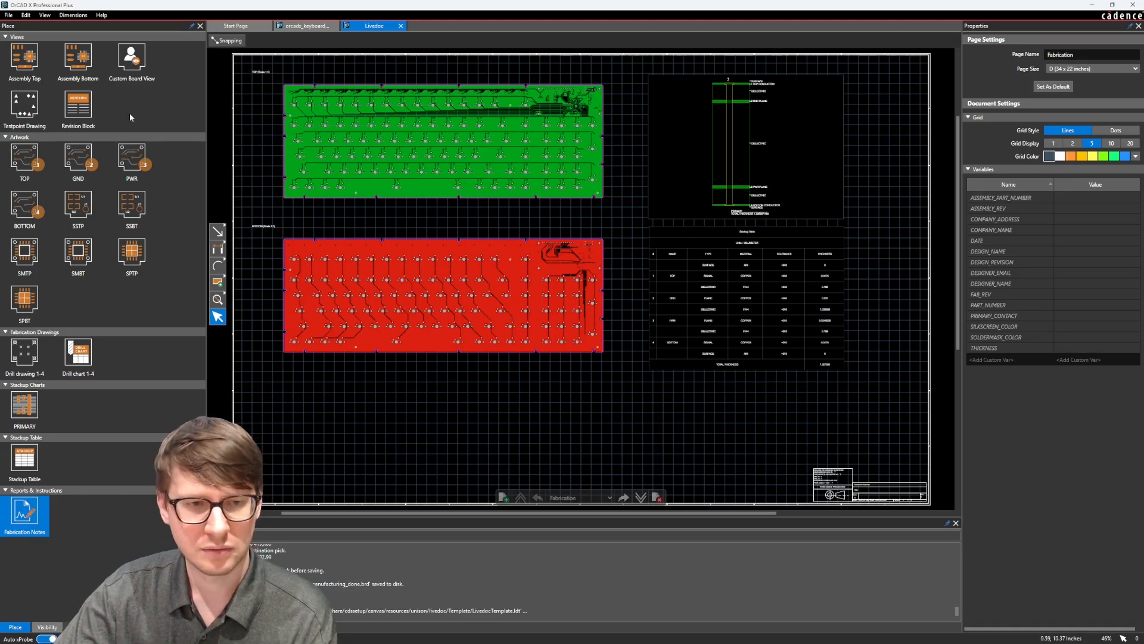
click(131, 58)
click(295, 374)
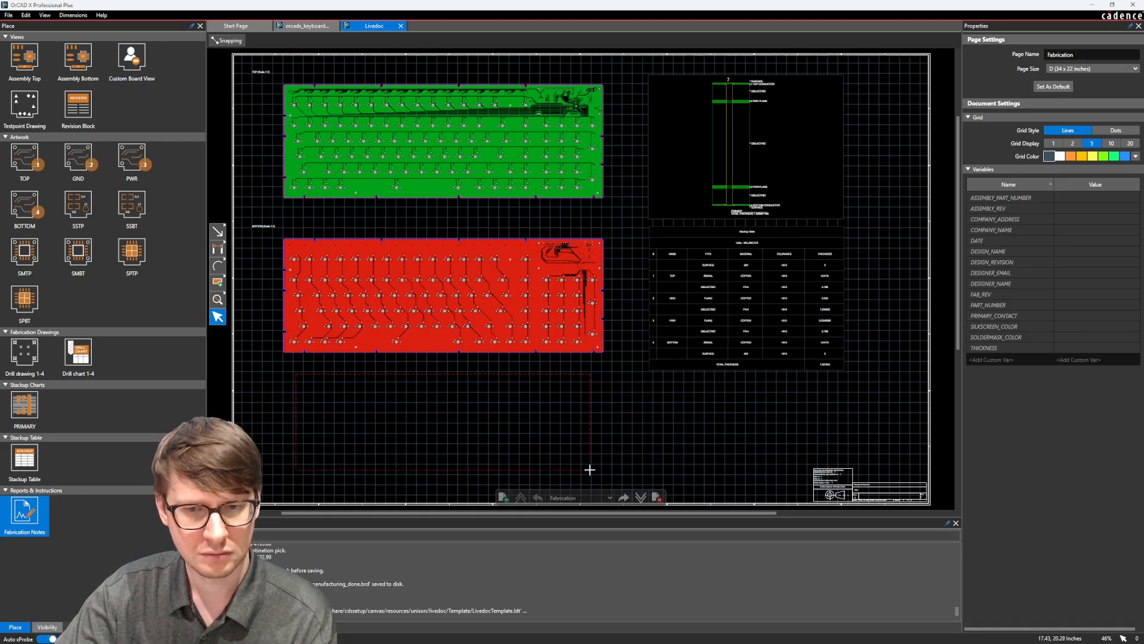
click(131, 57)
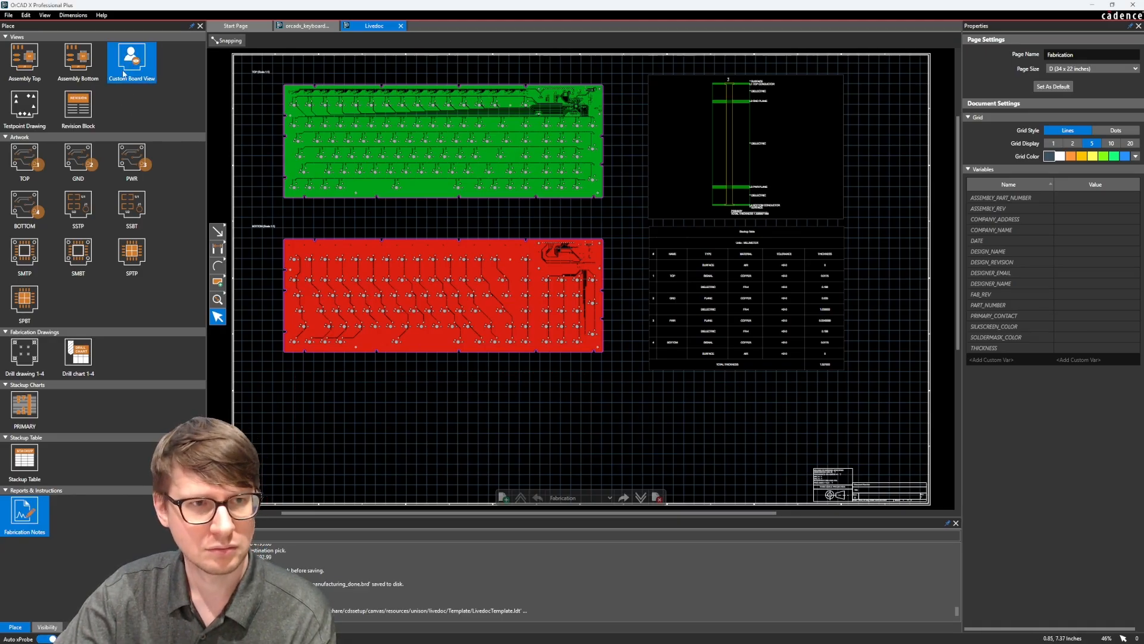
click(282, 360)
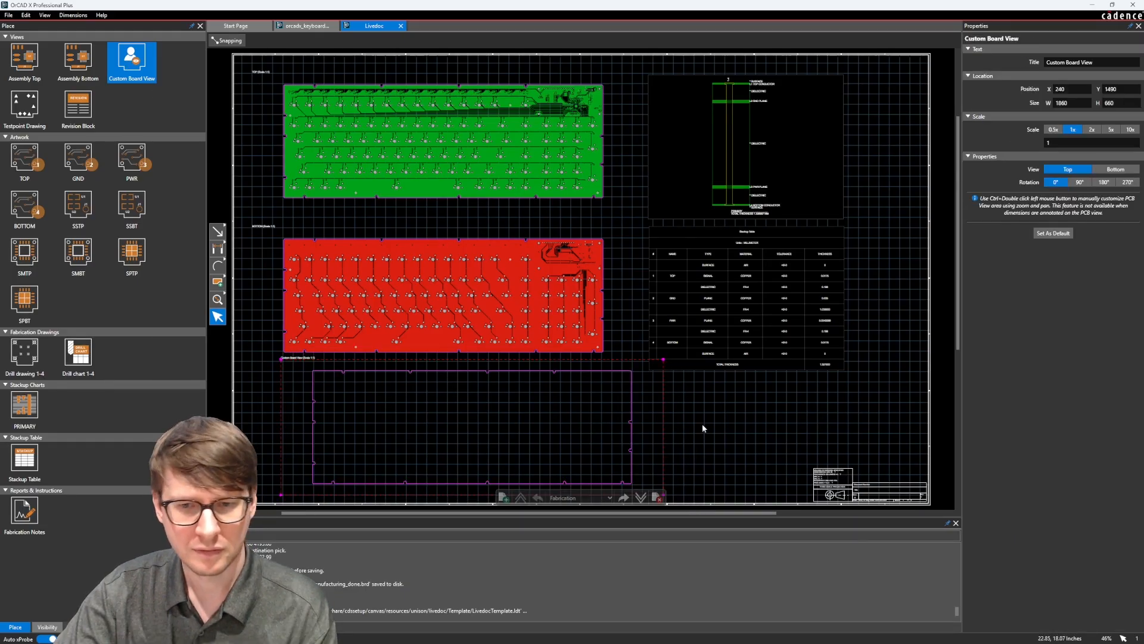
click(721, 425)
click(566, 425)
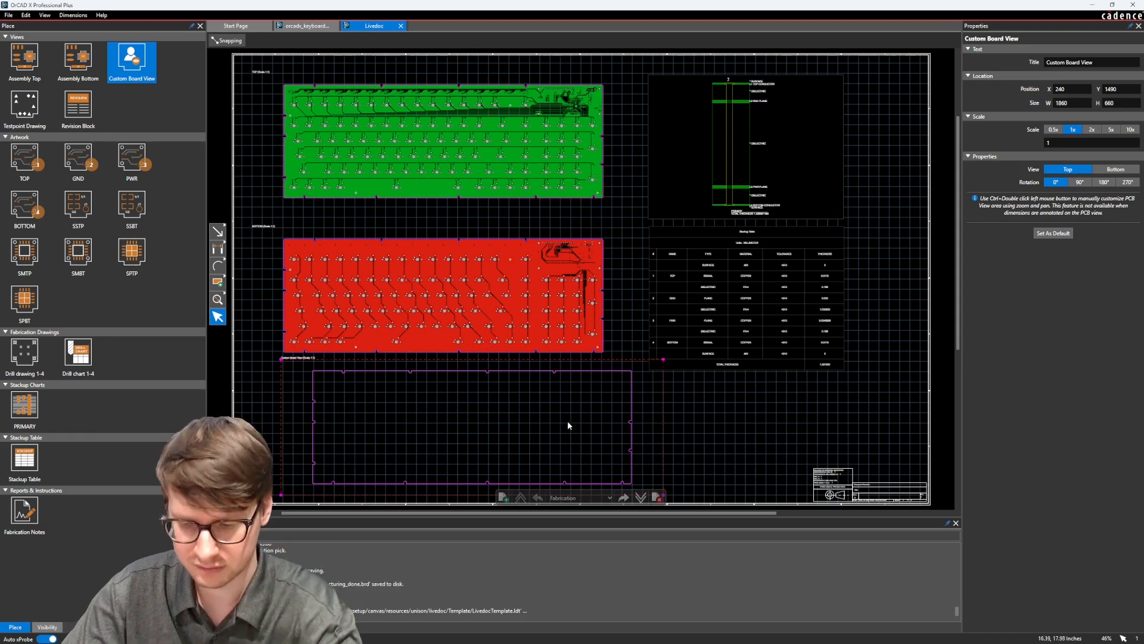
key(Delete)
click(125, 66)
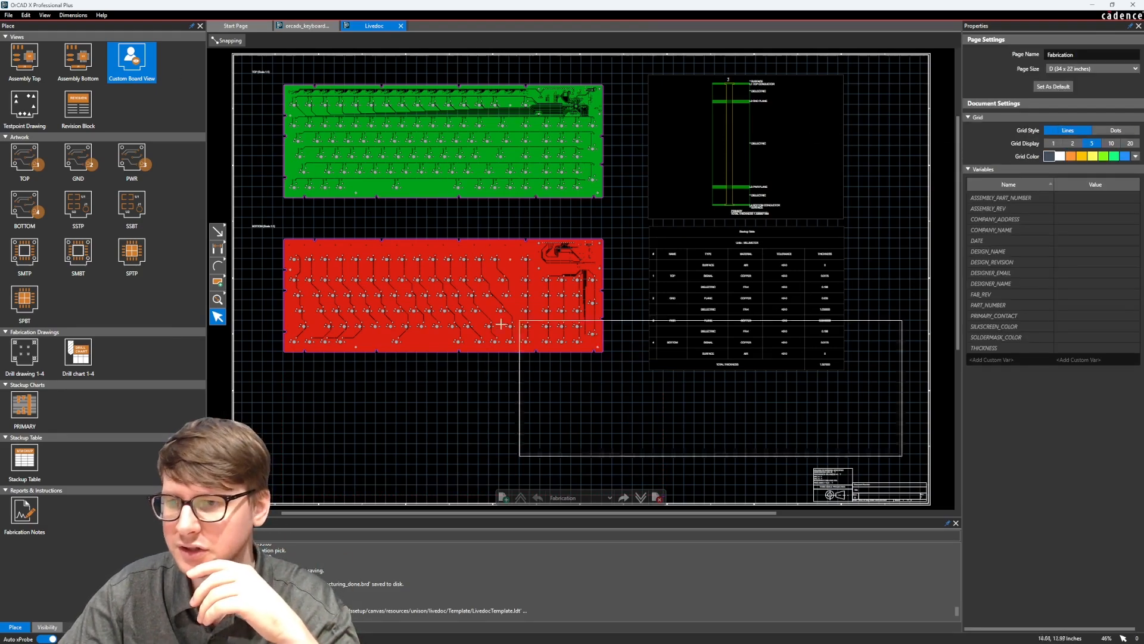
click(283, 361)
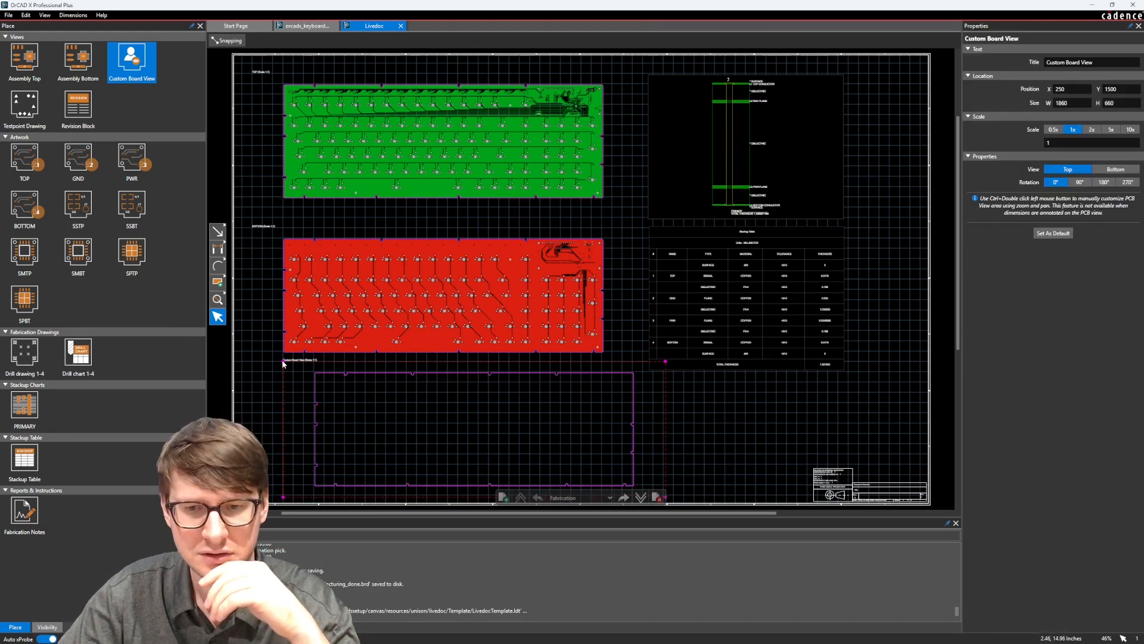
click(619, 371)
click(539, 402)
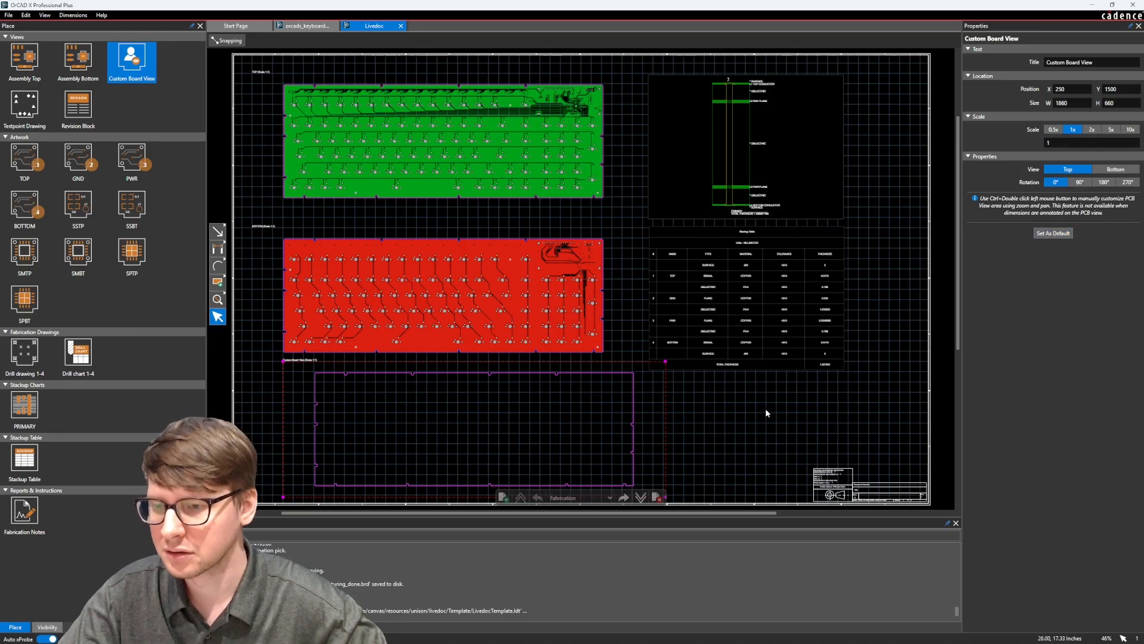
drag(632, 427, 635, 427)
middle_drag(731, 417, 774, 366)
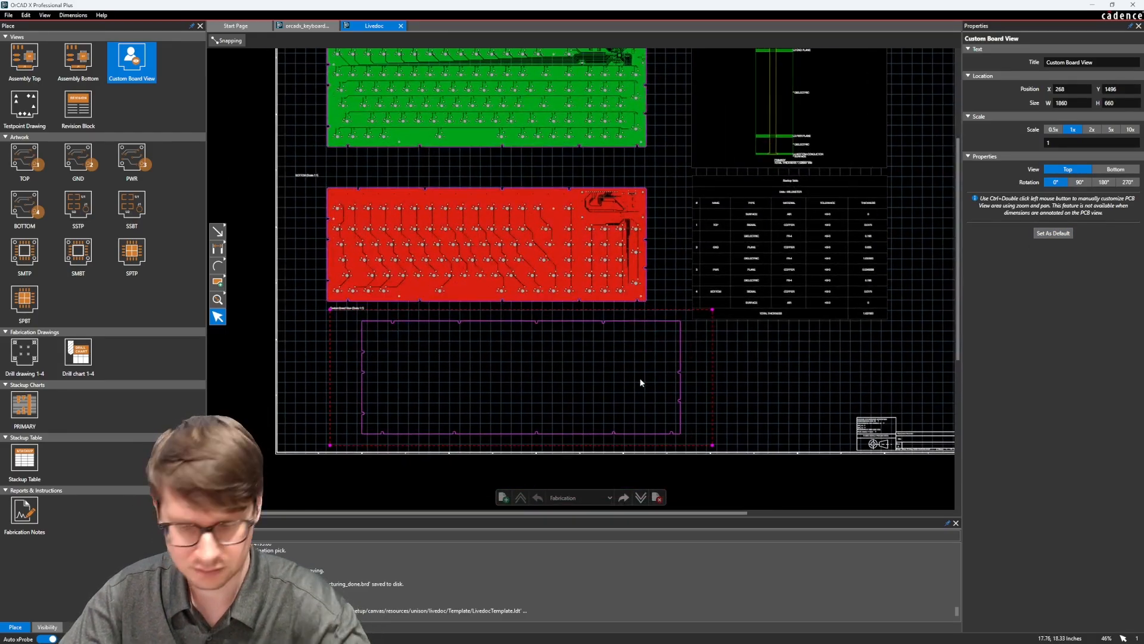
key(Delete)
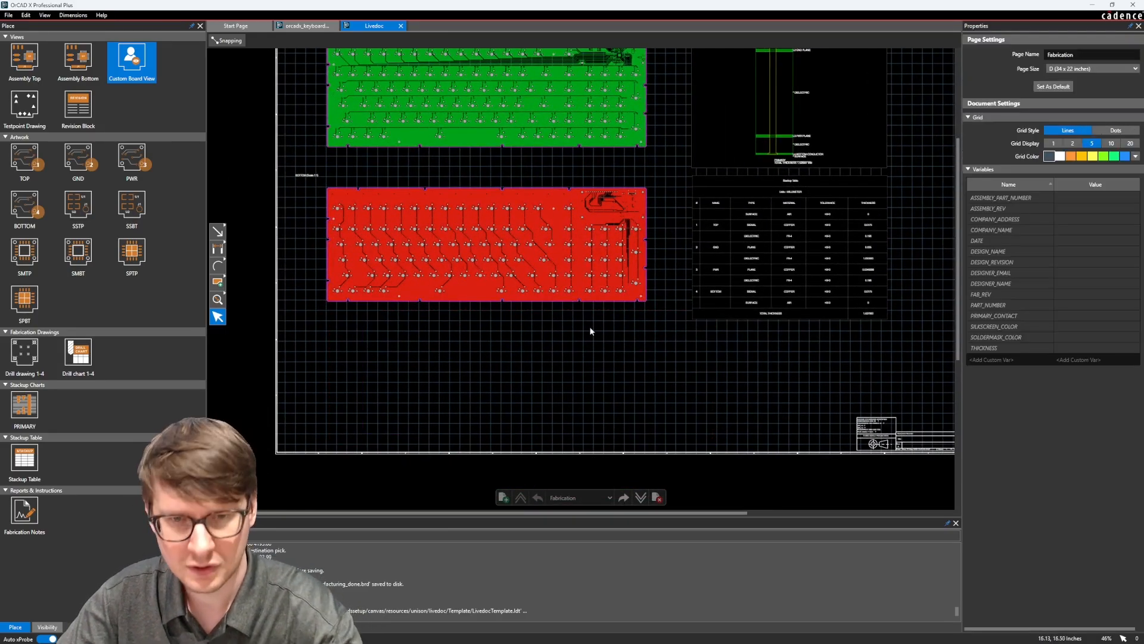
click(302, 27)
click(375, 26)
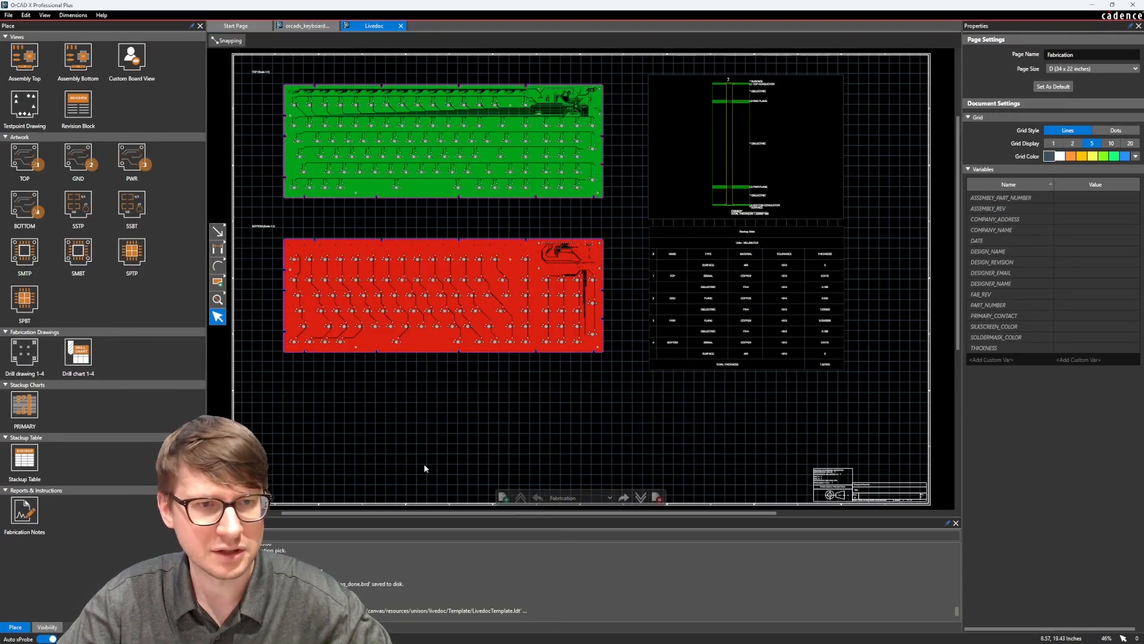
Add a new page after Page1 and place a Custom Board View on it at about X 160, Y 200.
click(561, 517)
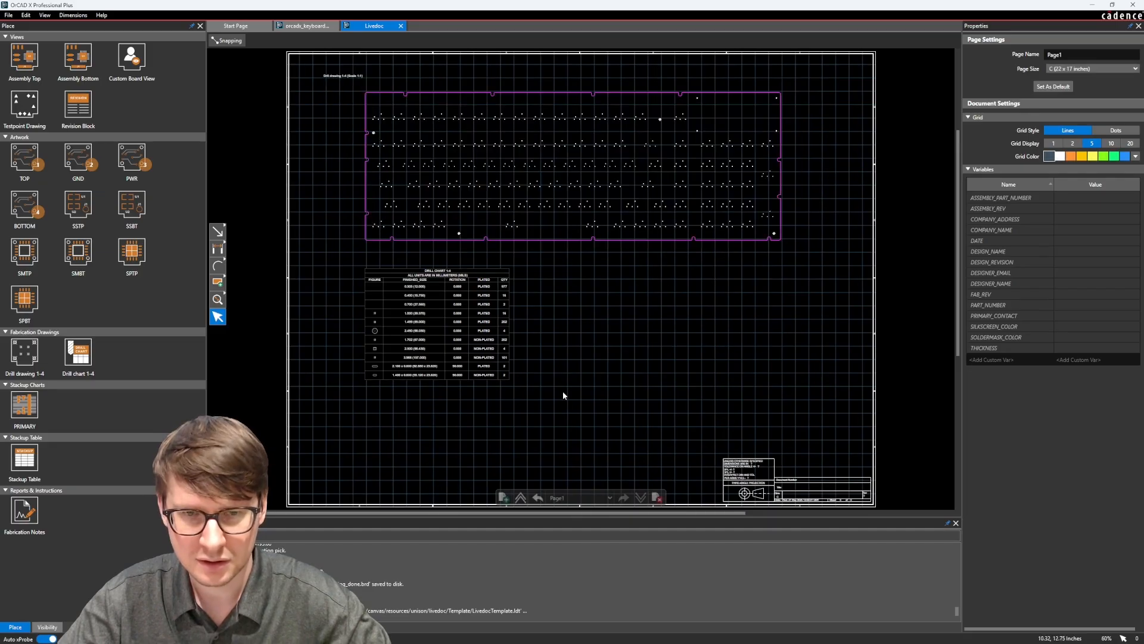
click(503, 497)
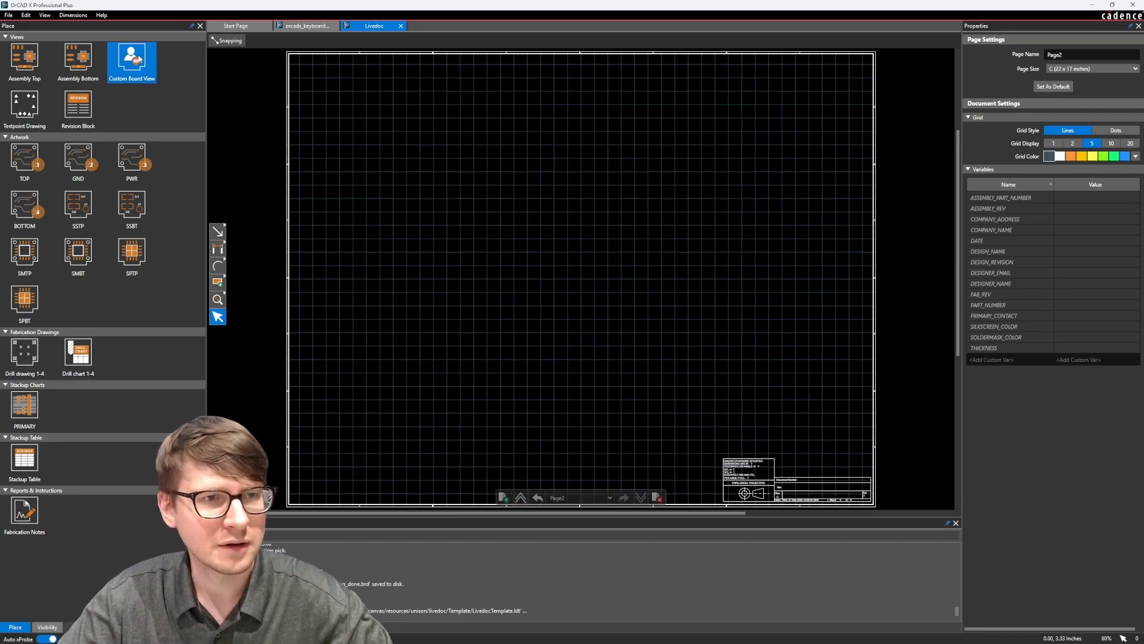
click(137, 60)
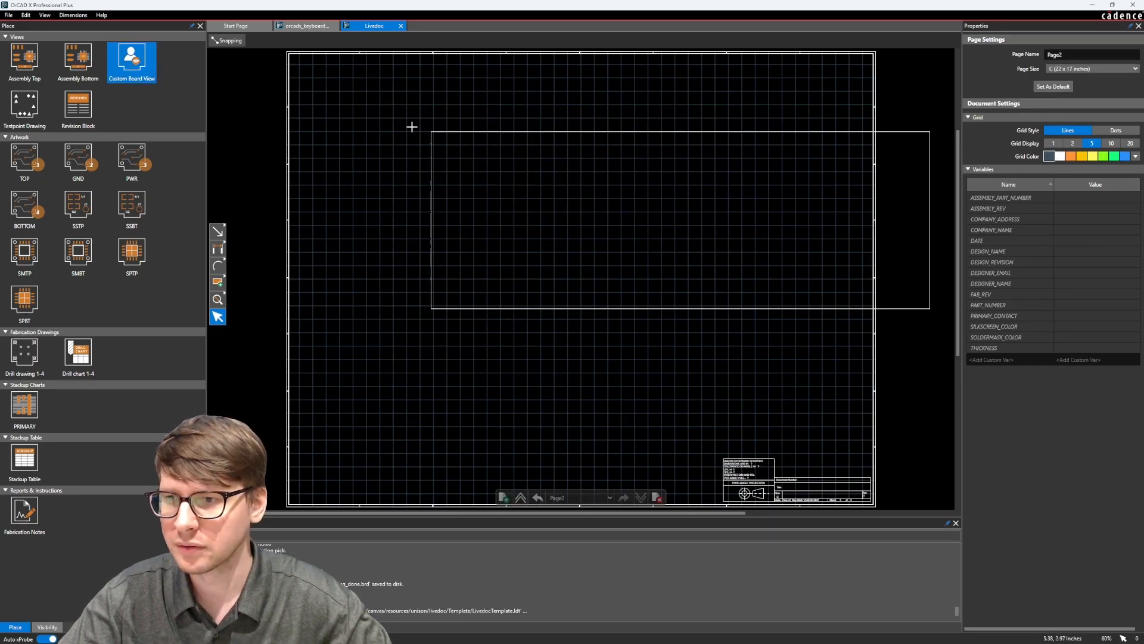
click(329, 105)
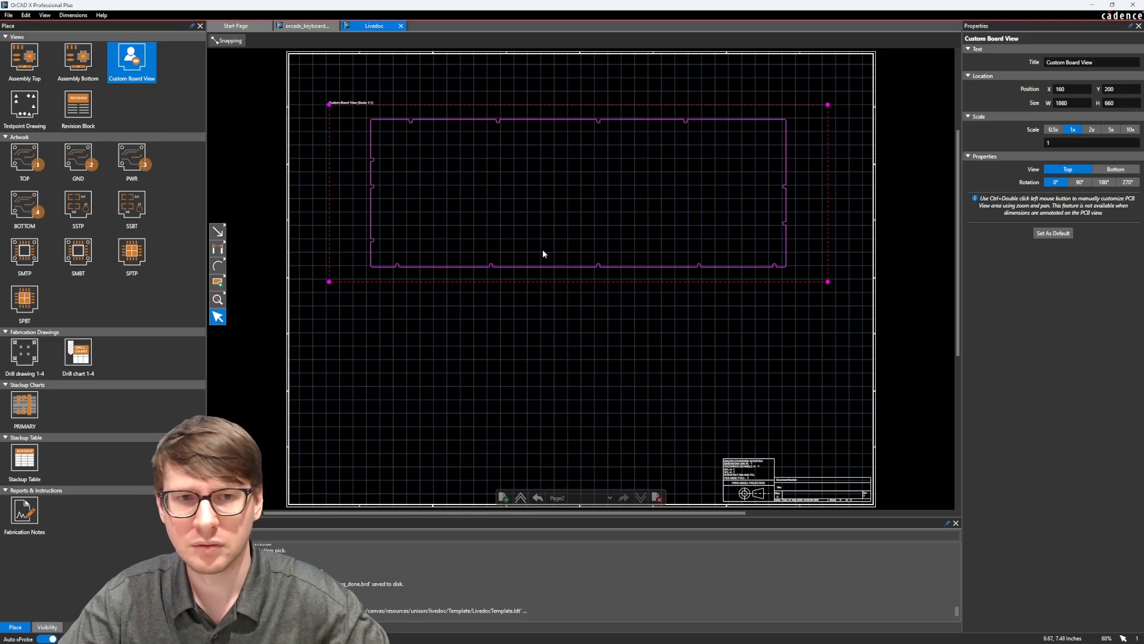
scroll(320, 75, up, 3)
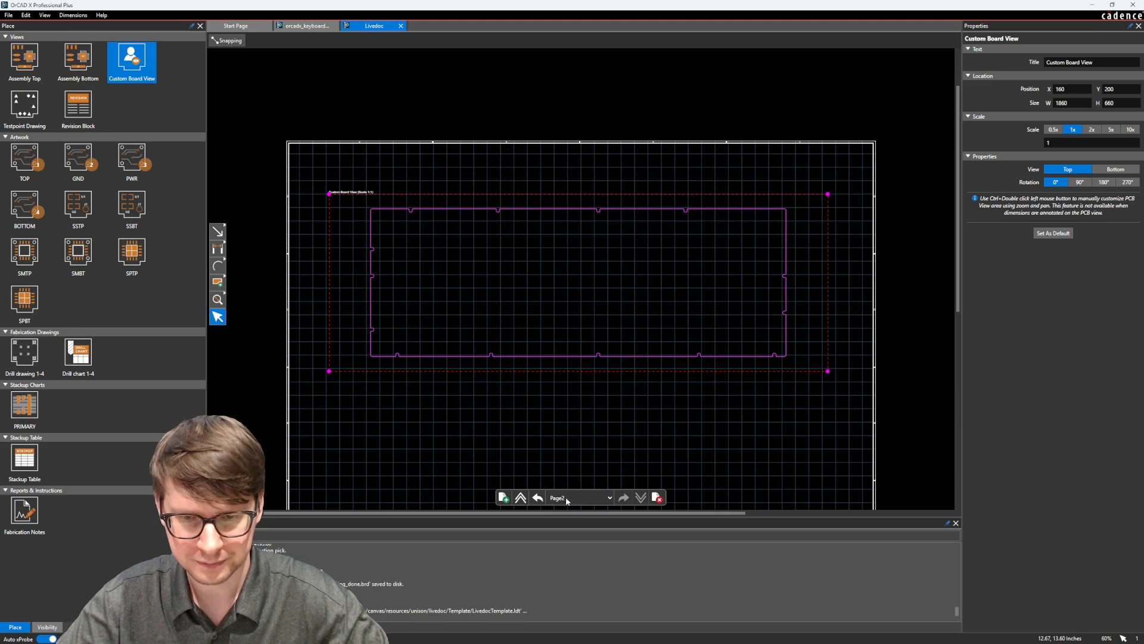
Show all Top and Bottom layer objects except shapes in the custom board view.
click(585, 410)
click(630, 320)
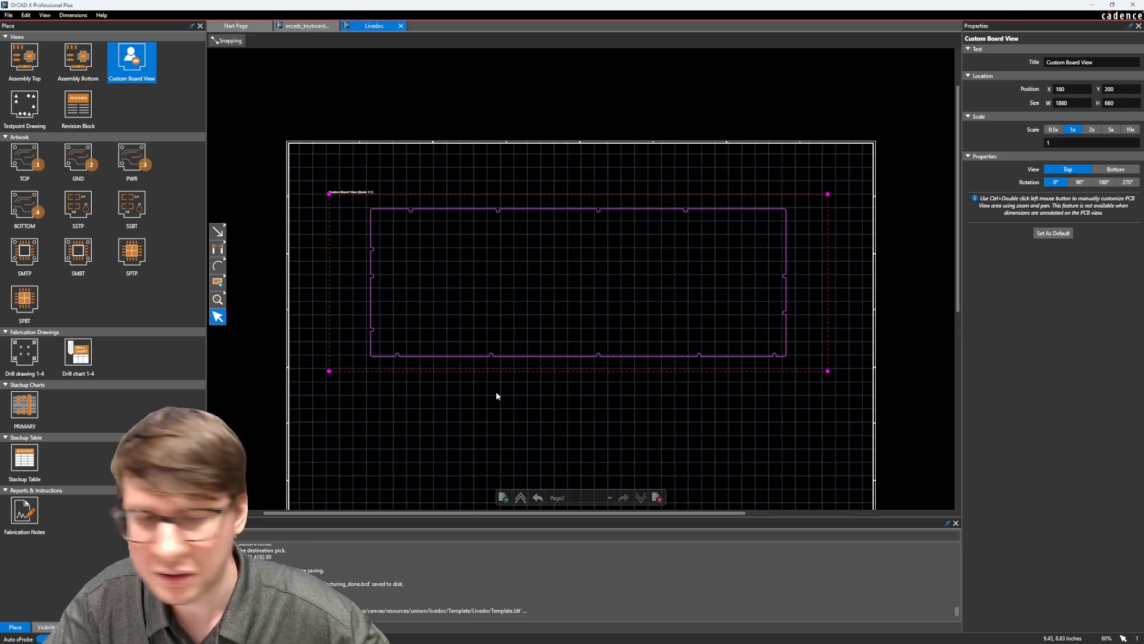
click(46, 627)
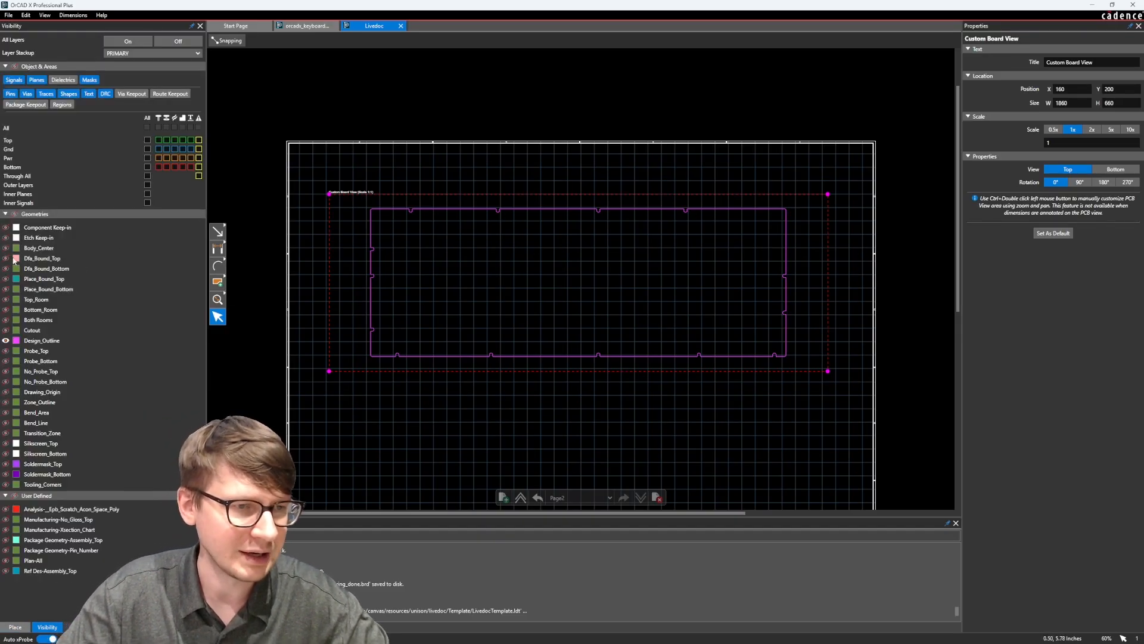
scroll(437, 306, up, 2)
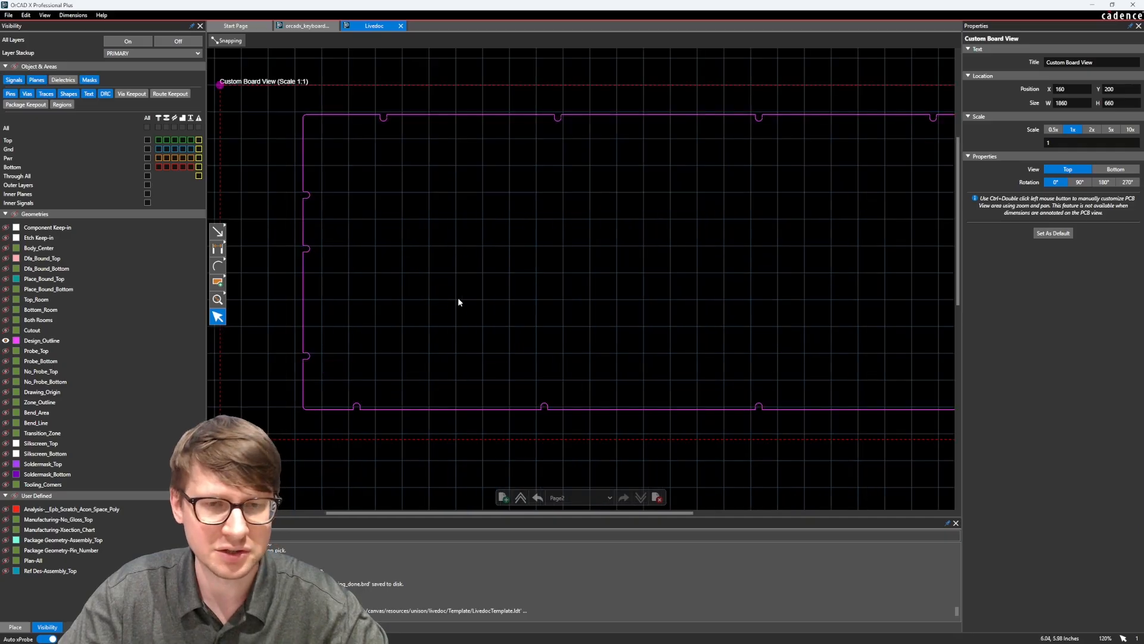
click(147, 140)
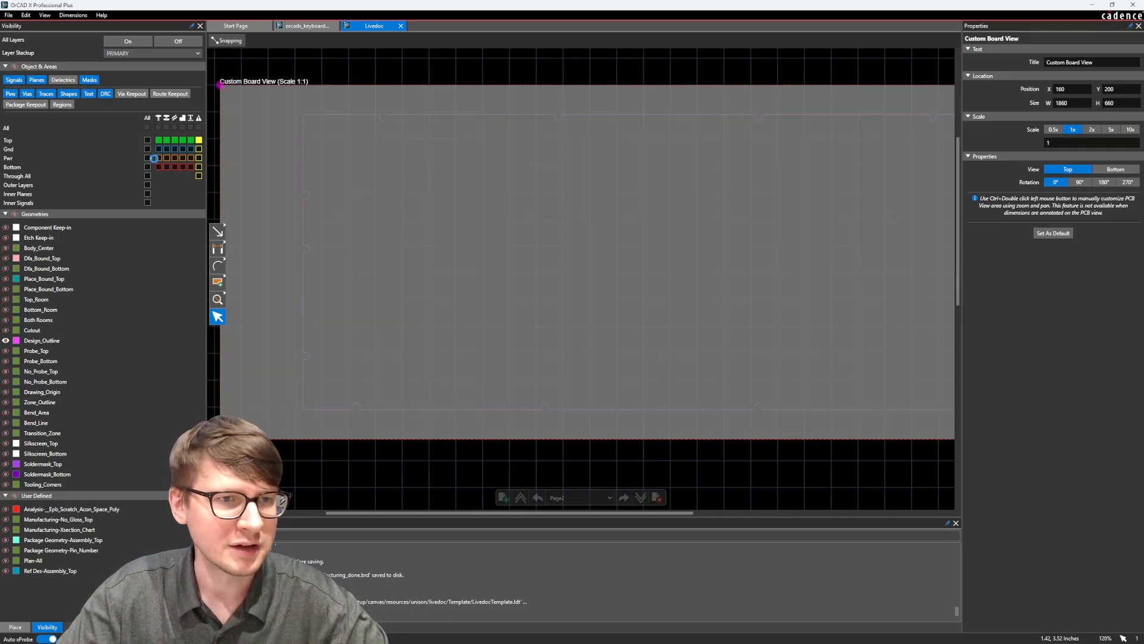
click(147, 166)
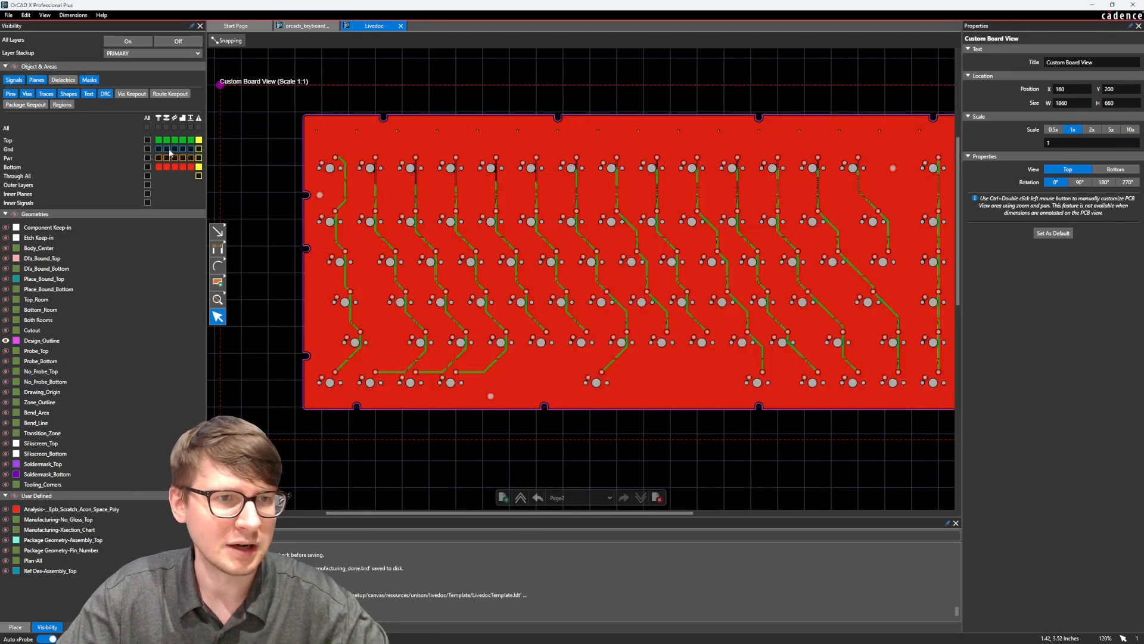
click(182, 140)
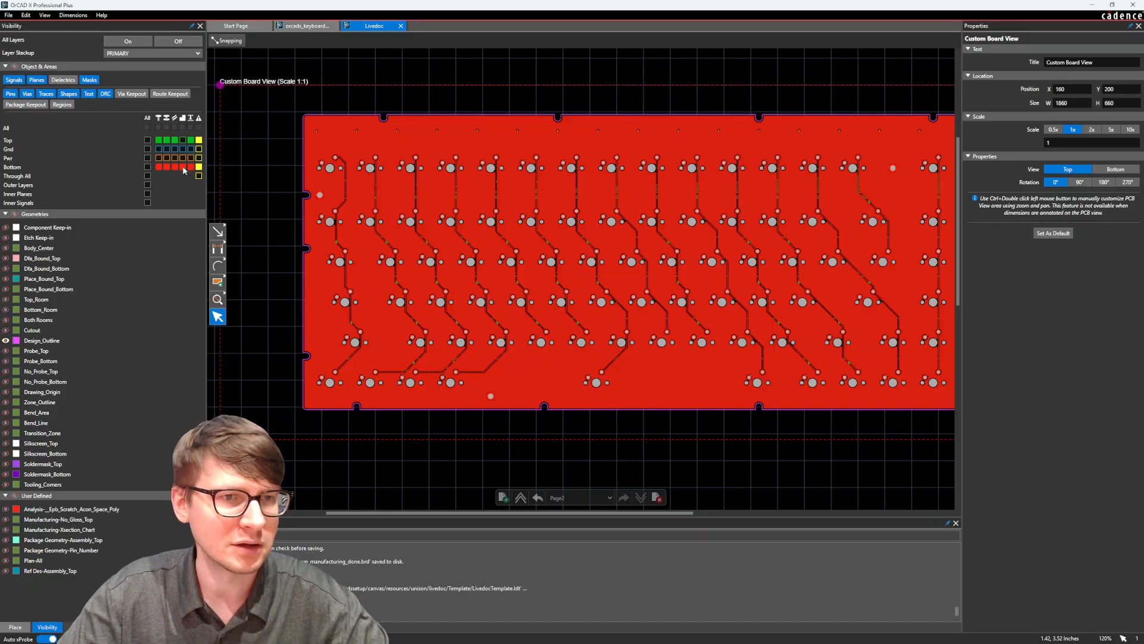
click(182, 166)
Examine the Top and Bottom traces in the custom board view, especially around the controller circuitry.
middle_drag(687, 250, 417, 259)
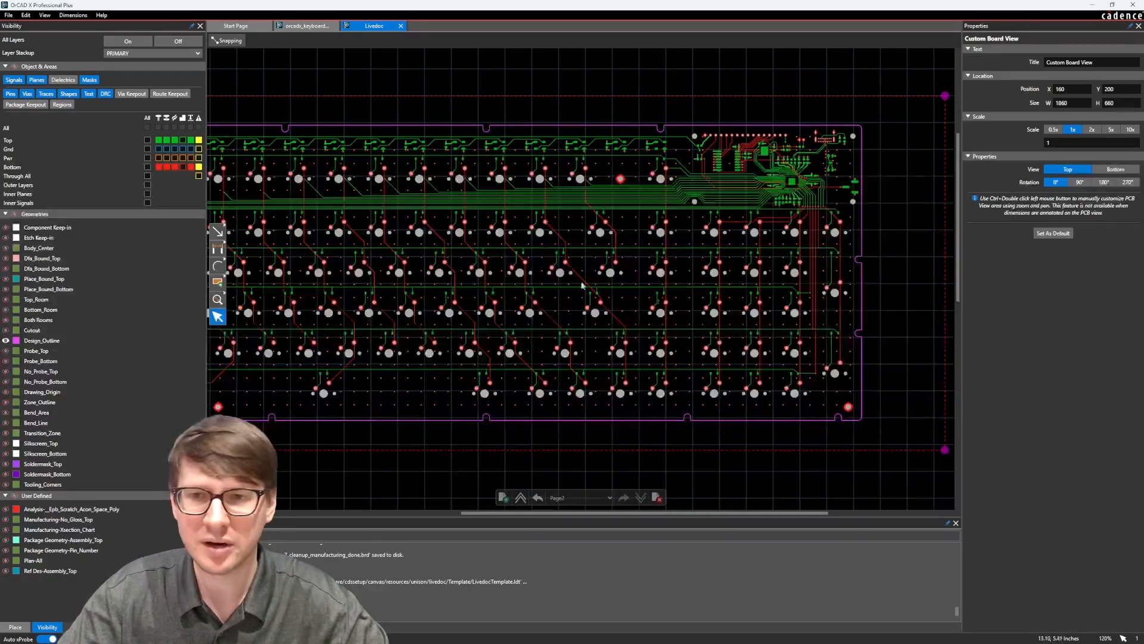
middle_drag(793, 301, 775, 258)
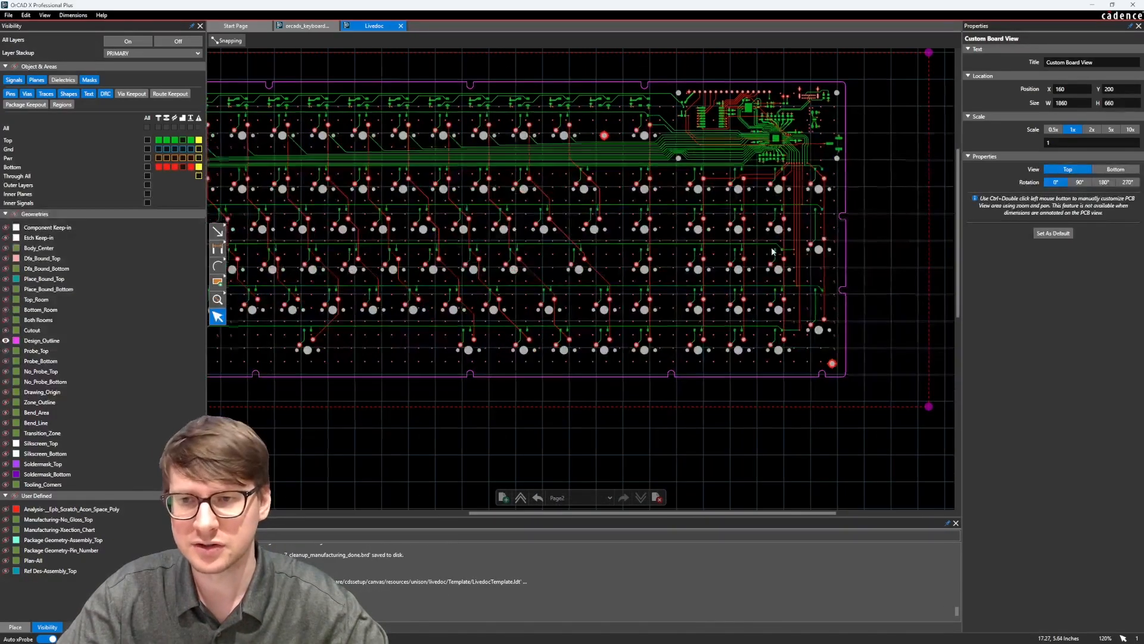
click(763, 459)
scroll(770, 102, up, 2)
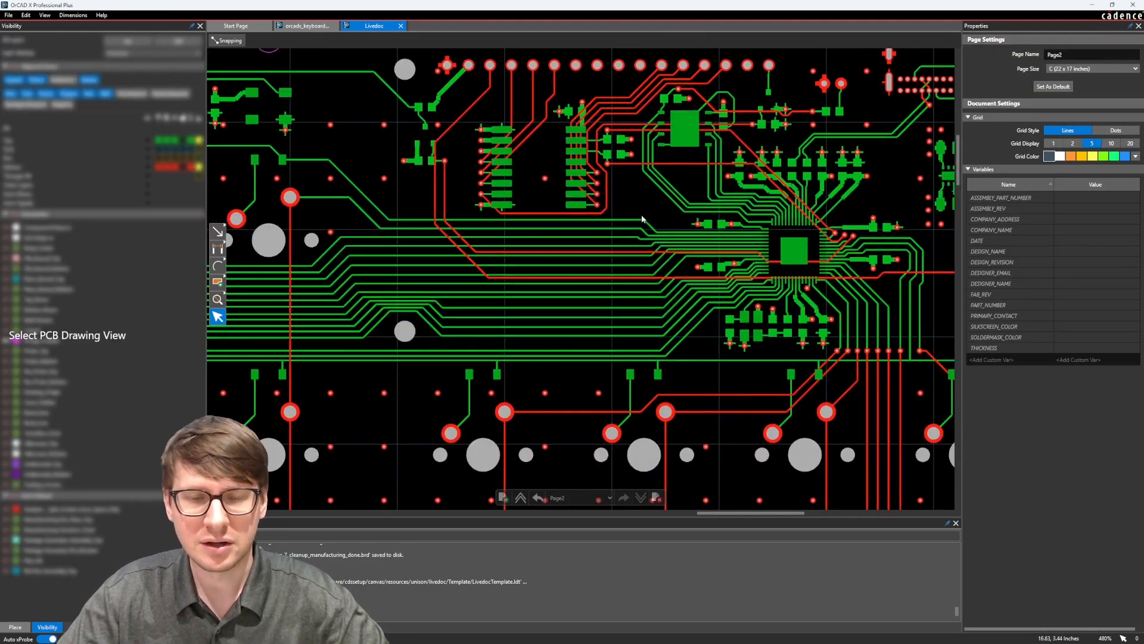
scroll(699, 219, down, 3)
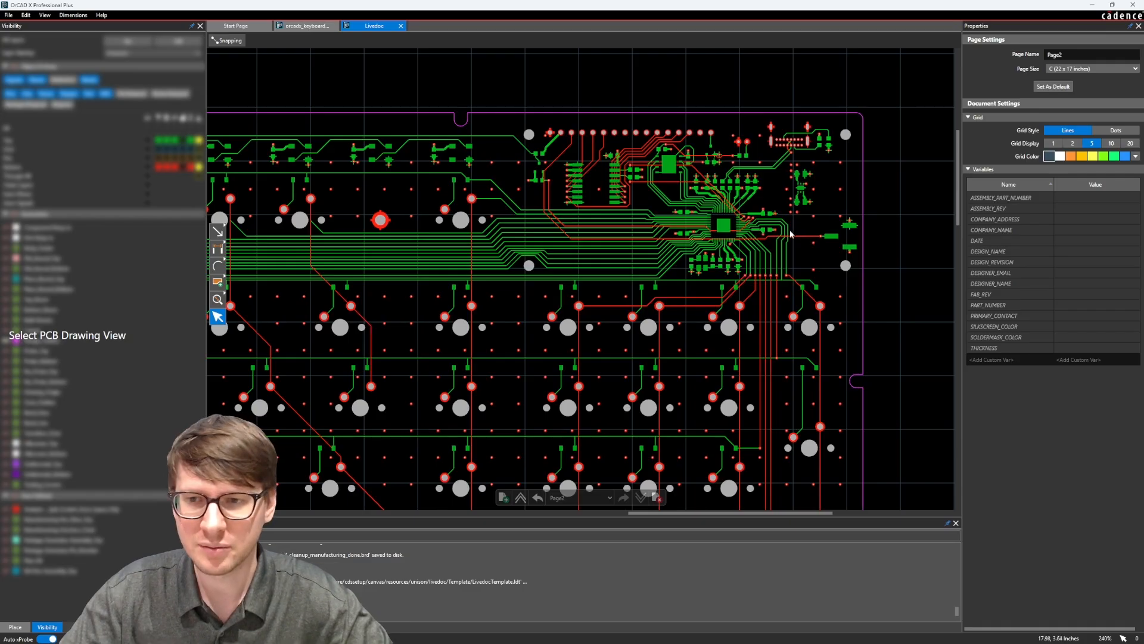
scroll(668, 220, down, 3)
scroll(637, 187, down, 3)
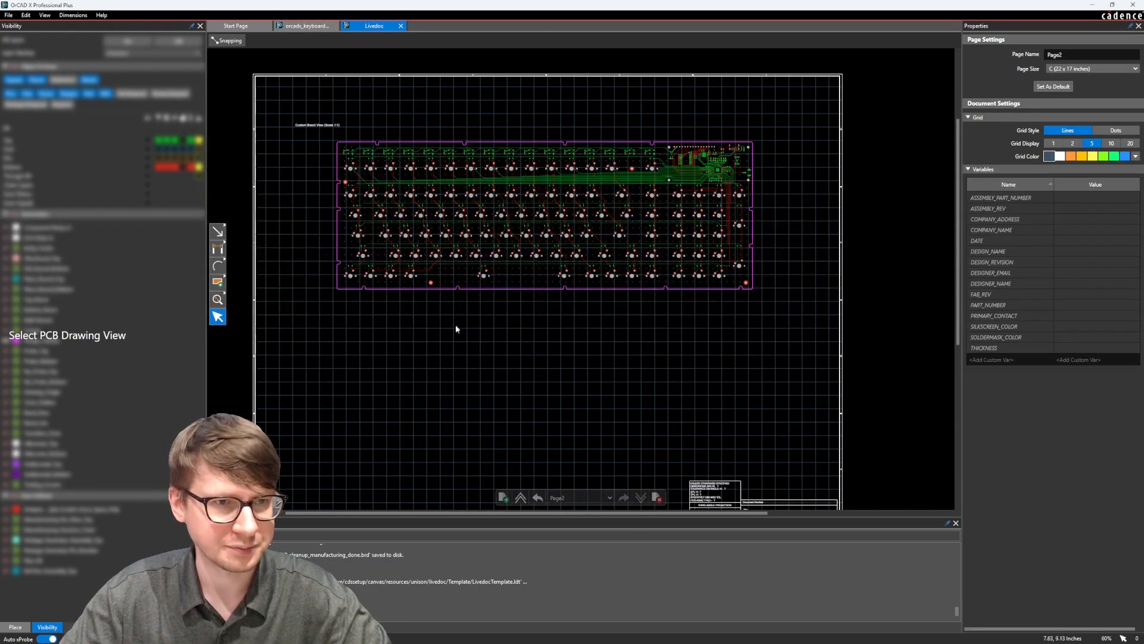
Review the custom board view's layer visibility settings and return to the Assembly page.
click(15, 626)
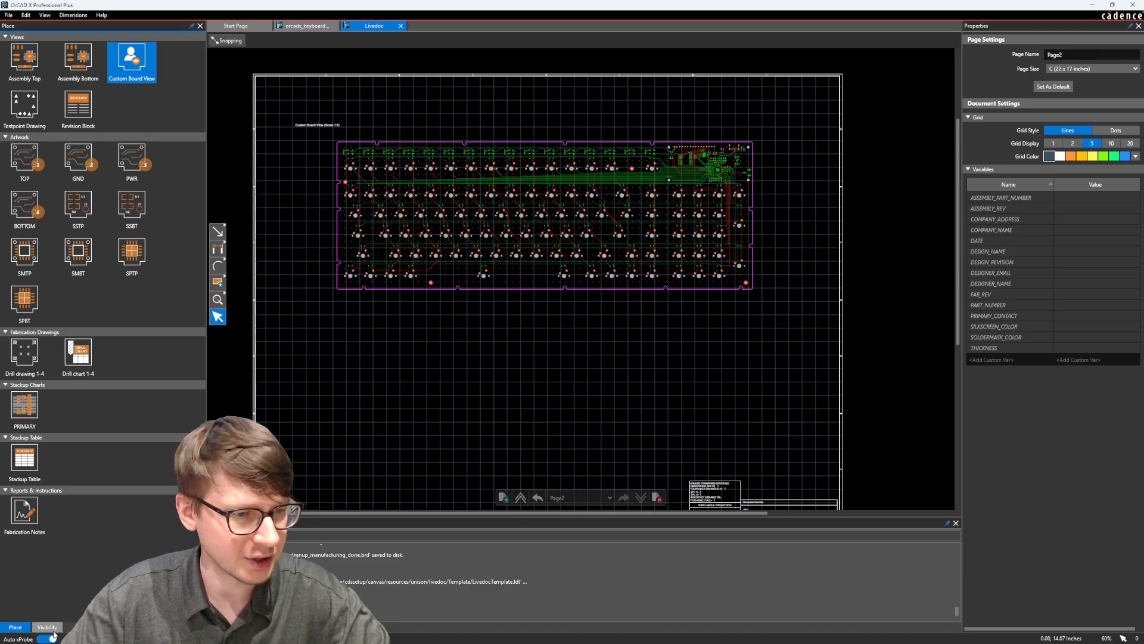
click(427, 253)
click(47, 626)
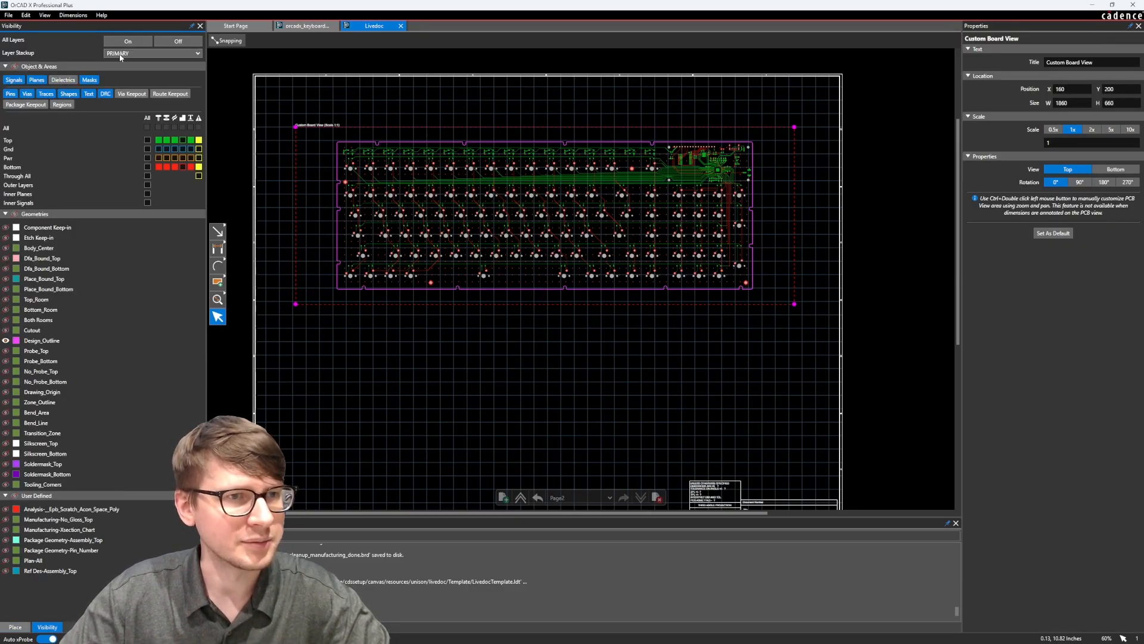
click(15, 626)
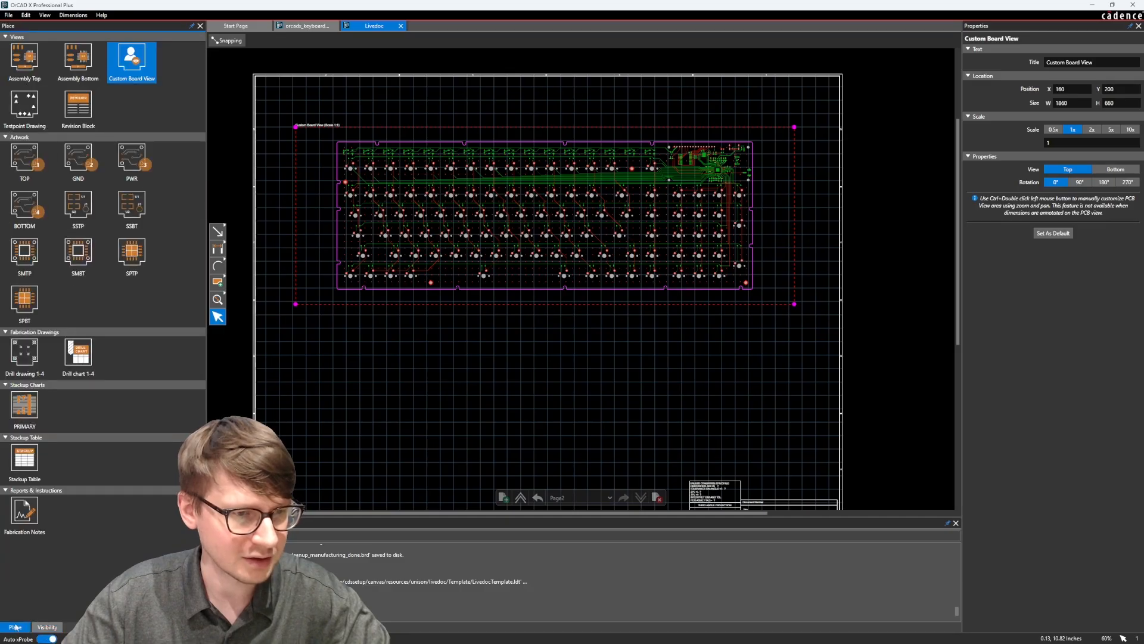
click(416, 400)
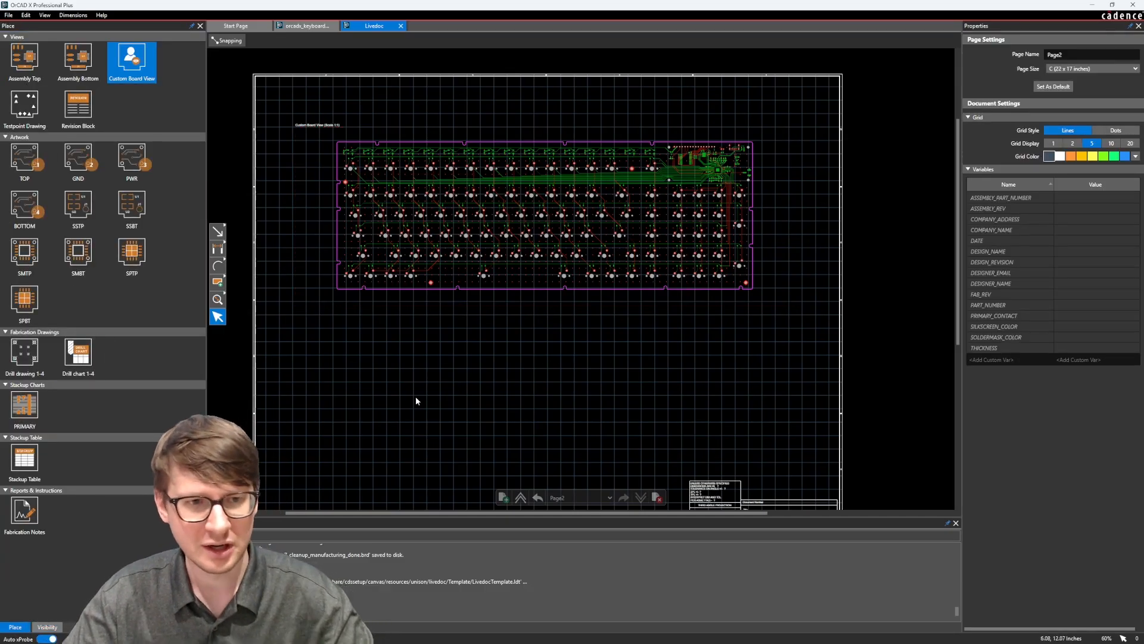
click(587, 497)
click(575, 517)
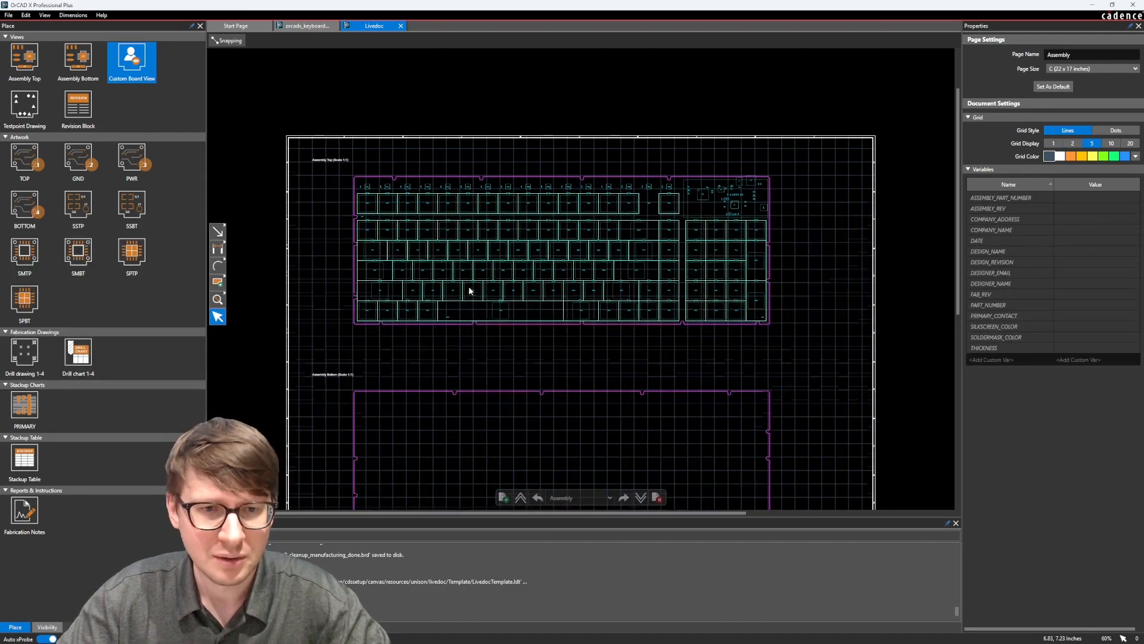
Add a horizontal linear dimension across the full board width, just below the outline in the Assembly Top view.
scroll(469, 286, up, 3)
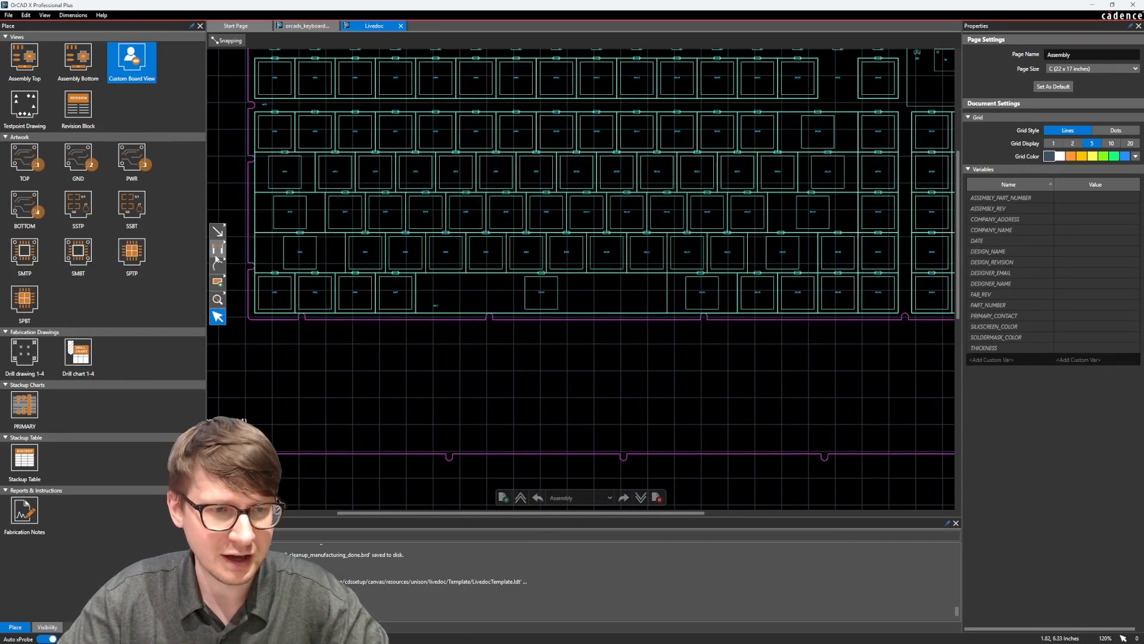
click(217, 248)
scroll(246, 315, up, 3)
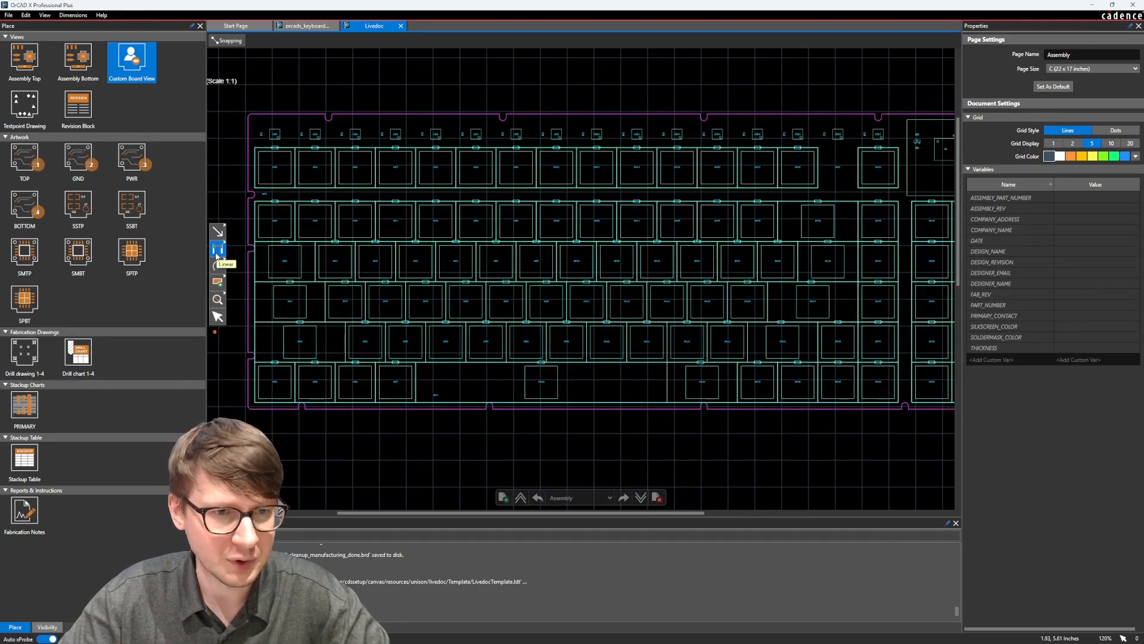
scroll(358, 388, up, 3)
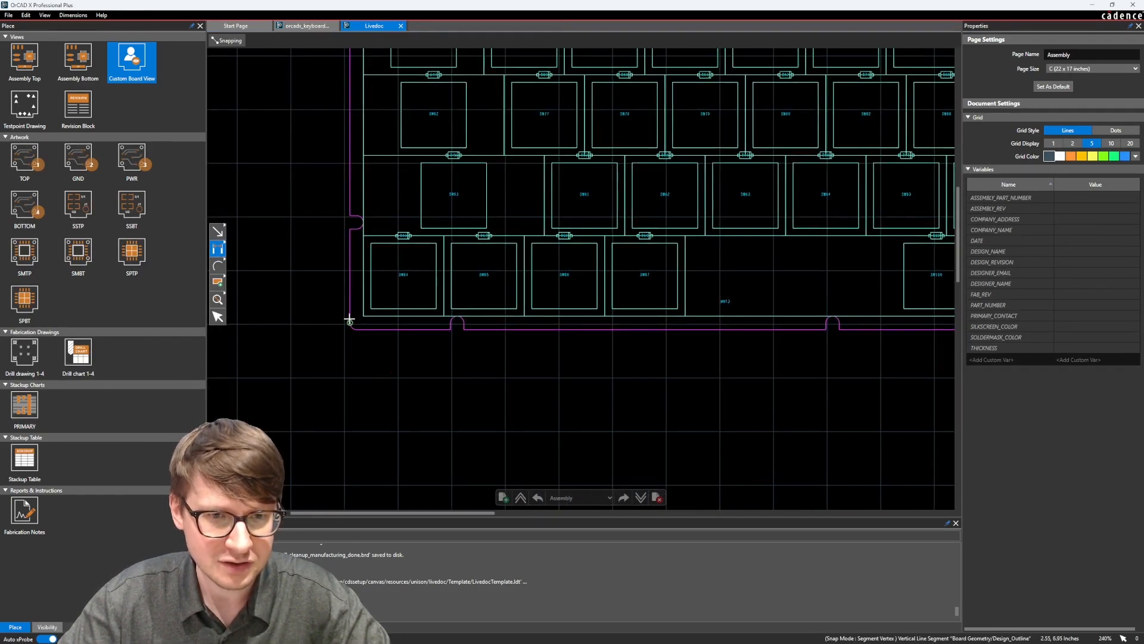
click(349, 320)
middle_drag(894, 372, 325, 381)
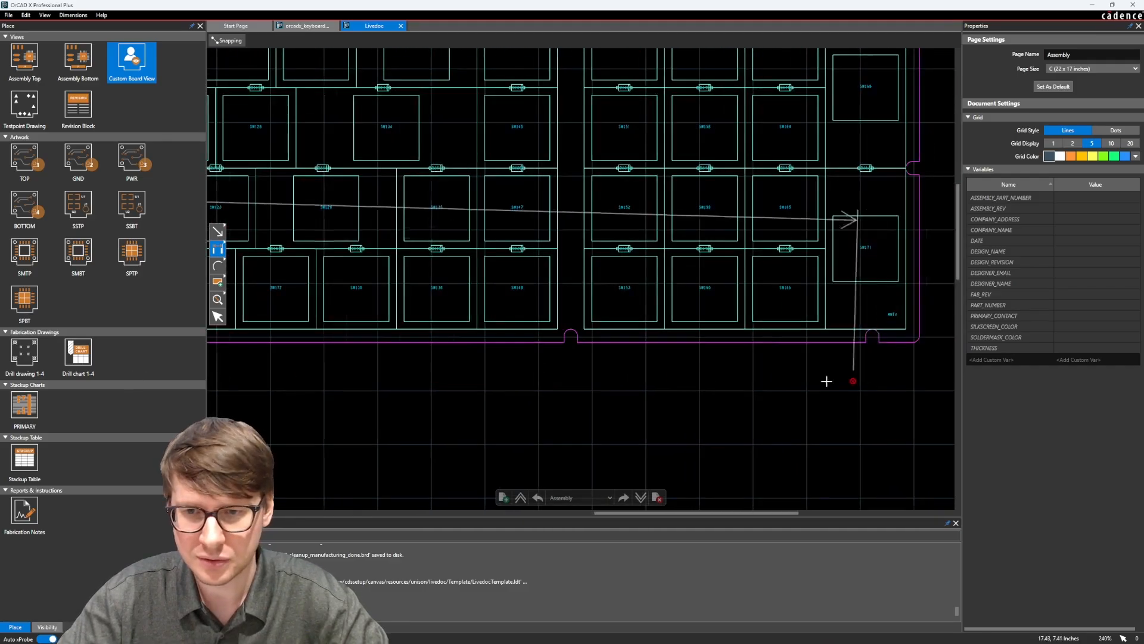
middle_drag(827, 381, 840, 309)
click(446, 332)
click(305, 407)
middle_drag(365, 398, 789, 355)
scroll(586, 294, down, 3)
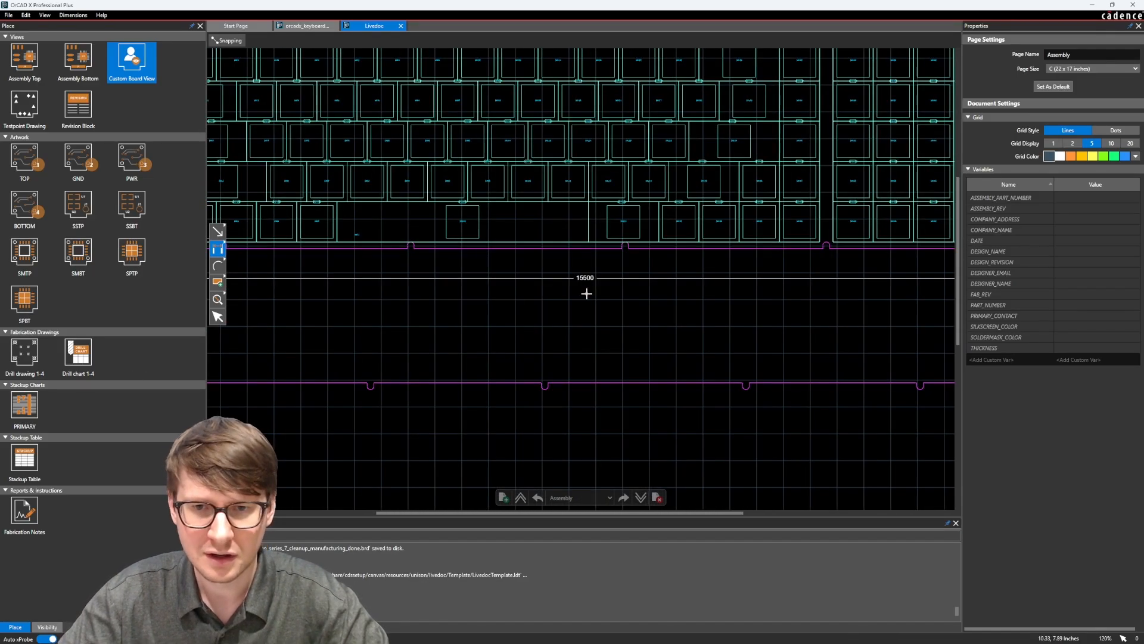
key(Escape)
Set the board-width dimension's primary units to inches, and turn the bracketed millimetre secondary units on and back off.
click(586, 278)
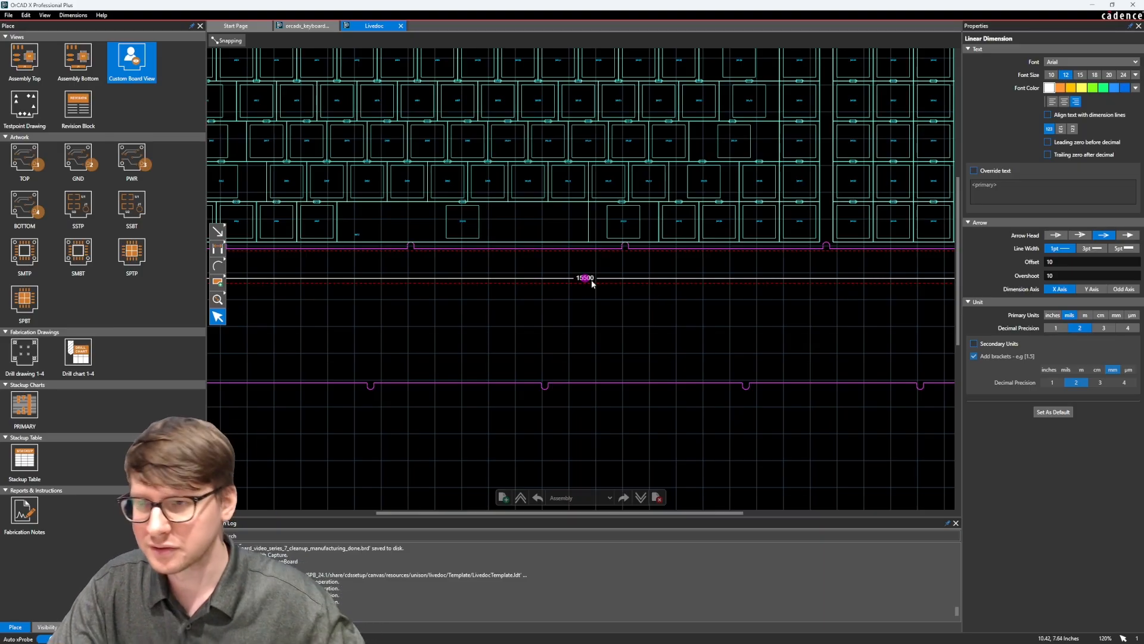
click(1053, 317)
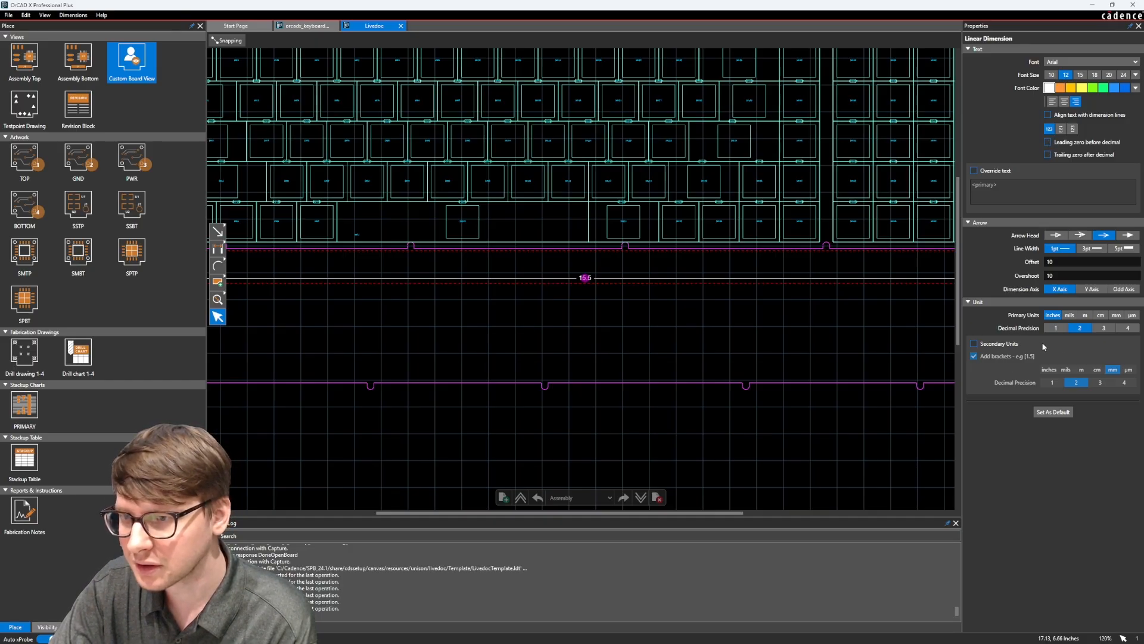
click(997, 344)
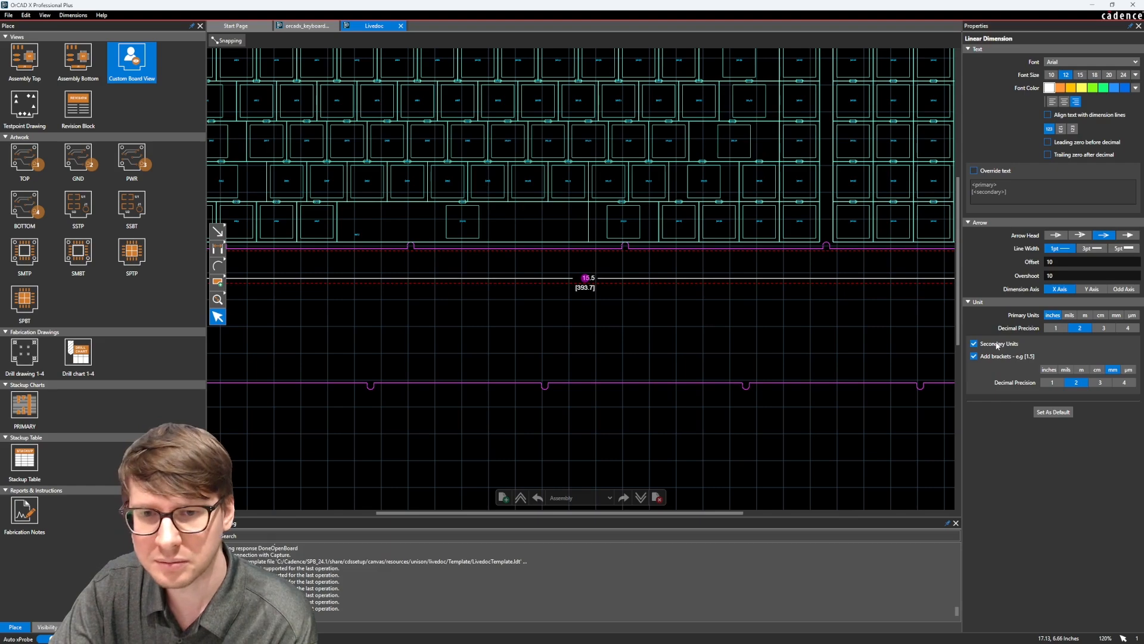
click(996, 344)
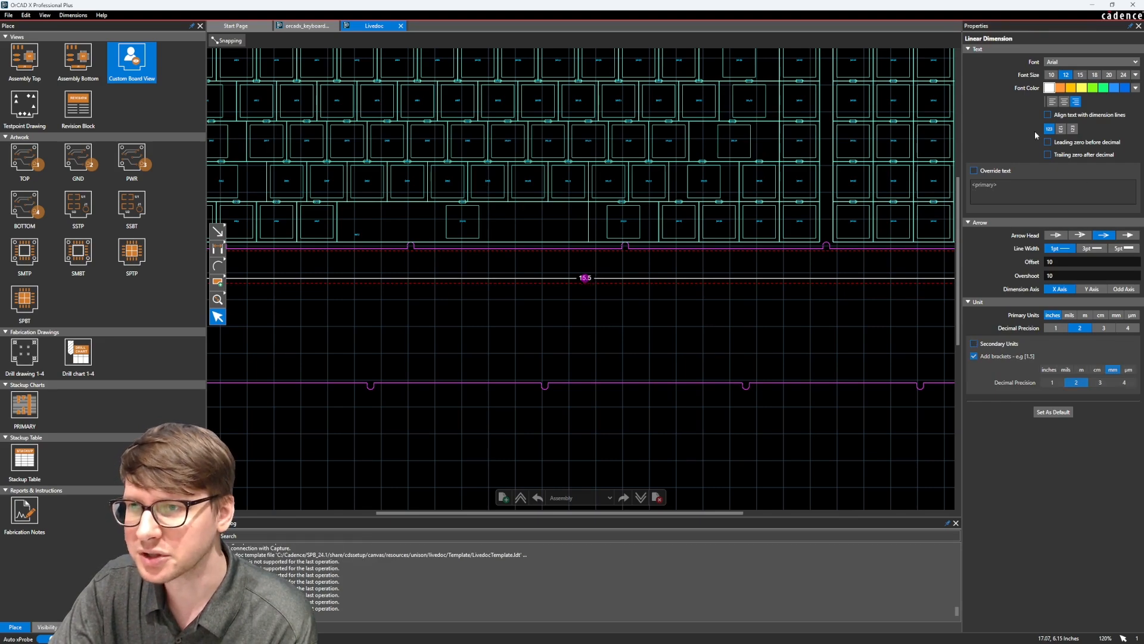
Override the board-width dimension's text with "15.5 in".
click(974, 170)
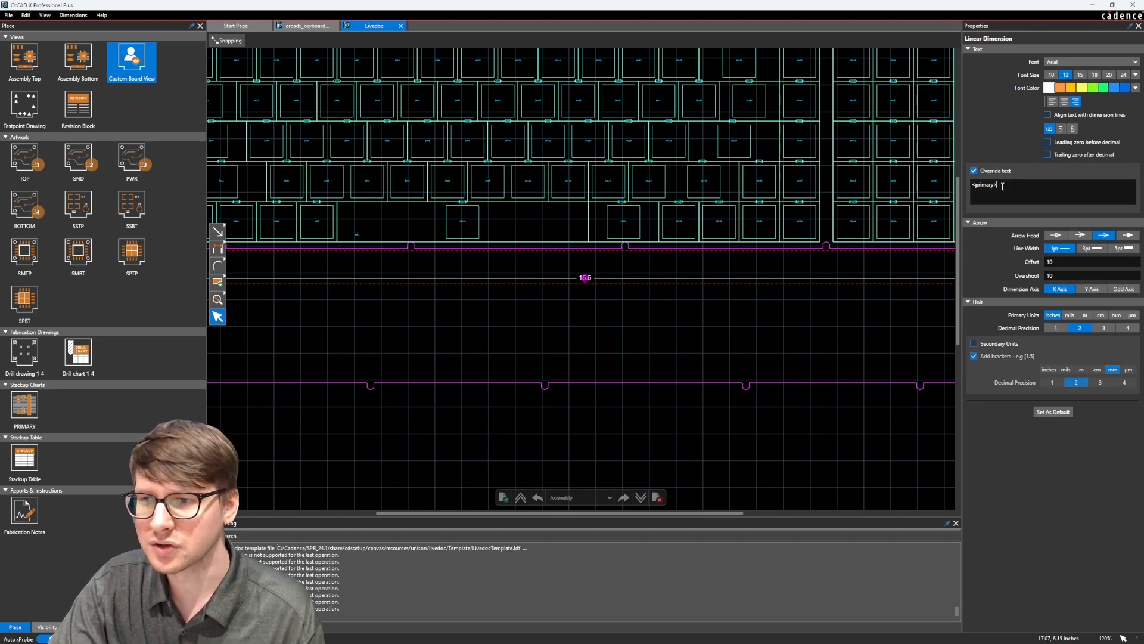
drag(972, 185, 1003, 186)
text(15.5)
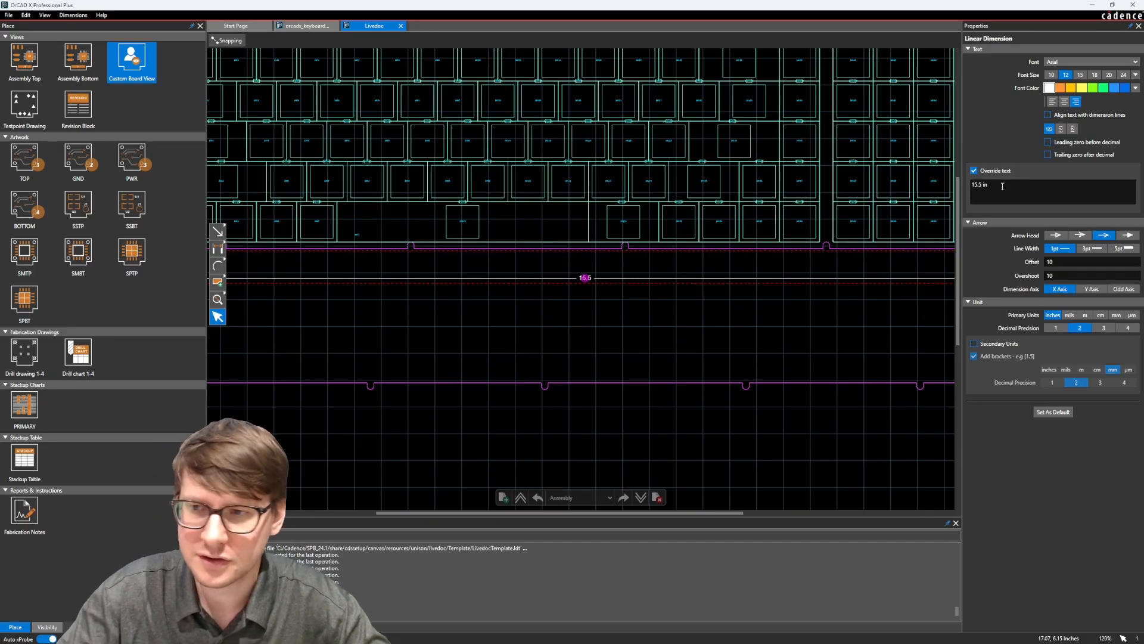
click(828, 311)
Add a vertical linear dimension for the full board height beside the left edge of the Assembly Top outline.
scroll(641, 305, down, 1)
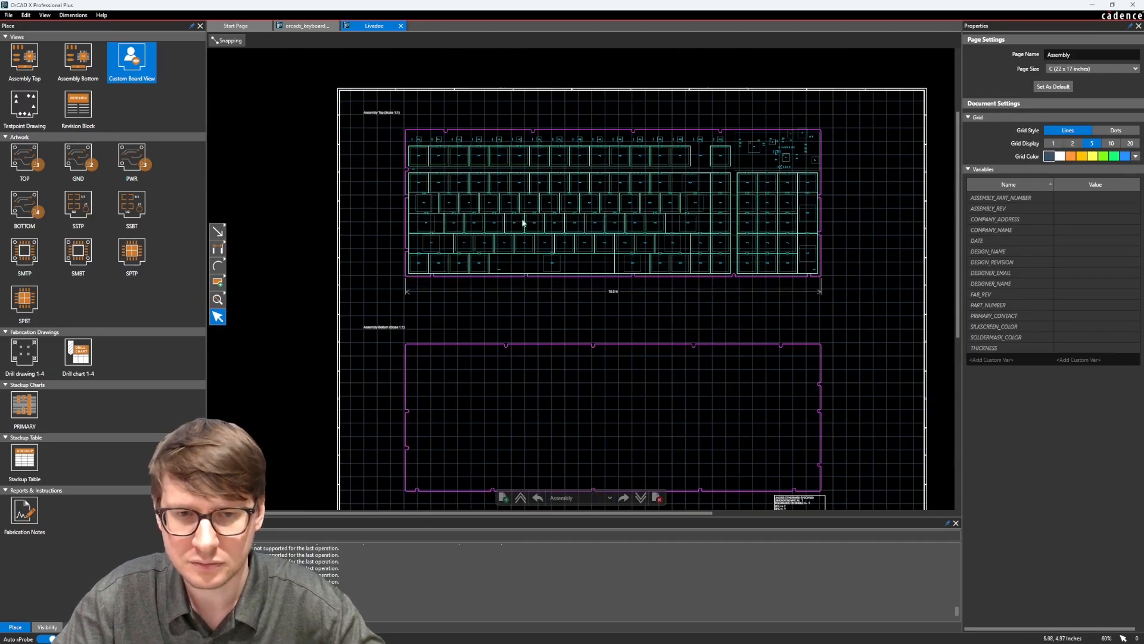
scroll(371, 169, up, 1)
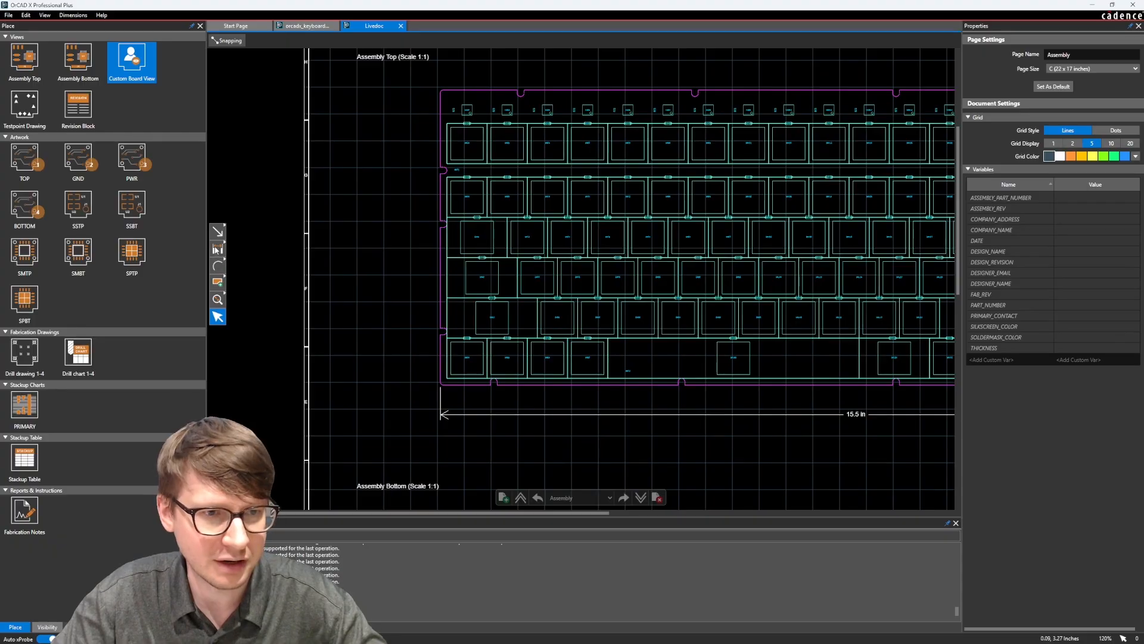
click(218, 248)
click(446, 88)
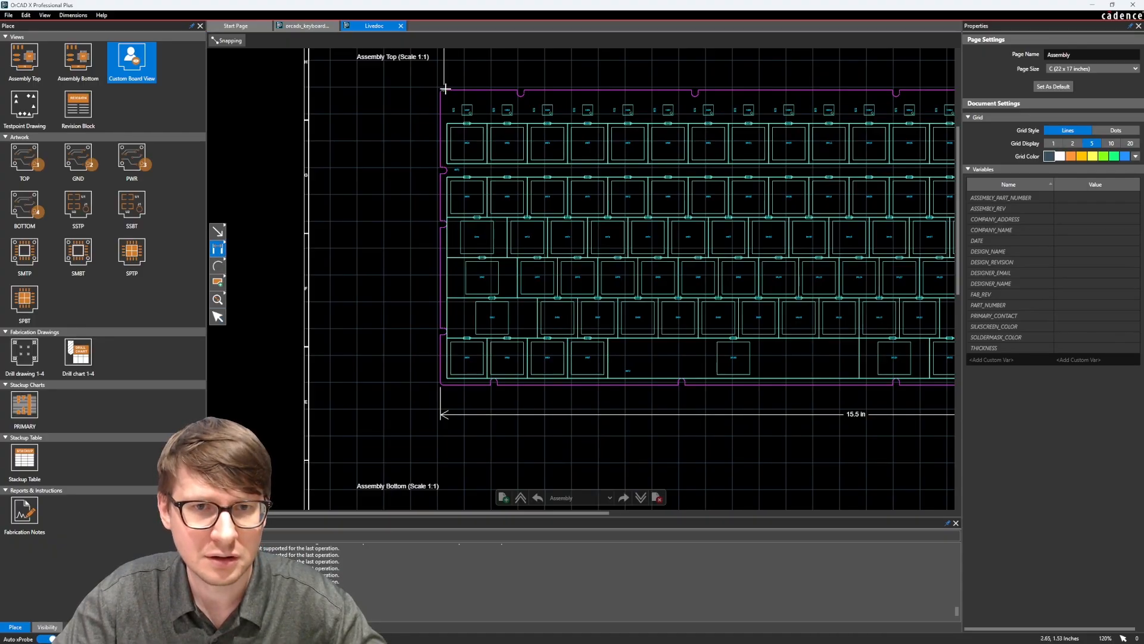
click(441, 384)
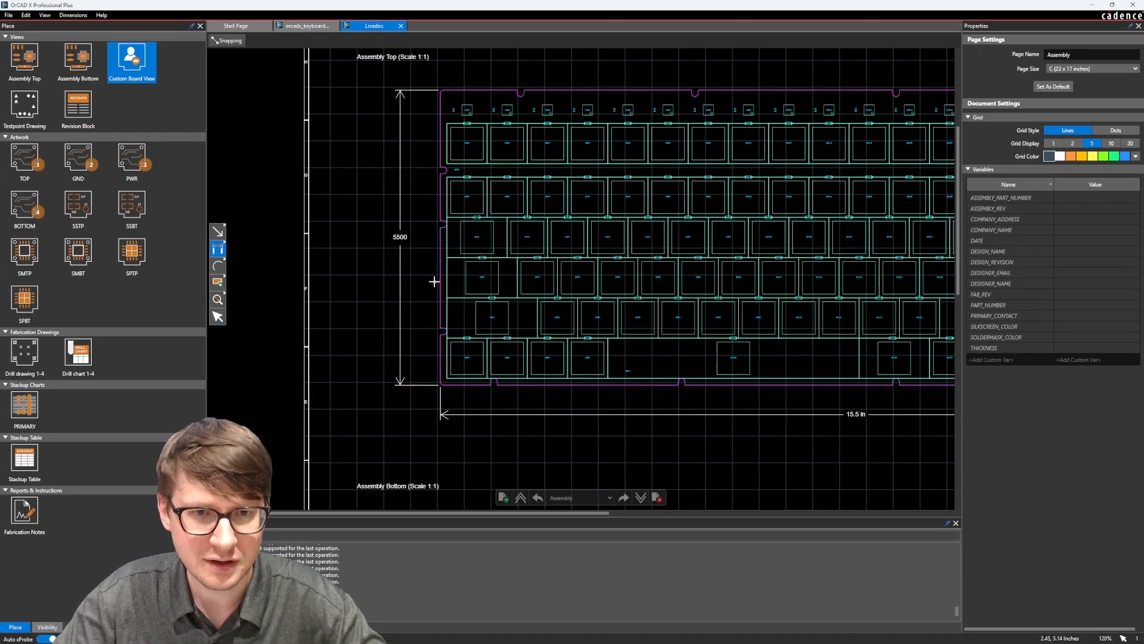
Set the board-height dimension's primary units to inches and override its text with "5.5 in".
click(400, 242)
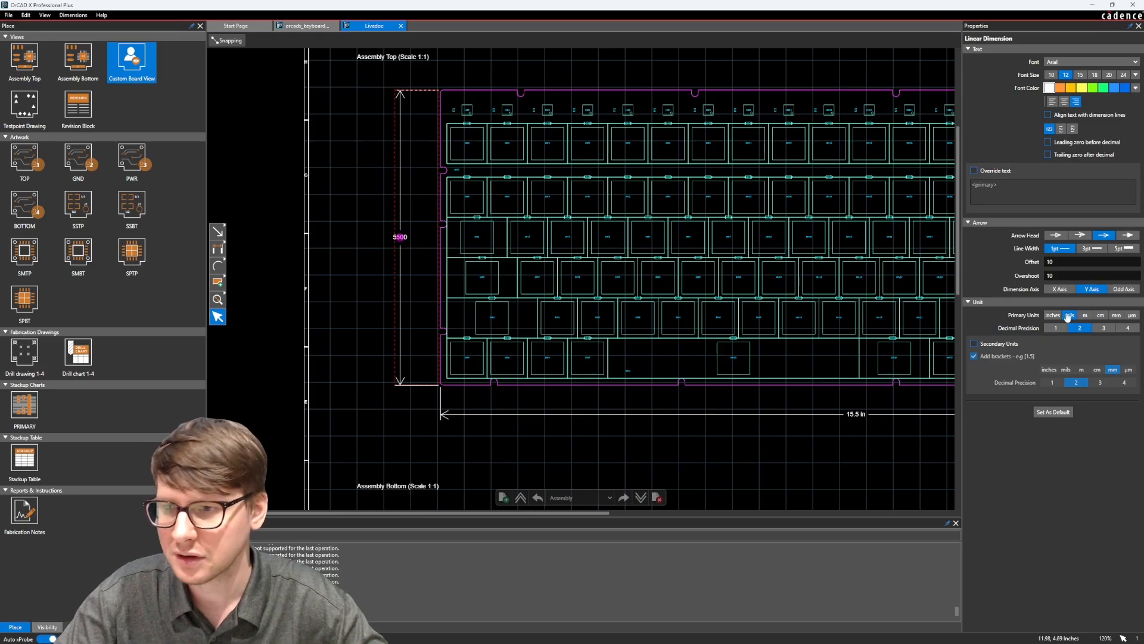
click(988, 172)
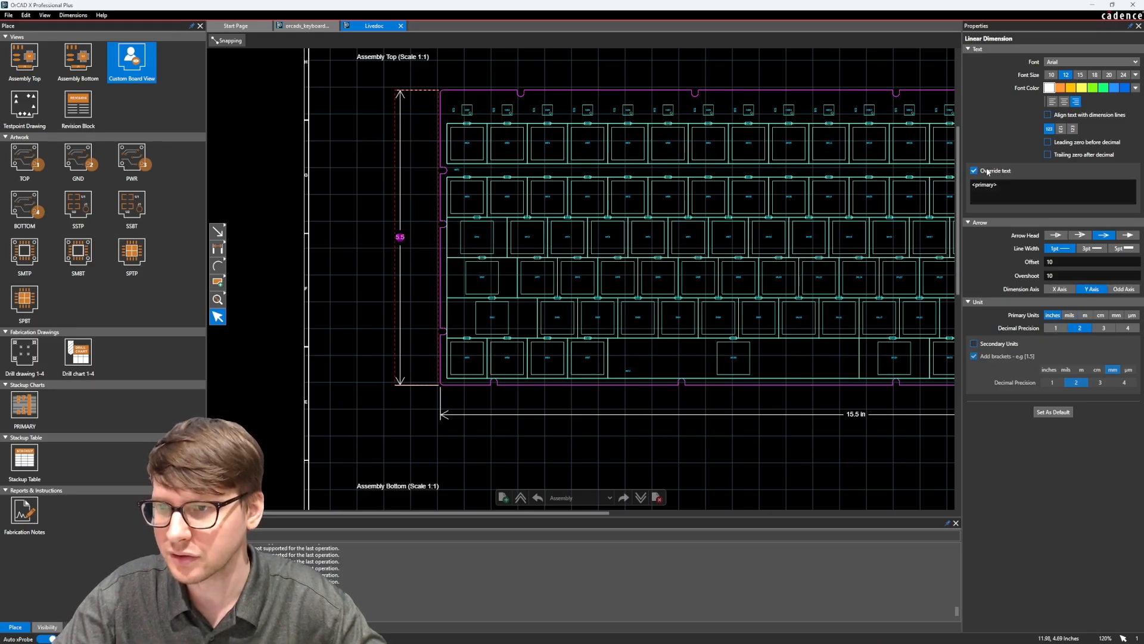
drag(998, 185, 963, 196)
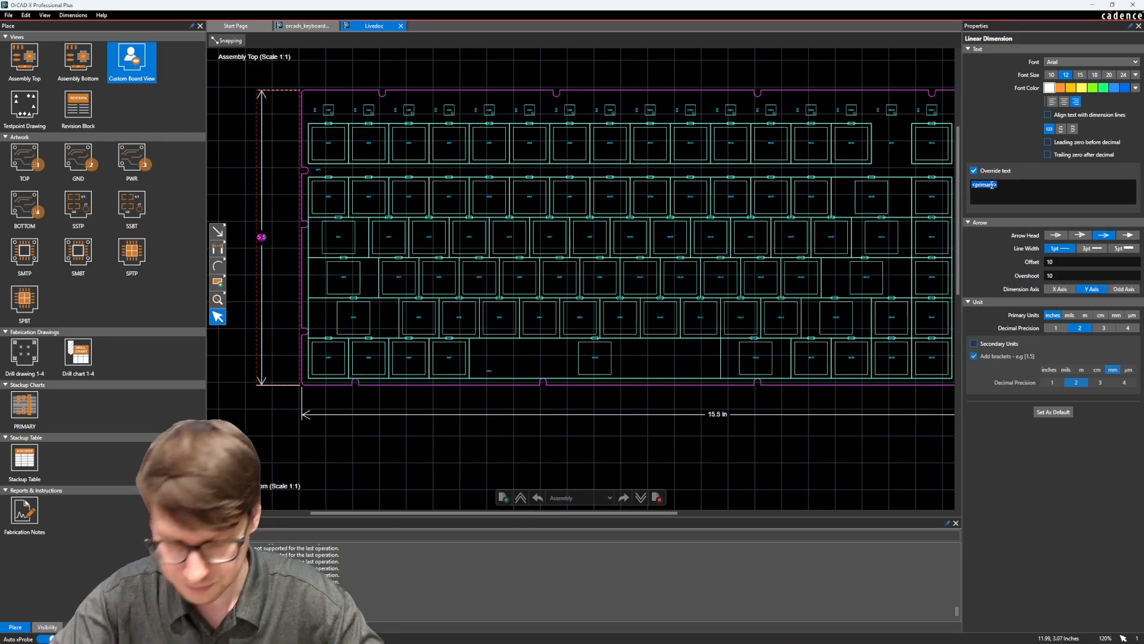
text(5.5 in)
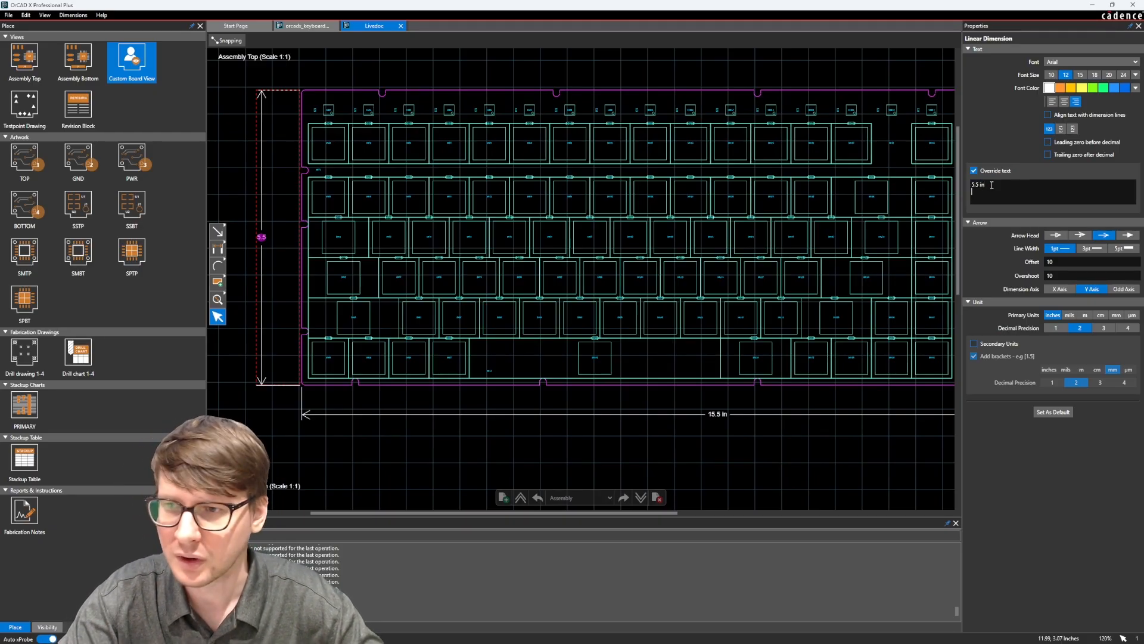
click(716, 458)
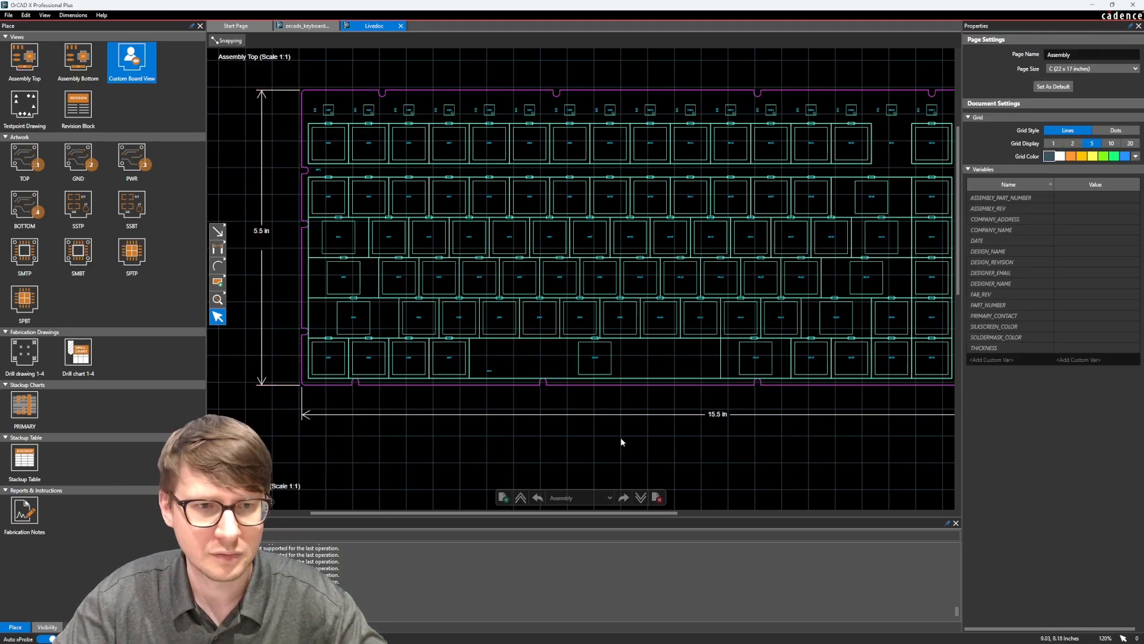
Try to place an angular dimension at the peak of a rounded notch on the lower edge of the Assembly Top outline.
click(213, 271)
click(223, 245)
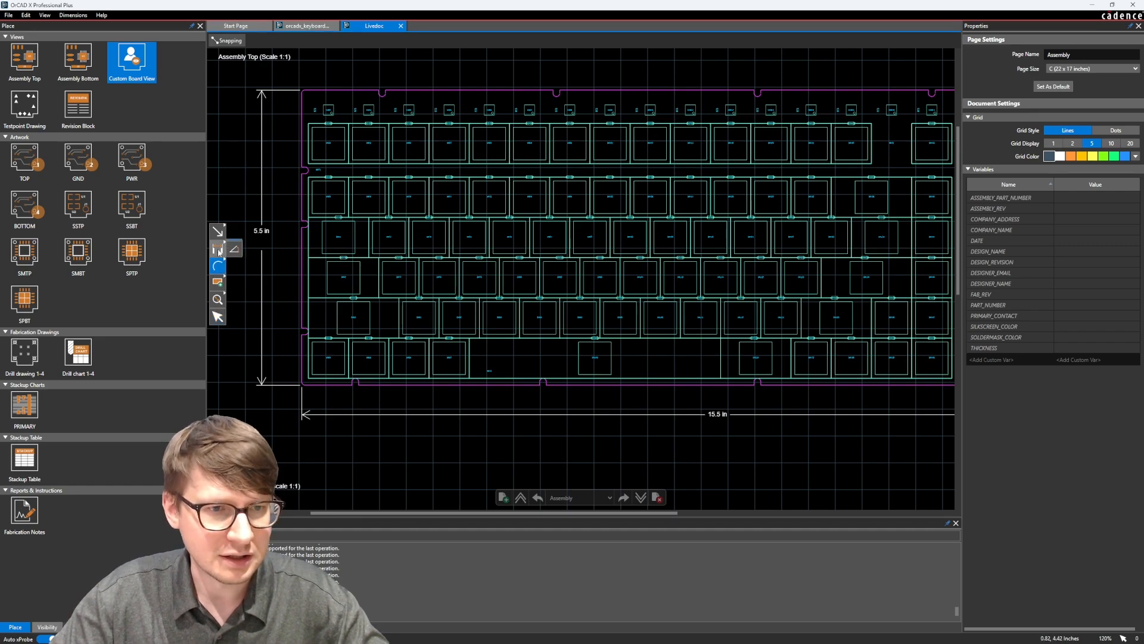
click(240, 266)
scroll(602, 426, up, 10)
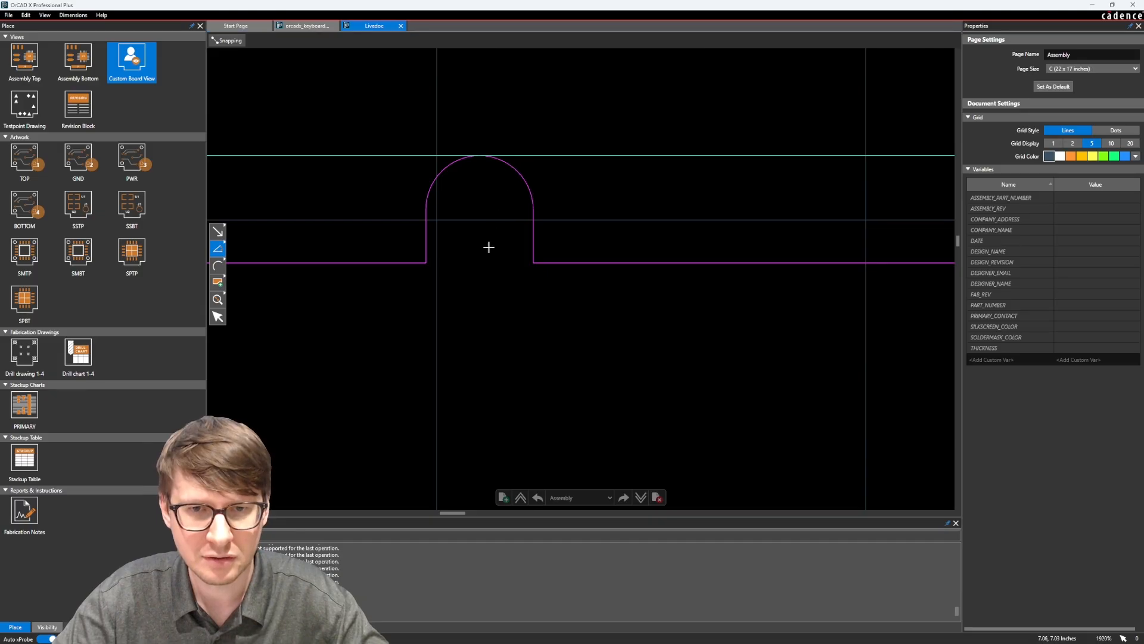
scroll(470, 314, down, 3)
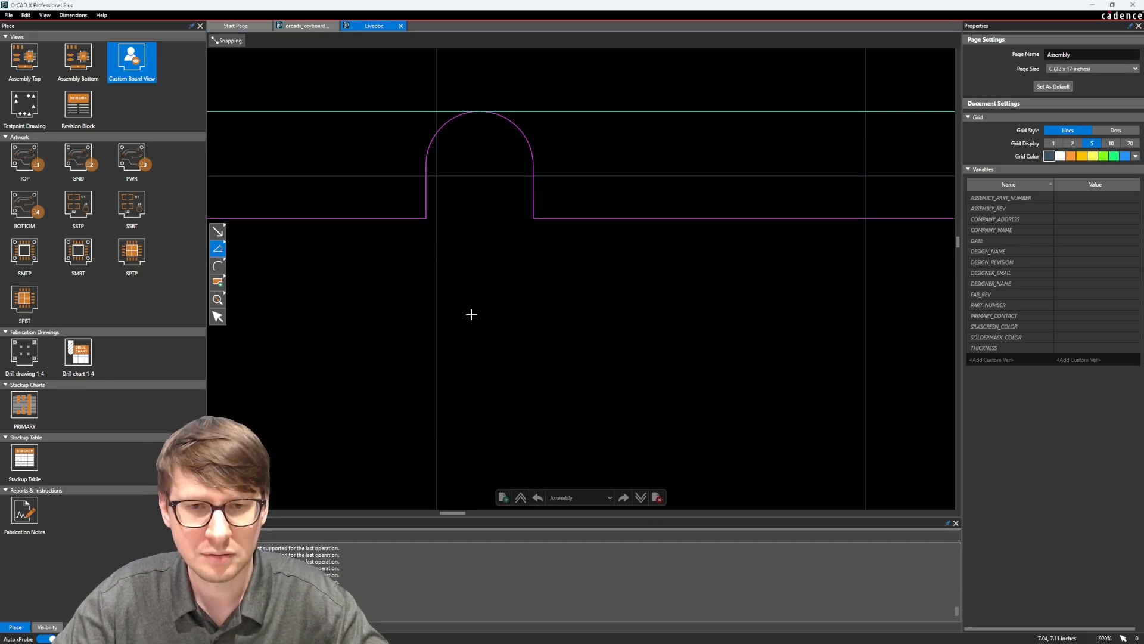
click(218, 250)
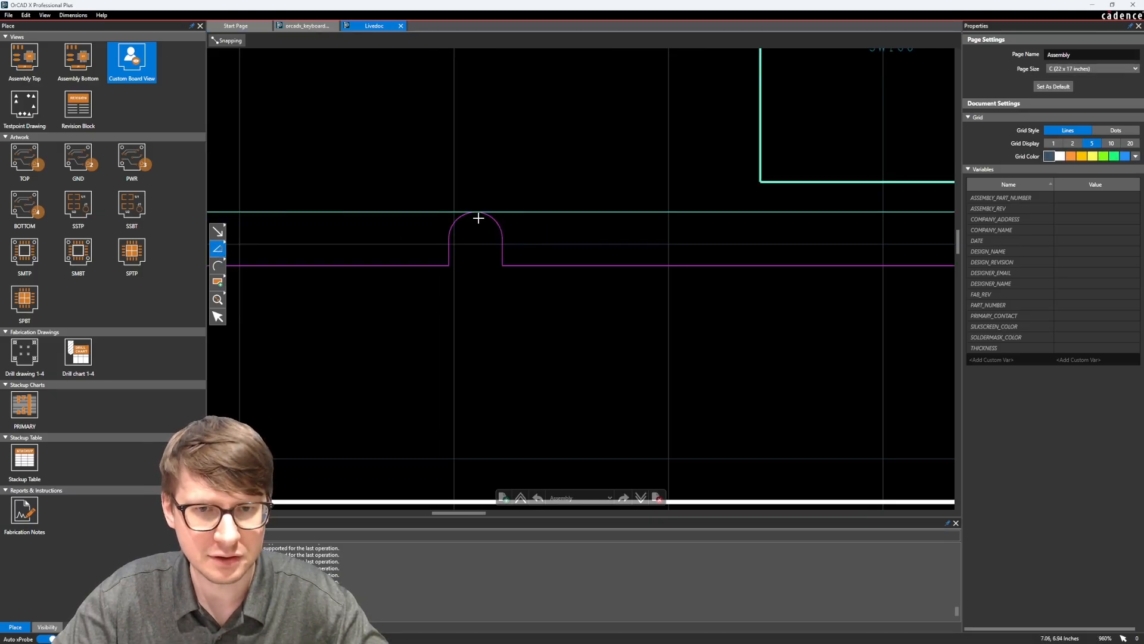
scroll(472, 262, down, 5)
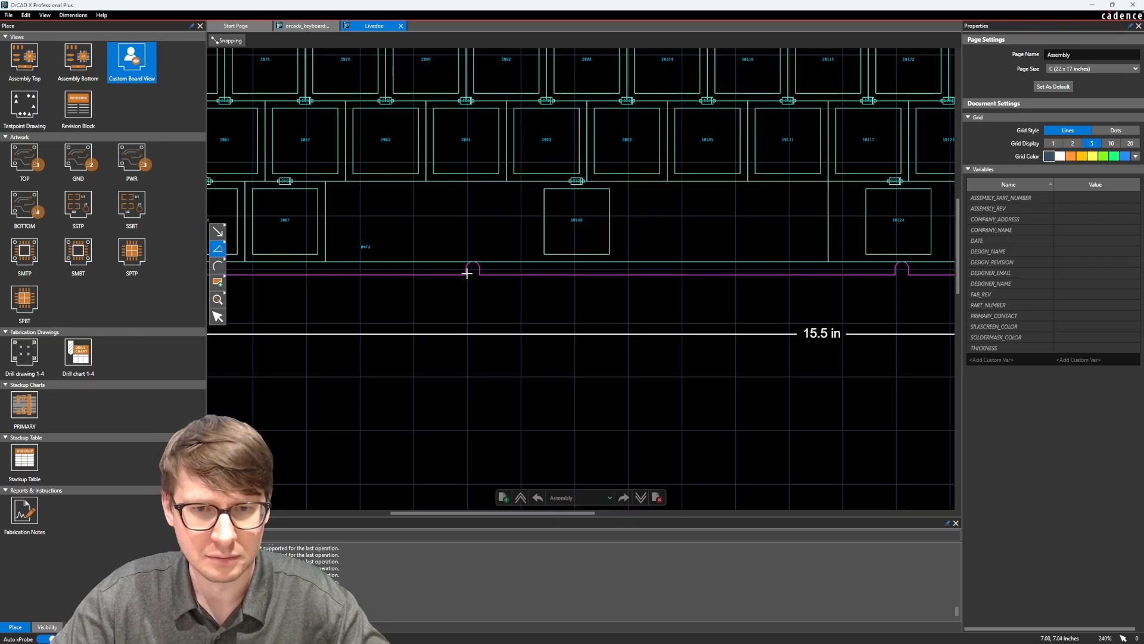
scroll(465, 272, up, 4)
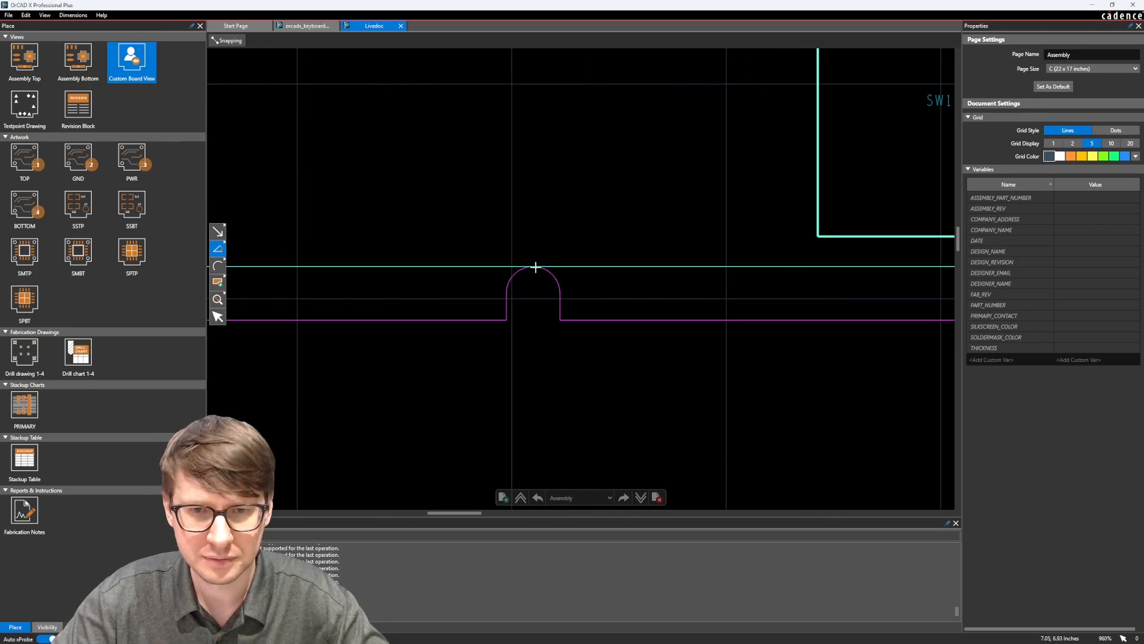
scroll(512, 277, up, 2)
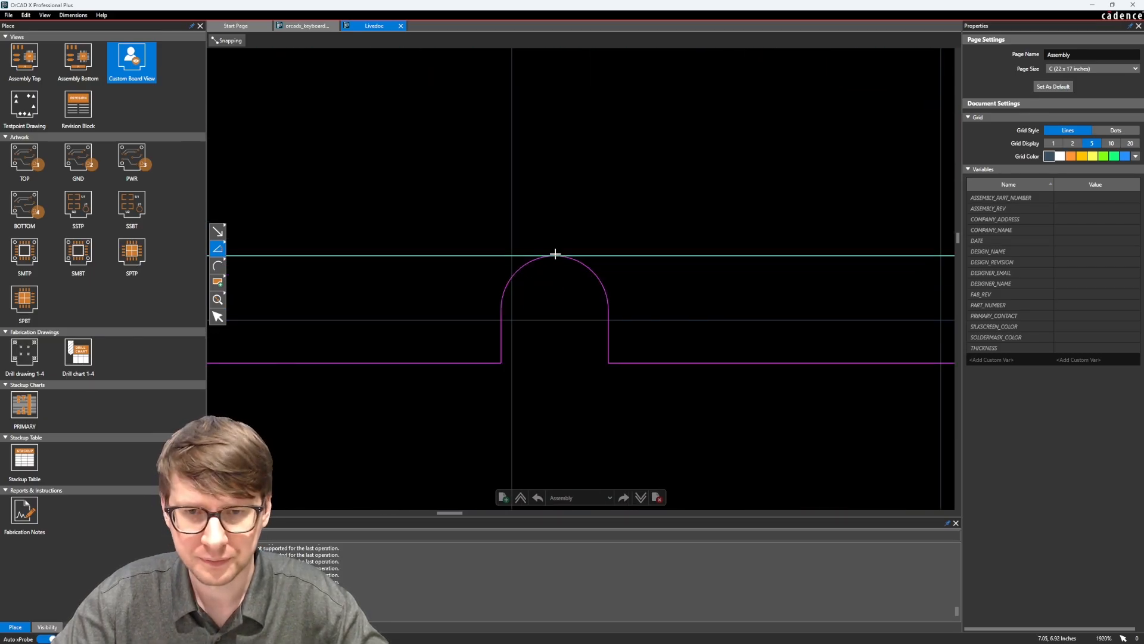
click(551, 256)
key(Escape)
scroll(541, 298, down, 4)
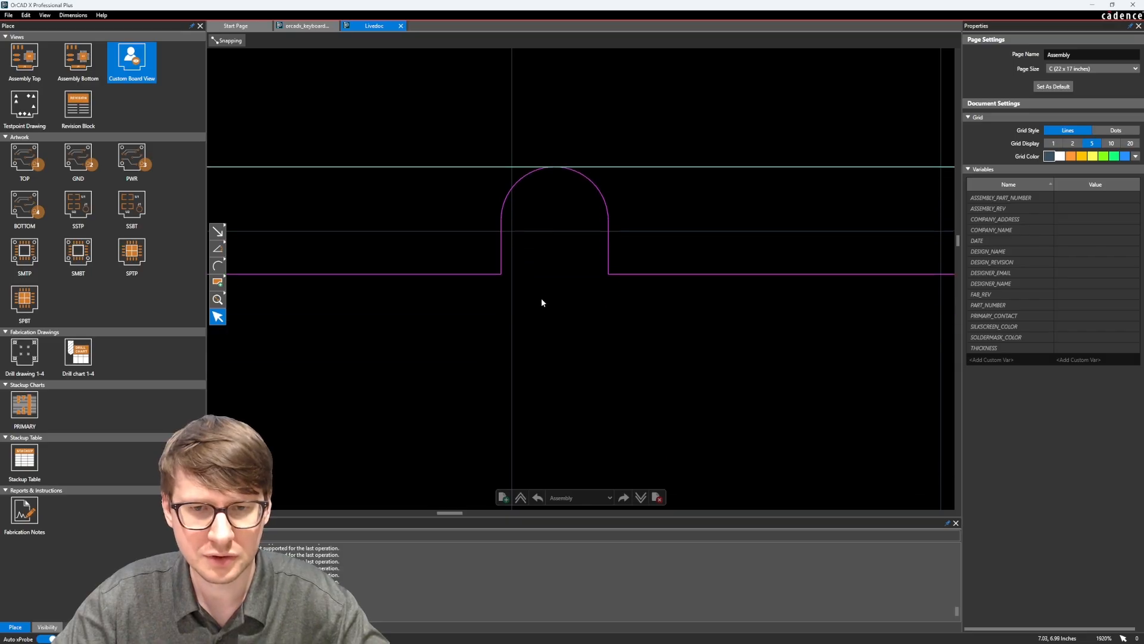
Try an angular dimension from the horizontal key outline line above the notch on the board's lower edge.
click(540, 275)
scroll(686, 274, down, 2)
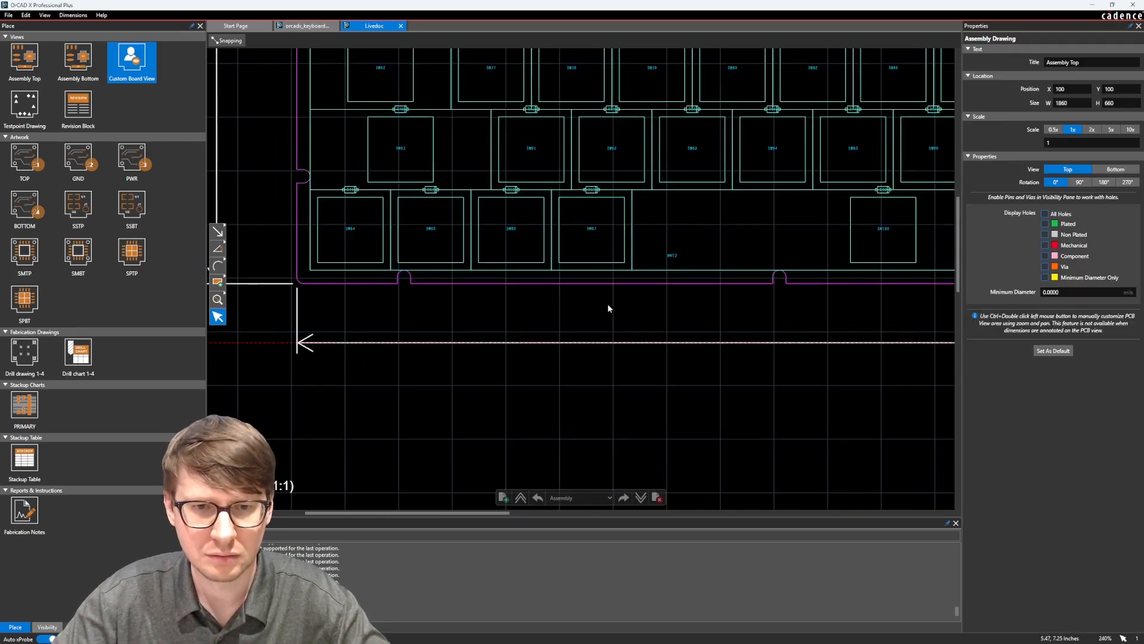
click(218, 248)
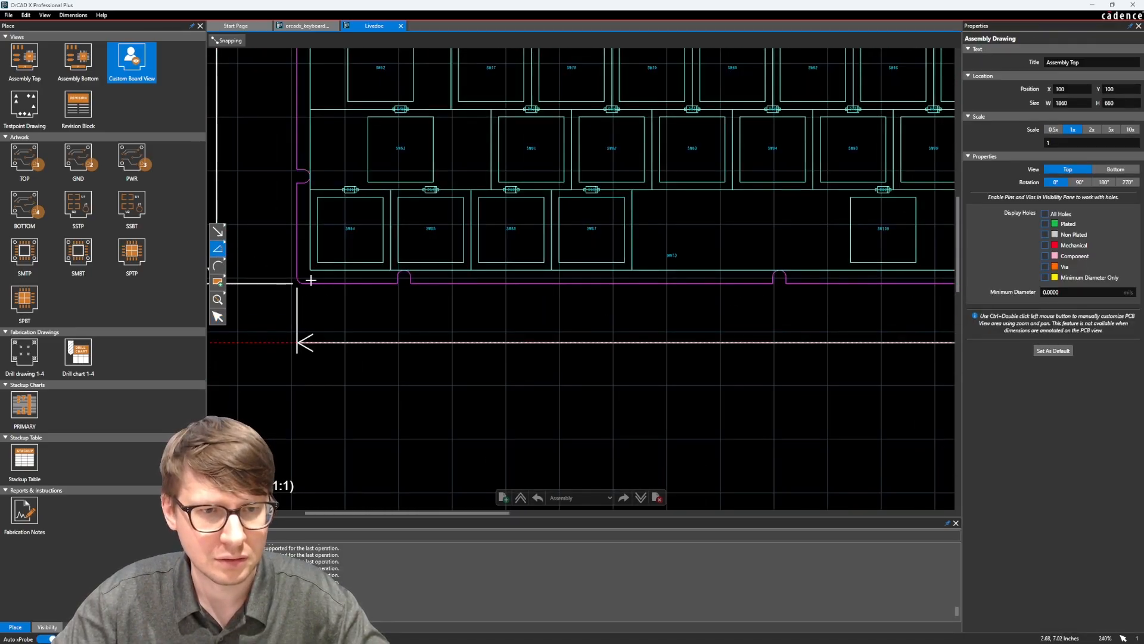
click(782, 271)
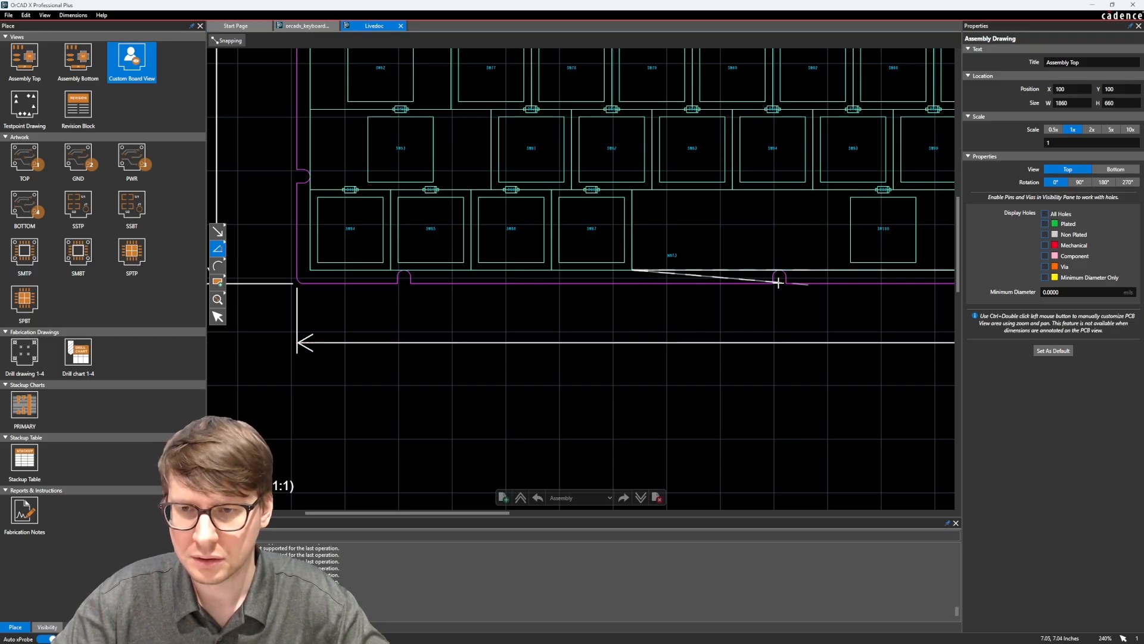
key(Escape)
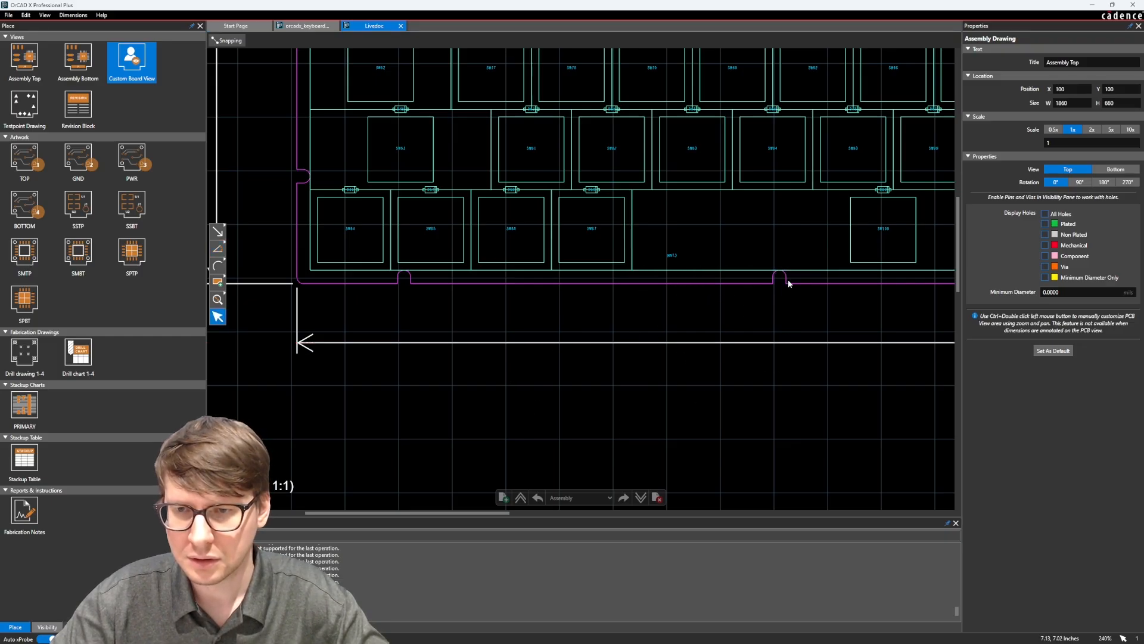
Try an angular dimension starting from the right vertical side of the notch near MNT3.
scroll(785, 282, up, 4)
click(218, 250)
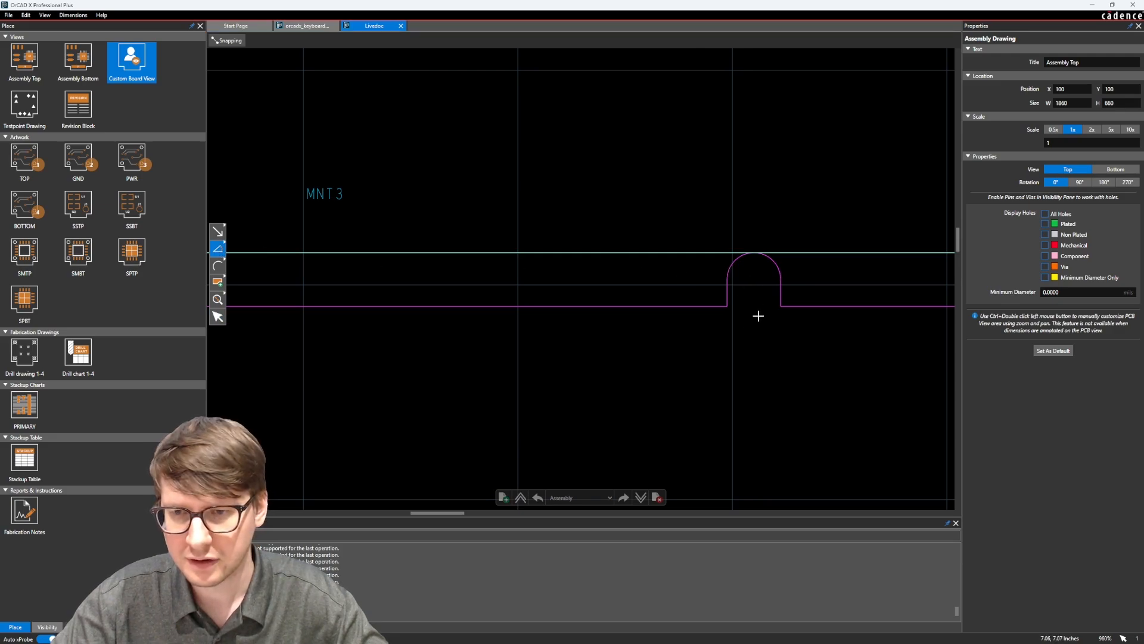
click(780, 304)
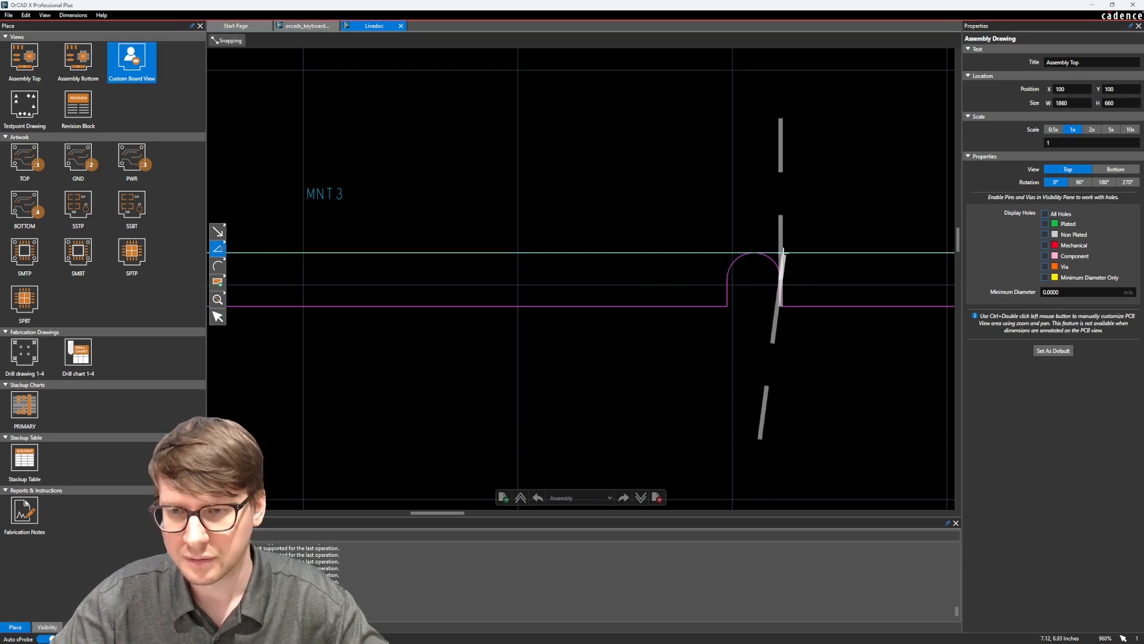
key(Escape)
key(Escape)
scroll(751, 321, down, 1)
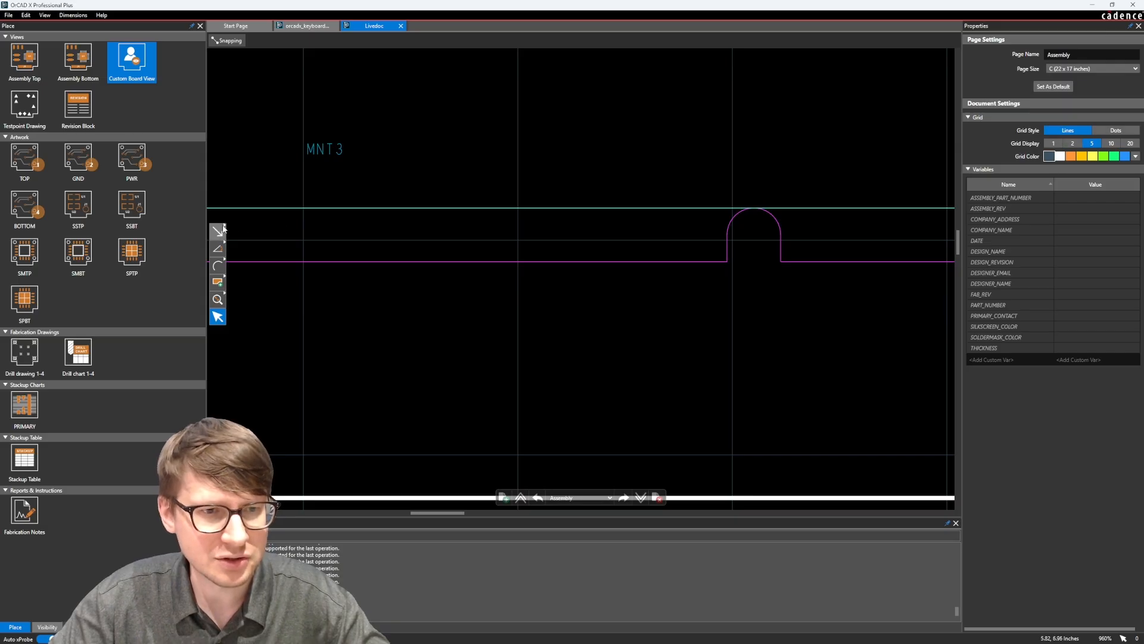
Draw a leader arrow pointing at the peak of the rounded notch near MNT3, with its tail below the 15.5 in dimension line.
click(219, 230)
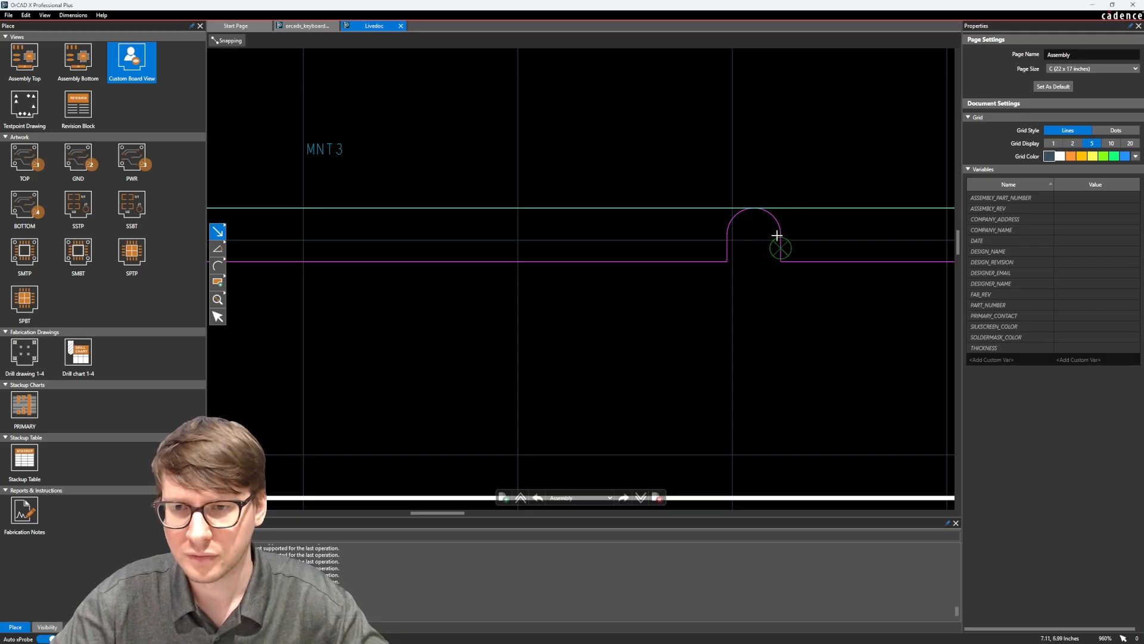
click(753, 208)
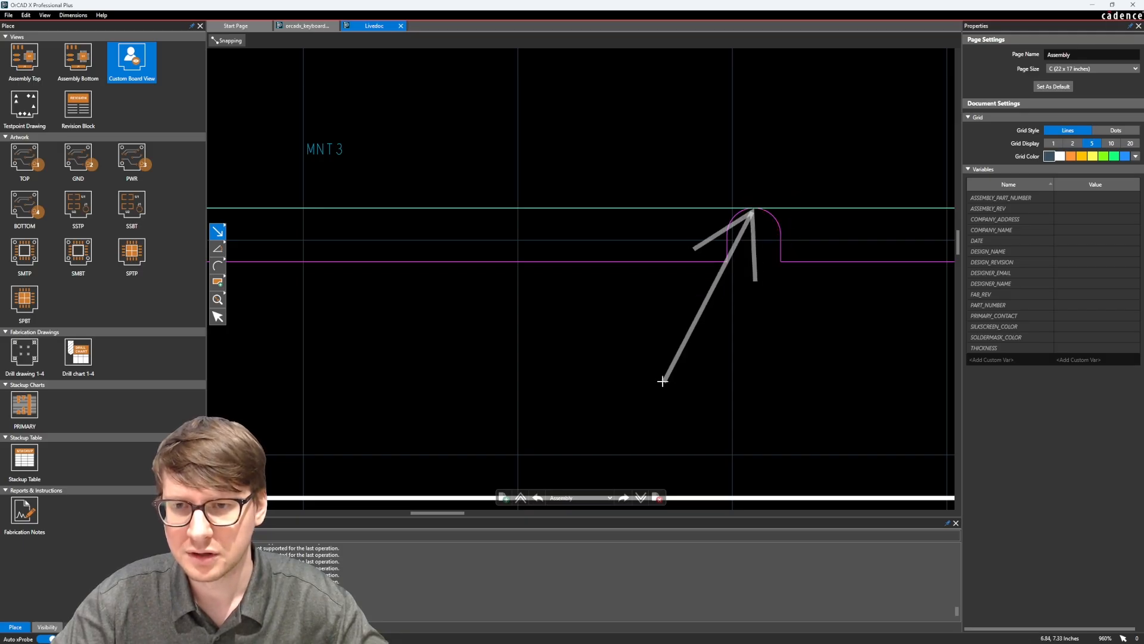
scroll(726, 415, down, 5)
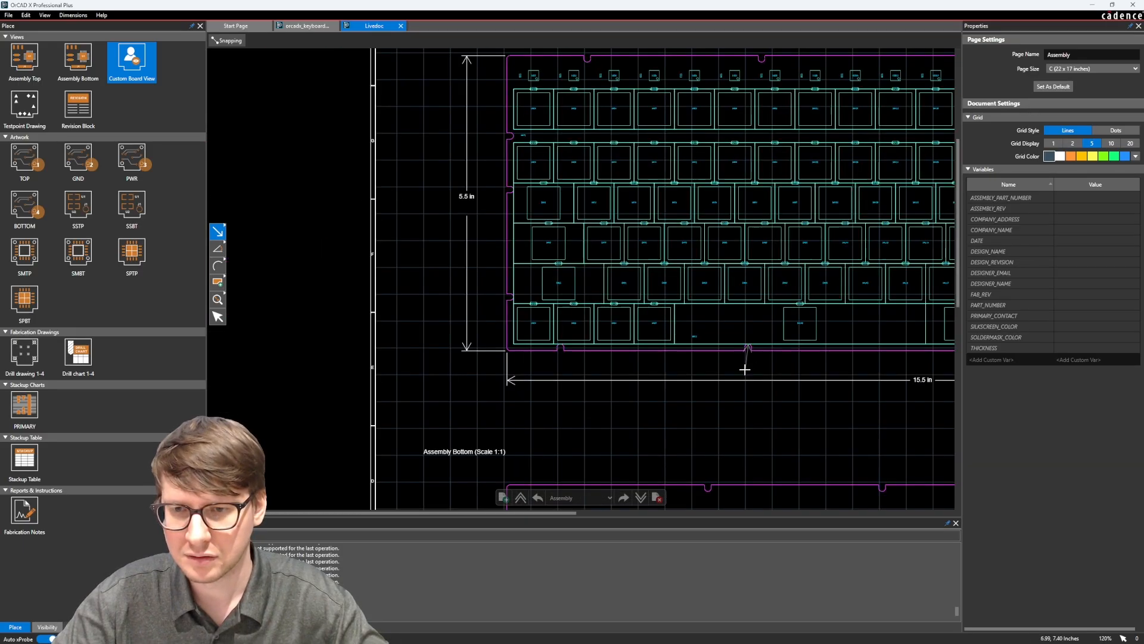
click(725, 409)
key(Escape)
Place a rich text box just below the tail of the notch's leader arrow.
scroll(788, 413, up, 2)
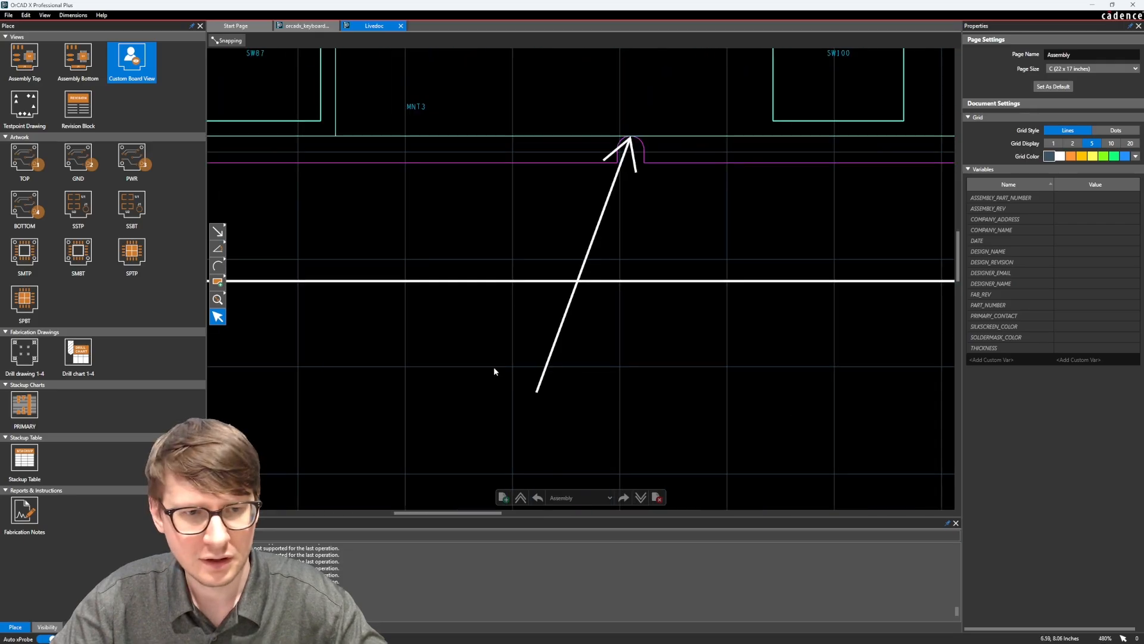
click(218, 231)
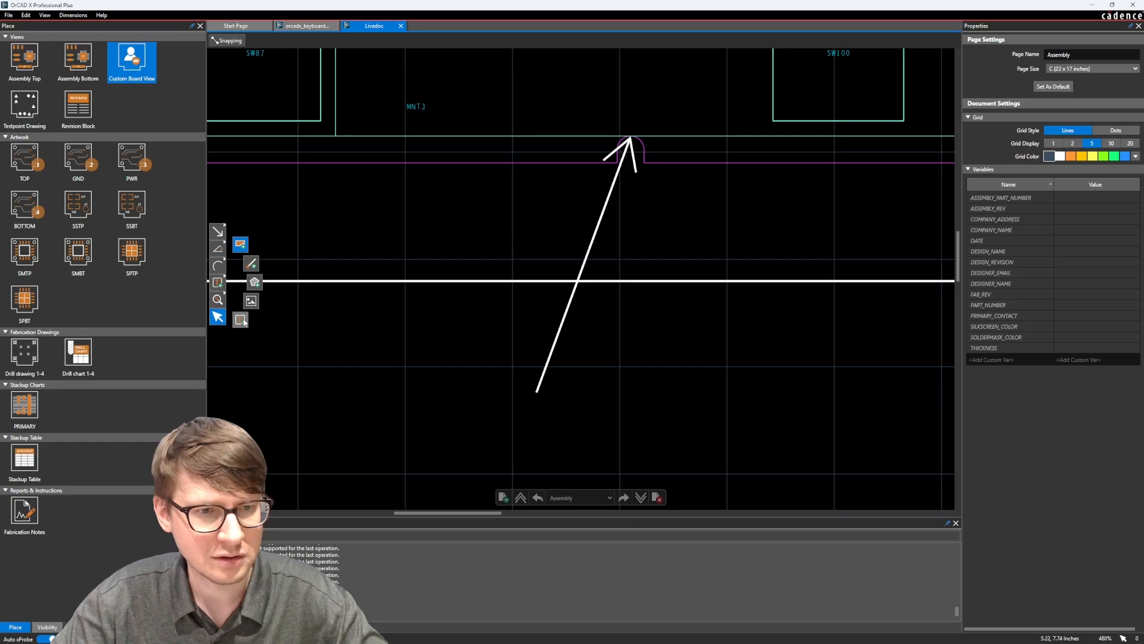
click(240, 319)
drag(448, 410, 800, 492)
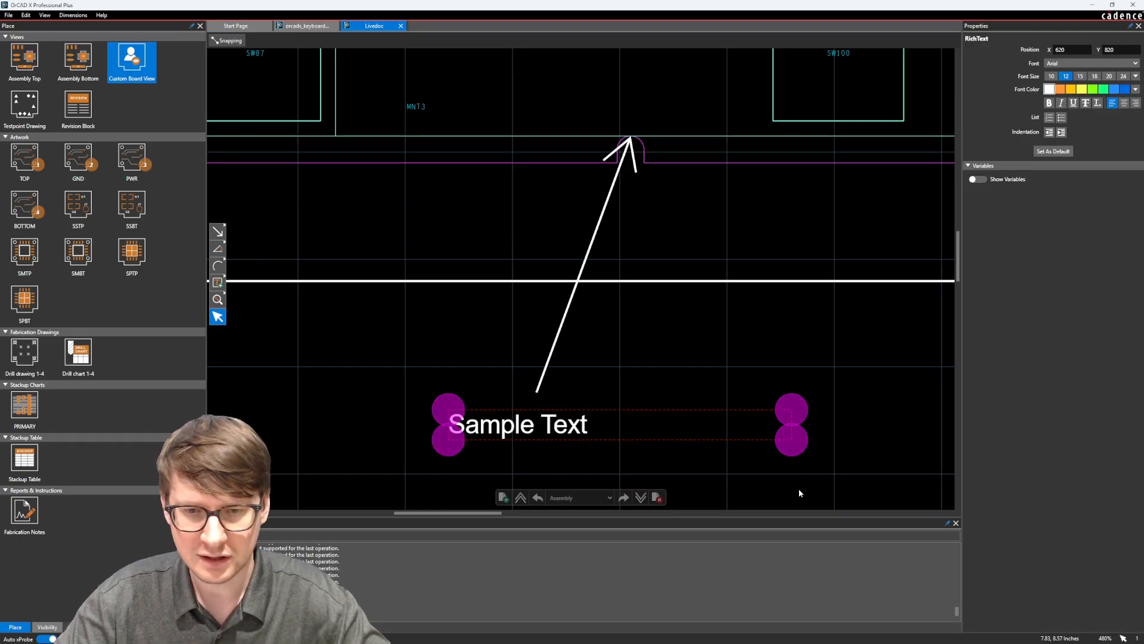
click(800, 493)
Replace the sample text under the leader arrow with "This is a 62.5mil radius cutout.".
double_click(566, 433)
key(ctrl+a)
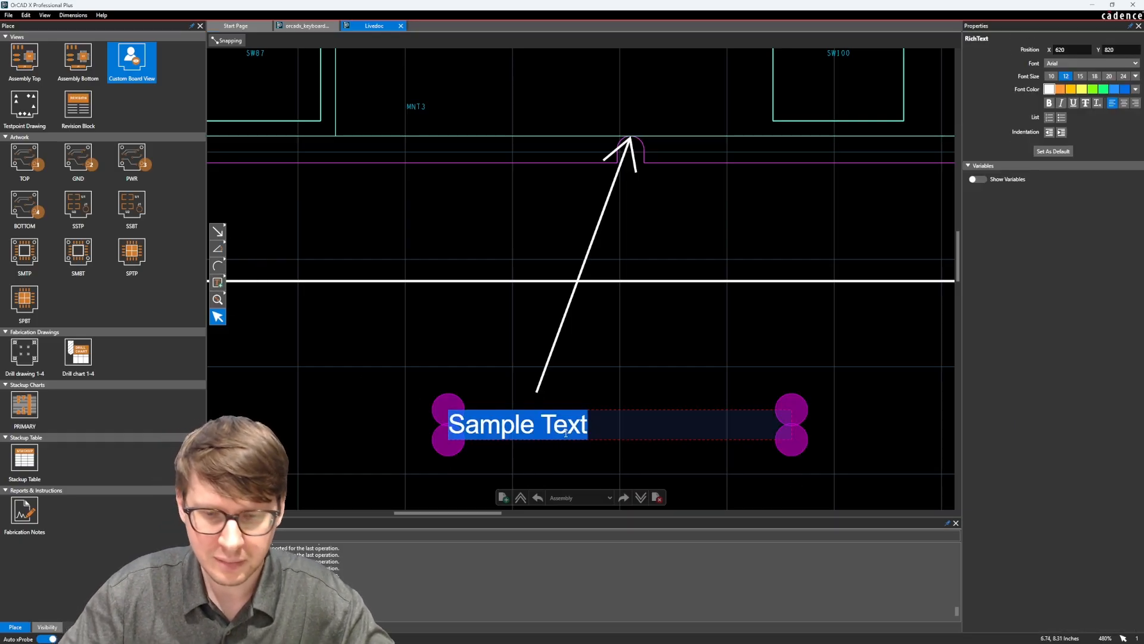
text(This is a 62)
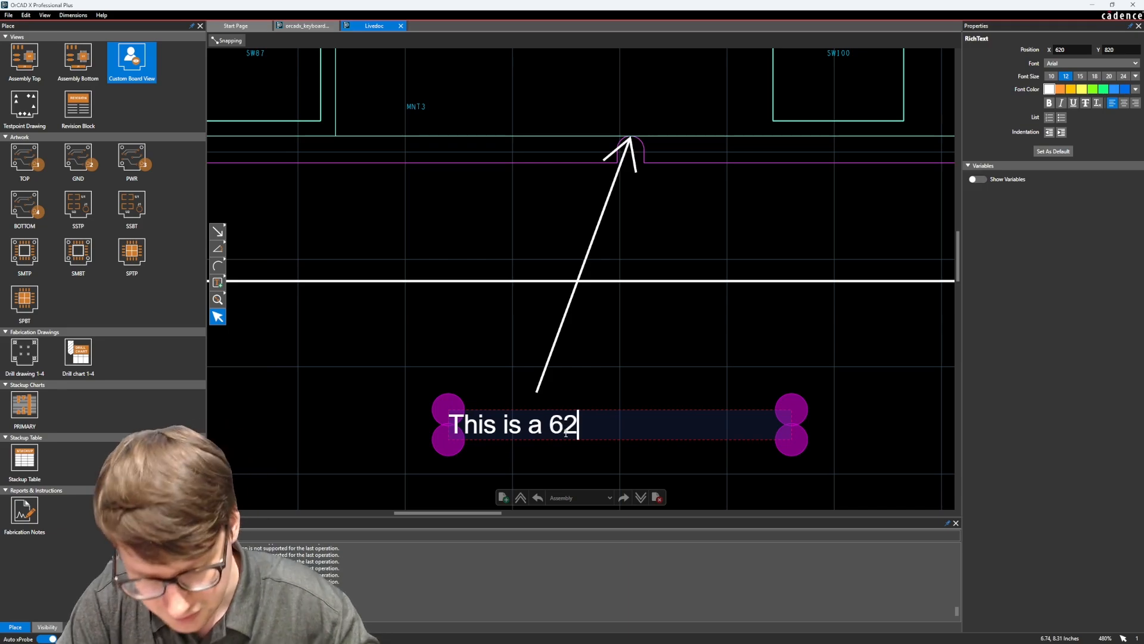
text(.5mil rad)
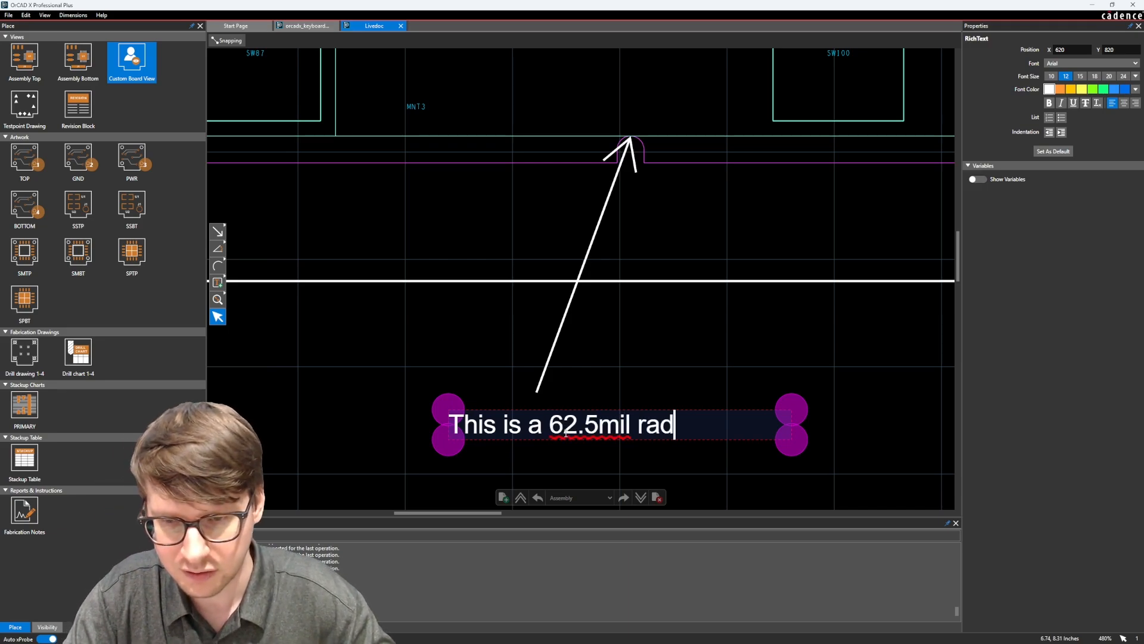
text(ius hole)
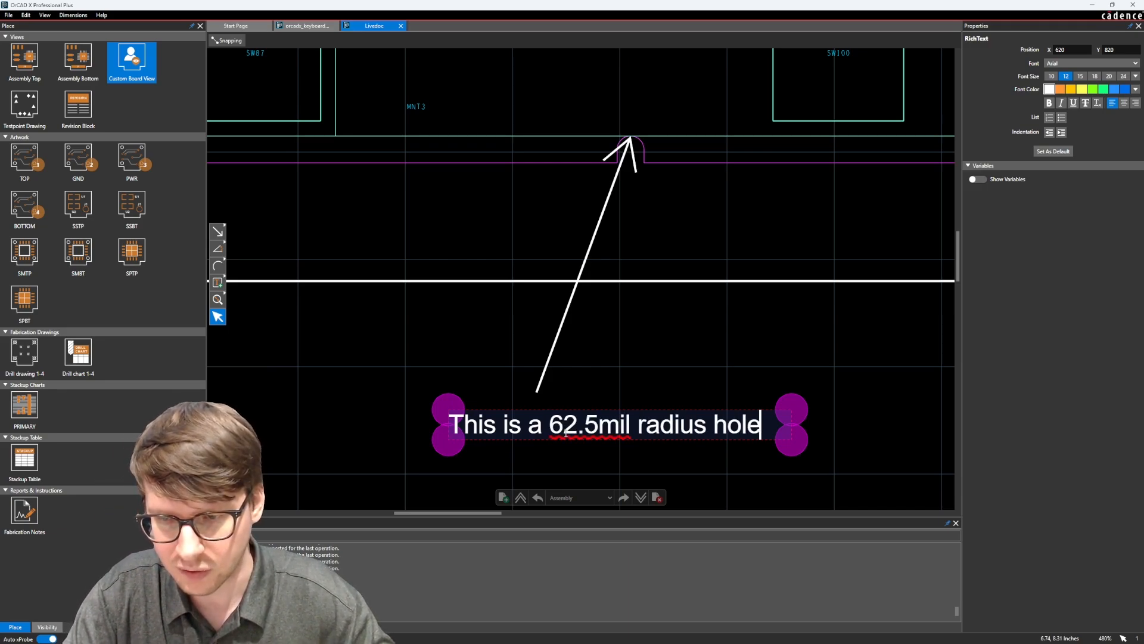
key(BackSpace)
key(BackSpace)
key(BackSpace)
key(BackSpace)
text(ci)
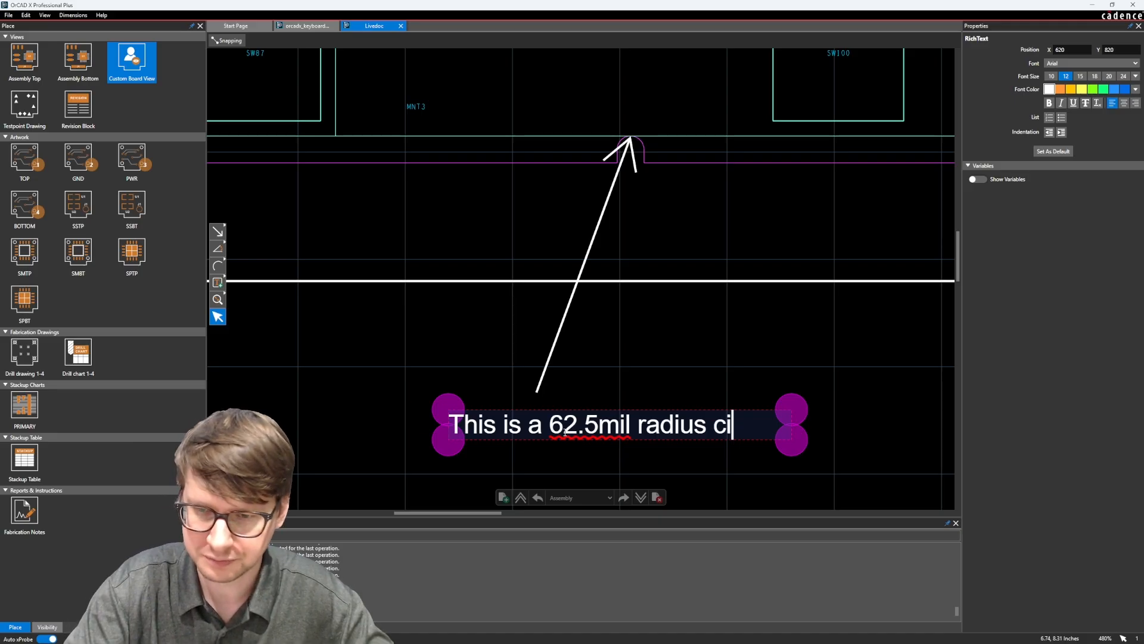
key(BackSpace)
text(utout.)
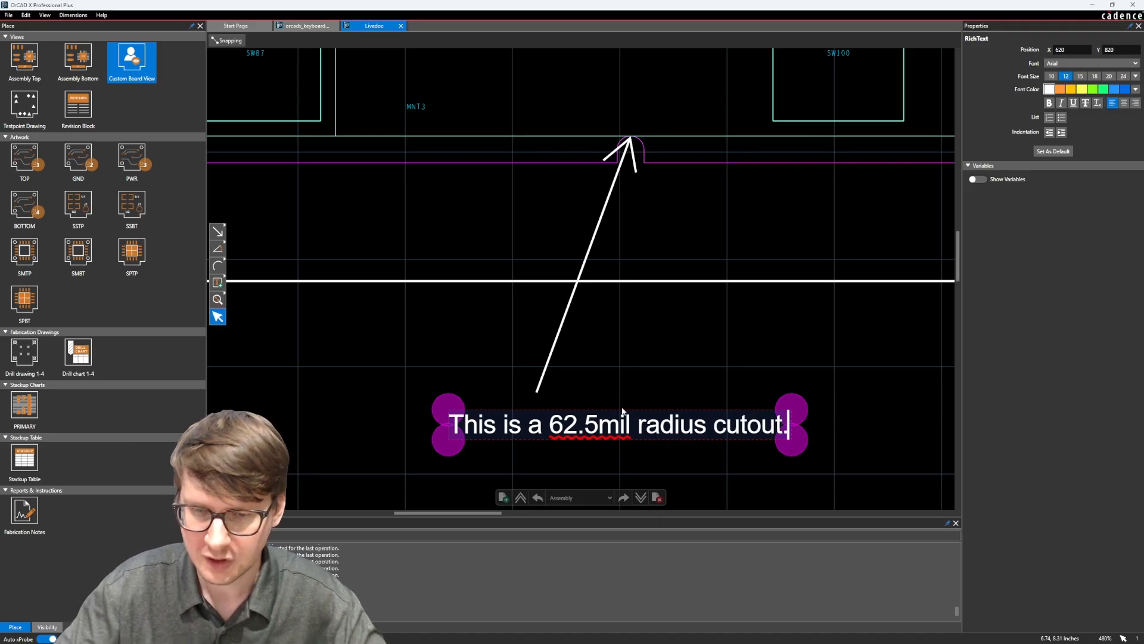
click(703, 371)
scroll(709, 352, down, 5)
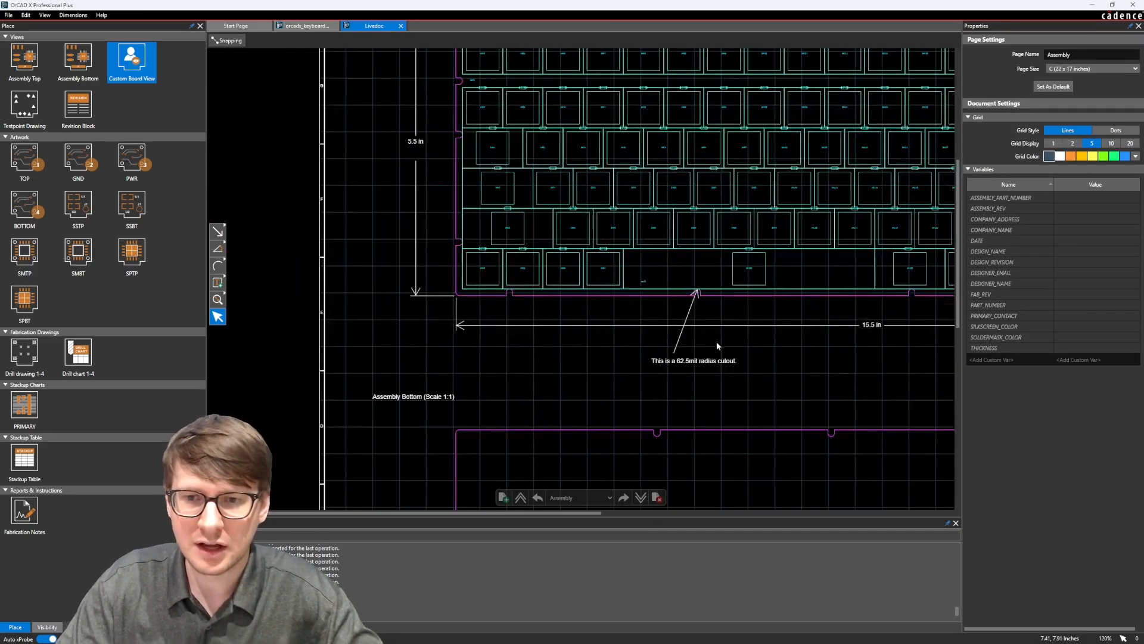
scroll(717, 346, down, 2)
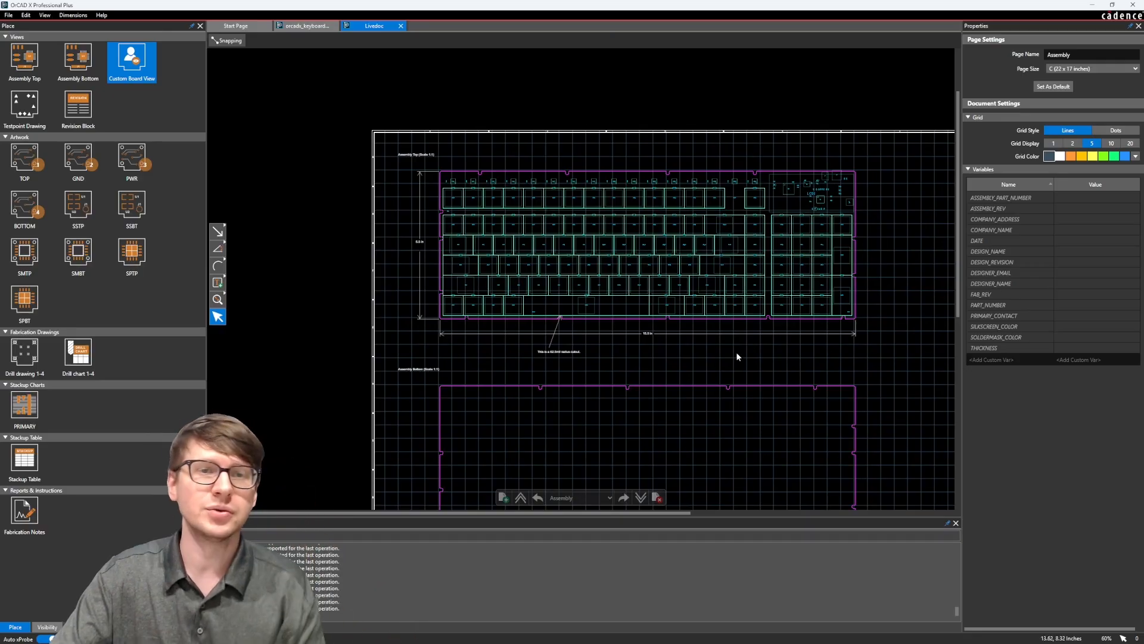
mouse_move(730, 349)
middle_down()
mouse_move(711, 274)
mouse_move(675, 274)
middle_up()
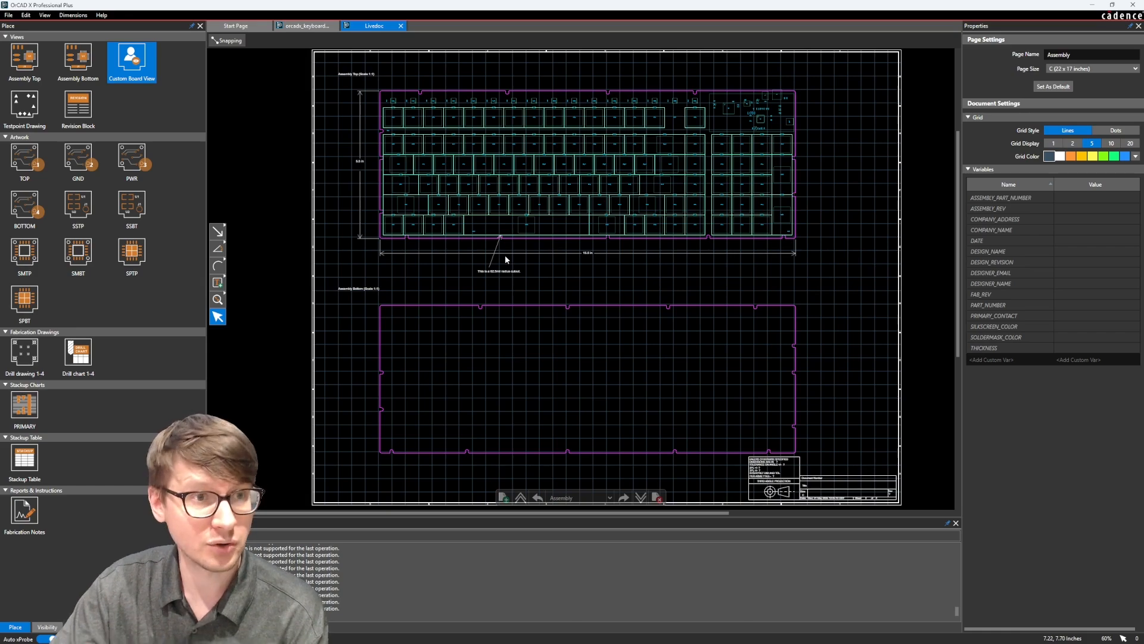
click(8, 15)
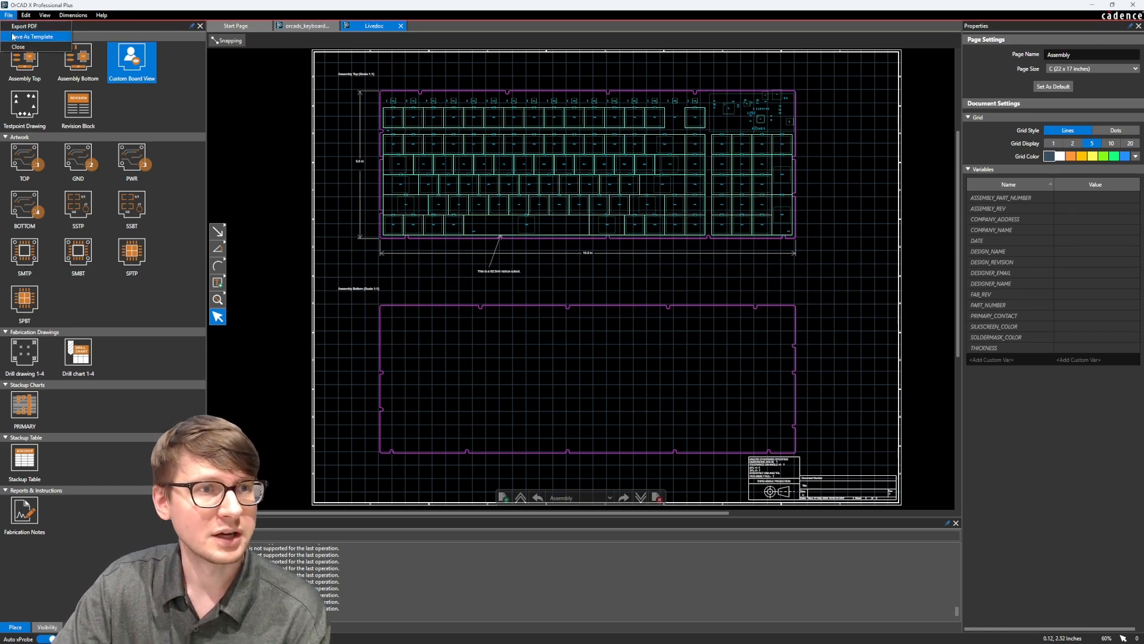
click(327, 102)
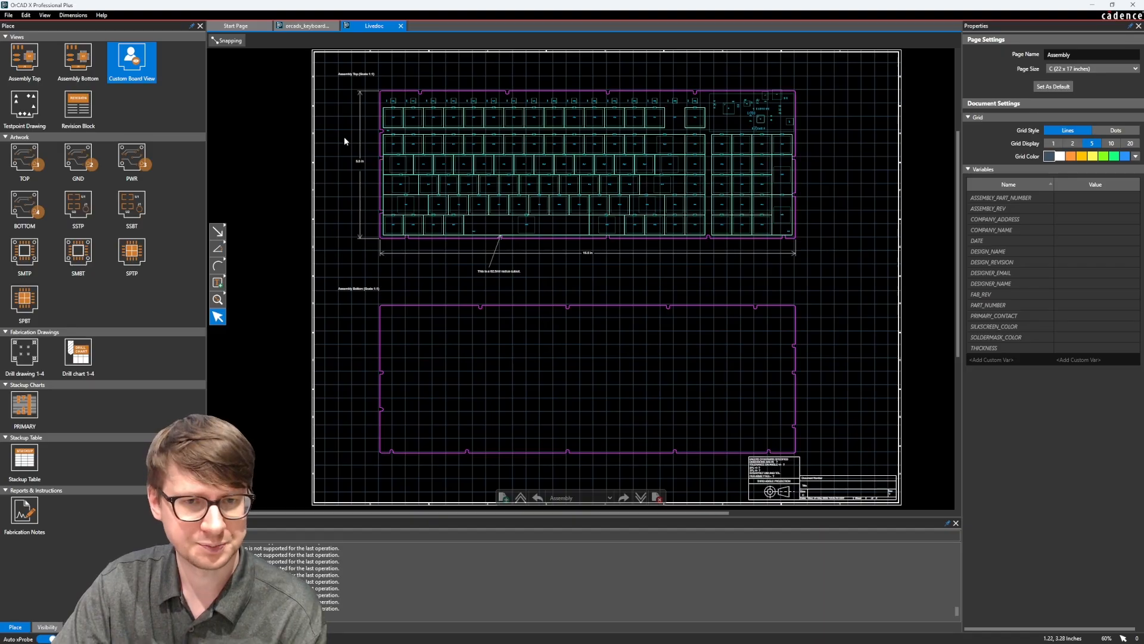
click(10, 15)
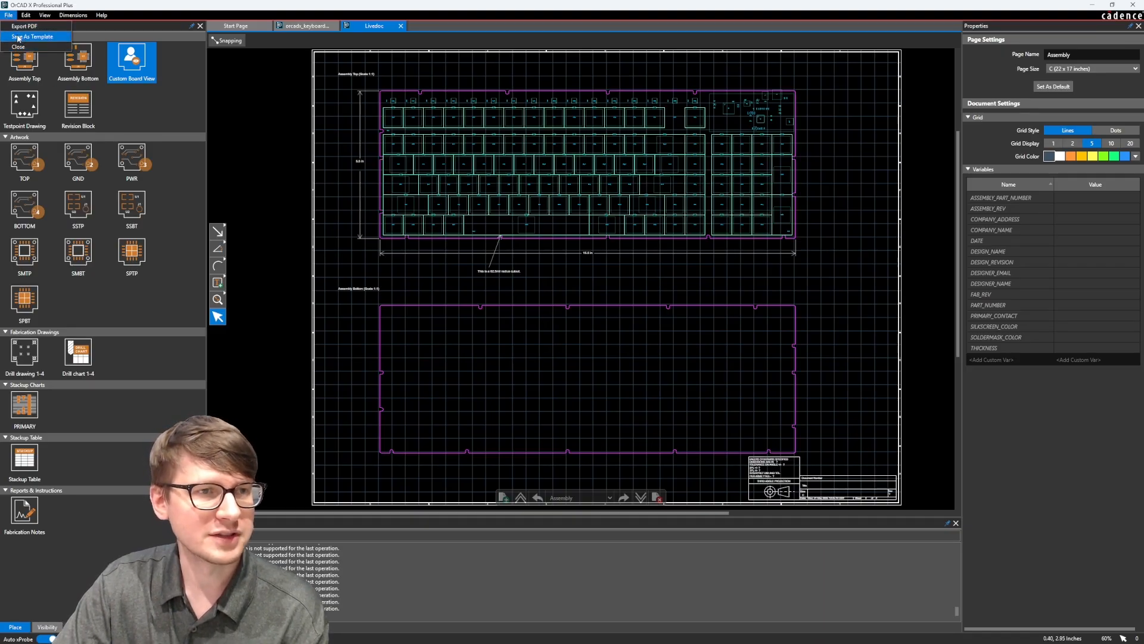
click(324, 244)
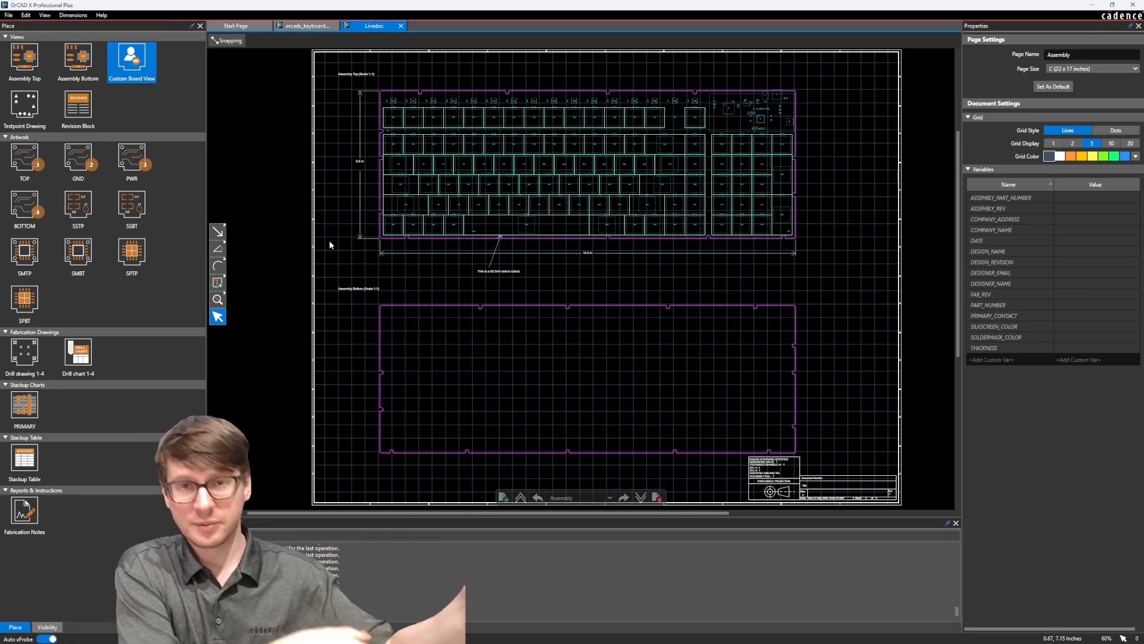
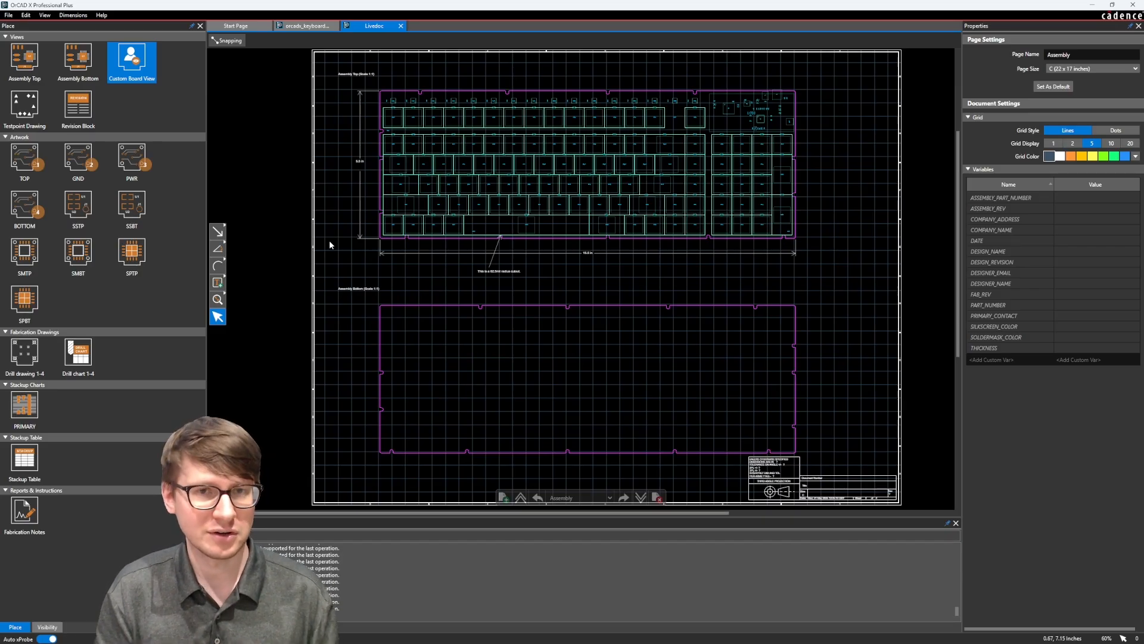
Close the LiveDoc document, fit the keyboard board in view and open the Export to Manufacturing settings.
click(400, 25)
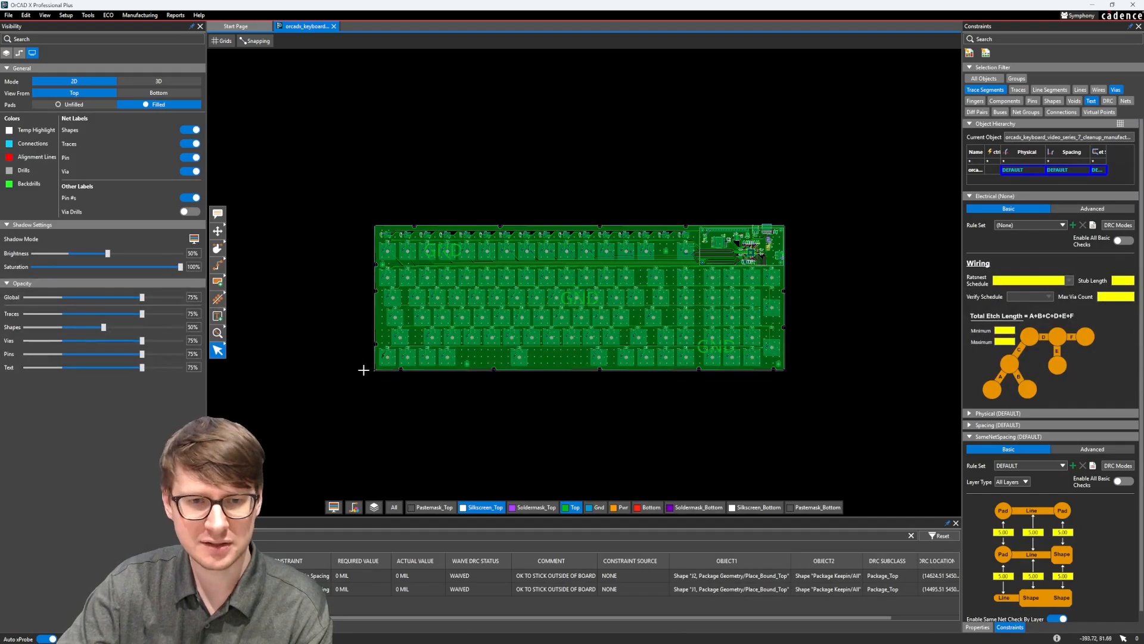
click(219, 333)
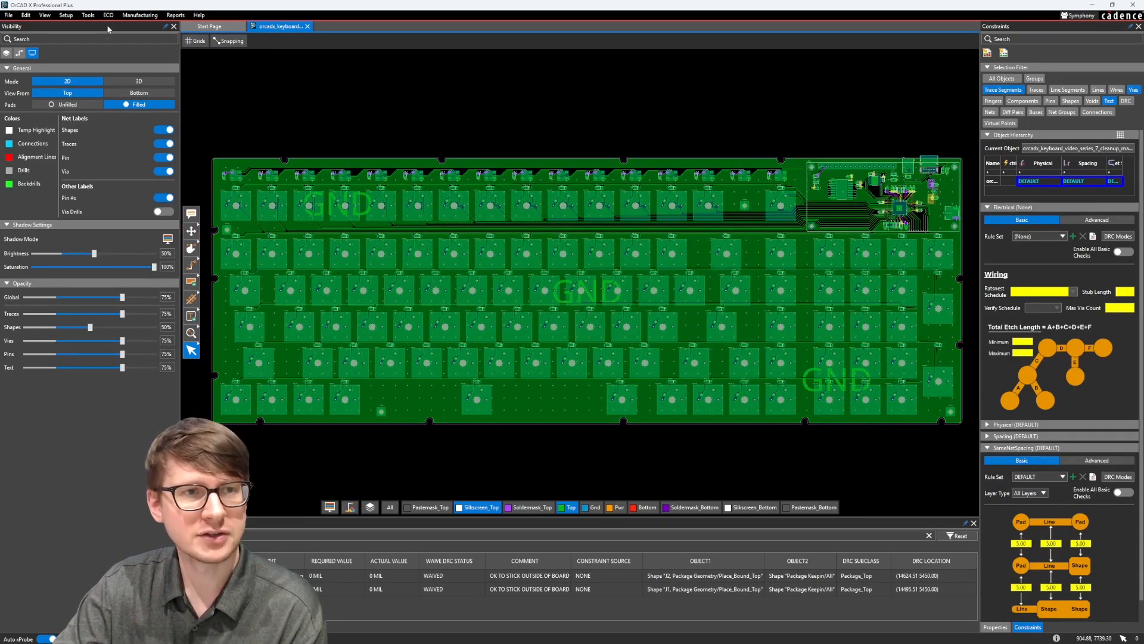
click(128, 16)
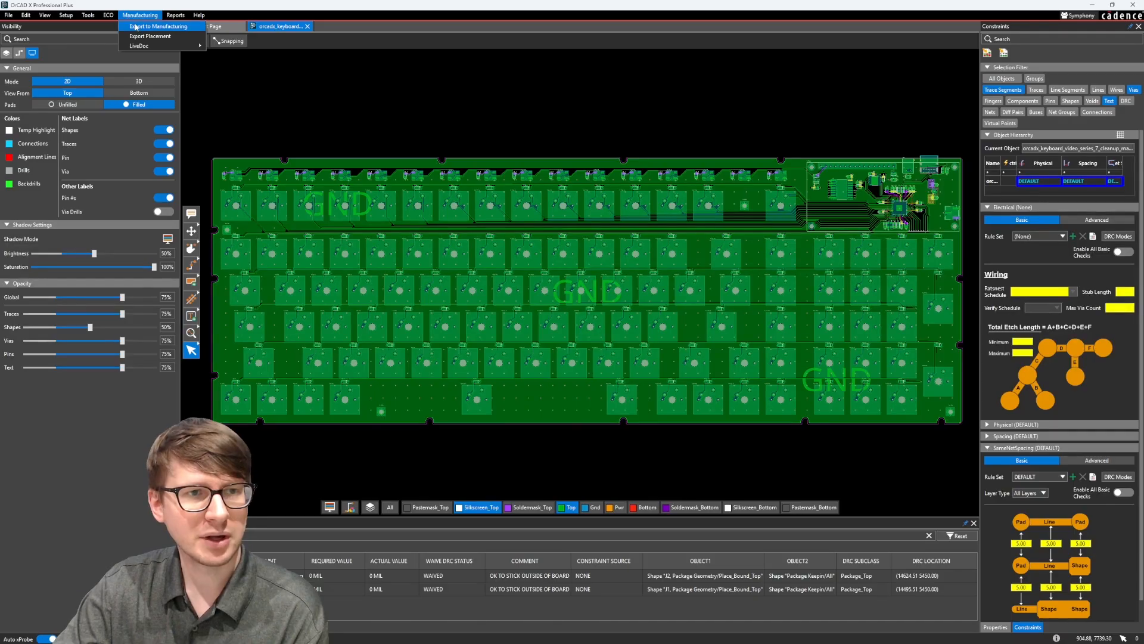
click(140, 27)
drag(529, 147, 535, 104)
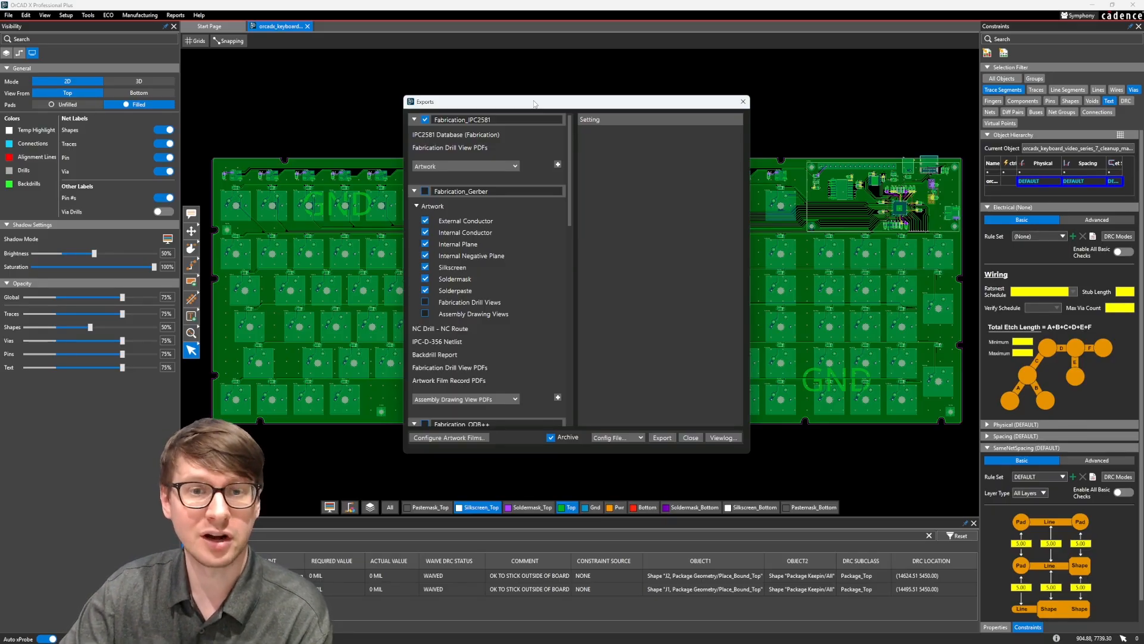
Collapse the Fabrication_Gerber, Fabrication_ODB++, Assembly, PCB Design Report and Livedoc documentation export groups.
click(414, 190)
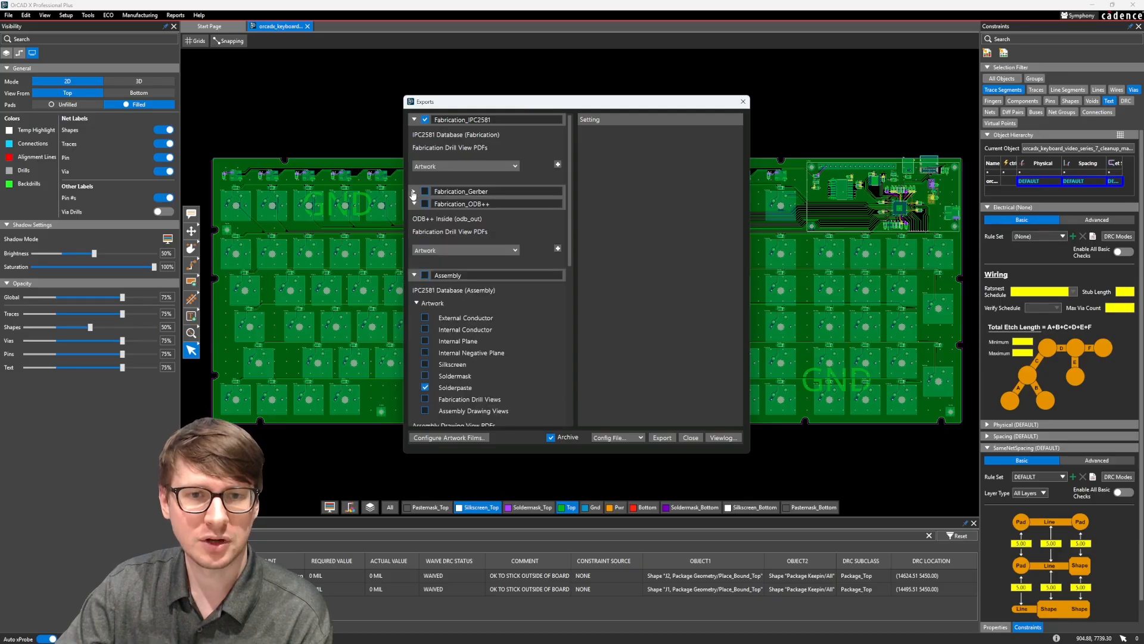
click(414, 204)
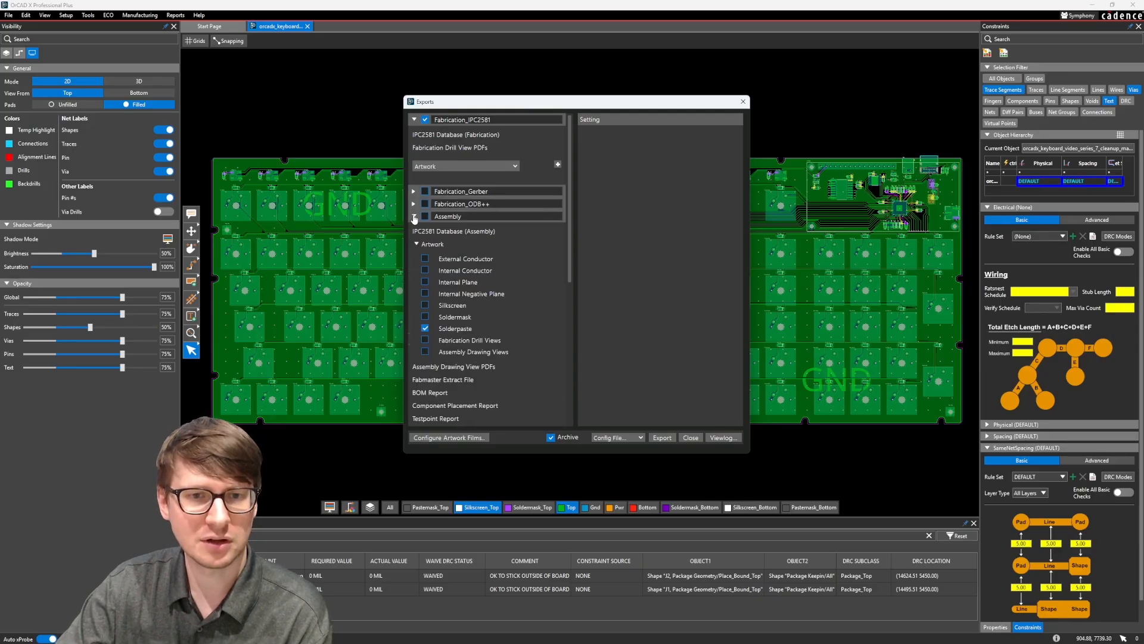
click(414, 216)
click(415, 230)
click(414, 241)
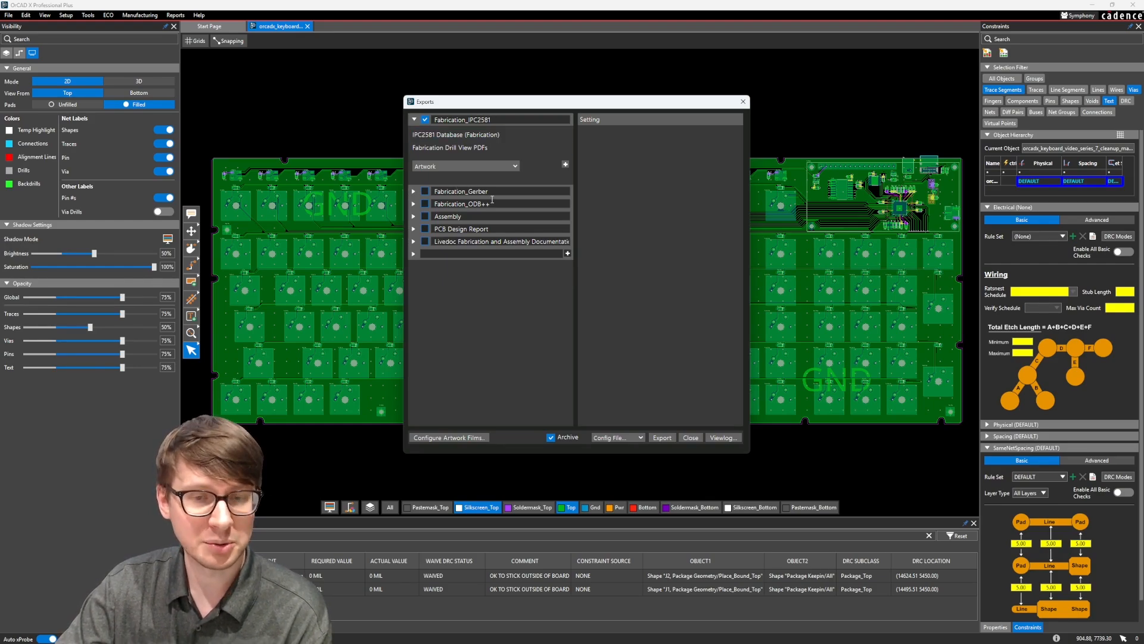
Examine the outputs included in the Assembly and PCB Design Report export groups, and collapse both groups again.
click(414, 217)
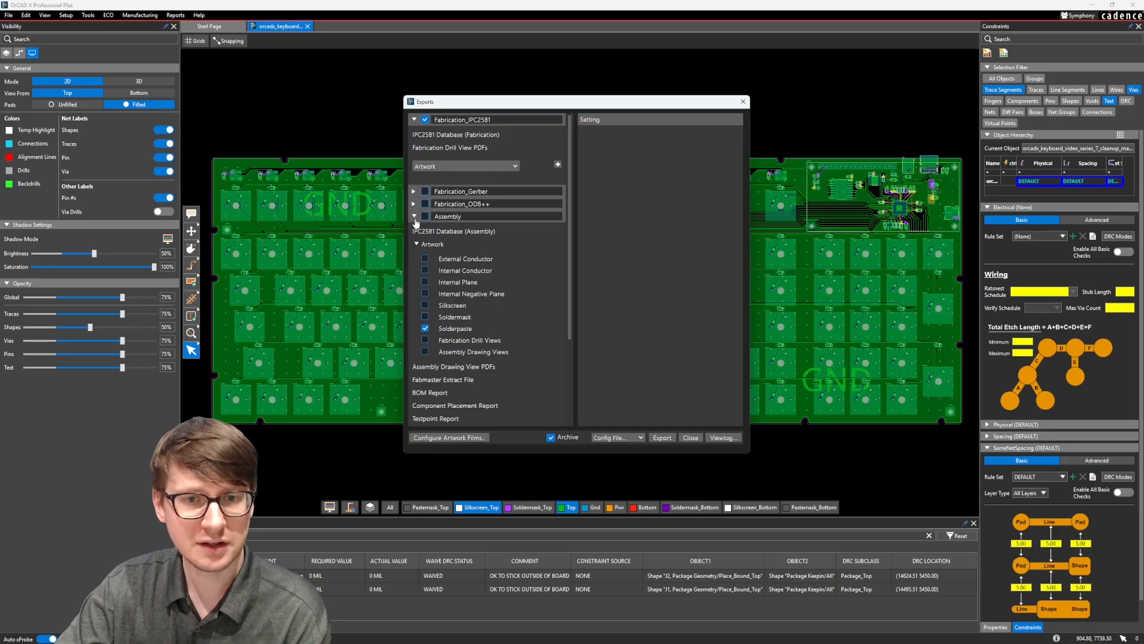
scroll(459, 282, down, 3)
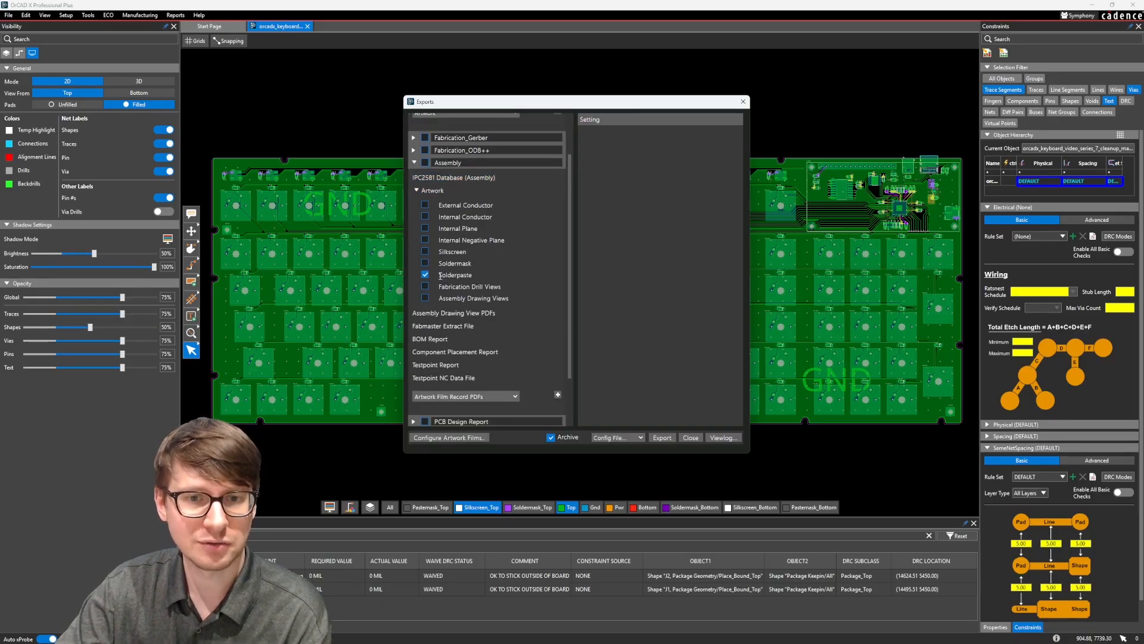
click(444, 340)
scroll(468, 358, down, 3)
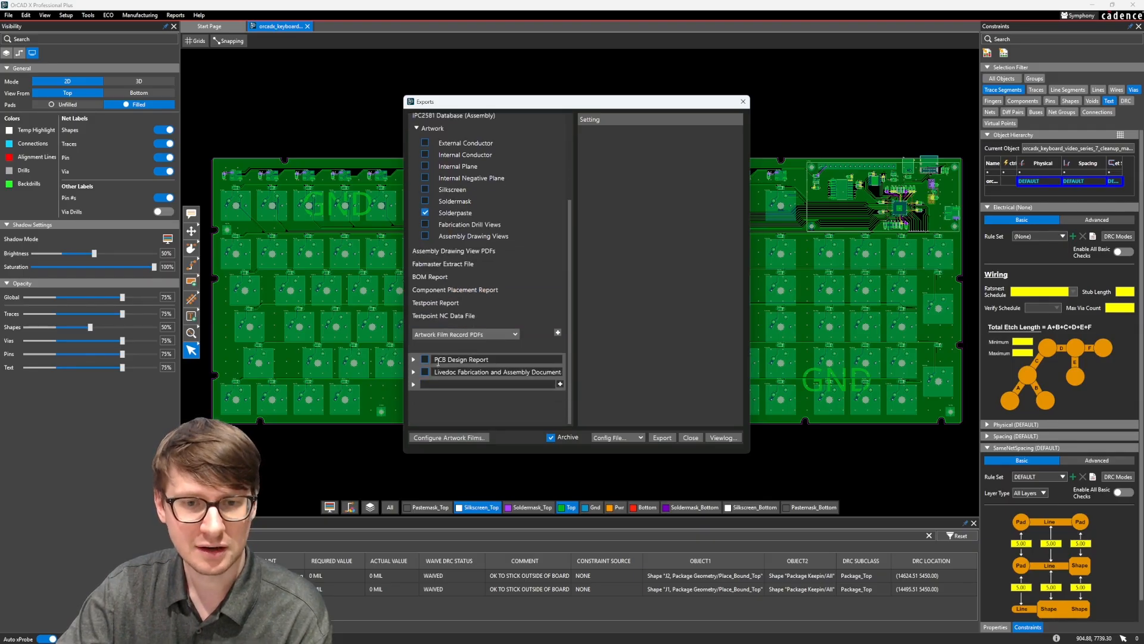
click(414, 360)
scroll(458, 321, down, 3)
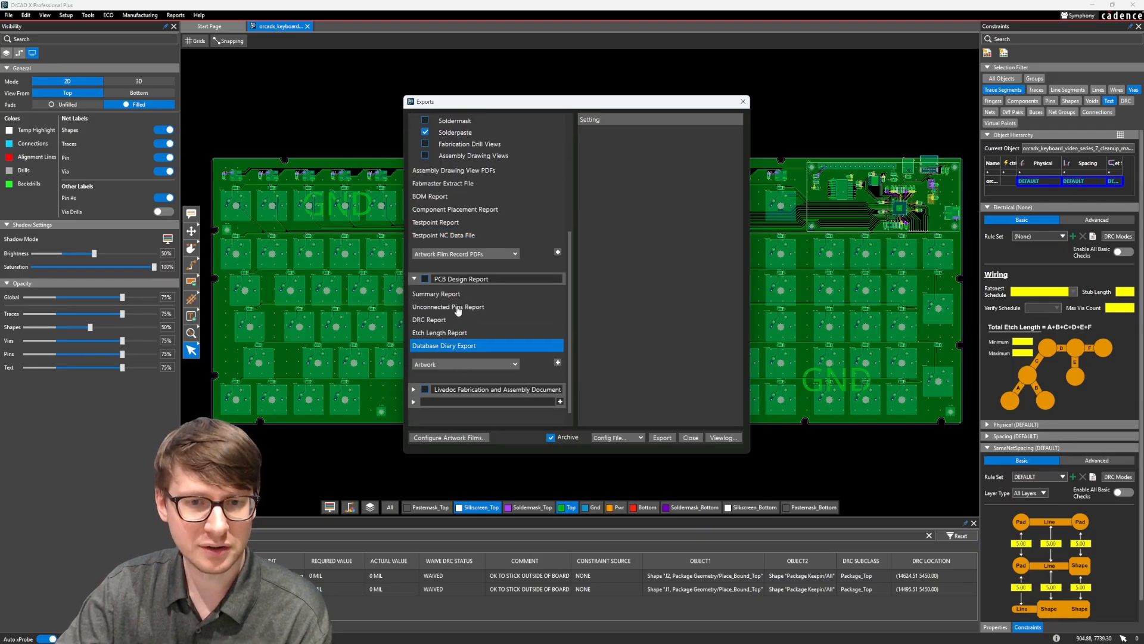
scroll(453, 321, up, 3)
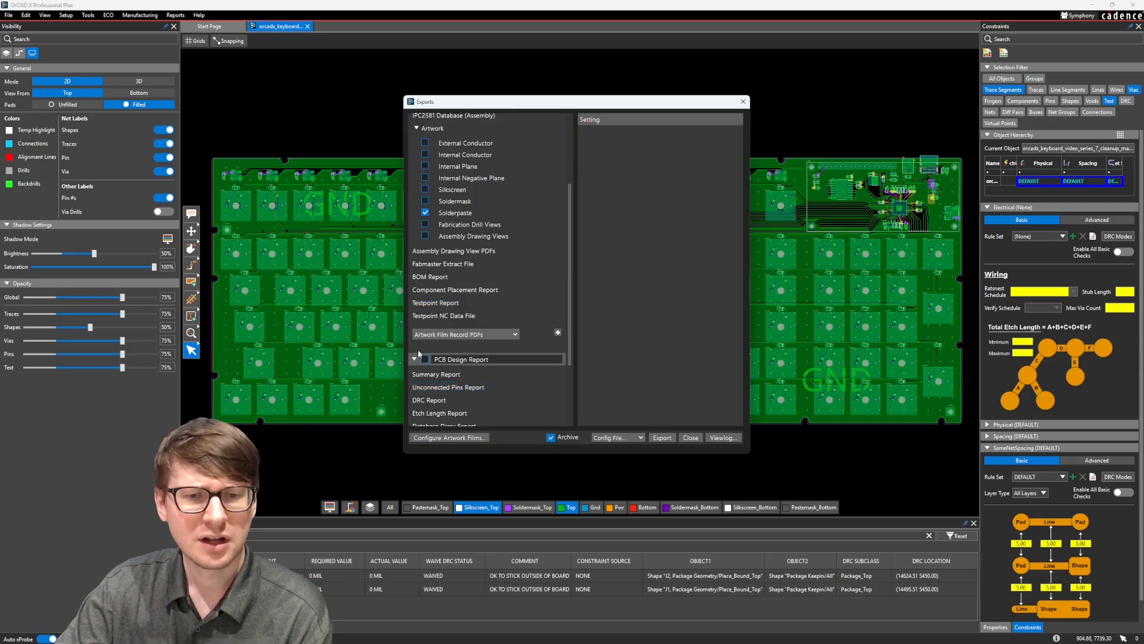
click(414, 359)
scroll(417, 325, up, 2)
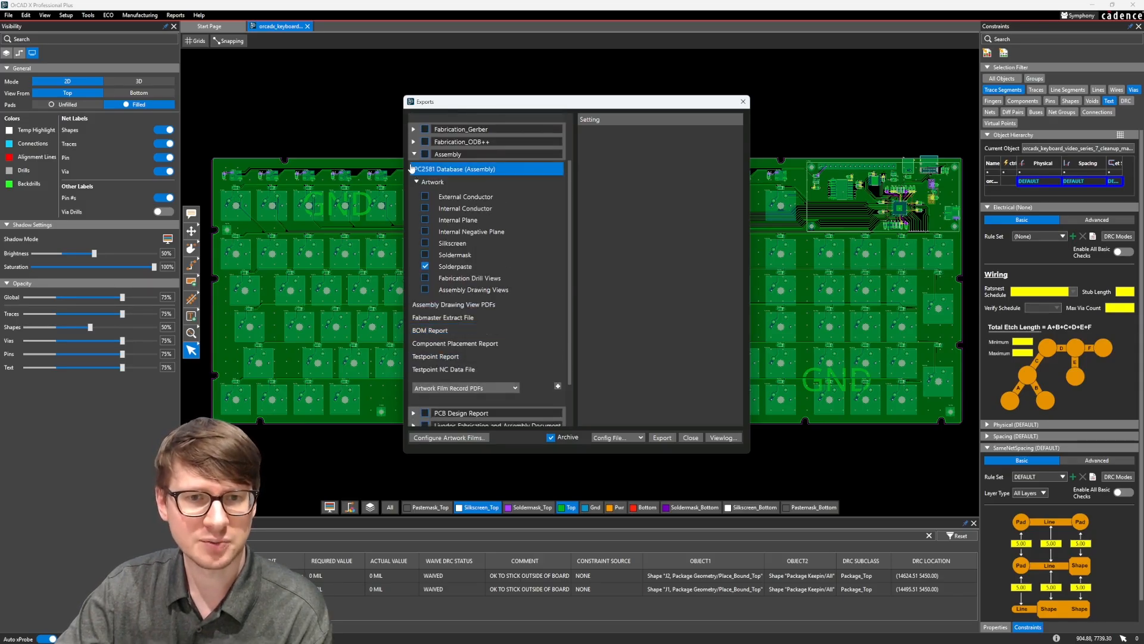
click(414, 154)
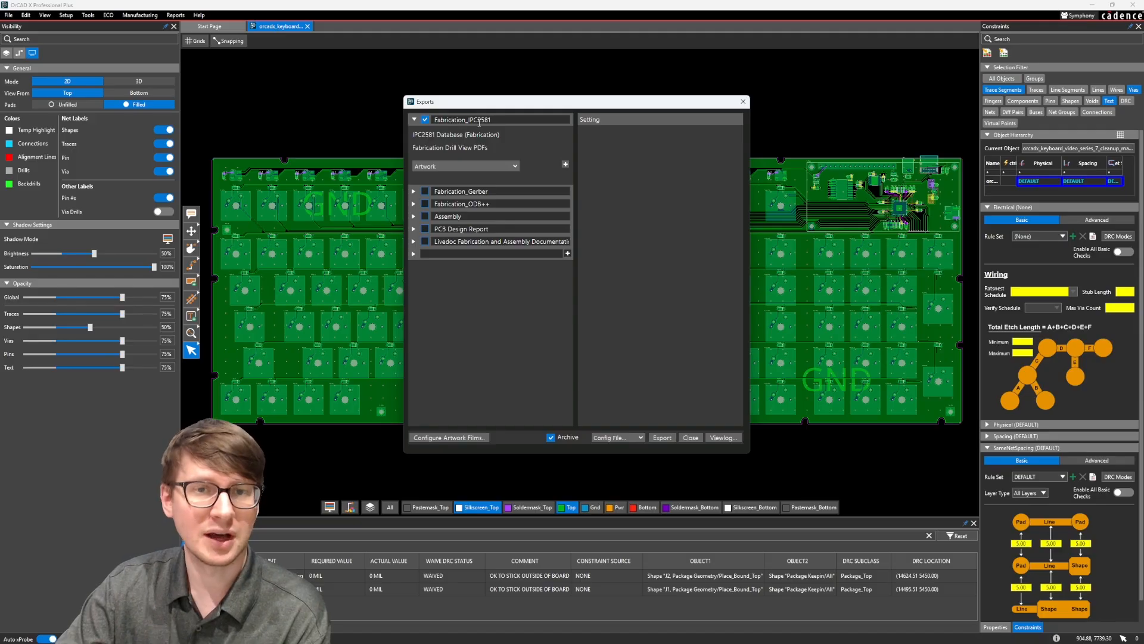
Include the Fabrication_Gerber group in the export and examine its artwork, NC drill, backdrill and drill view PDF settings.
click(426, 192)
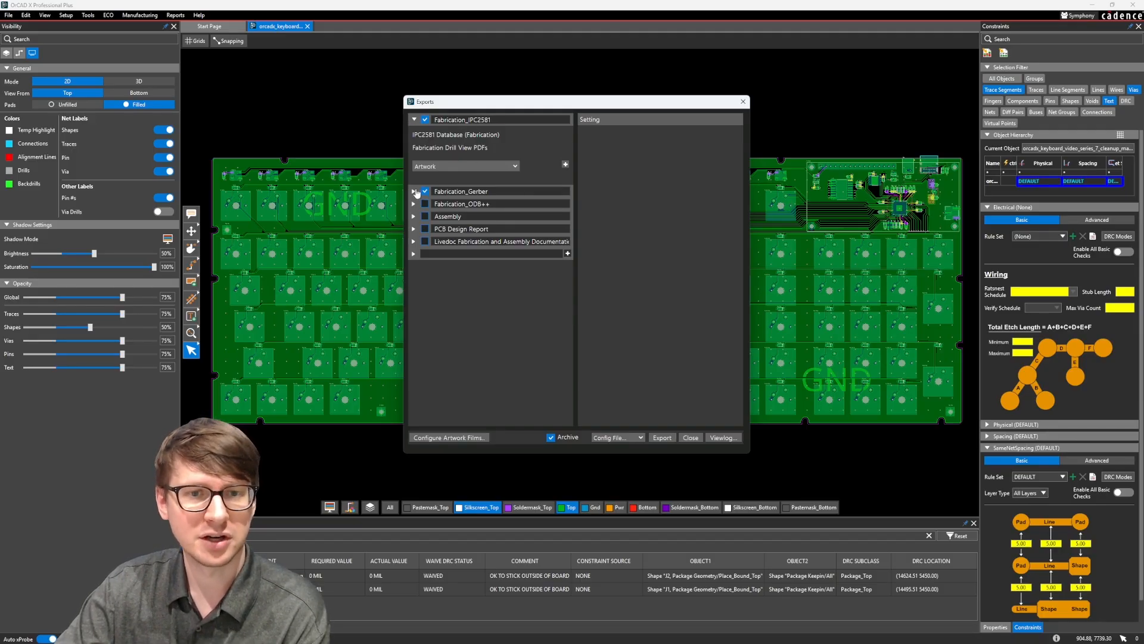
click(413, 191)
click(488, 206)
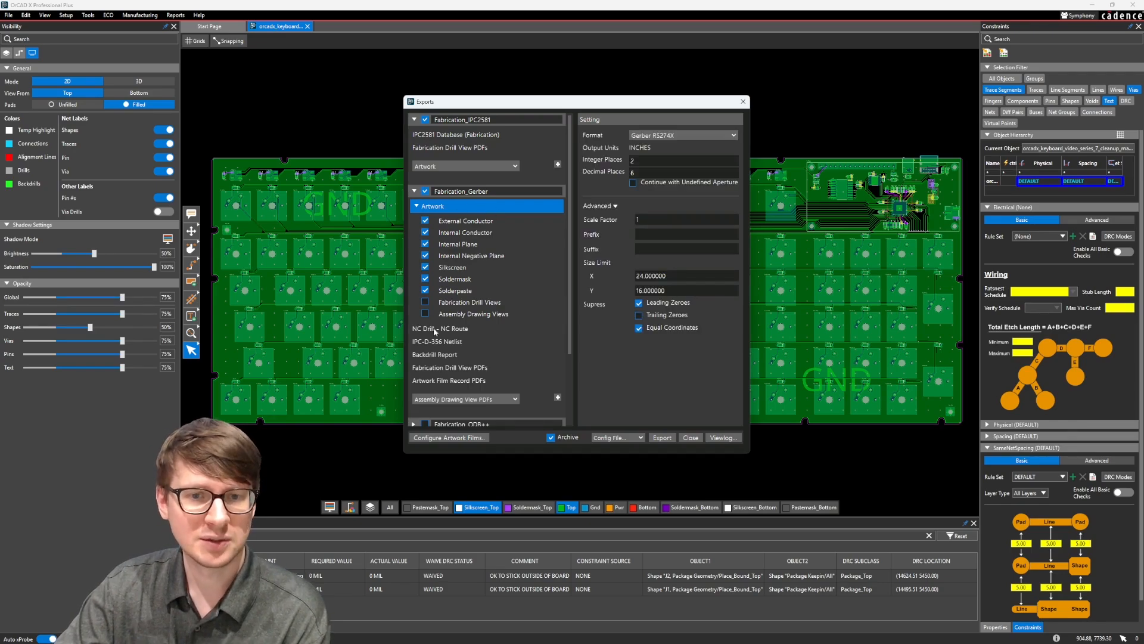
click(451, 330)
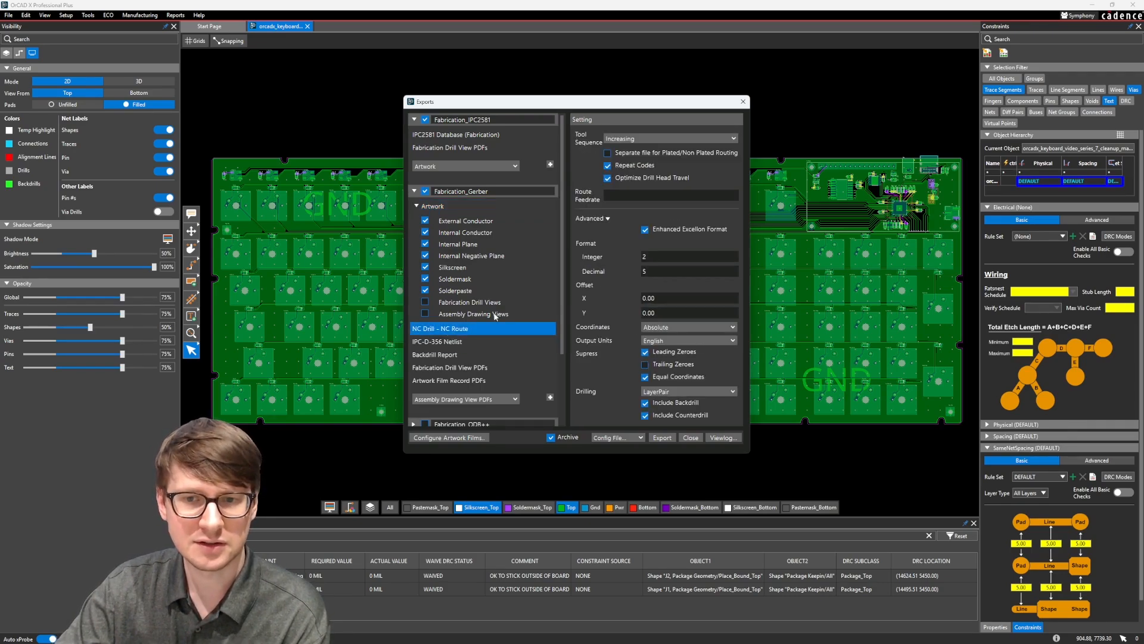
click(456, 355)
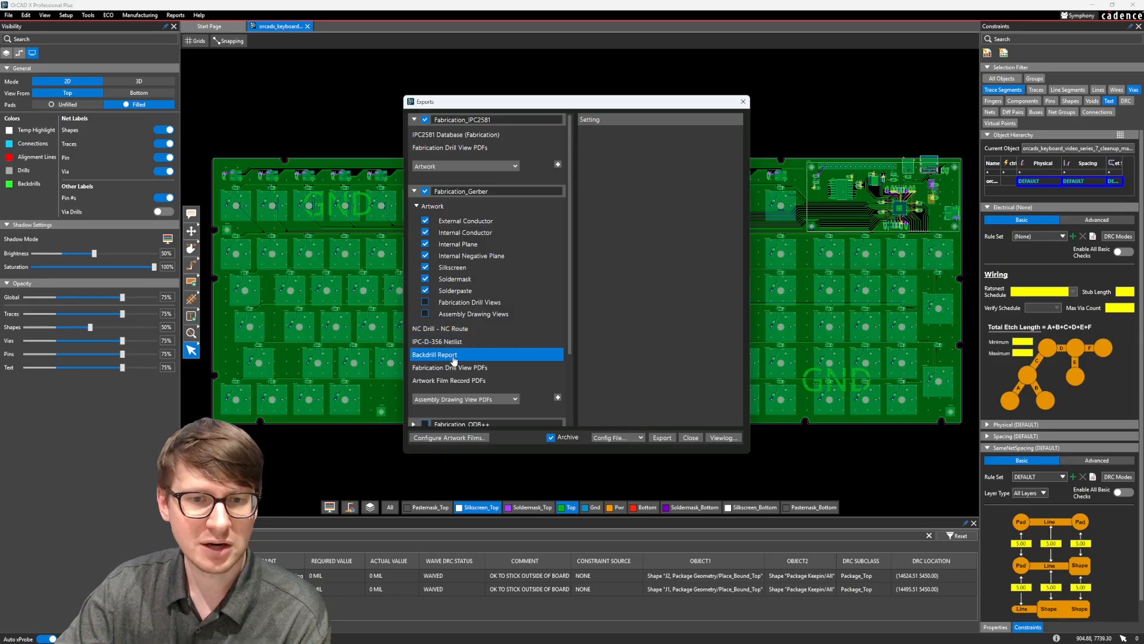
shift+click(463, 369)
click(463, 373)
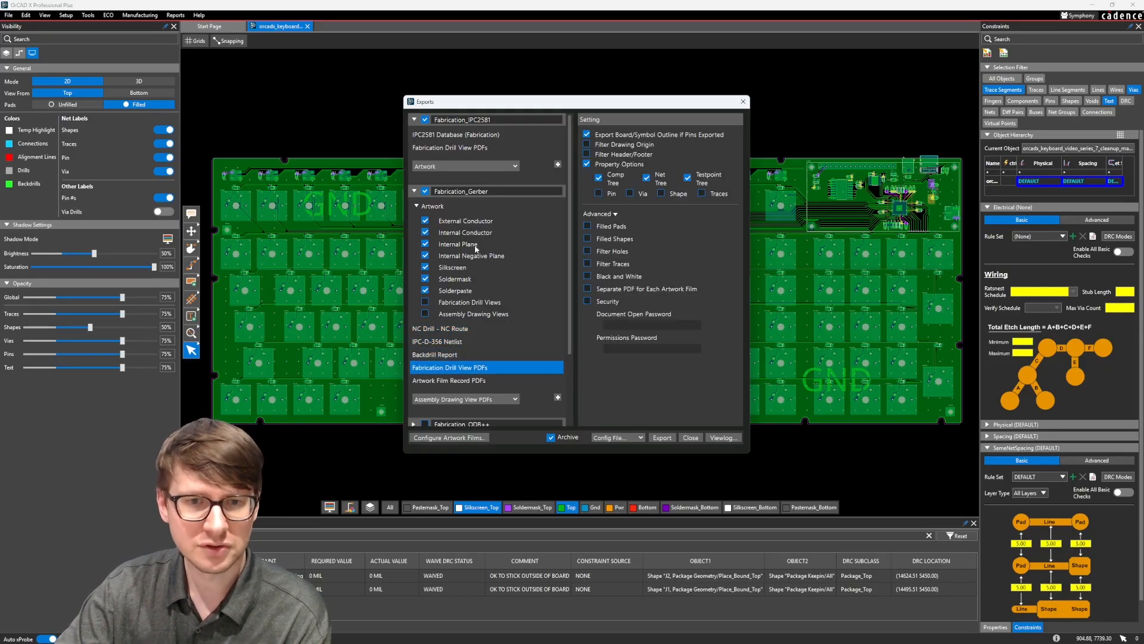
click(441, 207)
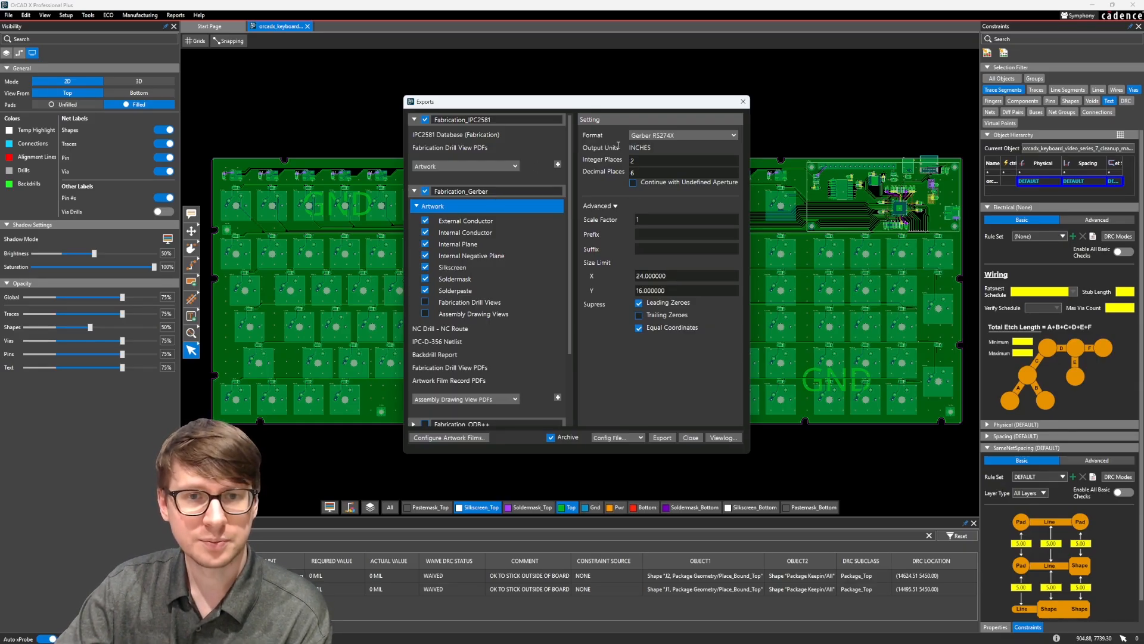
click(651, 137)
click(665, 138)
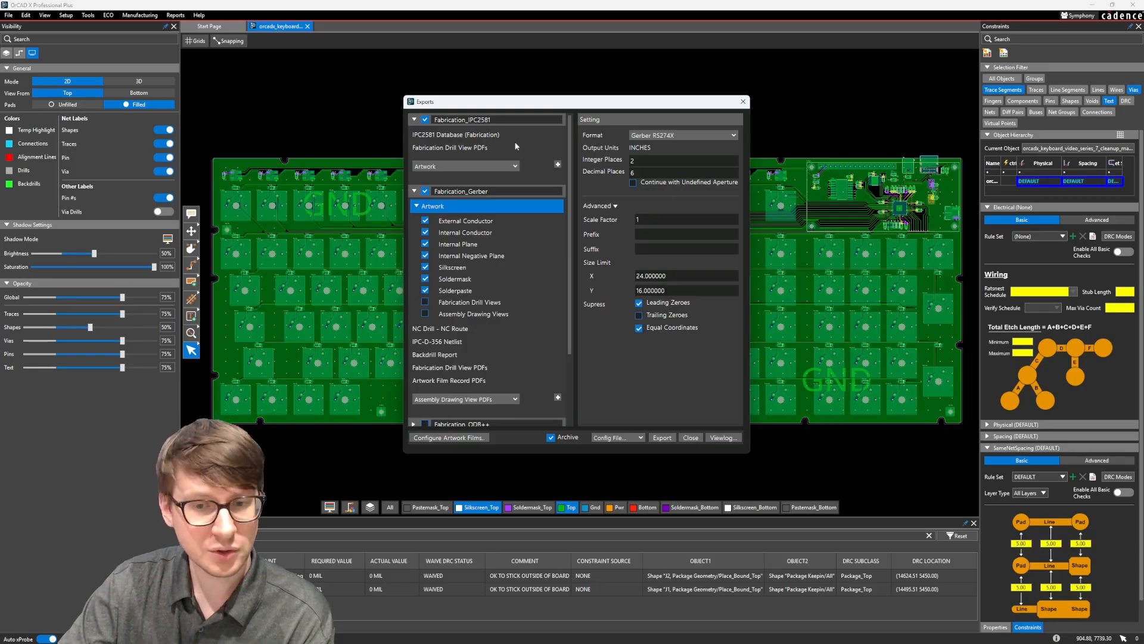
Try to export the Fabrication_IPC2581 and Fabrication_Gerber groups, and close the Exports dialog.
click(662, 438)
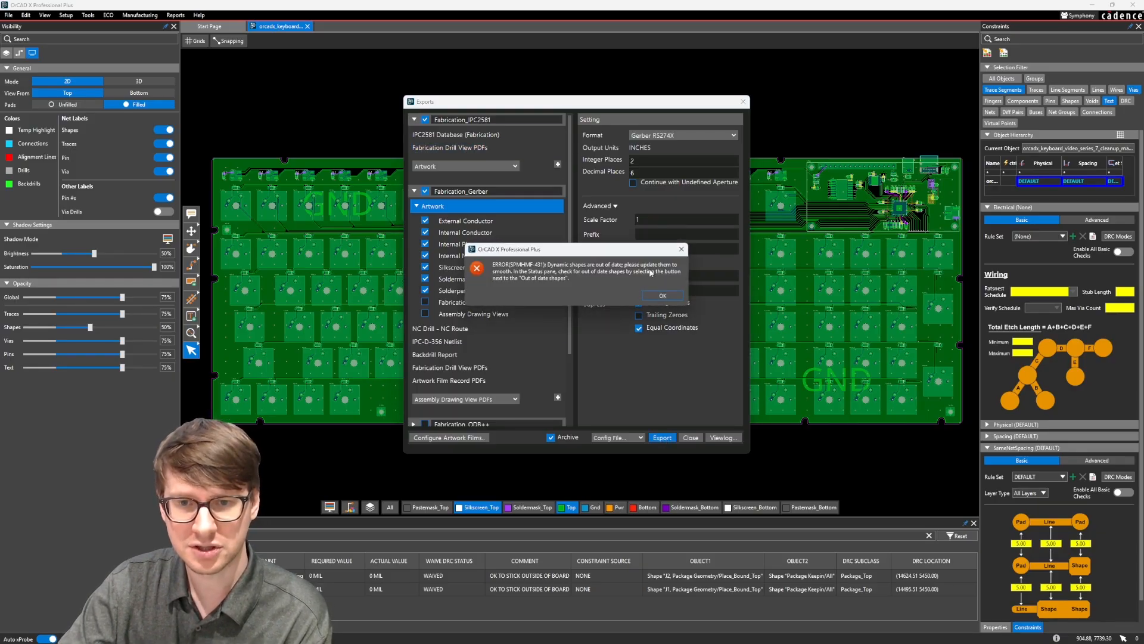
click(662, 296)
click(690, 438)
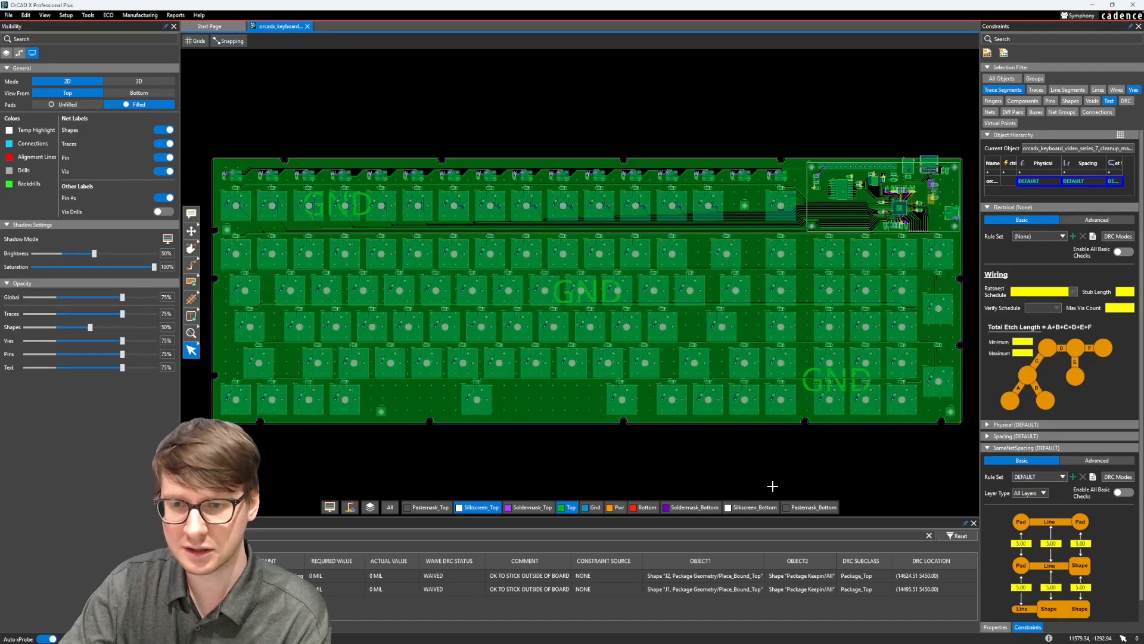
Update the board's out-of-date shapes, inspect the listed shape islands on the board and delete them.
click(996, 627)
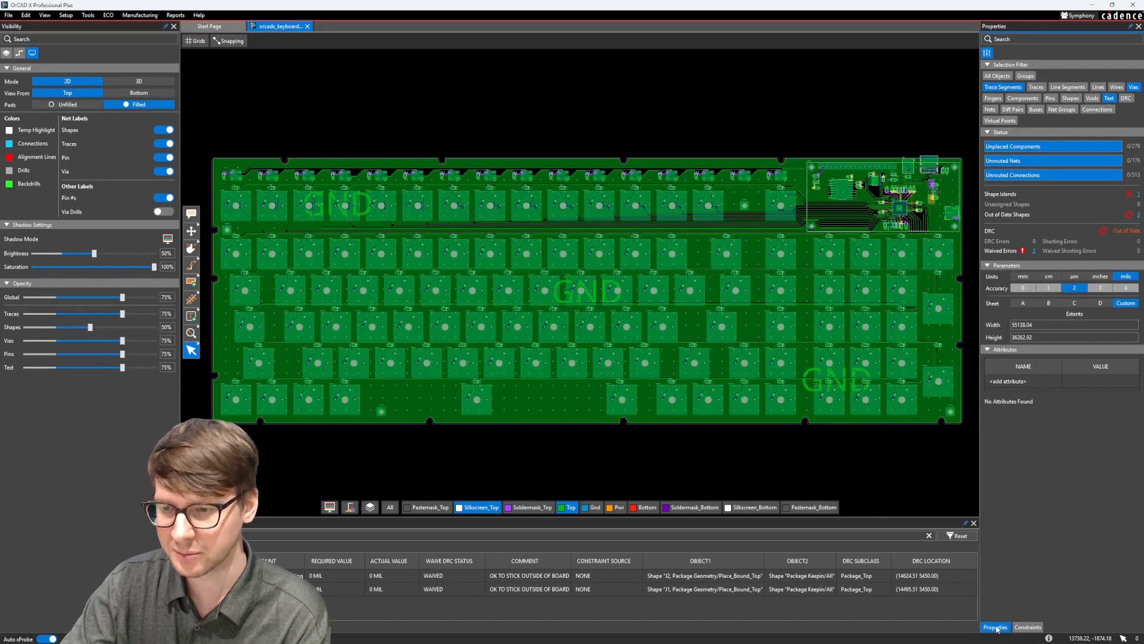
click(1128, 215)
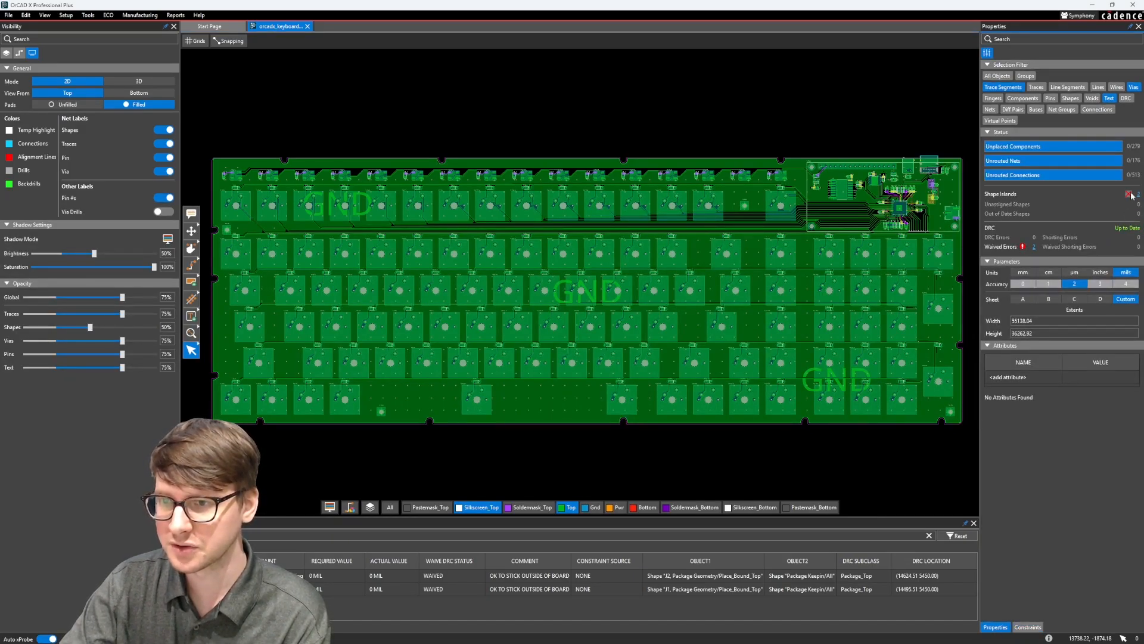
click(1130, 194)
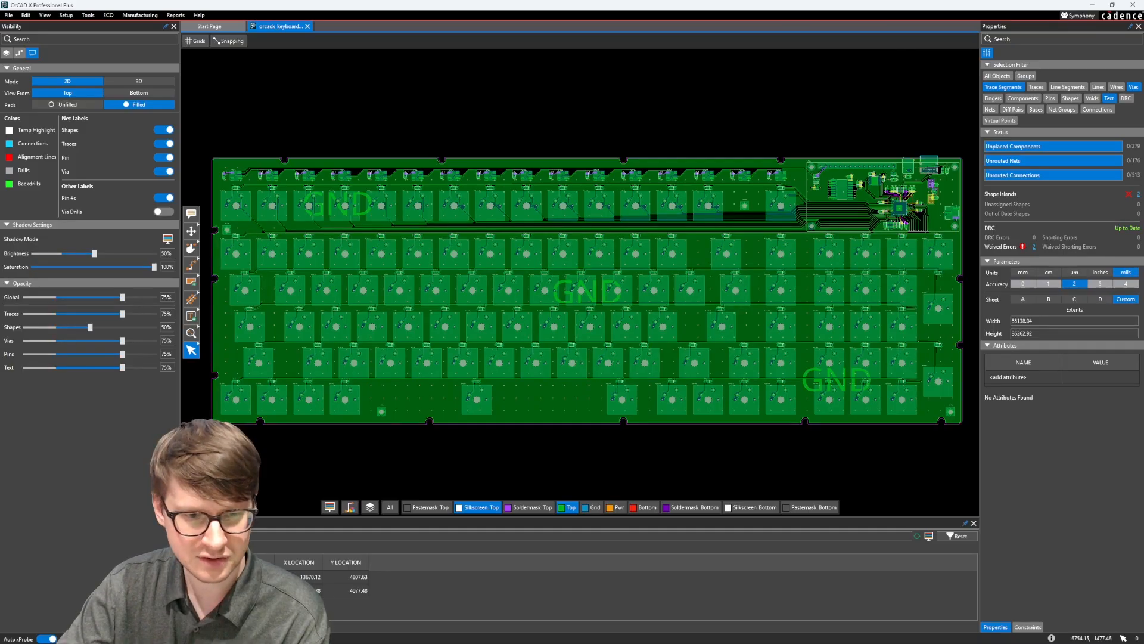
click(298, 576)
click(298, 590)
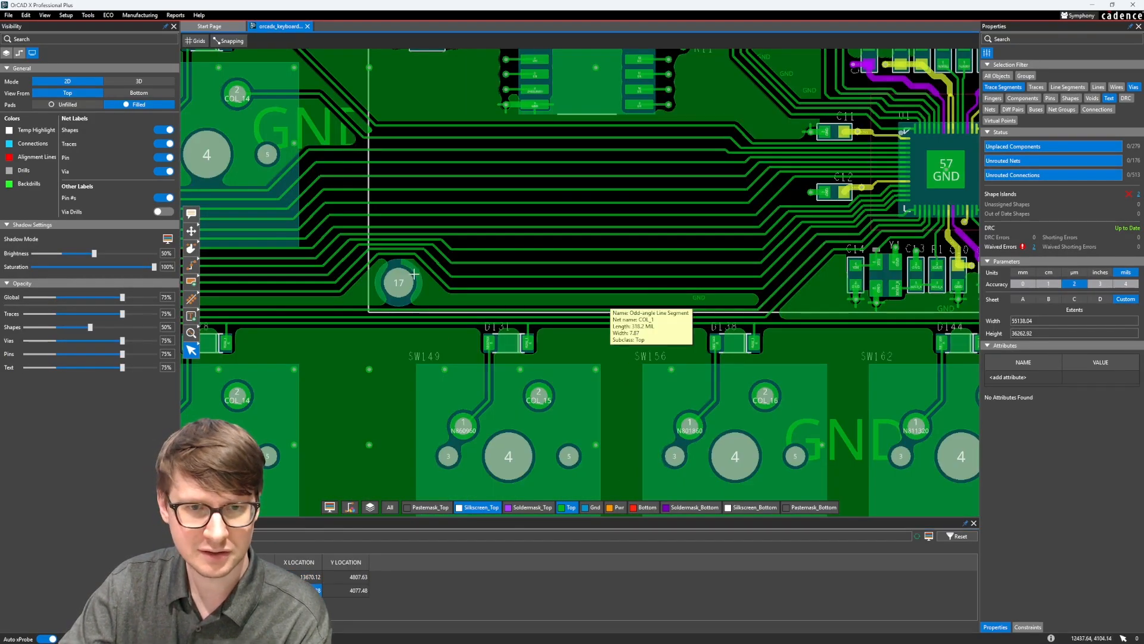
middle_drag(265, 309, 410, 279)
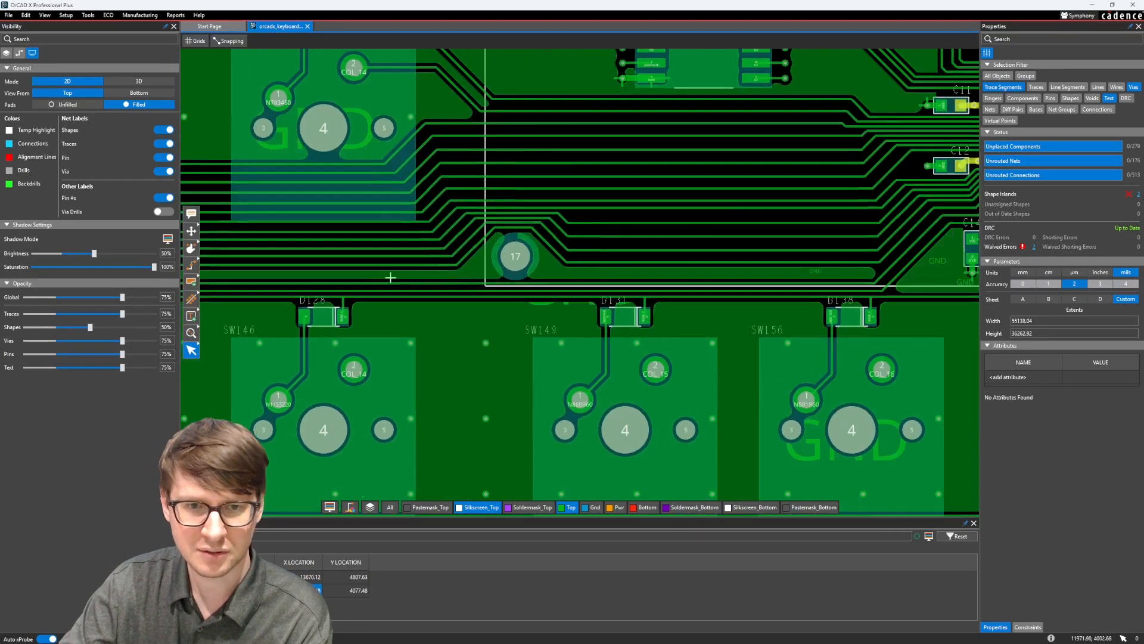
click(1128, 194)
Examine the trace bundle below the first key row, following it across the board to the controller section.
scroll(511, 247, down, 5)
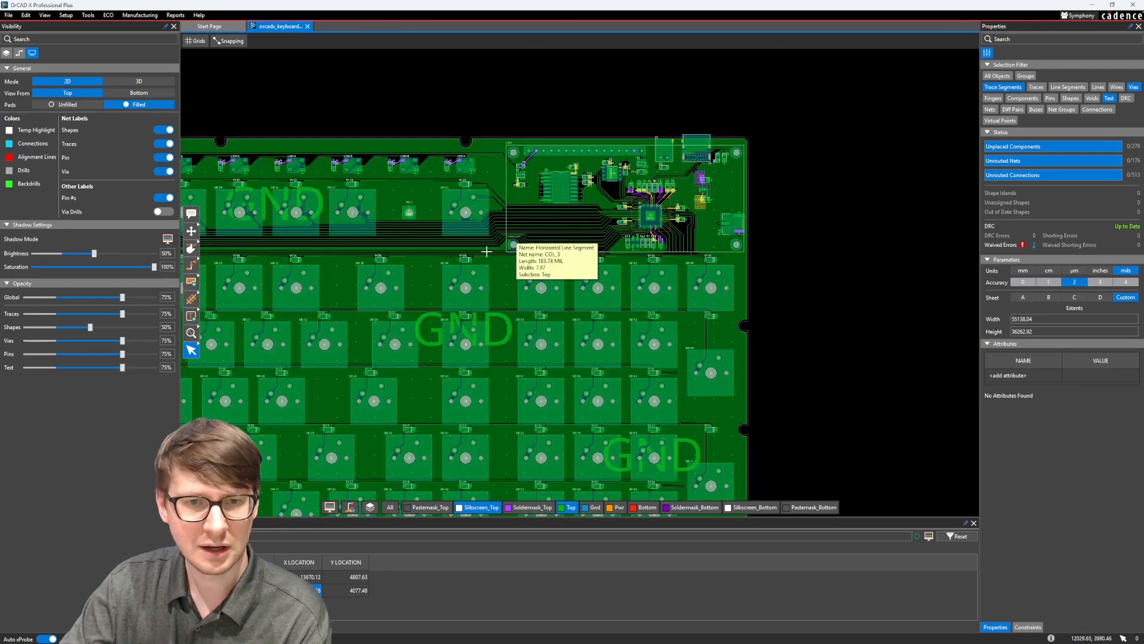
scroll(423, 281, down, 2)
scroll(423, 281, up, 6)
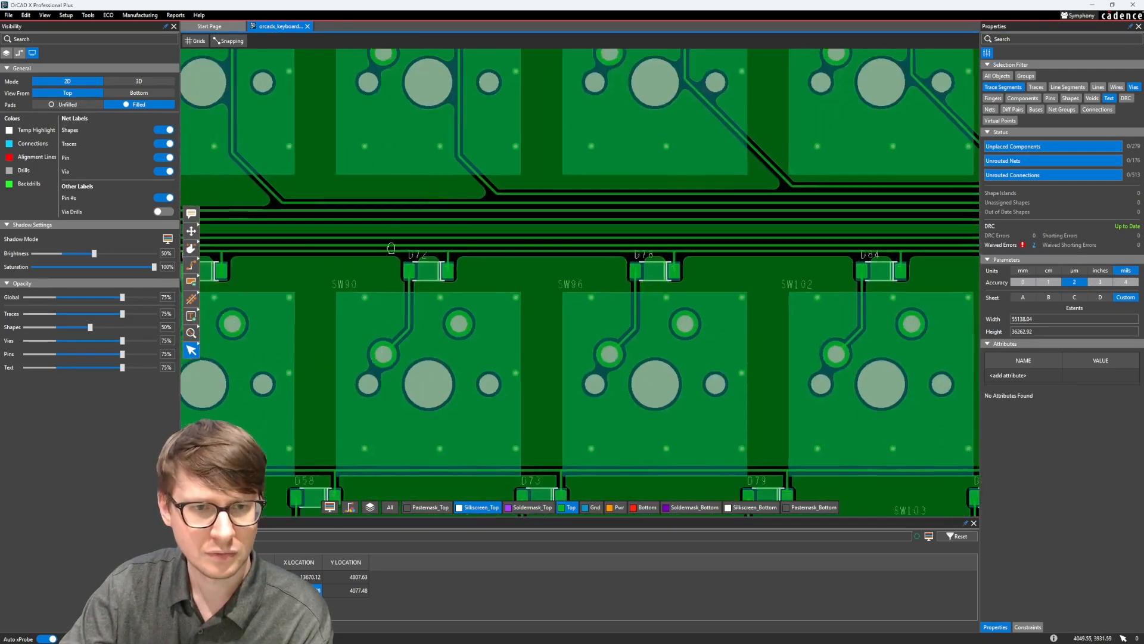
middle_drag(667, 233, 59, 292)
middle_drag(960, 261, 118, 254)
middle_drag(894, 280, 348, 247)
middle_drag(807, 251, 349, 242)
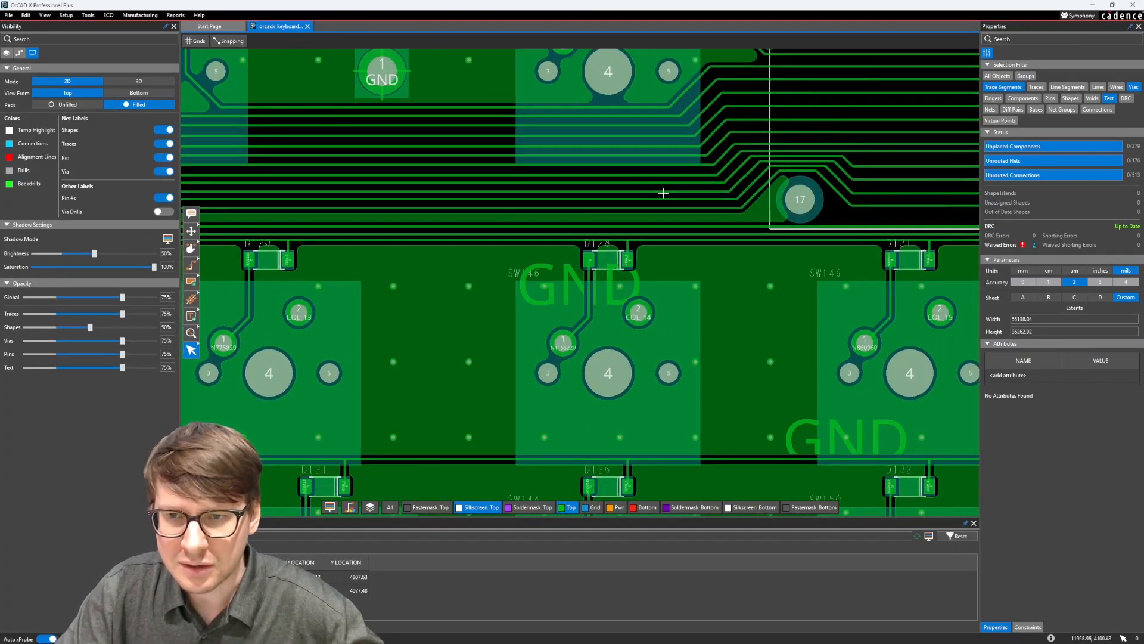
Start the Slide tool at the traces beside the controller section's mounting hole, and save the board over the existing file.
scroll(674, 210, up, 1)
key(s)
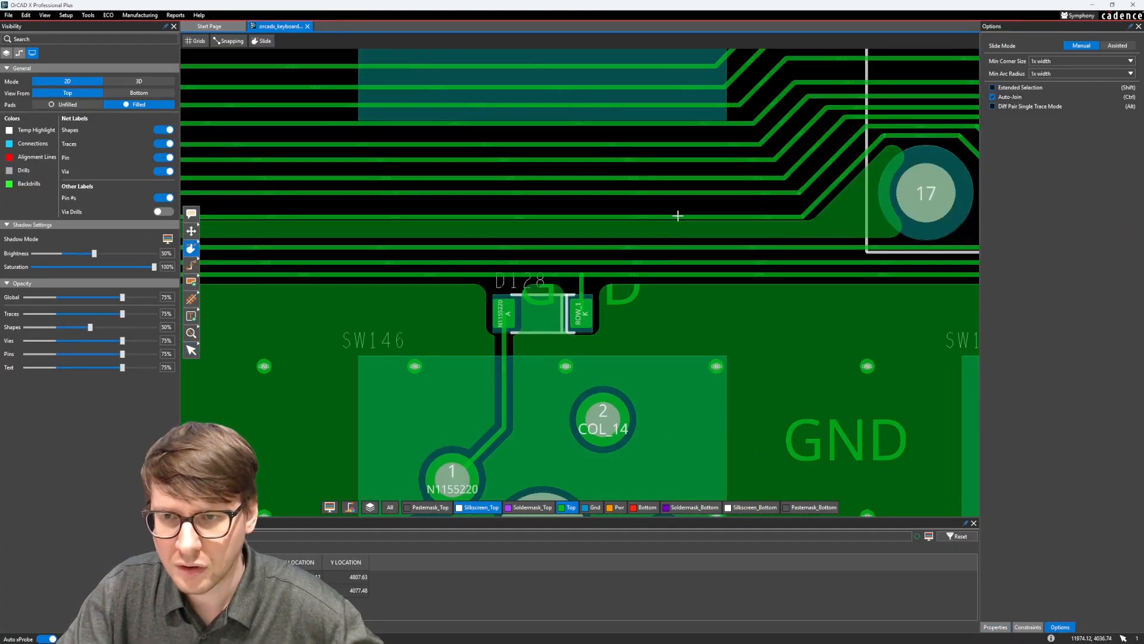
scroll(677, 214, down, 2)
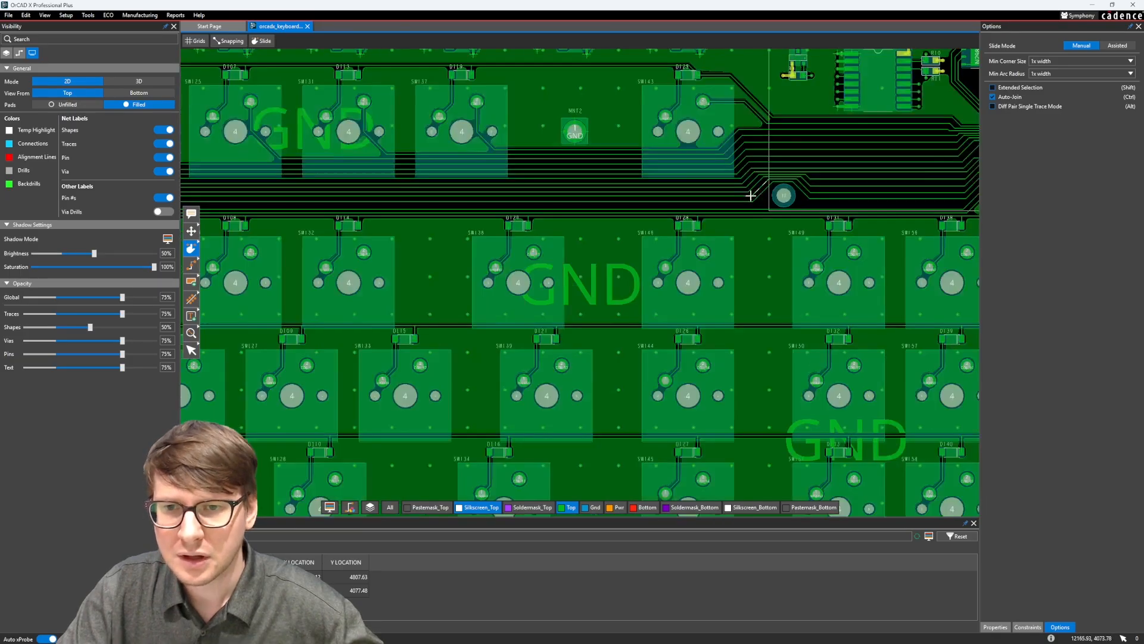
scroll(751, 195, down, 2)
middle_drag(718, 337, 709, 297)
key(ctrl+s)
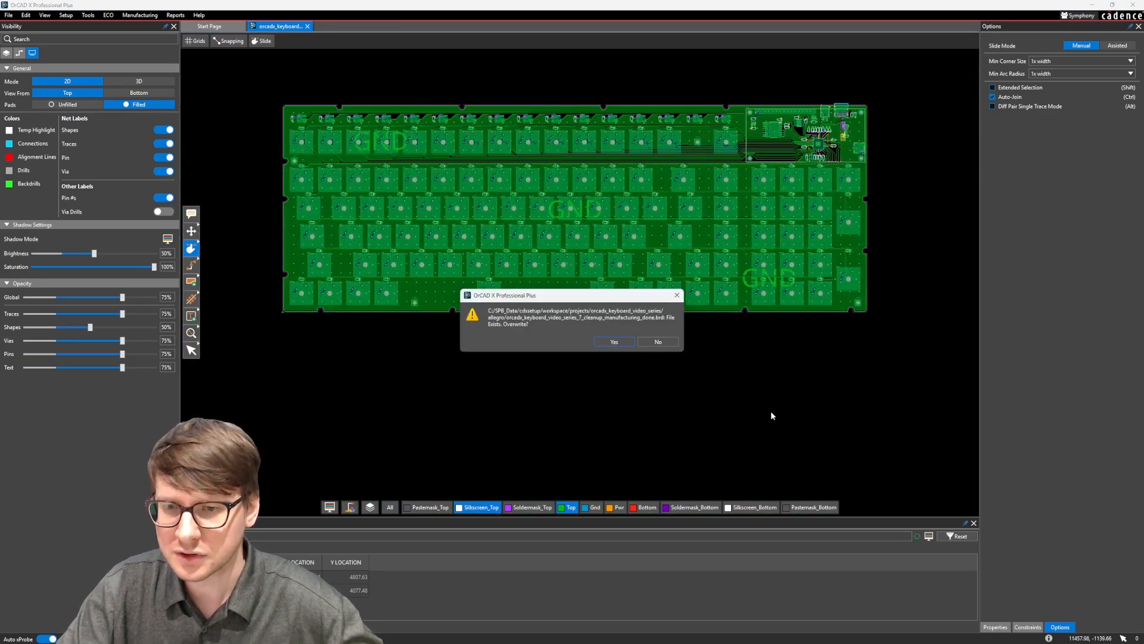
click(613, 342)
Bring the remaining out-of-date shape up to date and remove the shape island left on the board.
click(990, 626)
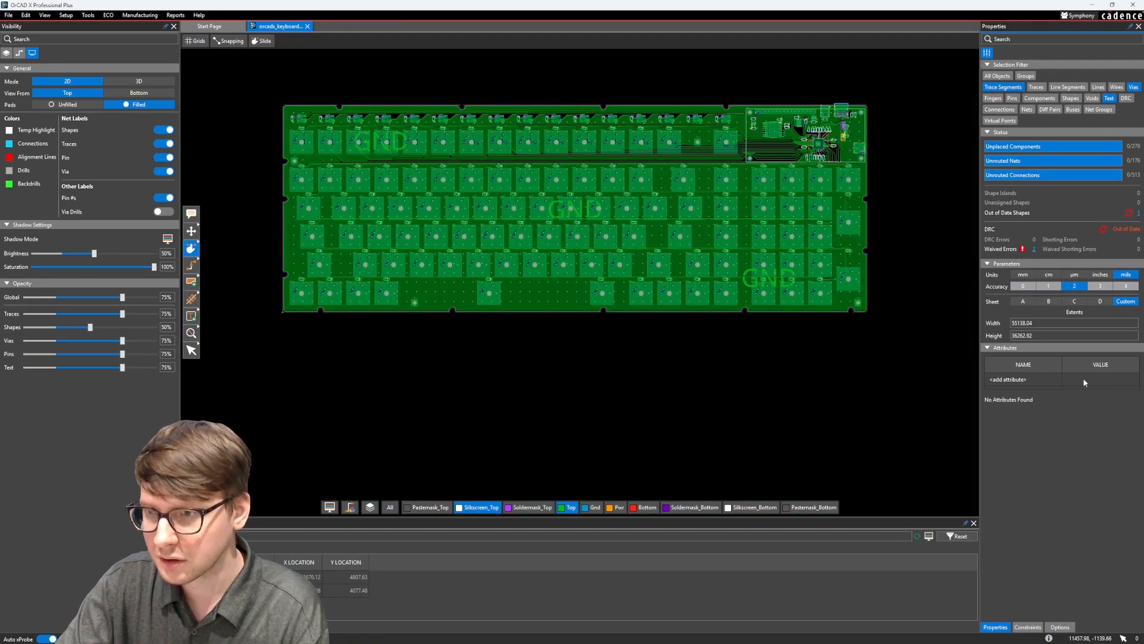
click(1138, 215)
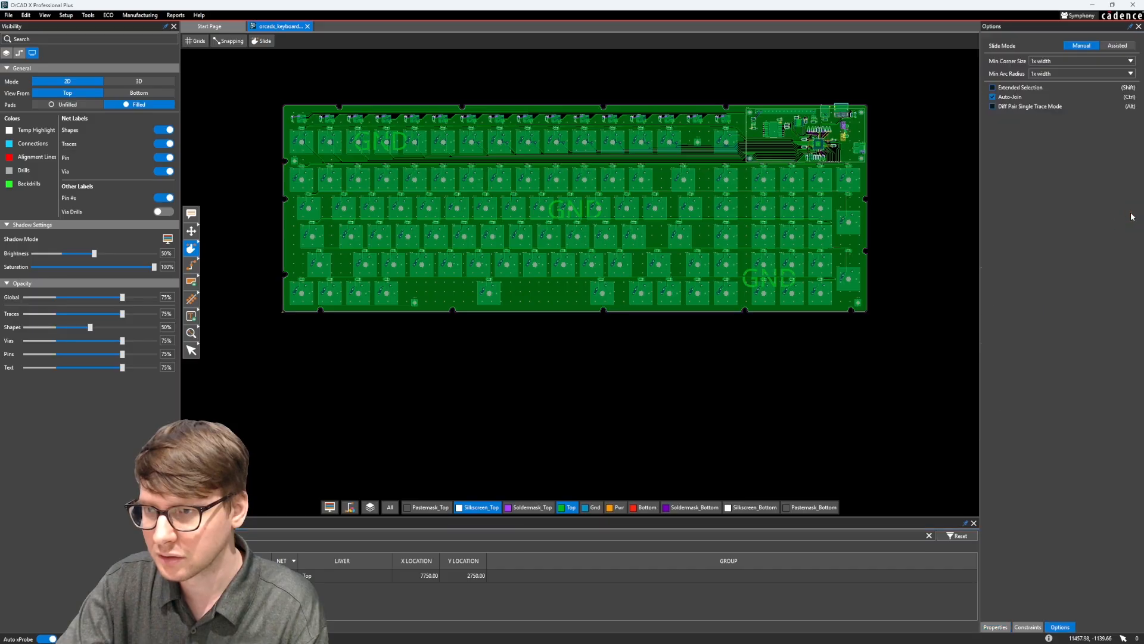
click(996, 627)
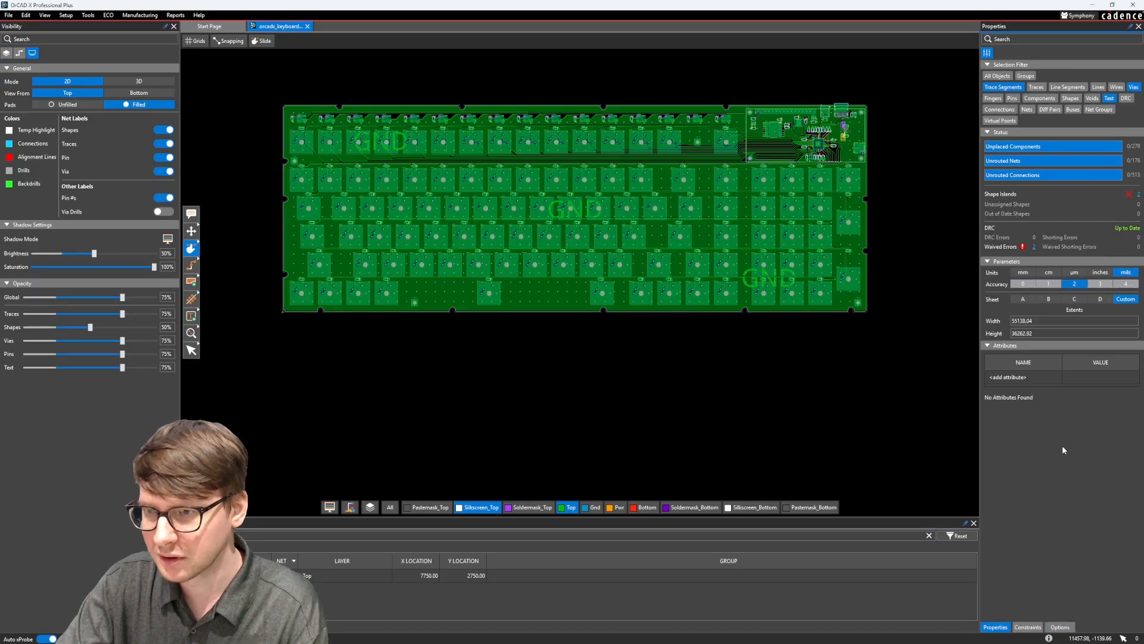
click(1133, 196)
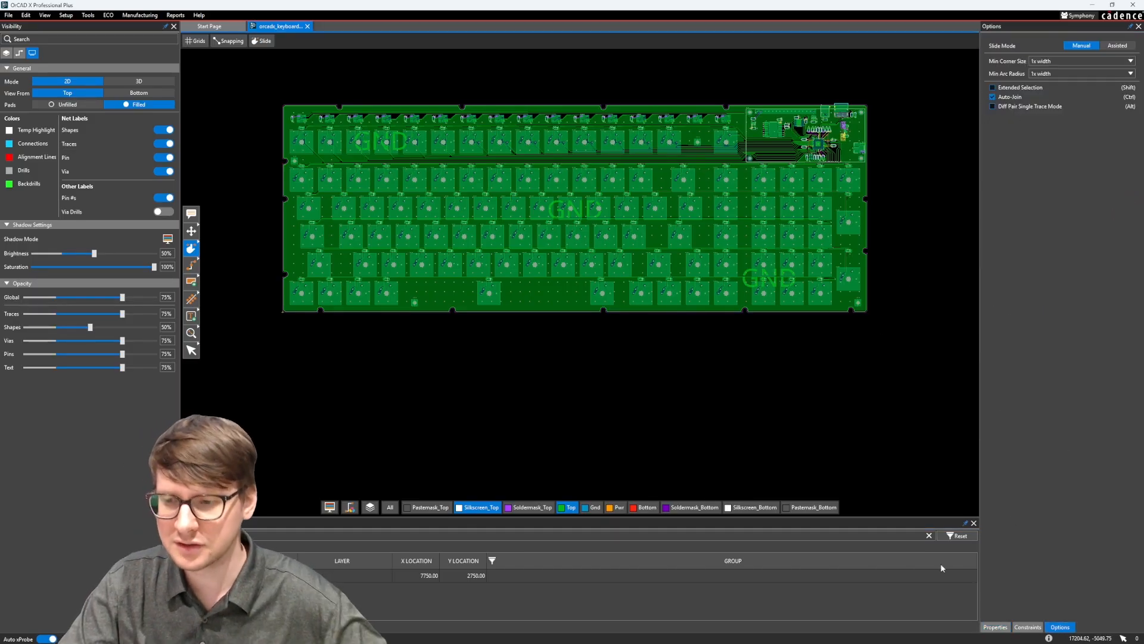
click(994, 627)
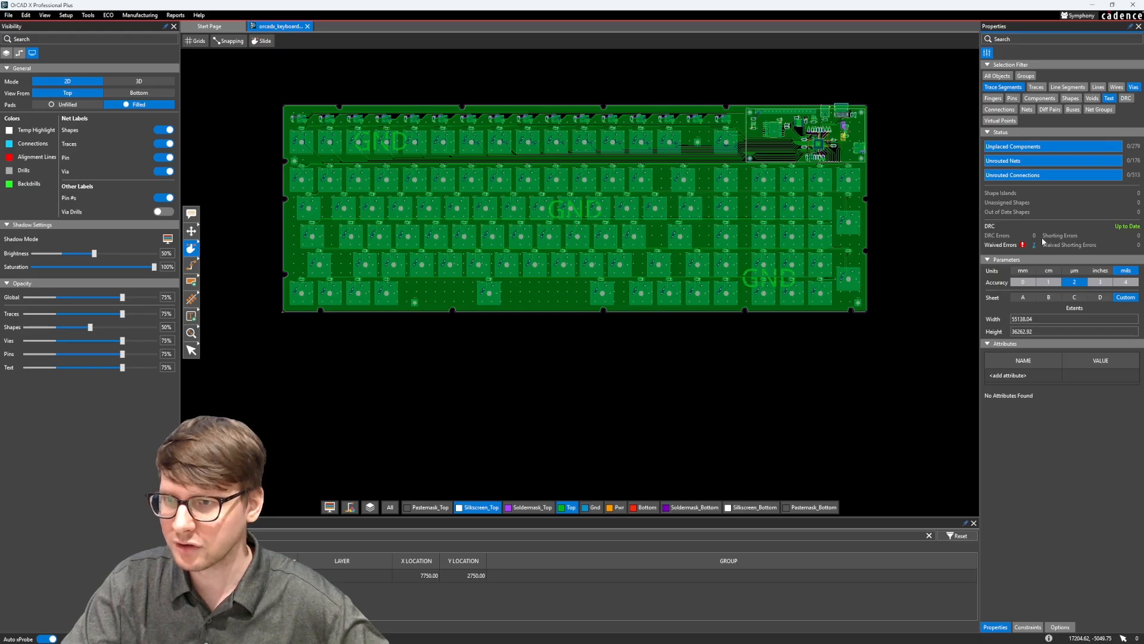
Save the board over the existing file and export the Fabrication_IPC2581 outputs, replacing the current Gerber layer definitions.
key(ctrl+s)
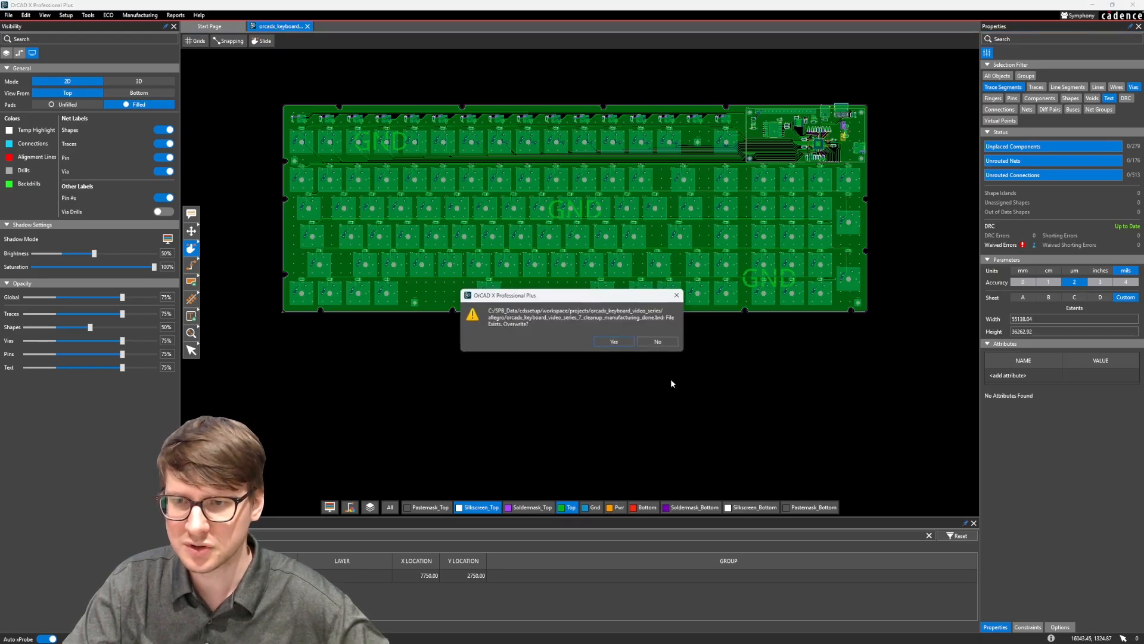
click(619, 343)
click(140, 15)
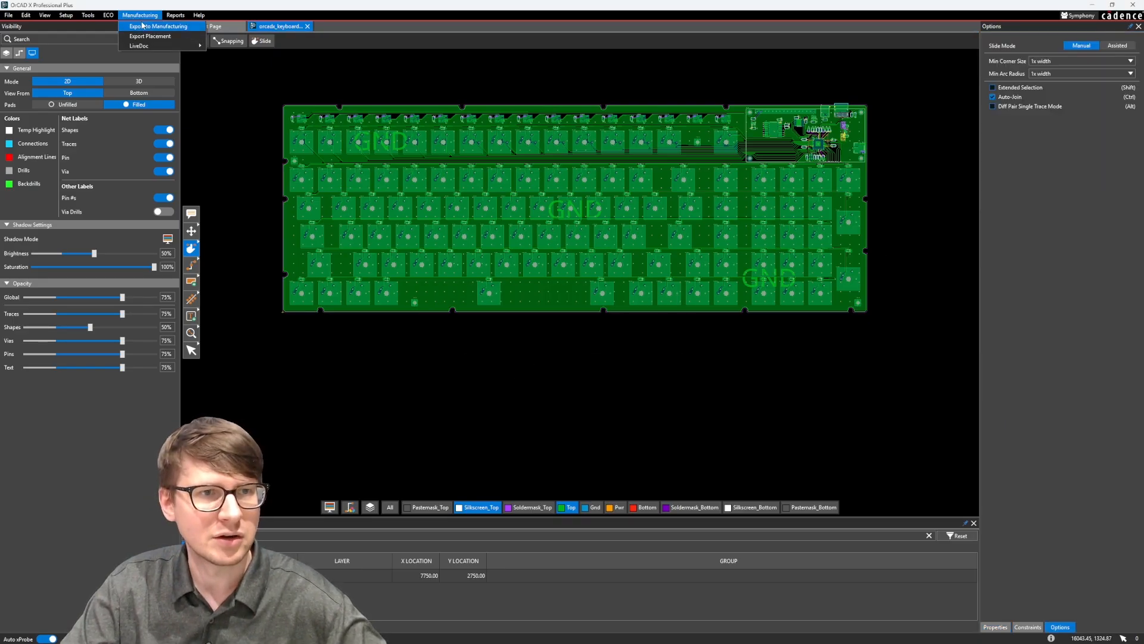
click(142, 27)
click(657, 484)
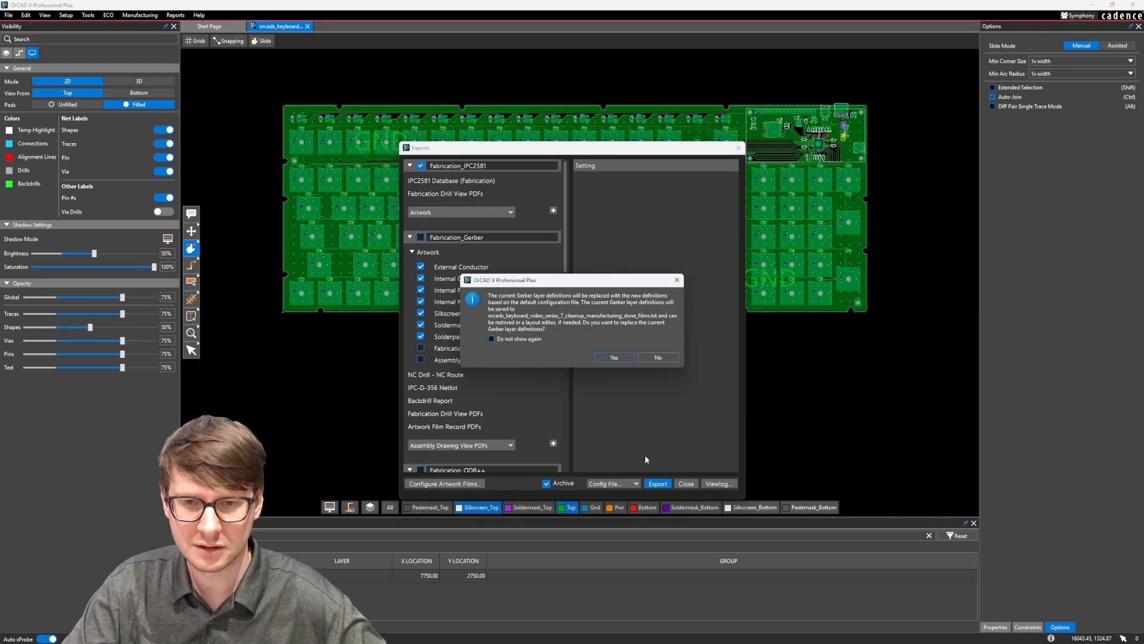
click(611, 357)
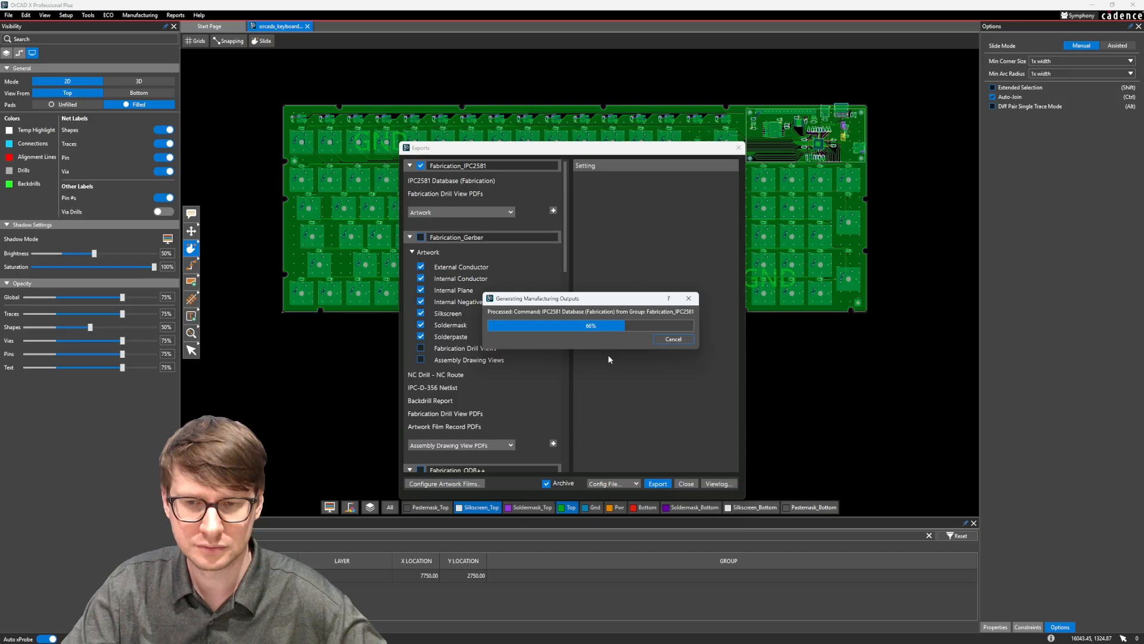
click(686, 483)
middle_drag(671, 340, 687, 410)
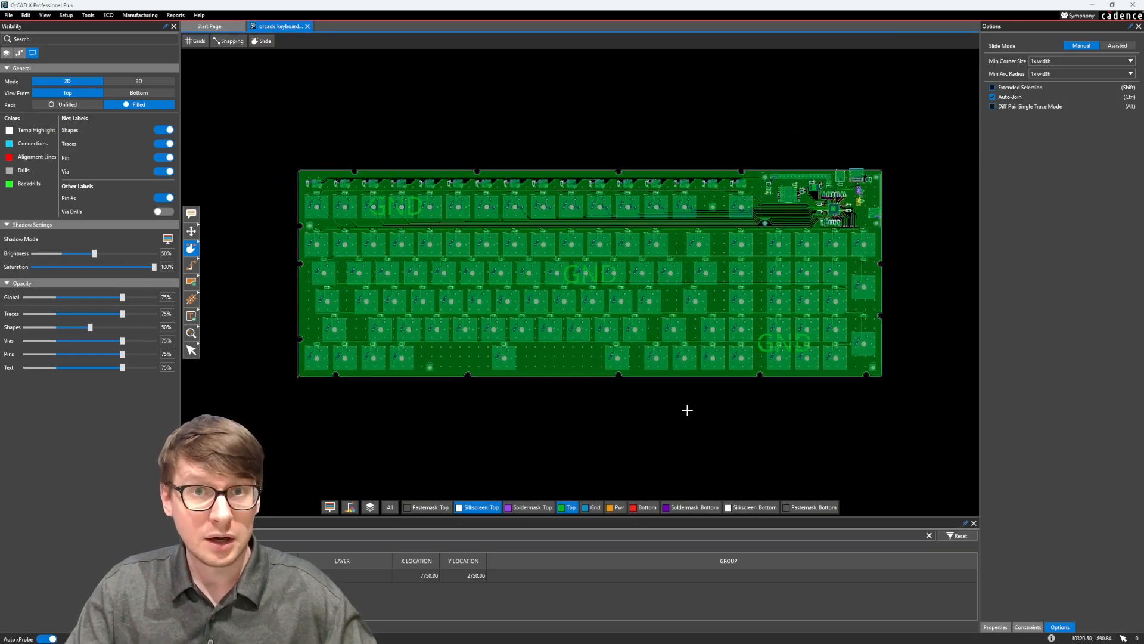